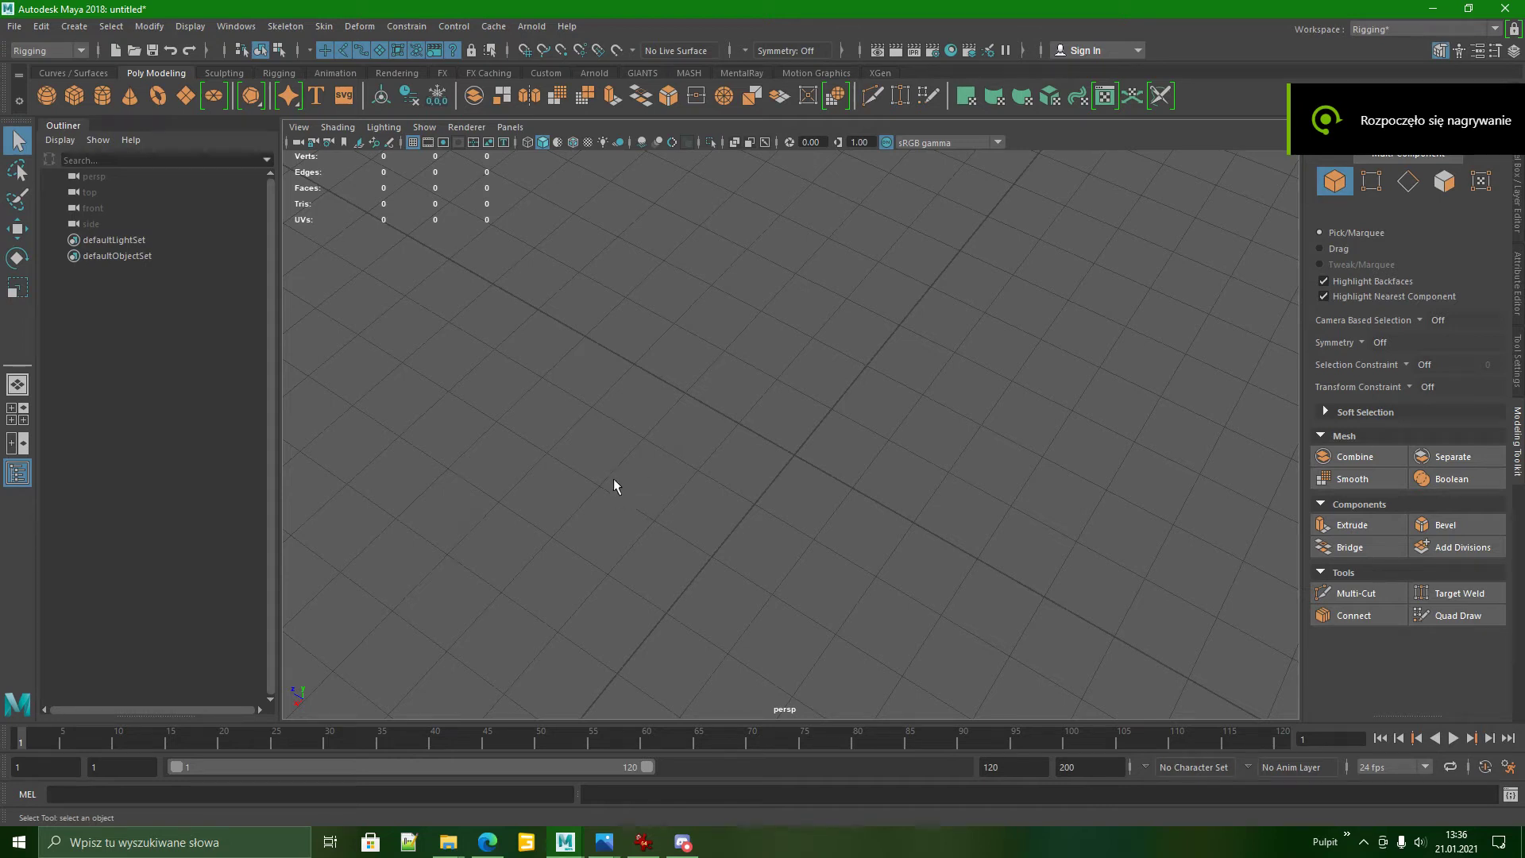
{"action": "left_click_drag", "start_coordinate": [613, 480], "coordinate": [718, 430], "text": "alt"}
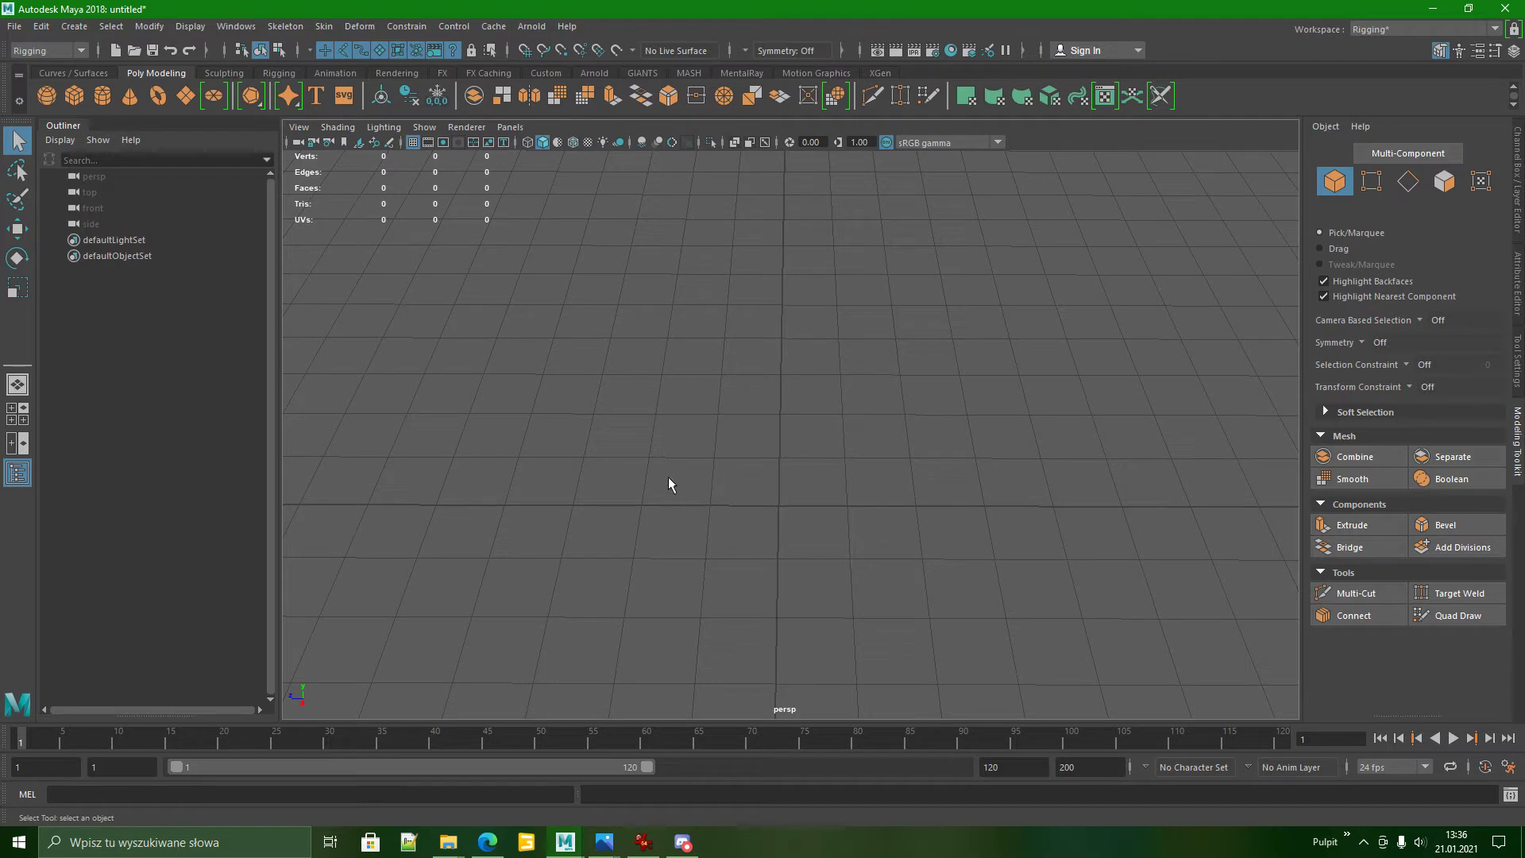
{"action": "left_click", "coordinate": [73, 73]}
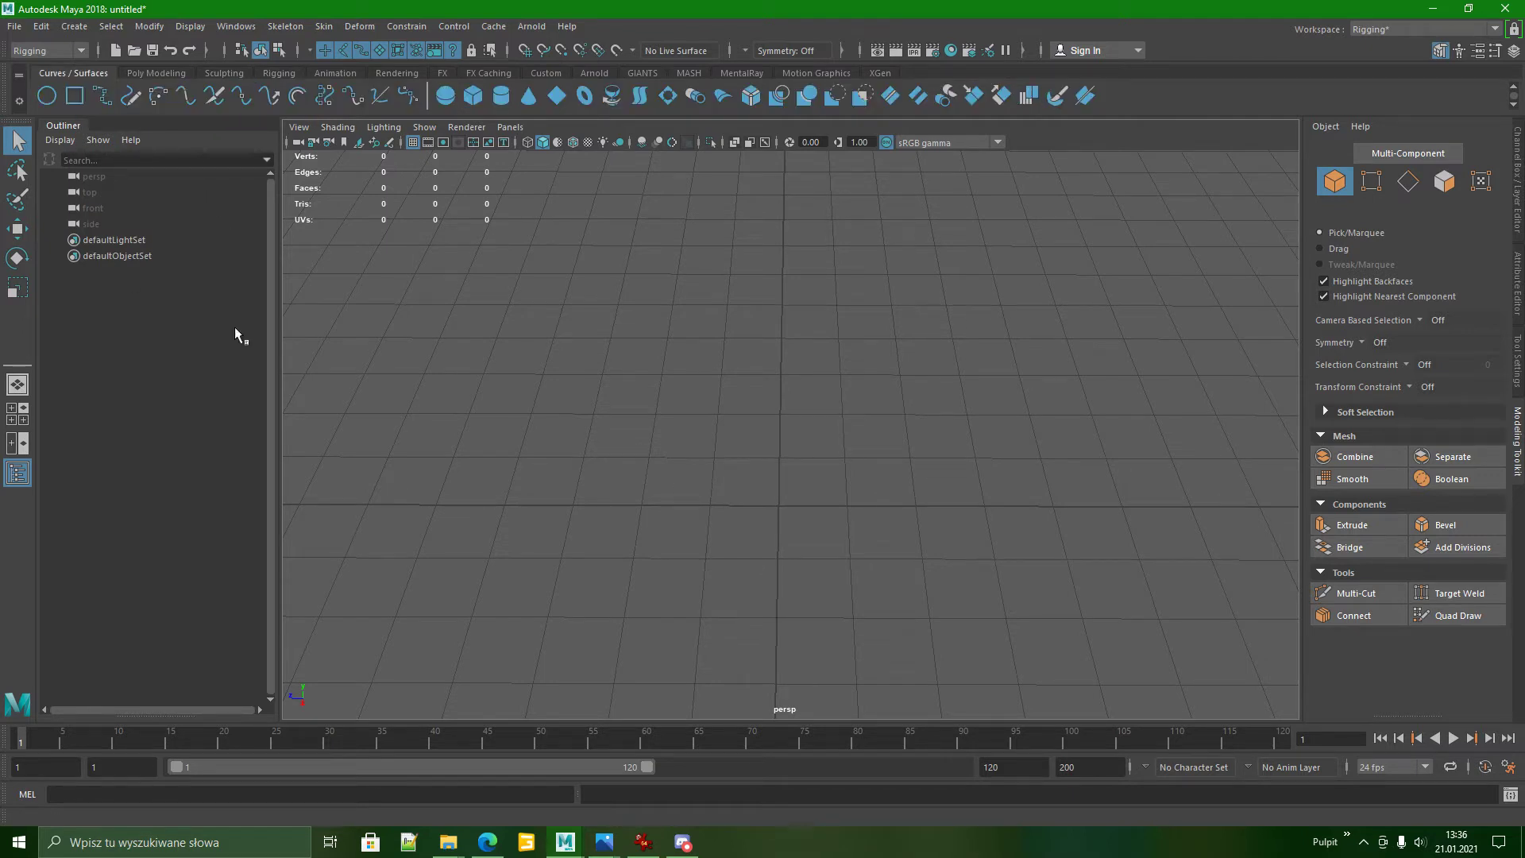
{"action": "scroll", "coordinate": [791, 510], "scroll_direction": "down", "scroll_amount": 5}
{"action": "scroll", "coordinate": [785, 512], "scroll_direction": "up", "scroll_amount": 5}
{"action": "scroll", "coordinate": [785, 517], "scroll_direction": "down", "scroll_amount": 3}
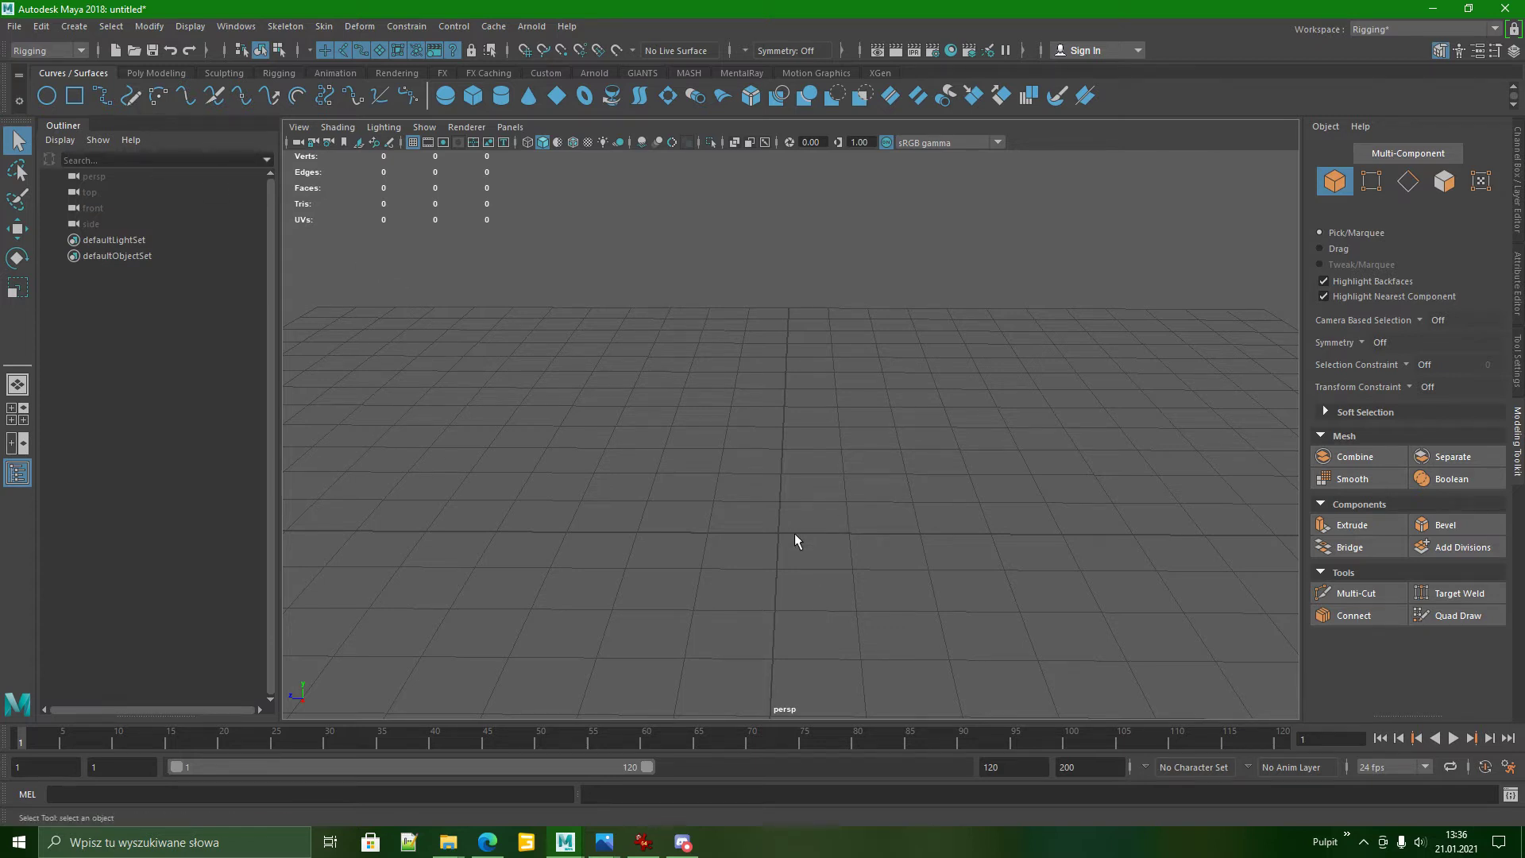
Draw a rounded oblong loop around the origin in the side view with the Pencil Curve Tool.
{"action": "key", "text": "space"}
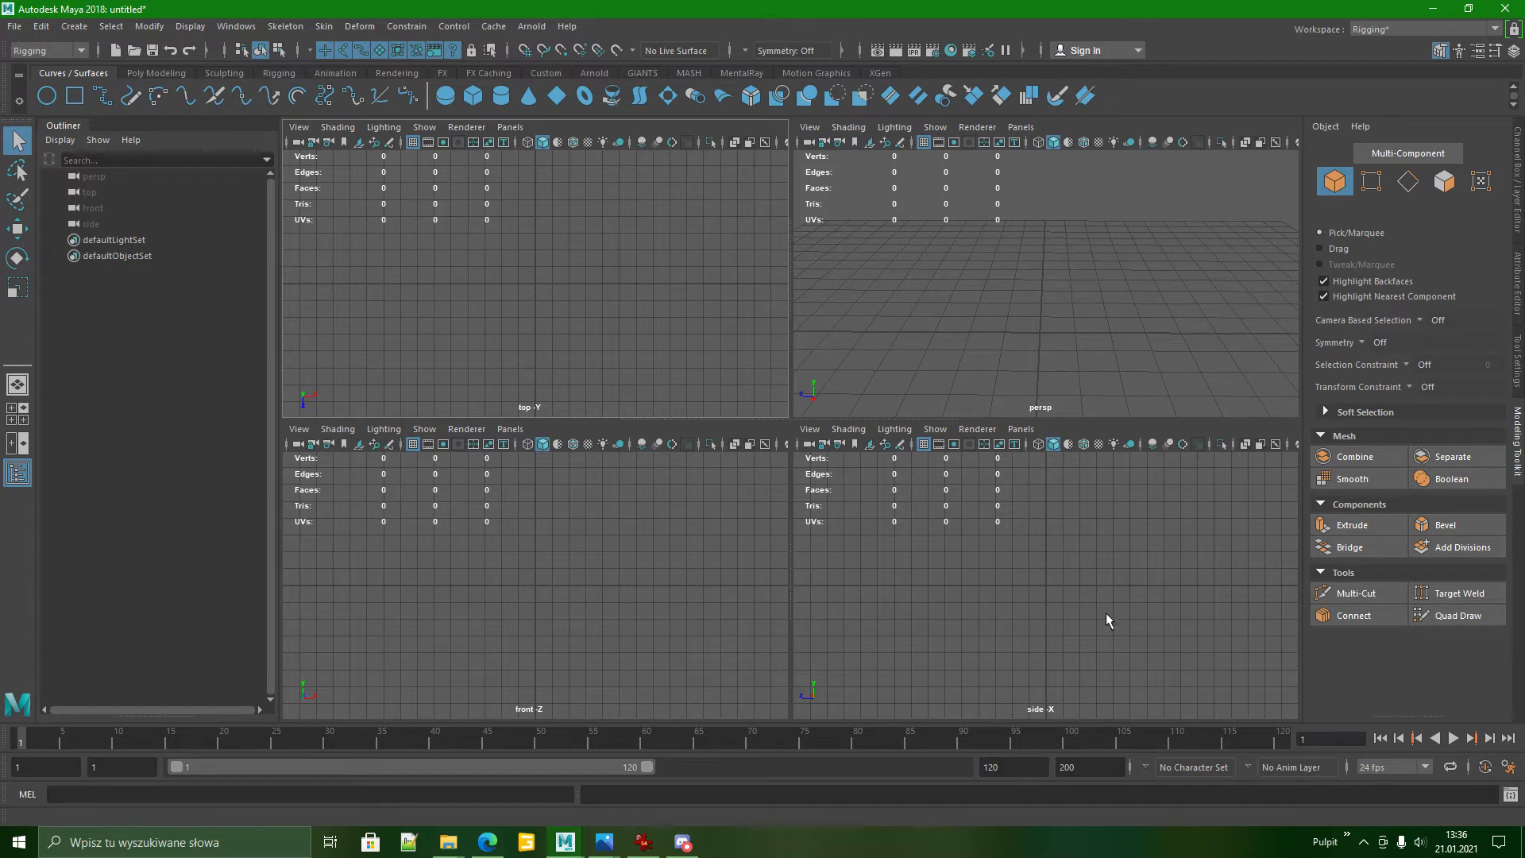
{"action": "key", "text": "space"}
{"action": "scroll", "coordinate": [713, 445], "scroll_direction": "up", "scroll_amount": 2}
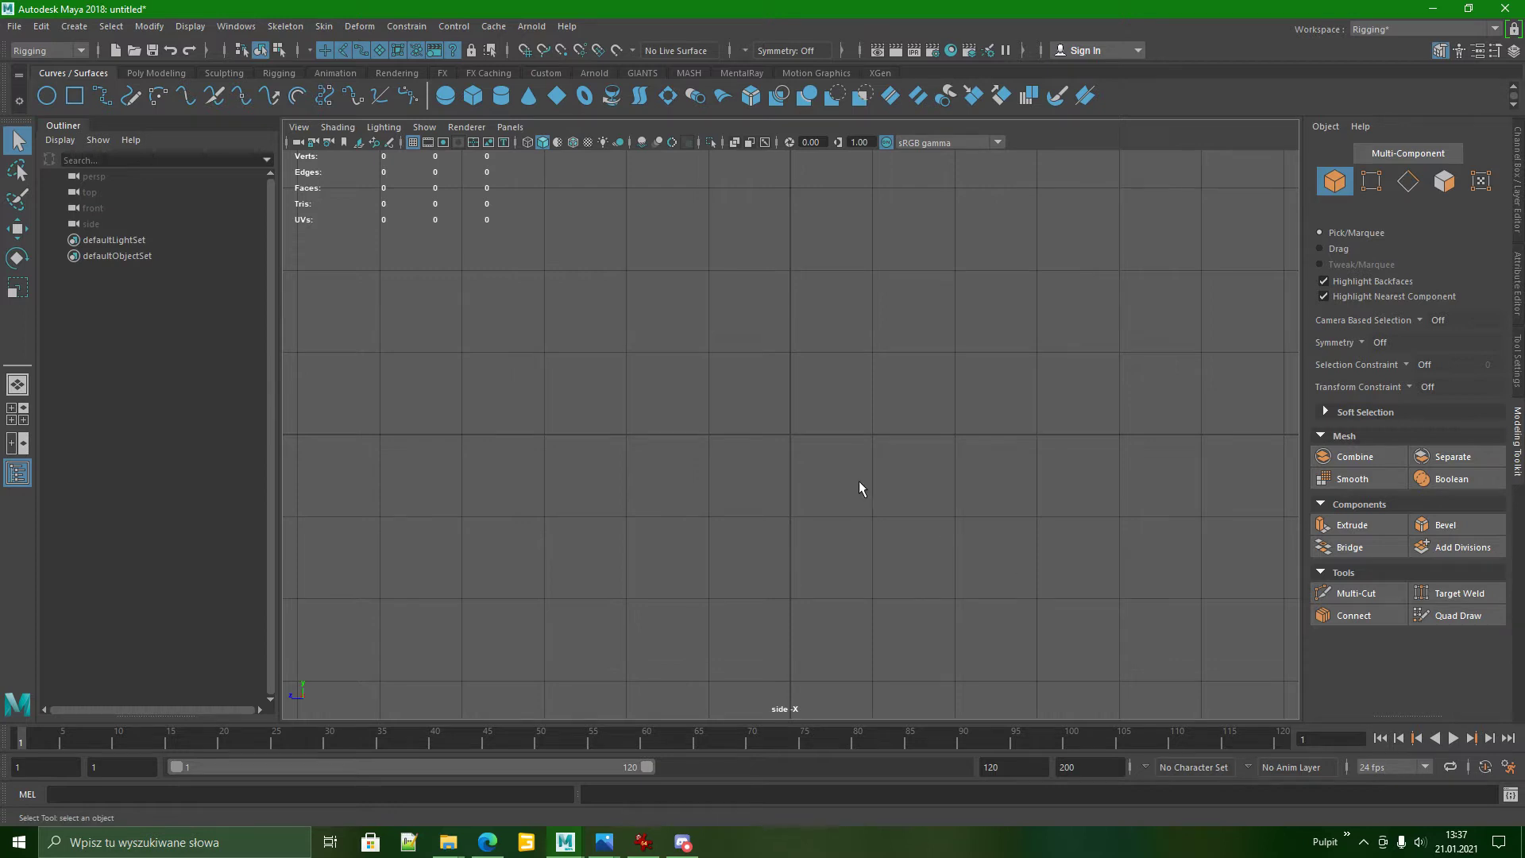
{"action": "left_click", "coordinate": [156, 73]}
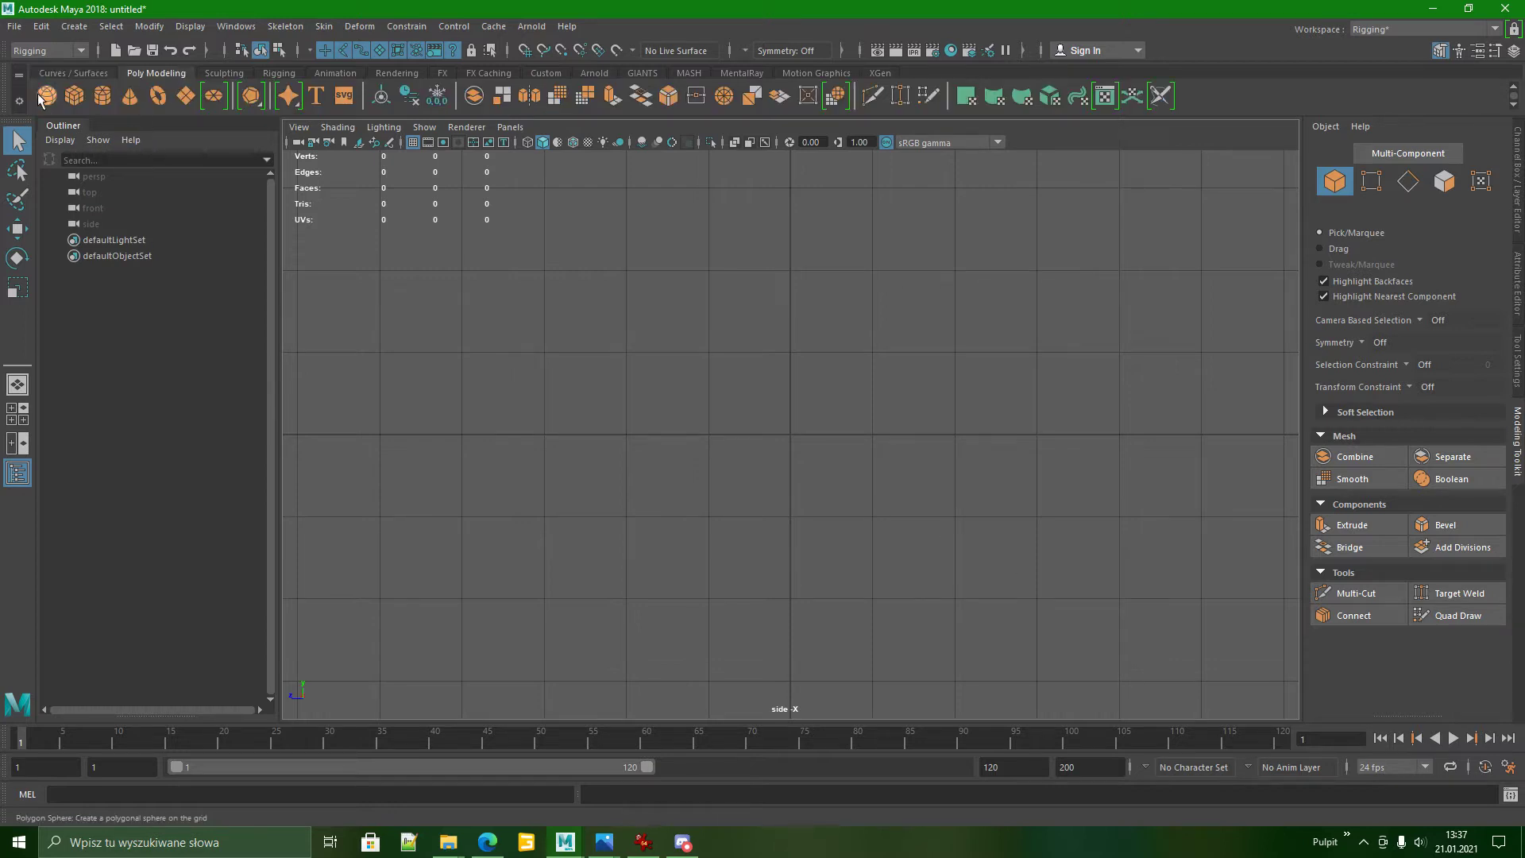
{"action": "left_click", "coordinate": [59, 78]}
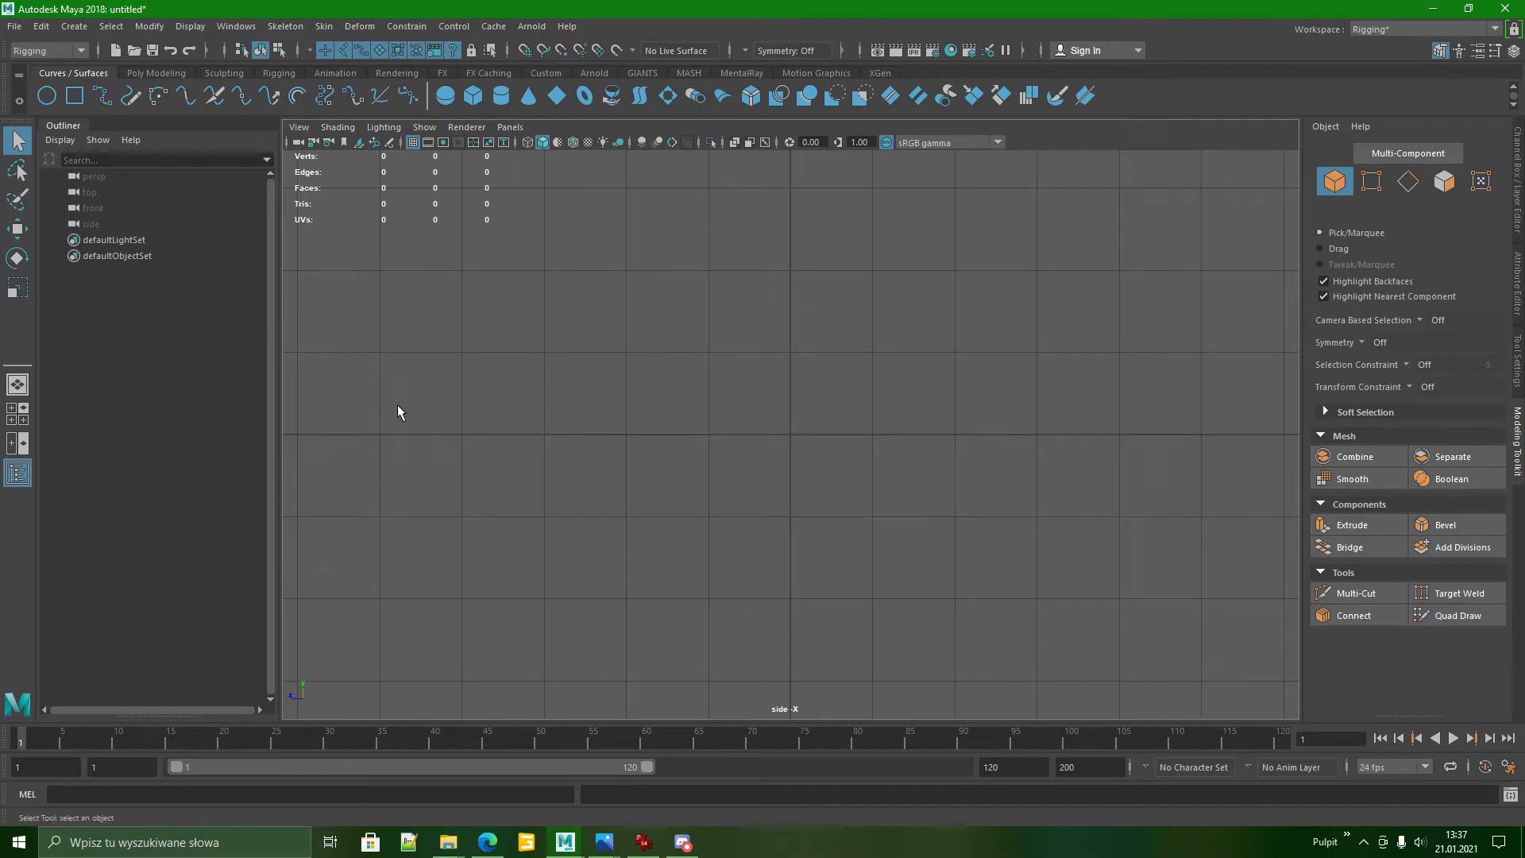
{"action": "left_click", "coordinate": [131, 97]}
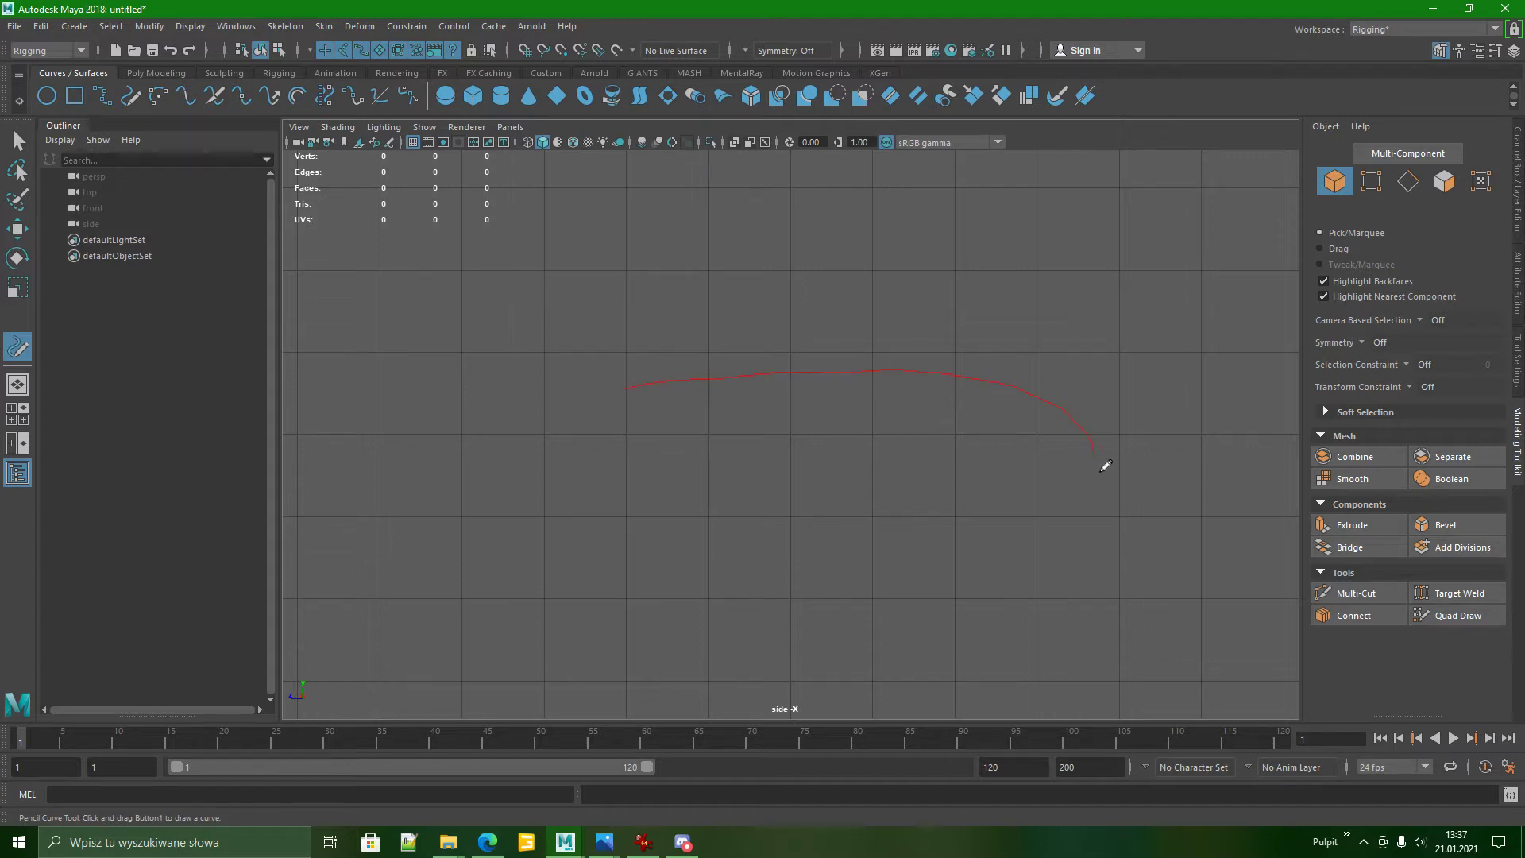
{"action": "left_click_drag", "start_coordinate": [626, 406], "coordinate": [625, 406]}
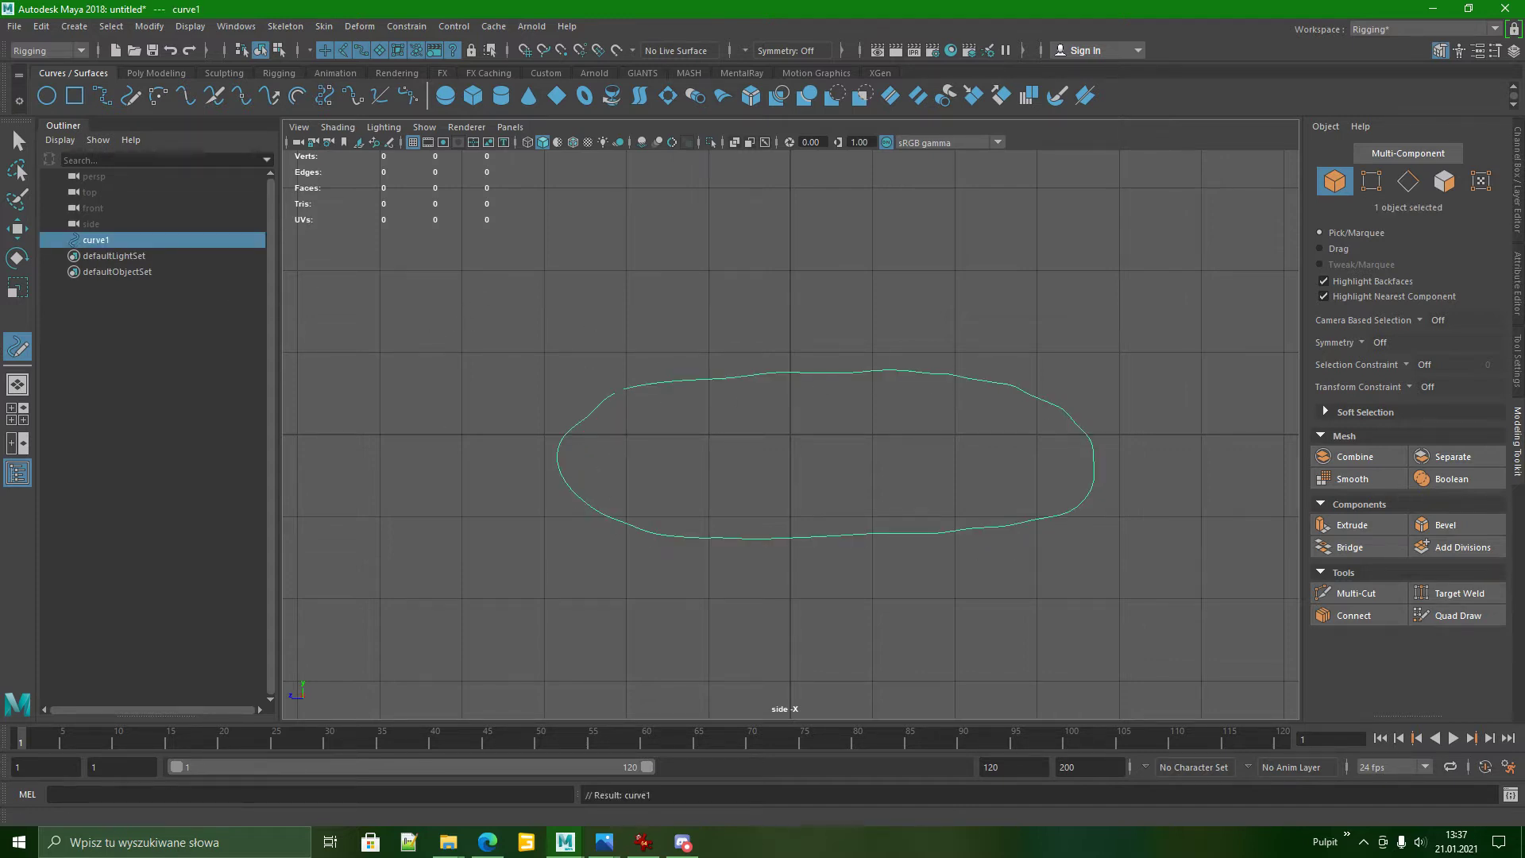
{"action": "left_click", "coordinate": [18, 140]}
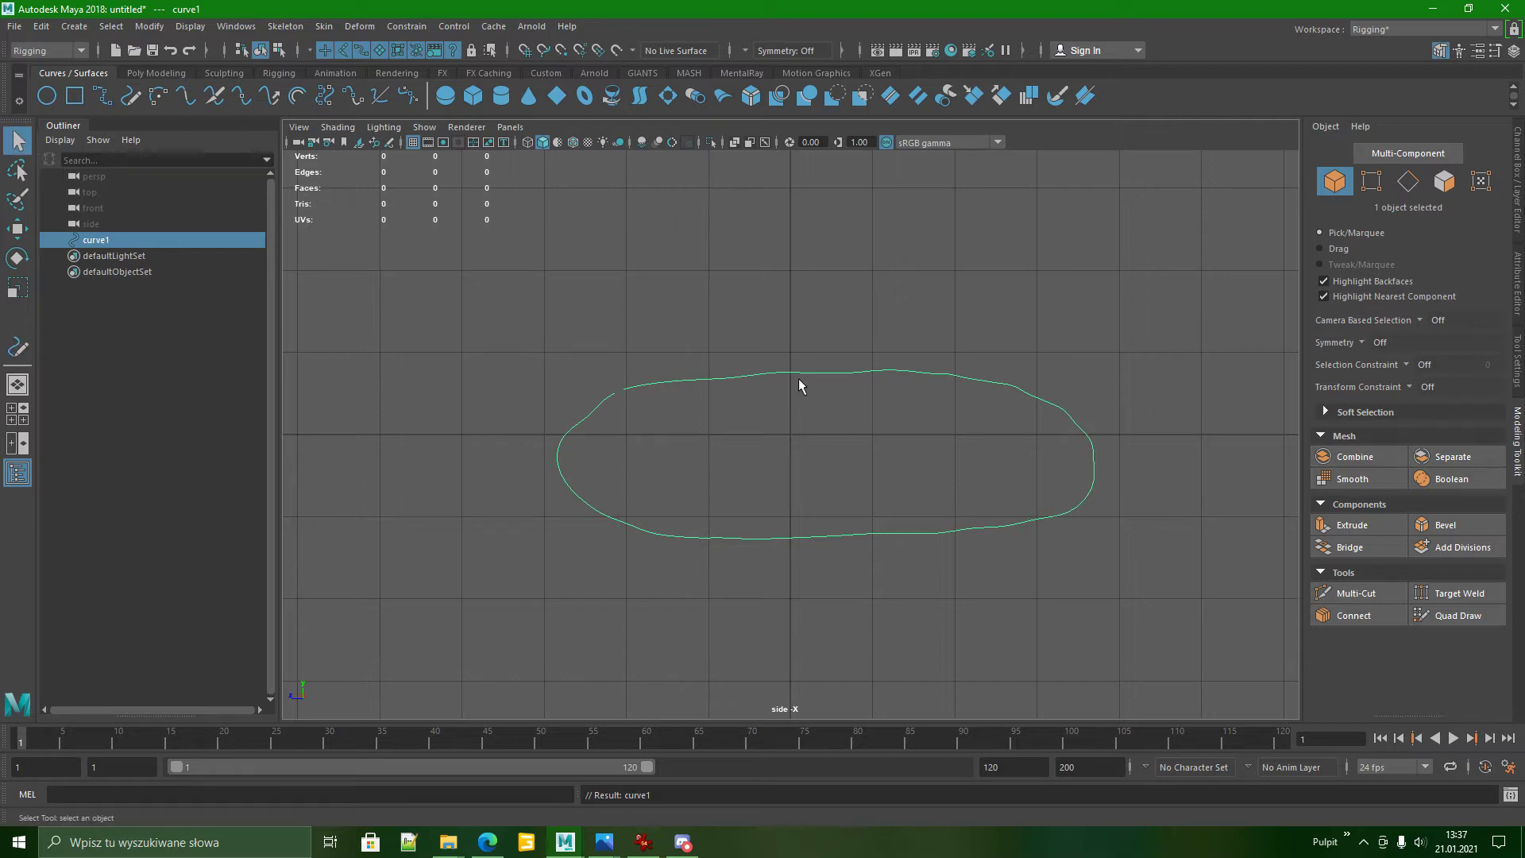
Move the curve off the grid in the perspective view and snap it back to the world origin.
{"action": "mouse_move", "coordinate": [793, 374]}
{"action": "right_mouse_down"}
{"action": "mouse_move", "coordinate": [748, 374]}
{"action": "mouse_move", "coordinate": [787, 380]}
{"action": "right_mouse_up"}
{"action": "key", "text": "space"}
{"action": "key", "text": "space"}
{"action": "left_click_drag", "start_coordinate": [1033, 377], "coordinate": [670, 578], "text": "alt"}
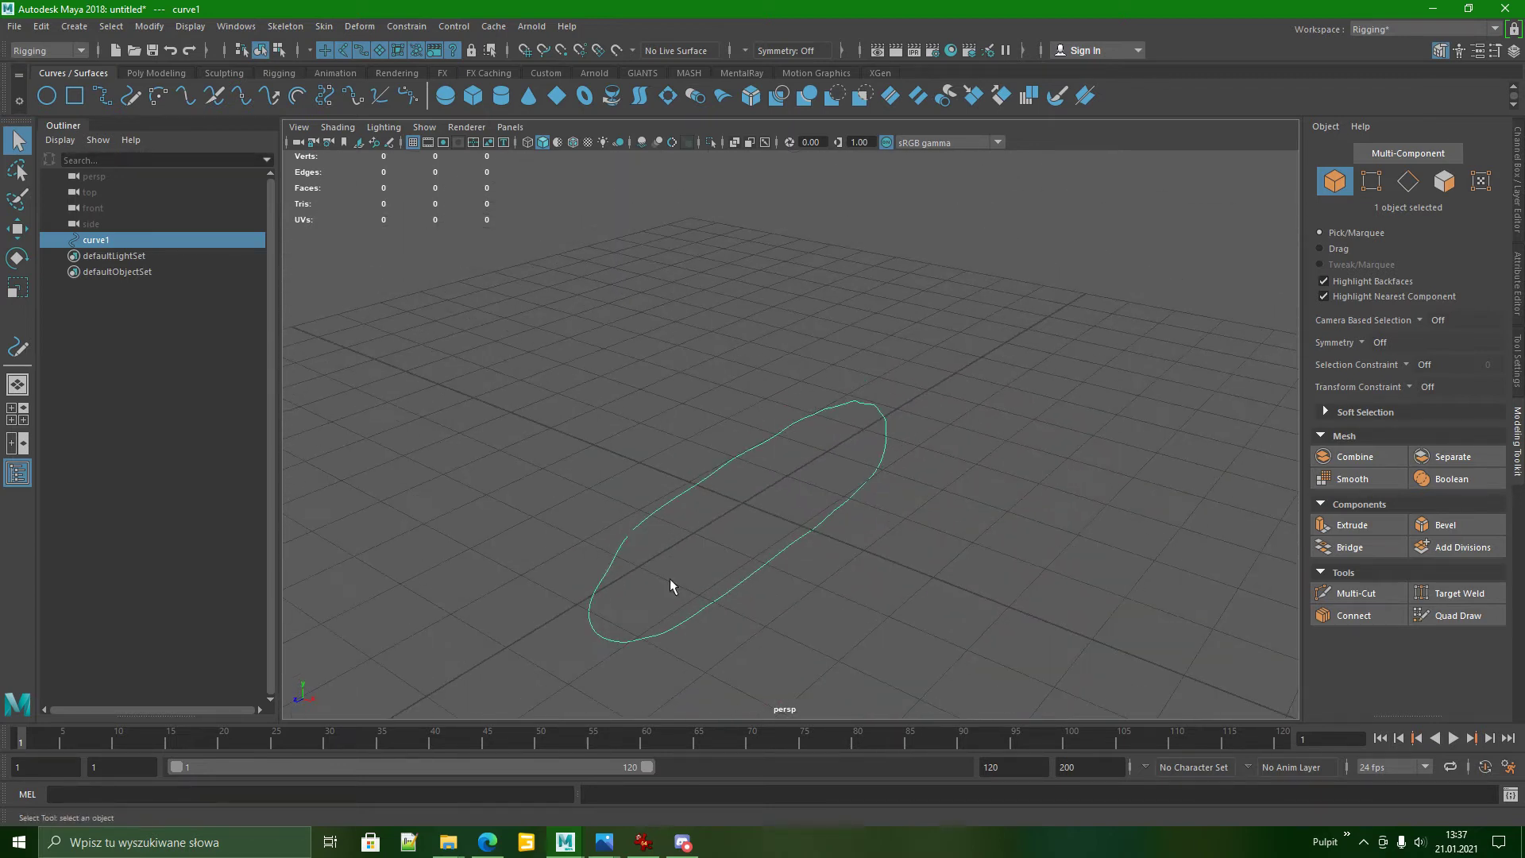
{"action": "left_click", "coordinate": [798, 450]}
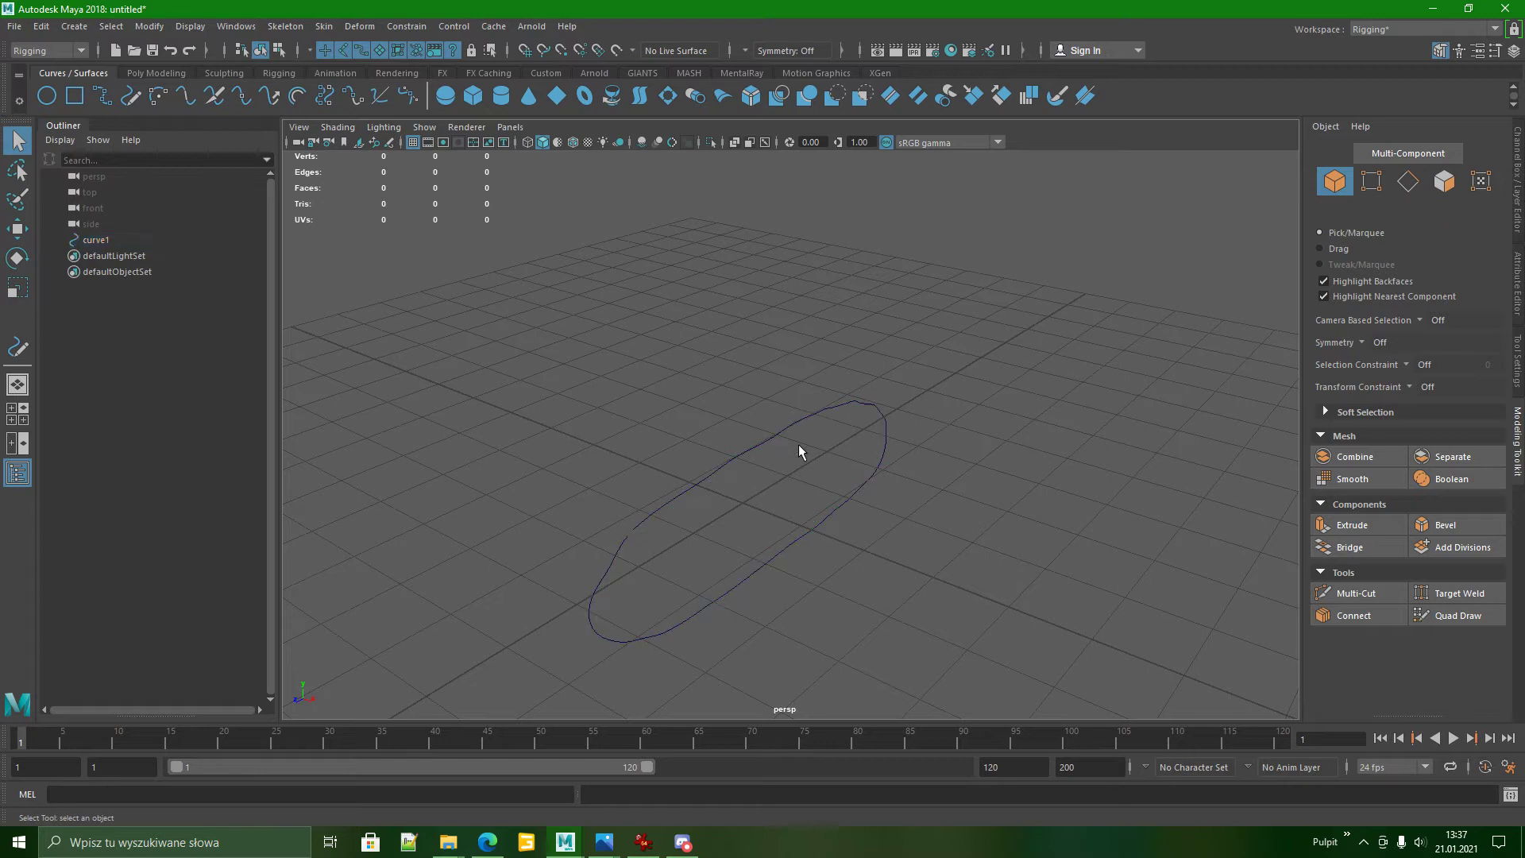
{"action": "left_click", "coordinate": [764, 466]}
{"action": "key", "text": "w"}
{"action": "left_click_drag", "start_coordinate": [770, 599], "coordinate": [1035, 480], "text": "alt"}
{"action": "left_click_drag", "start_coordinate": [967, 415], "coordinate": [915, 320]}
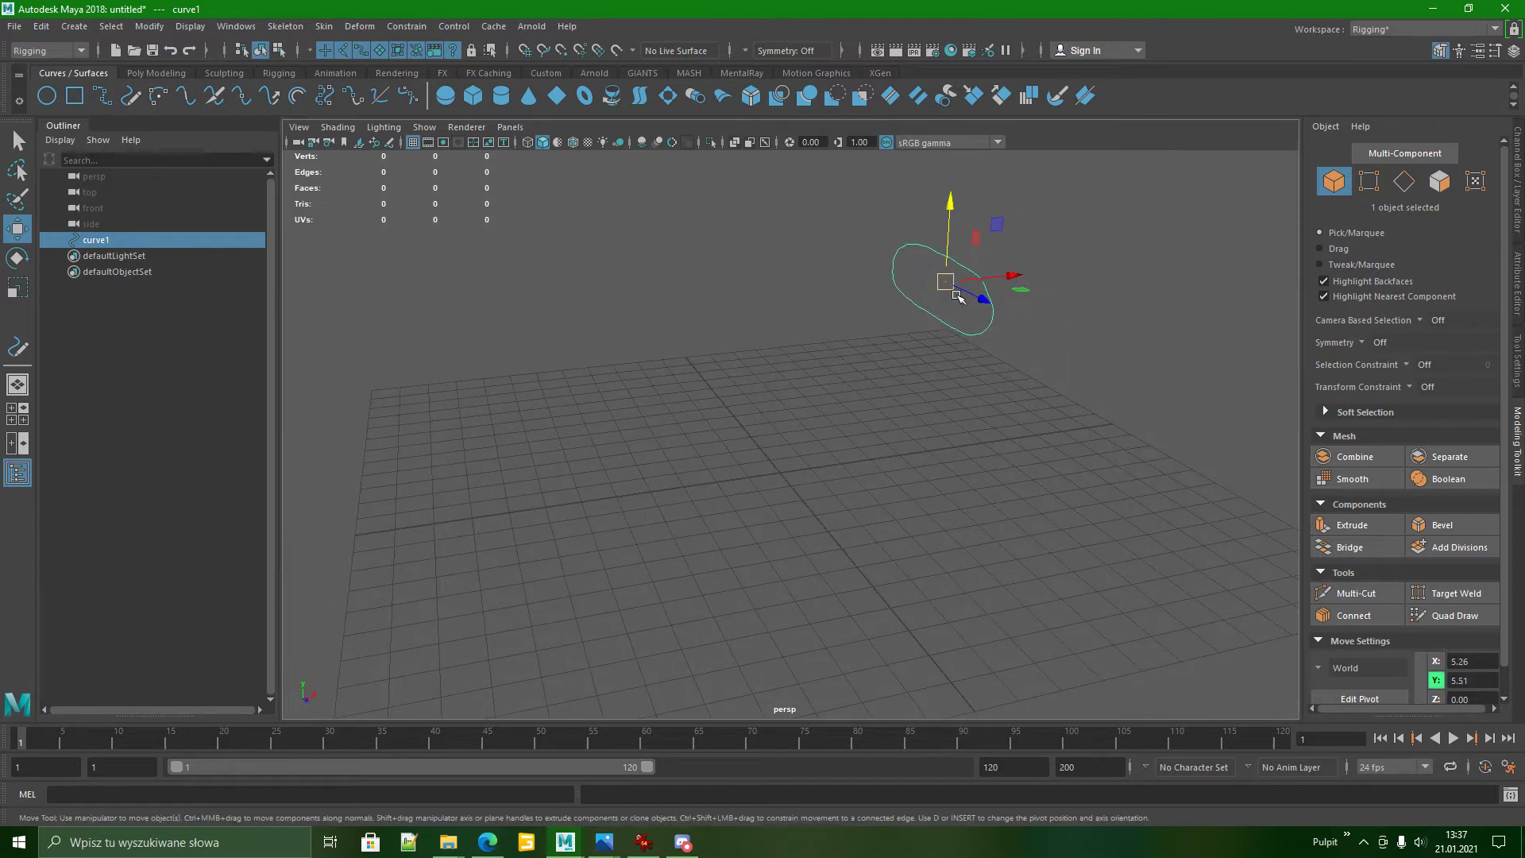
{"action": "left_click_drag", "start_coordinate": [872, 402], "coordinate": [816, 475], "text": "alt"}
{"action": "key", "text": "x"}
{"action": "left_click_drag", "start_coordinate": [911, 359], "coordinate": [742, 631]}
{"action": "left_click_drag", "start_coordinate": [926, 593], "coordinate": [761, 557], "text": "alt"}
{"action": "middle_click_drag", "start_coordinate": [761, 557], "coordinate": [812, 541], "text": "alt"}
{"action": "scroll", "coordinate": [812, 541], "scroll_direction": "up", "scroll_amount": 3}
{"action": "mouse_move", "coordinate": [812, 541]}
{"action": "left_mouse_down", "text": "alt"}
{"action": "mouse_move", "coordinate": [793, 531]}
{"action": "mouse_move", "coordinate": [858, 453]}
{"action": "mouse_move", "coordinate": [861, 528]}
{"action": "mouse_move", "coordinate": [822, 521]}
{"action": "left_mouse_up", "text": "alt"}
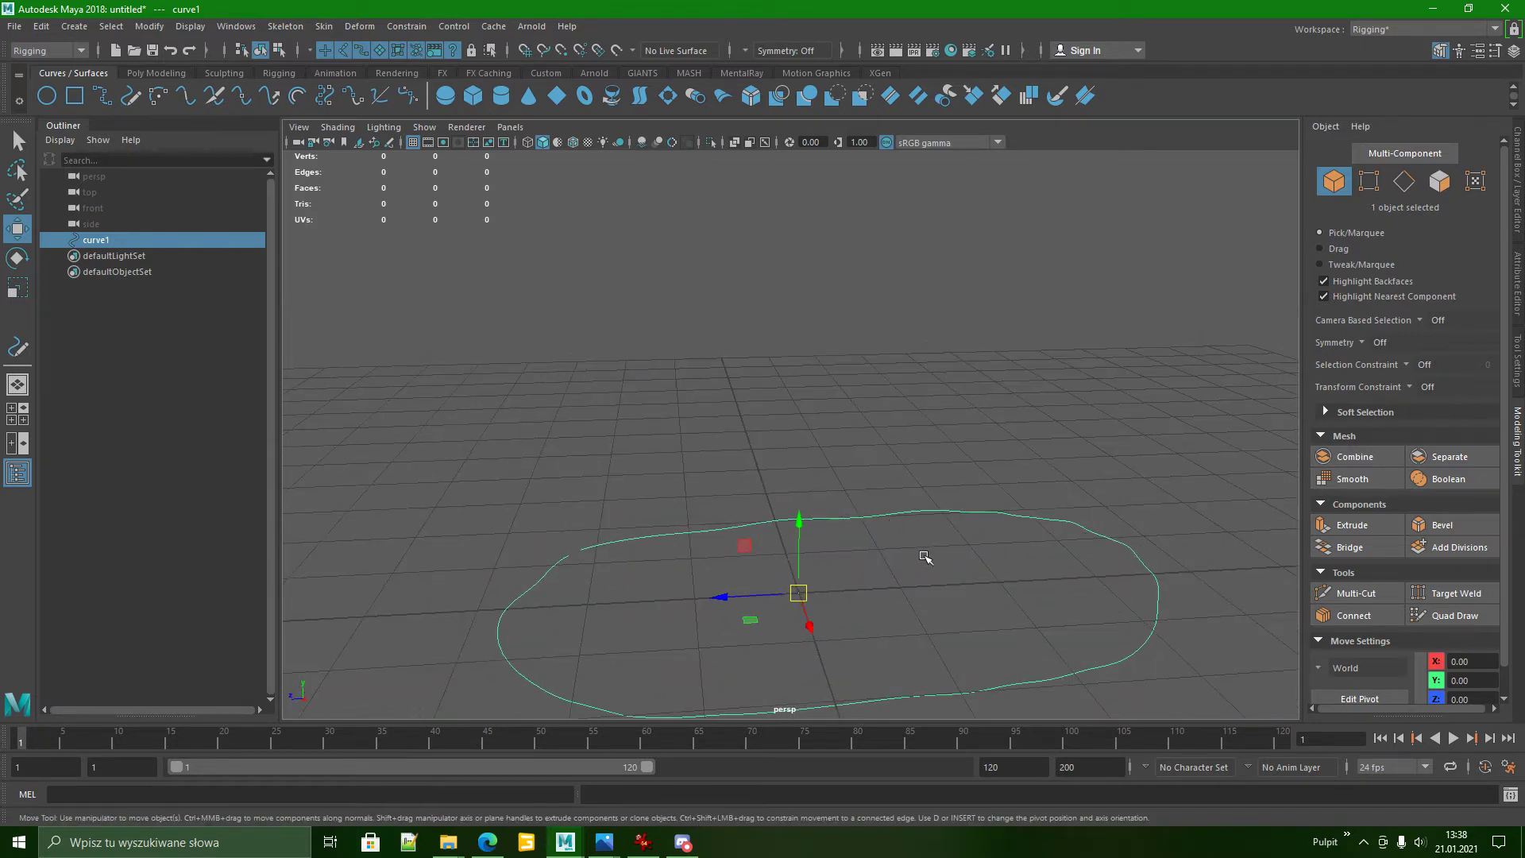
Return to the side view and display the curve's control vertices for editing.
{"action": "key", "text": "space"}
{"action": "key", "text": "space"}
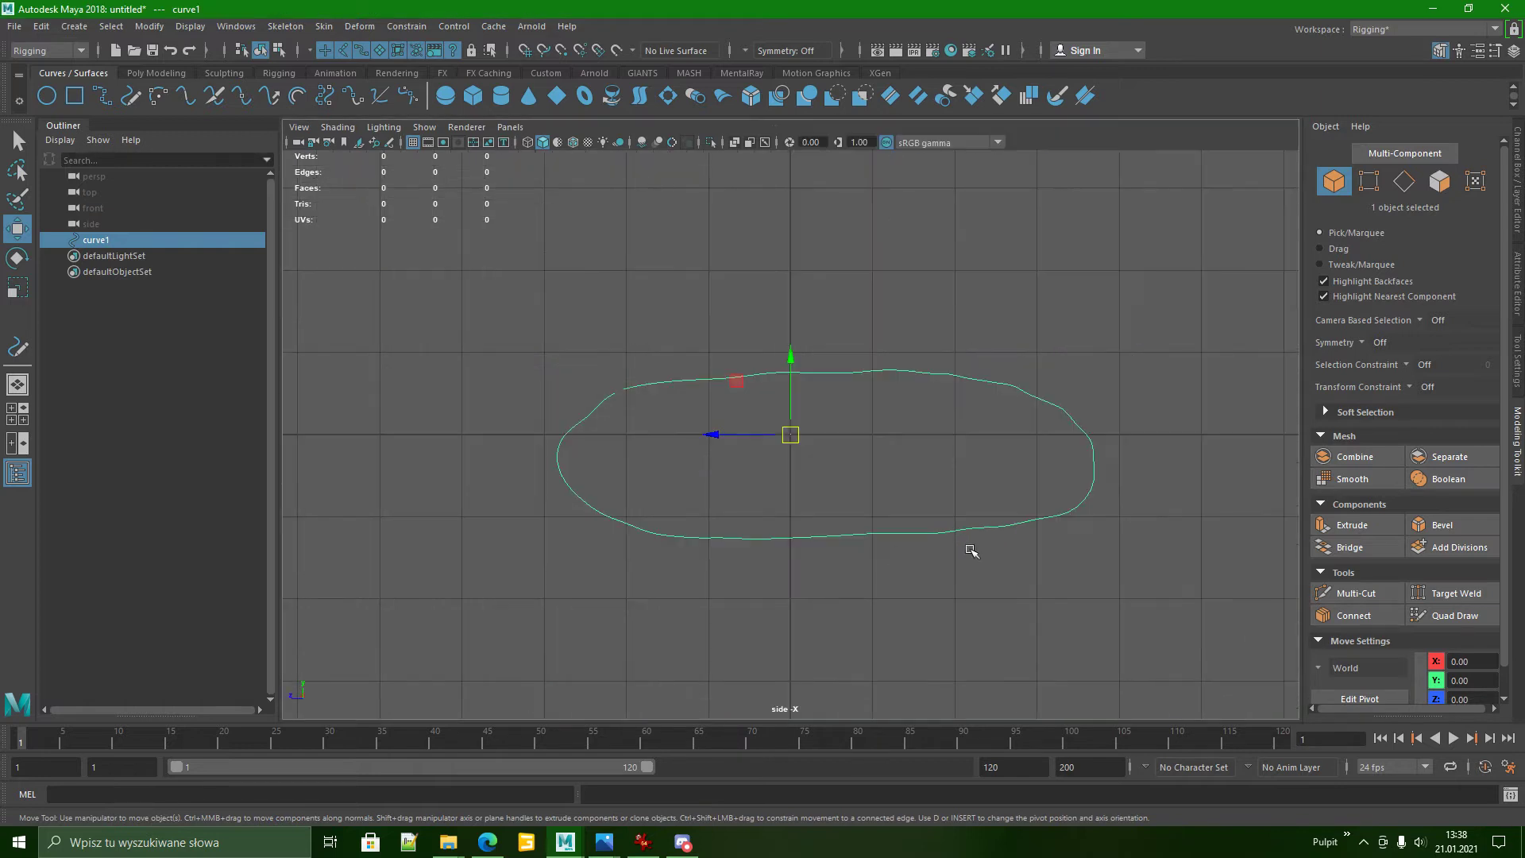
{"action": "scroll", "coordinate": [832, 422], "scroll_direction": "up", "scroll_amount": 2}
{"action": "scroll", "coordinate": [882, 340], "scroll_direction": "down", "scroll_amount": 4}
{"action": "scroll", "coordinate": [892, 450], "scroll_direction": "up", "scroll_amount": 1}
{"action": "scroll", "coordinate": [850, 426], "scroll_direction": "up", "scroll_amount": 1}
{"action": "right_click", "coordinate": [848, 373]}
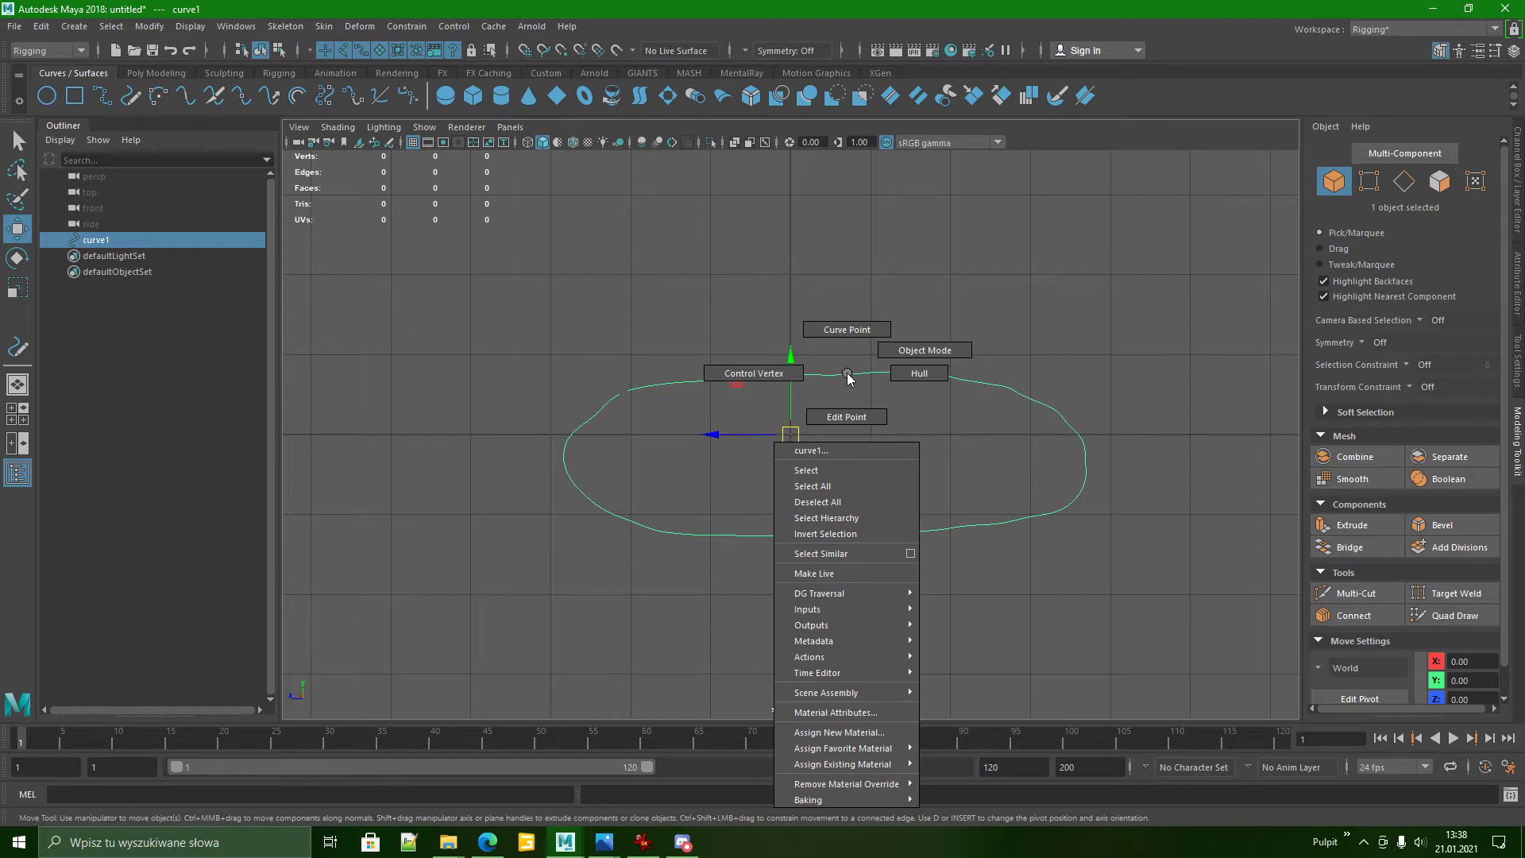
{"action": "left_click", "coordinate": [777, 378]}
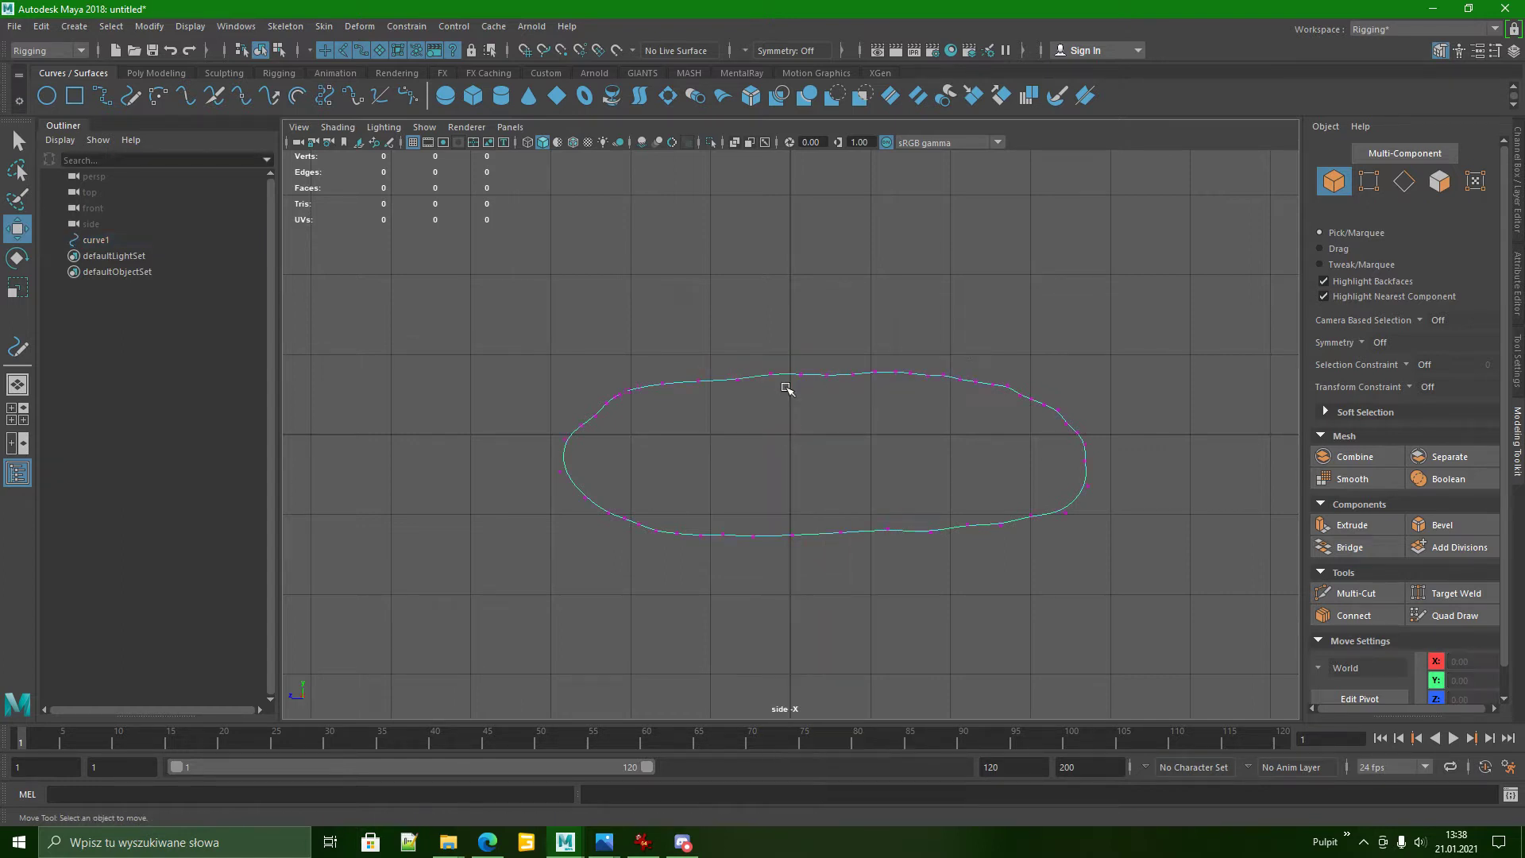
{"action": "scroll", "coordinate": [882, 421], "scroll_direction": "up", "scroll_amount": 3}
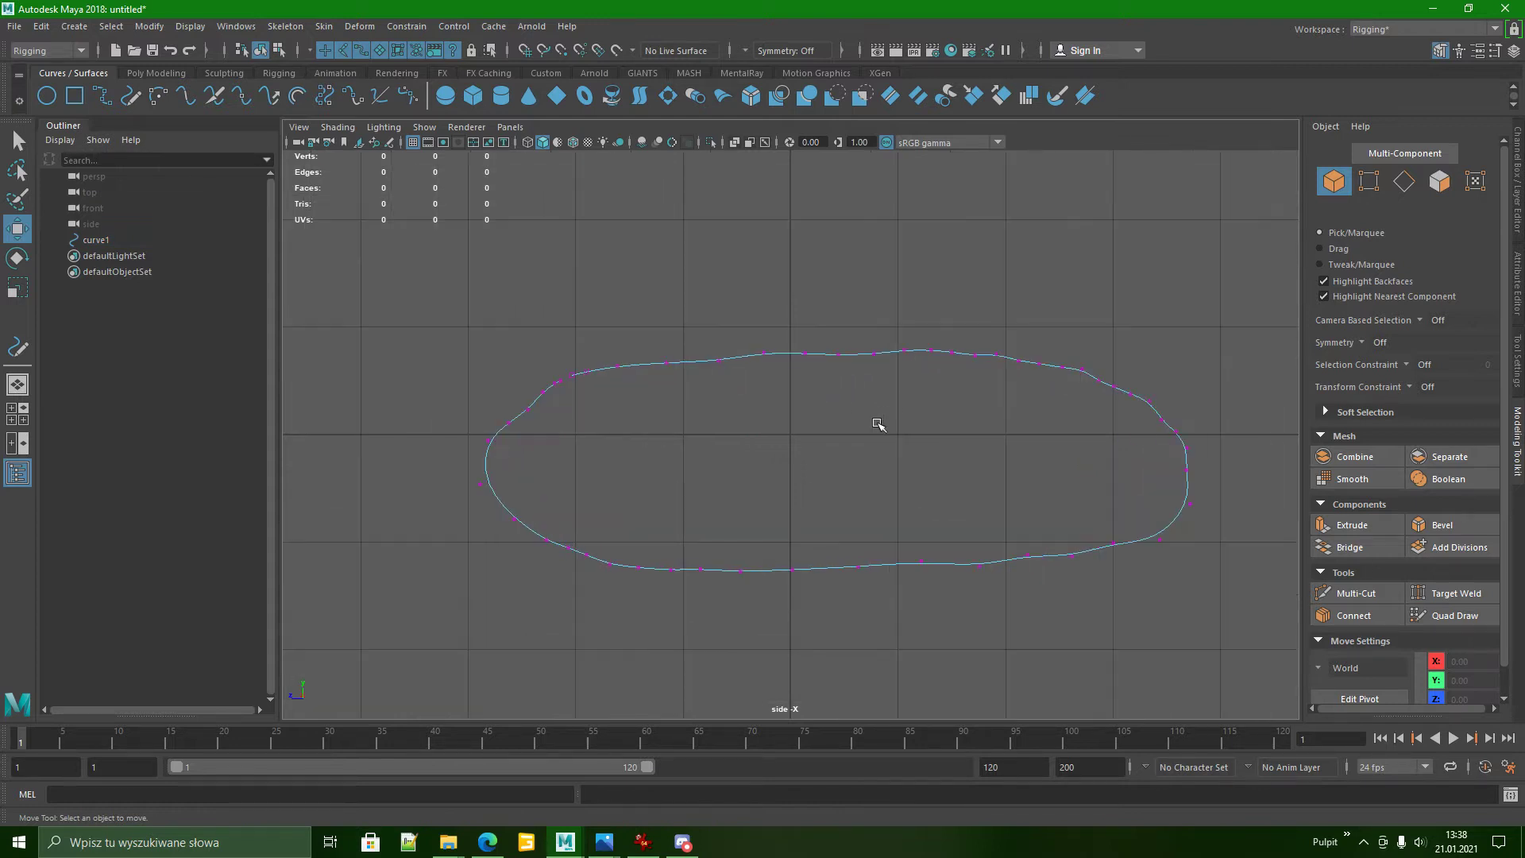
Delete the control vertex near the middle of the curve's upper edge.
{"action": "left_click", "coordinate": [764, 353]}
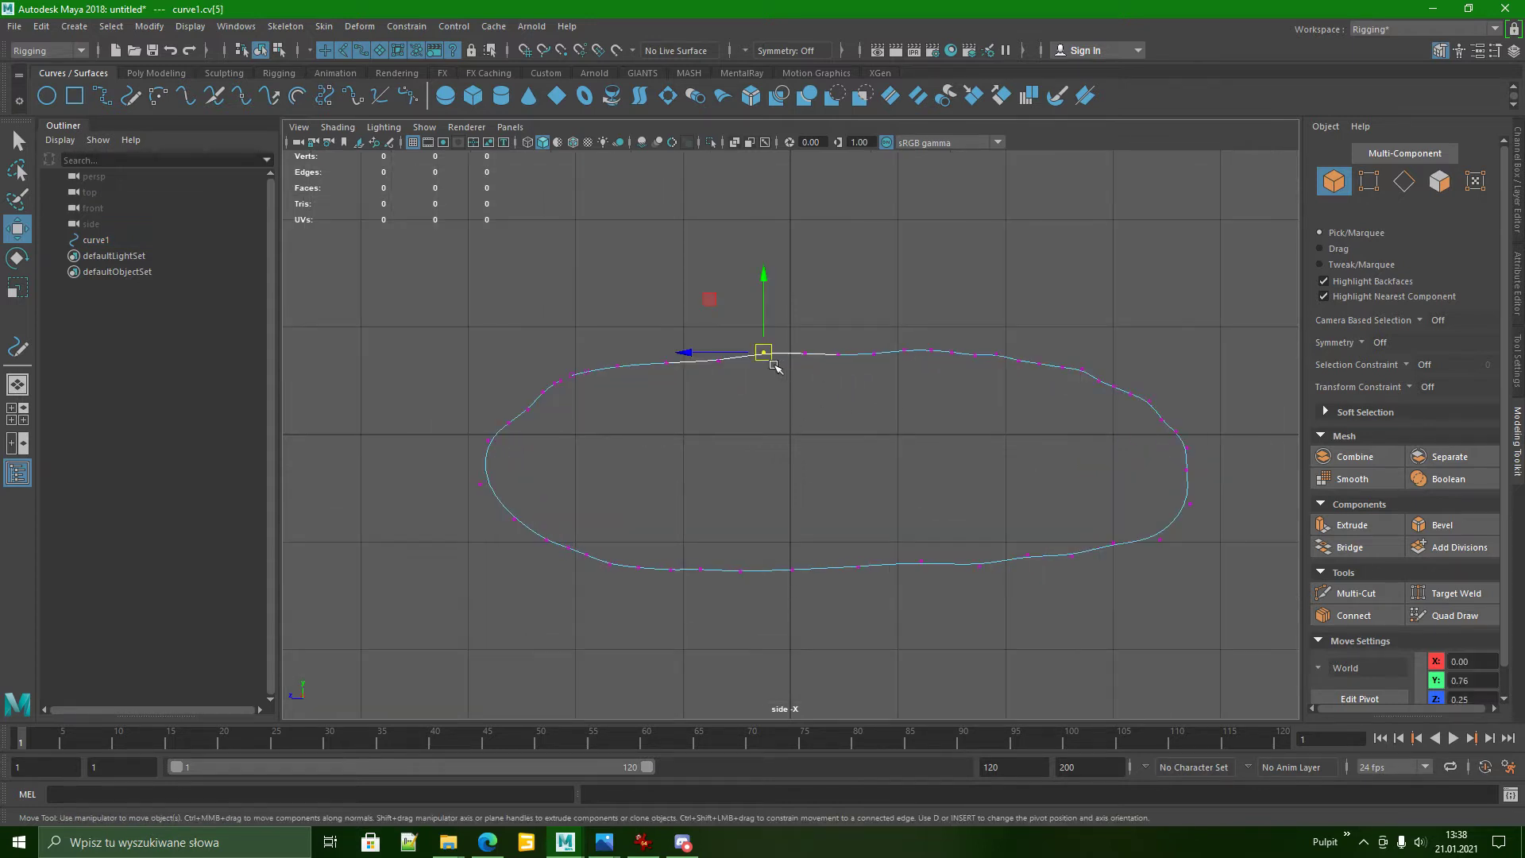
{"action": "mouse_move", "coordinate": [765, 302]}
{"action": "left_mouse_down"}
{"action": "mouse_move", "coordinate": [764, 347]}
{"action": "mouse_move", "coordinate": [763, 298]}
{"action": "left_mouse_up"}
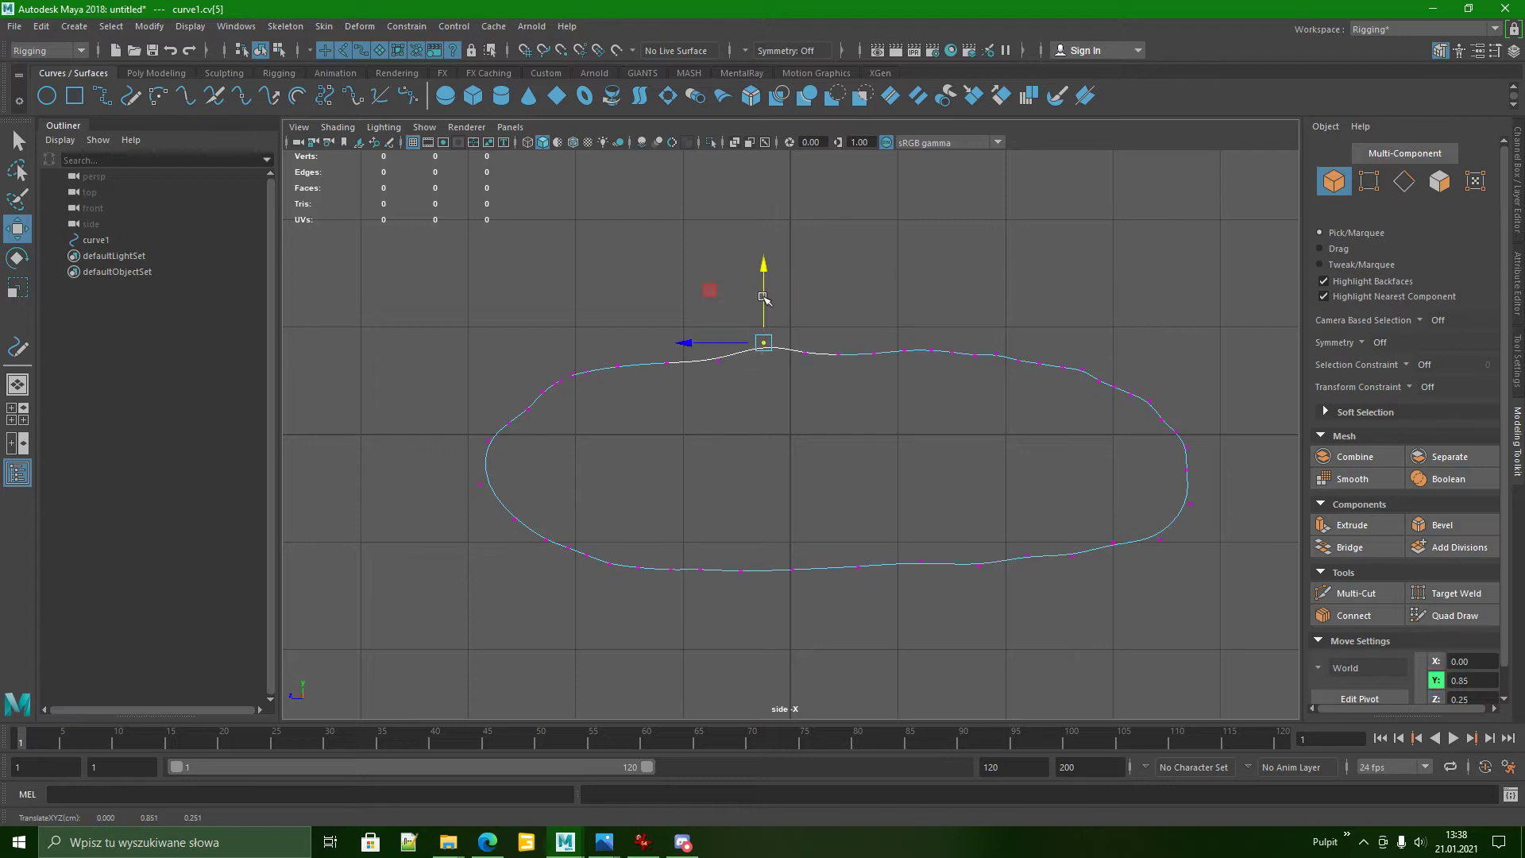
{"action": "key", "text": "ctrl+z"}
{"action": "key", "text": "Delete"}
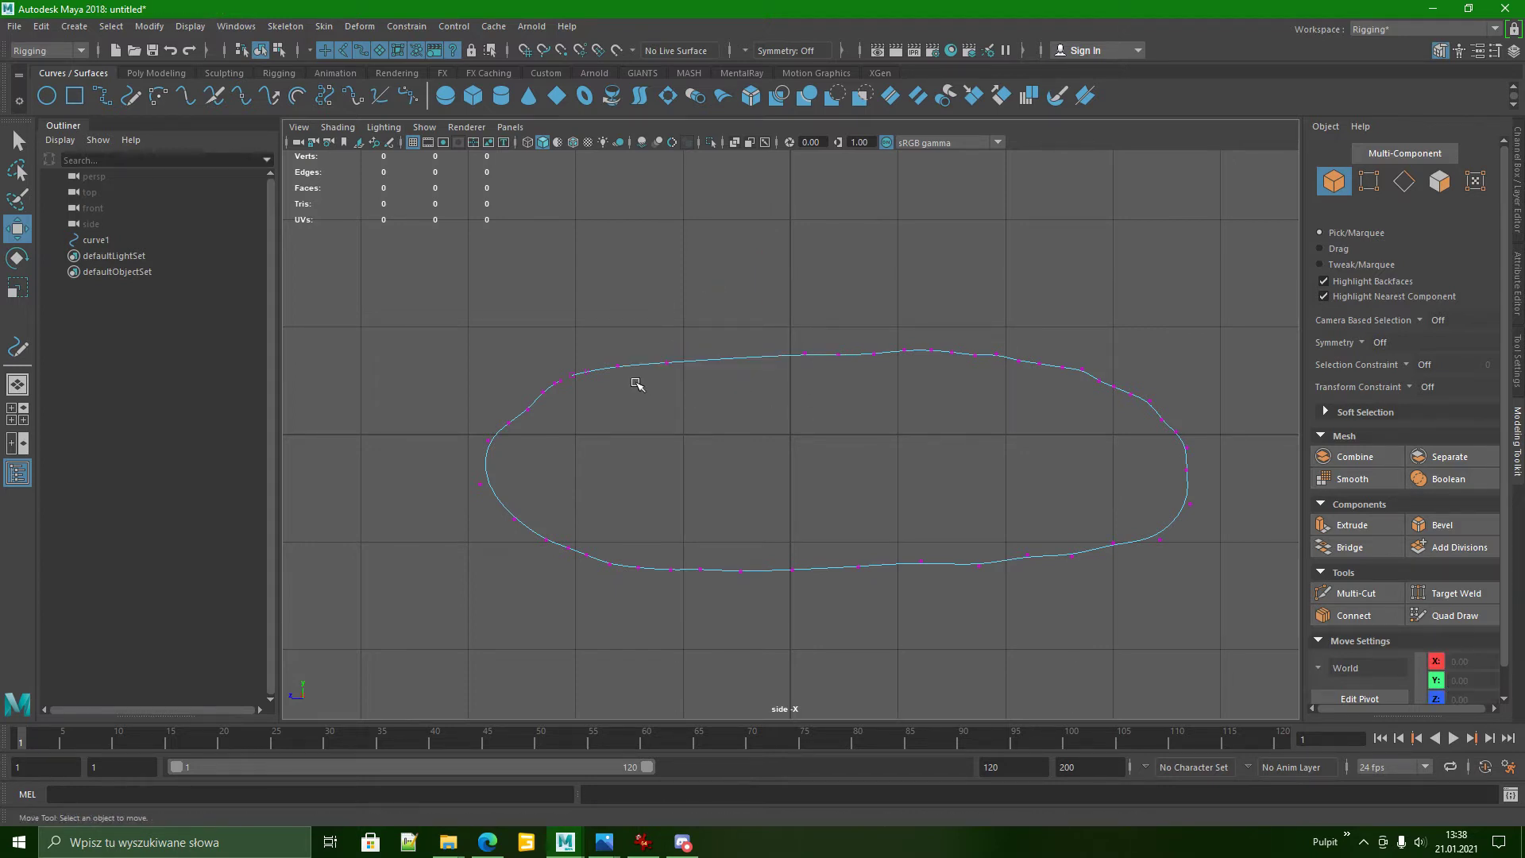
Smooth the curve's upper edge and right end by deleting surplus control vertices there.
{"action": "left_click", "coordinate": [630, 379]}
{"action": "left_click", "coordinate": [941, 366]}
{"action": "left_click", "coordinate": [986, 369]}
{"action": "left_click", "coordinate": [993, 393]}
{"action": "left_click", "coordinate": [1047, 395]}
{"action": "left_click", "coordinate": [1057, 394]}
{"action": "left_click", "coordinate": [1189, 450]}
{"action": "key", "text": "Delete"}
{"action": "left_click", "coordinate": [1192, 506]}
{"action": "key", "text": "Delete"}
{"action": "left_click", "coordinate": [1040, 365]}
{"action": "key", "text": "Delete"}
{"action": "left_click", "coordinate": [998, 357]}
{"action": "key", "text": "Delete"}
{"action": "left_click_drag", "start_coordinate": [943, 367], "coordinate": [848, 368]}
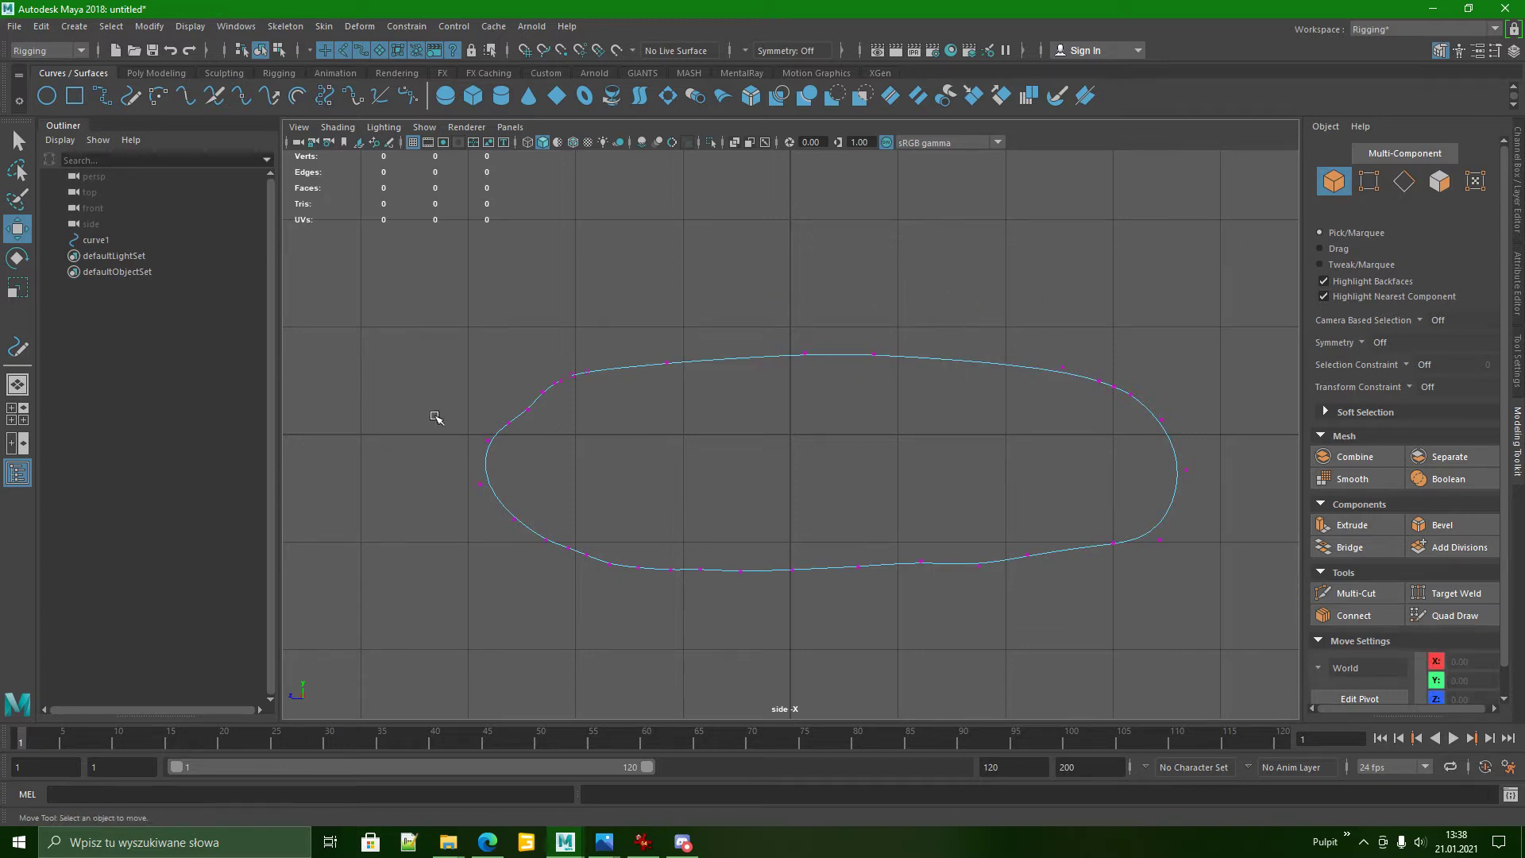
Delete surplus control vertices at the curve's upper-left bend and move the remaining one to about Y 0.15, Z 2.60.
{"action": "left_click", "coordinate": [511, 425]}
{"action": "key", "text": "Delete"}
{"action": "left_click", "coordinate": [556, 384]}
{"action": "key", "text": "Delete"}
{"action": "left_click", "coordinate": [501, 455]}
{"action": "left_click_drag", "start_coordinate": [499, 409], "coordinate": [505, 386]}
{"action": "left_click_drag", "start_coordinate": [461, 432], "coordinate": [485, 432]}
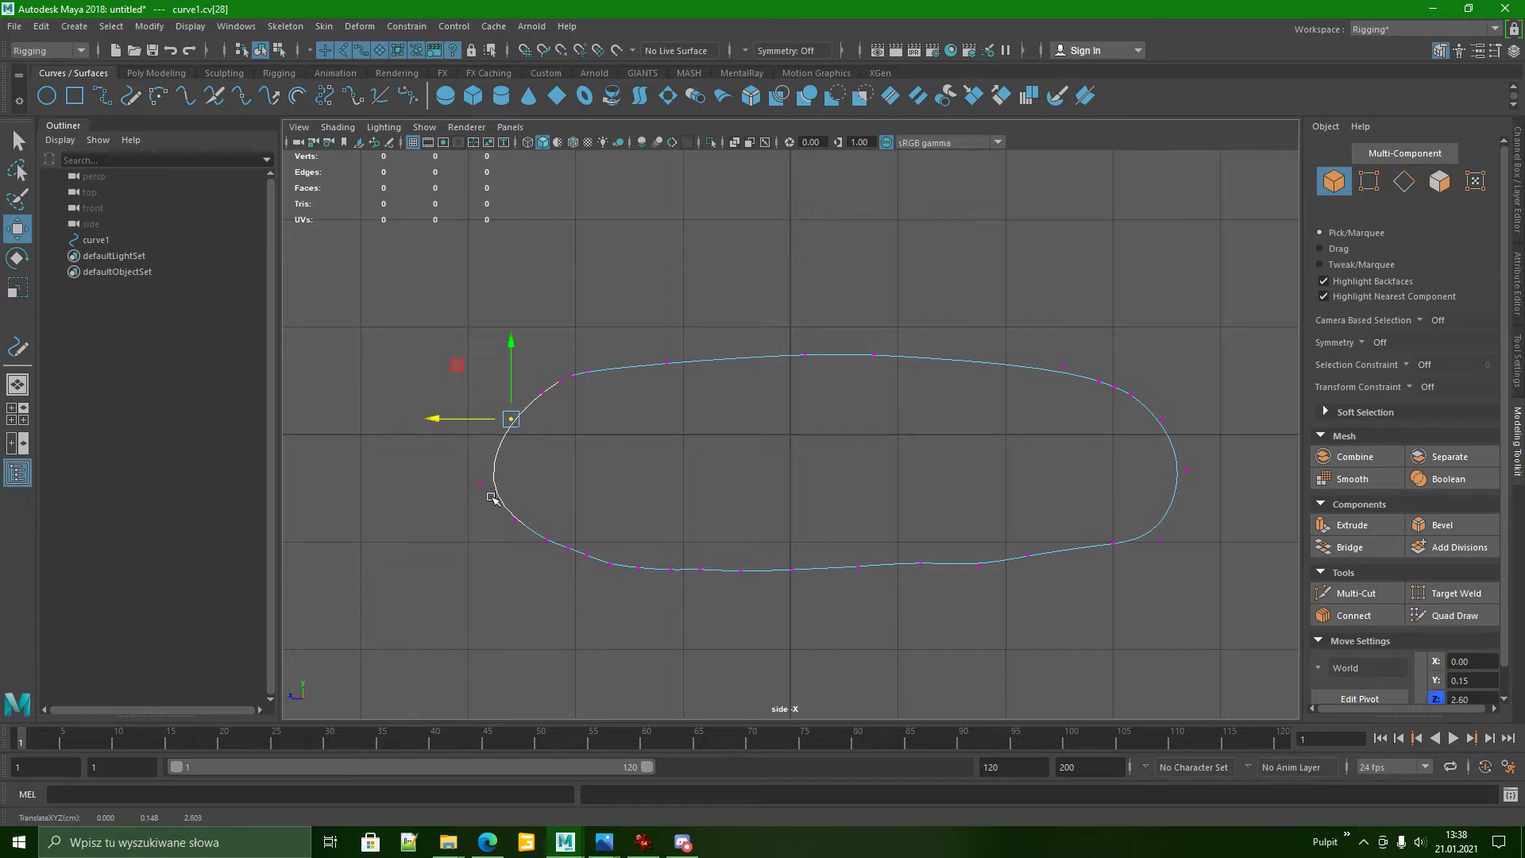
Pull the lower-left control vertex inward and delete surplus vertices along the curve's lower edge.
{"action": "left_click", "coordinate": [492, 498]}
{"action": "left_click", "coordinate": [515, 518]}
{"action": "left_click_drag", "start_coordinate": [515, 518], "coordinate": [515, 502]}
{"action": "left_click", "coordinate": [573, 555]}
{"action": "key", "text": "Delete"}
{"action": "left_click", "coordinate": [617, 571]}
{"action": "key", "text": "Delete"}
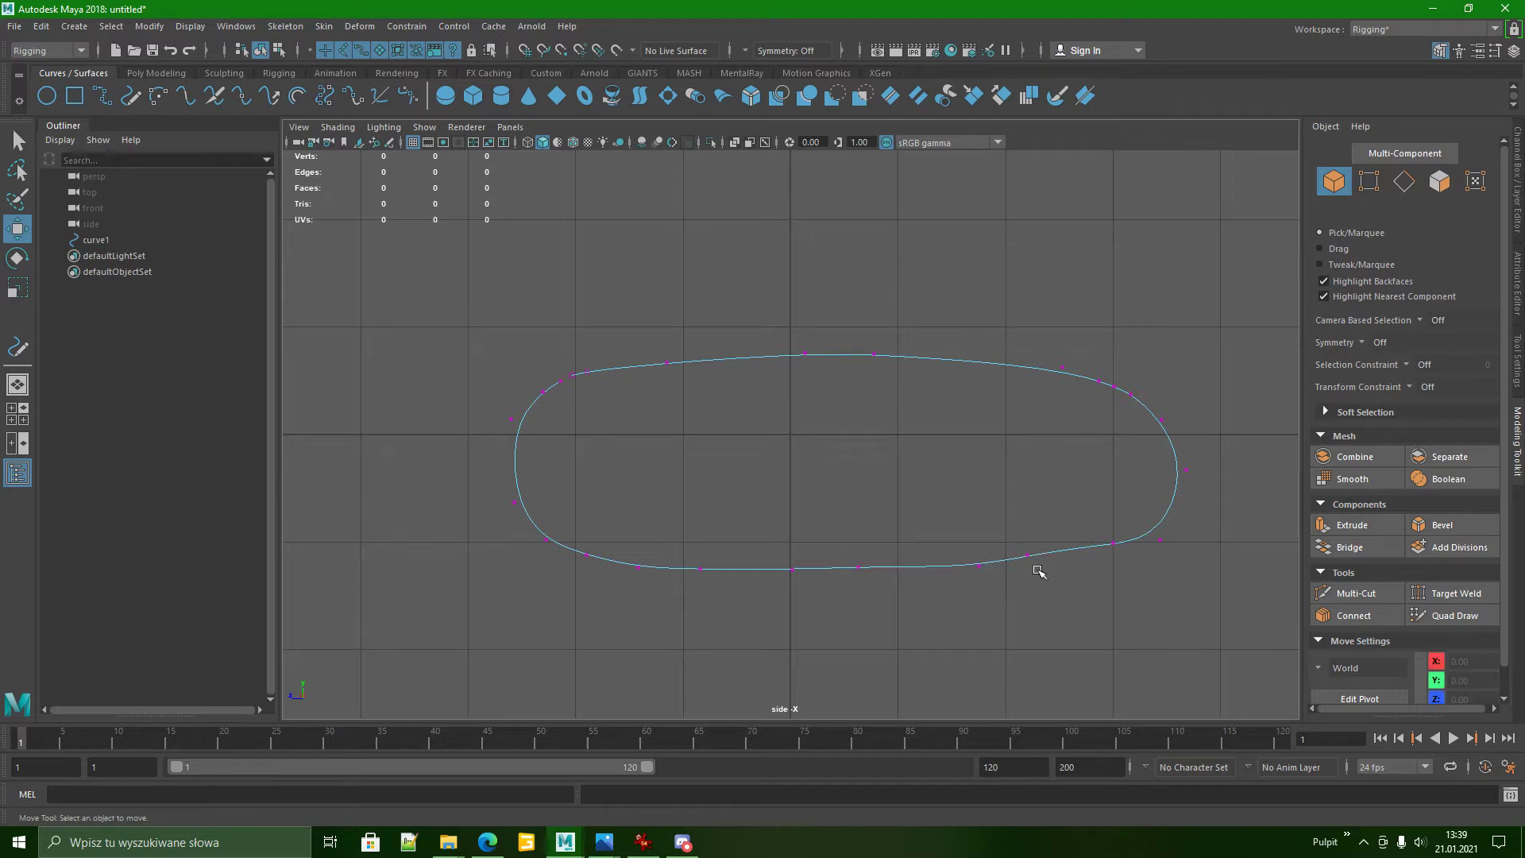
Move the curve's lower-right control vertex to about Y -1.14, Z -2.62 and an upper-edge one to about Y 0.75, Z -1.33.
{"action": "left_click", "coordinate": [1114, 545]}
{"action": "left_click_drag", "start_coordinate": [1114, 545], "coordinate": [1031, 558]}
{"action": "left_click_drag", "start_coordinate": [1075, 477], "coordinate": [1087, 489]}
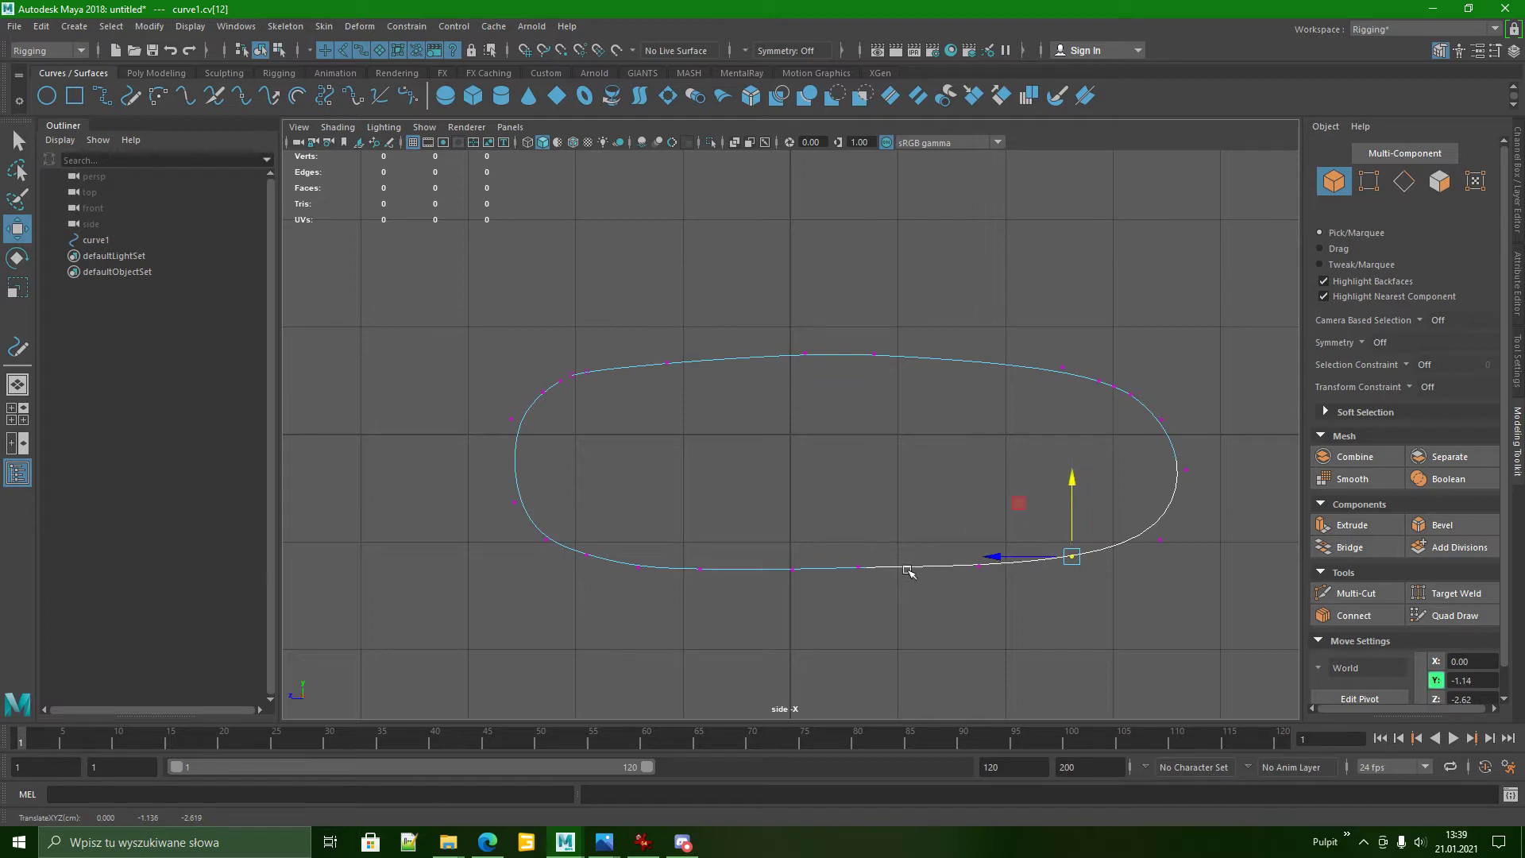
{"action": "left_click", "coordinate": [878, 360]}
{"action": "left_click_drag", "start_coordinate": [842, 356], "coordinate": [892, 374]}
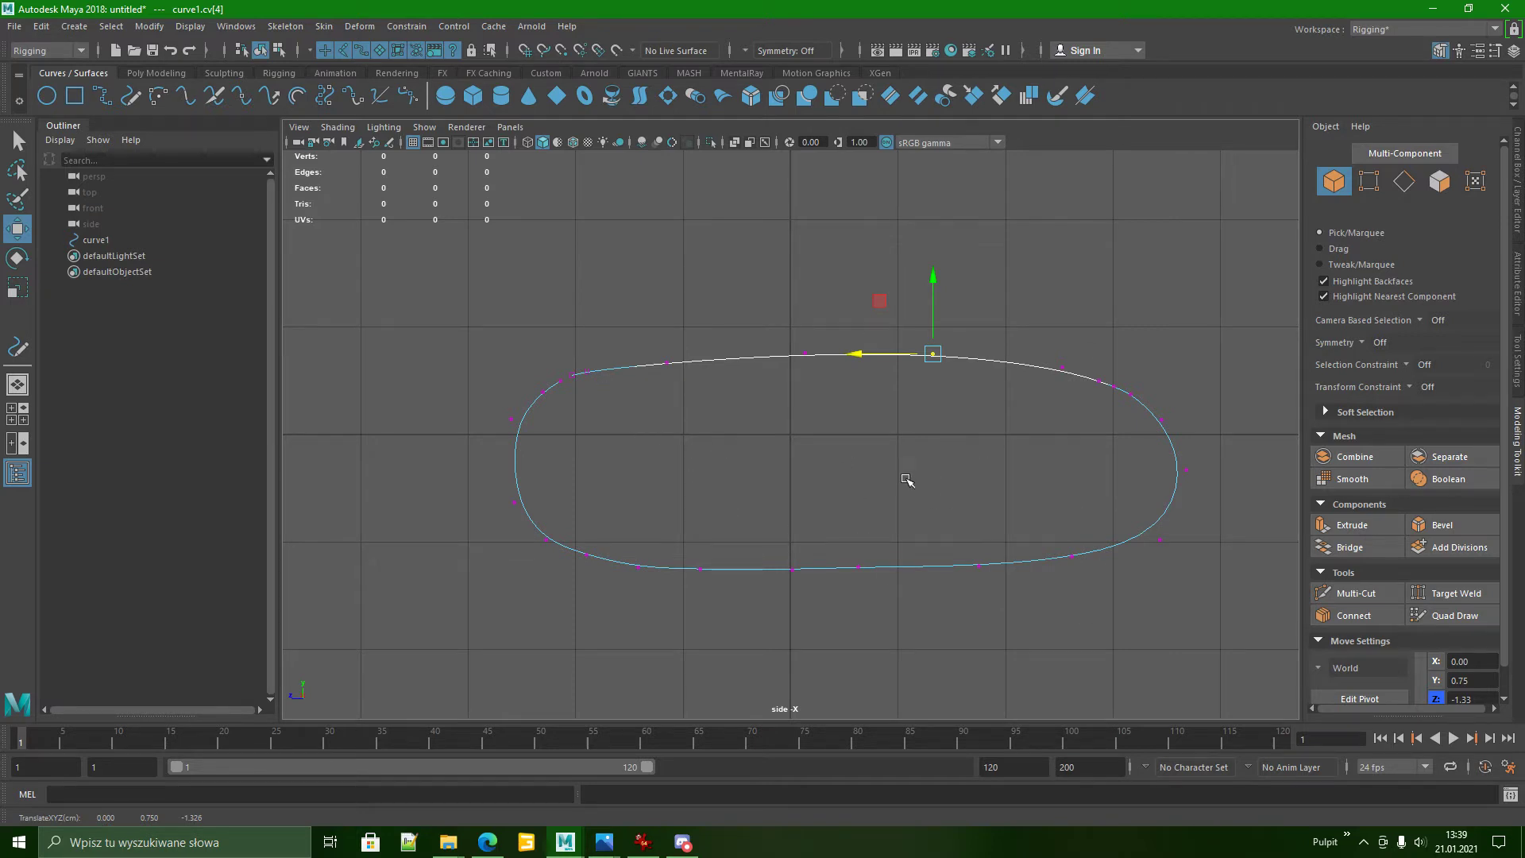
Switch to the perspective view and return the curve to object mode.
{"action": "key", "text": "space"}
{"action": "key", "text": "space"}
{"action": "left_click_drag", "start_coordinate": [951, 340], "coordinate": [930, 429], "text": "alt"}
{"action": "left_click", "coordinate": [851, 385]}
{"action": "middle_click_drag", "start_coordinate": [927, 451], "coordinate": [985, 429], "text": "alt"}
{"action": "left_click_drag", "start_coordinate": [986, 429], "coordinate": [858, 357], "text": "alt"}
{"action": "right_click_drag", "start_coordinate": [832, 298], "coordinate": [875, 274]}
{"action": "left_click_drag", "start_coordinate": [715, 415], "coordinate": [942, 401], "text": "alt"}
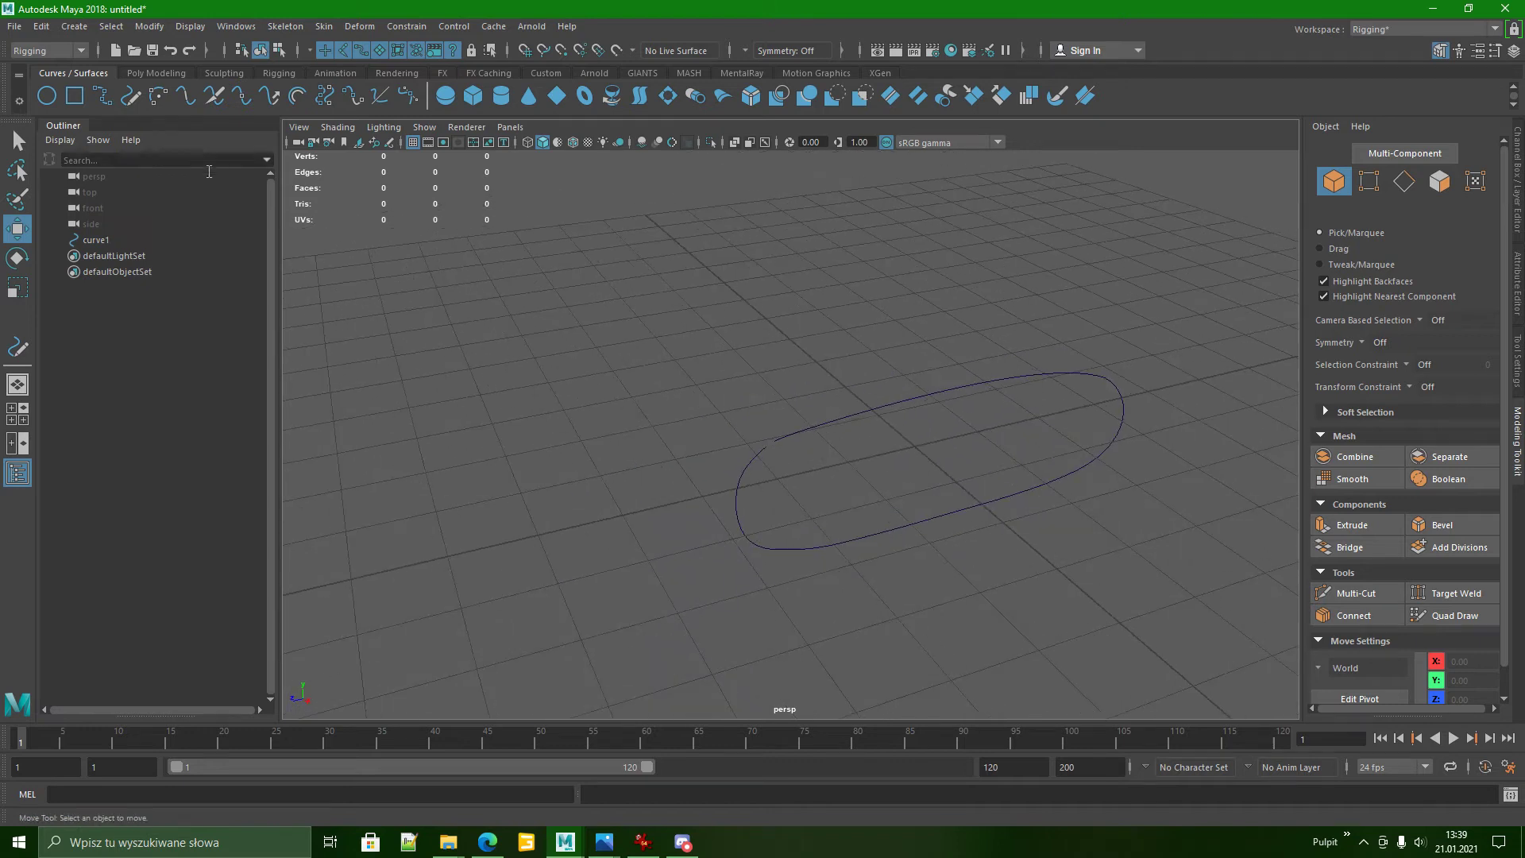
Create a polygon cube at the origin inside the curve.
{"action": "left_click", "coordinate": [156, 73]}
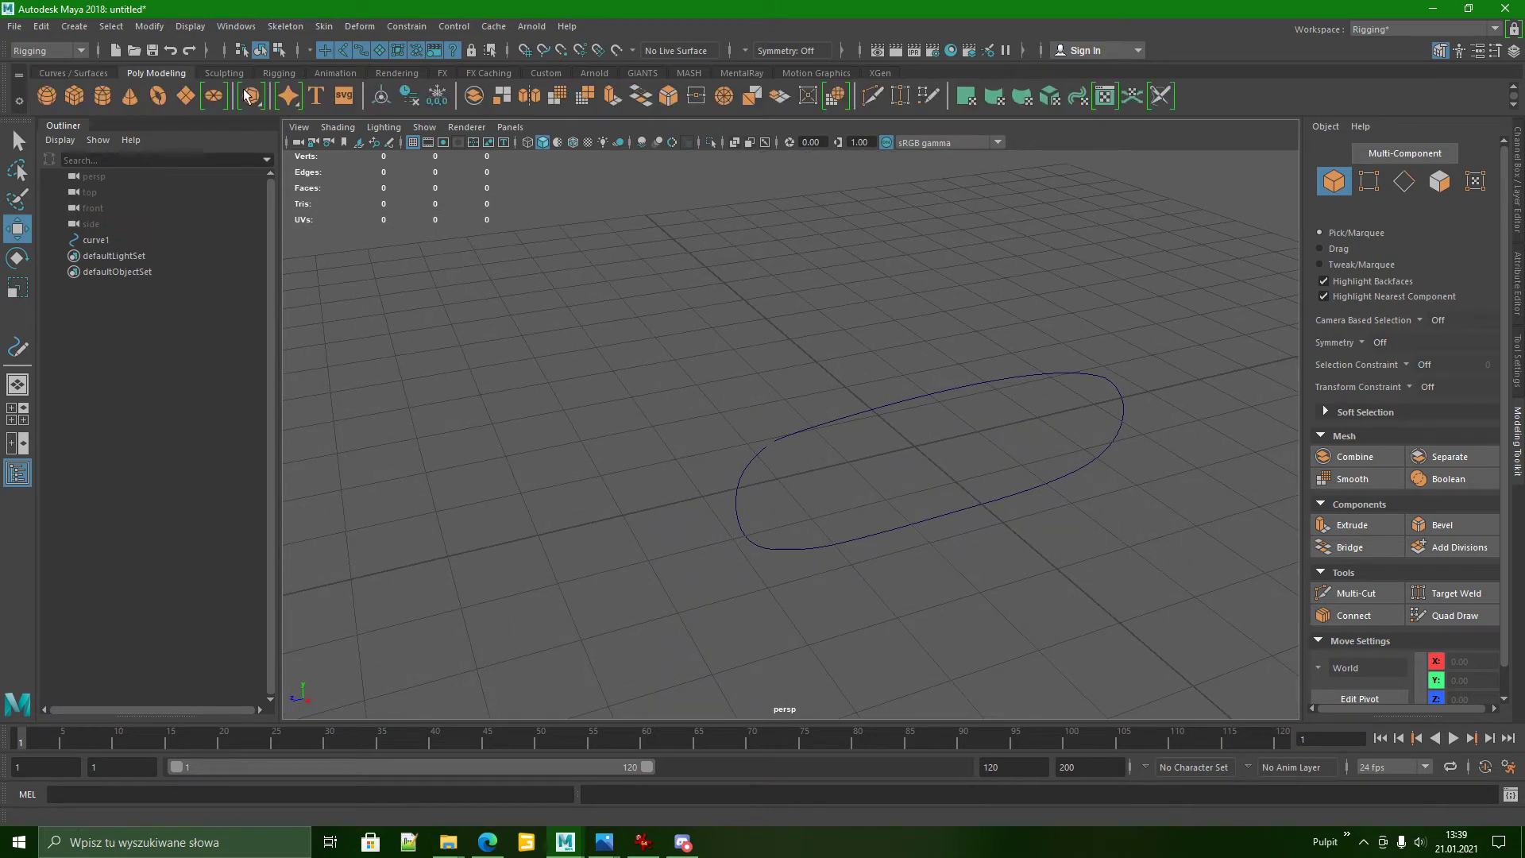
{"action": "left_click", "coordinate": [75, 101]}
{"action": "left_click_drag", "start_coordinate": [647, 483], "coordinate": [800, 402], "text": "alt"}
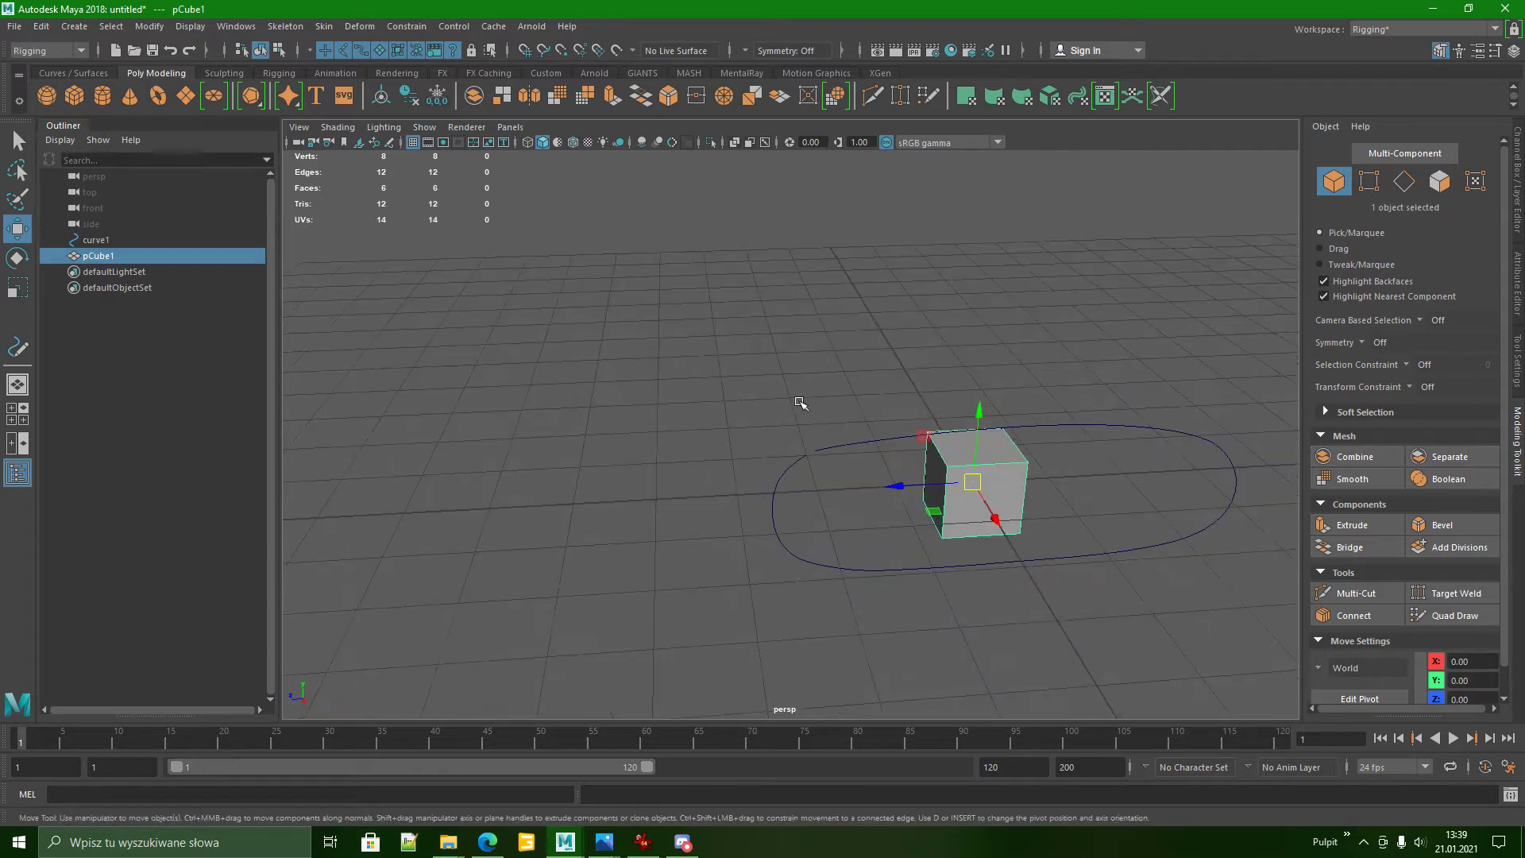
{"action": "right_click_drag", "start_coordinate": [800, 402], "coordinate": [889, 466], "text": "alt"}
{"action": "middle_click_drag", "start_coordinate": [889, 467], "coordinate": [807, 430], "text": "alt"}
{"action": "right_click_drag", "start_coordinate": [903, 388], "coordinate": [984, 544], "text": "alt"}
{"action": "middle_click_drag", "start_coordinate": [984, 544], "coordinate": [861, 538], "text": "alt"}
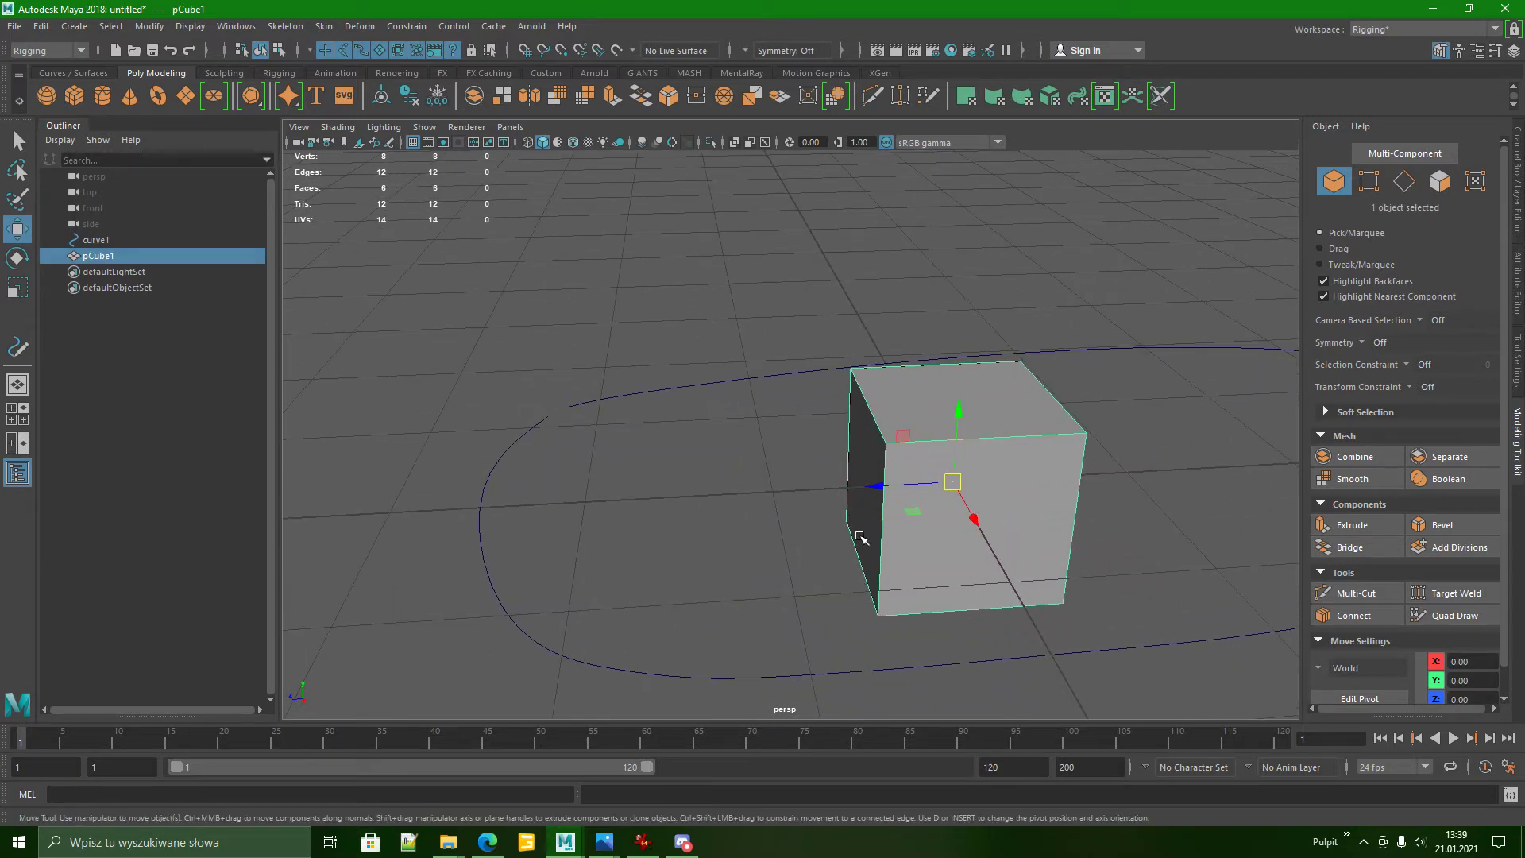
{"action": "left_click_drag", "start_coordinate": [861, 538], "coordinate": [873, 488], "text": "alt"}
{"action": "right_click_drag", "start_coordinate": [874, 489], "coordinate": [881, 503], "text": "alt"}
Scale the cube down uniformly and raise it to about Y 0.74, level with the curve's upper edge.
{"action": "key", "text": "r"}
{"action": "left_click_drag", "start_coordinate": [880, 485], "coordinate": [756, 557]}
{"action": "key", "text": "w"}
{"action": "left_click_drag", "start_coordinate": [882, 445], "coordinate": [853, 347]}
Move the cube along Z to about 1.81, next to the gap between the curve's ends.
{"action": "left_click", "coordinate": [466, 429]}
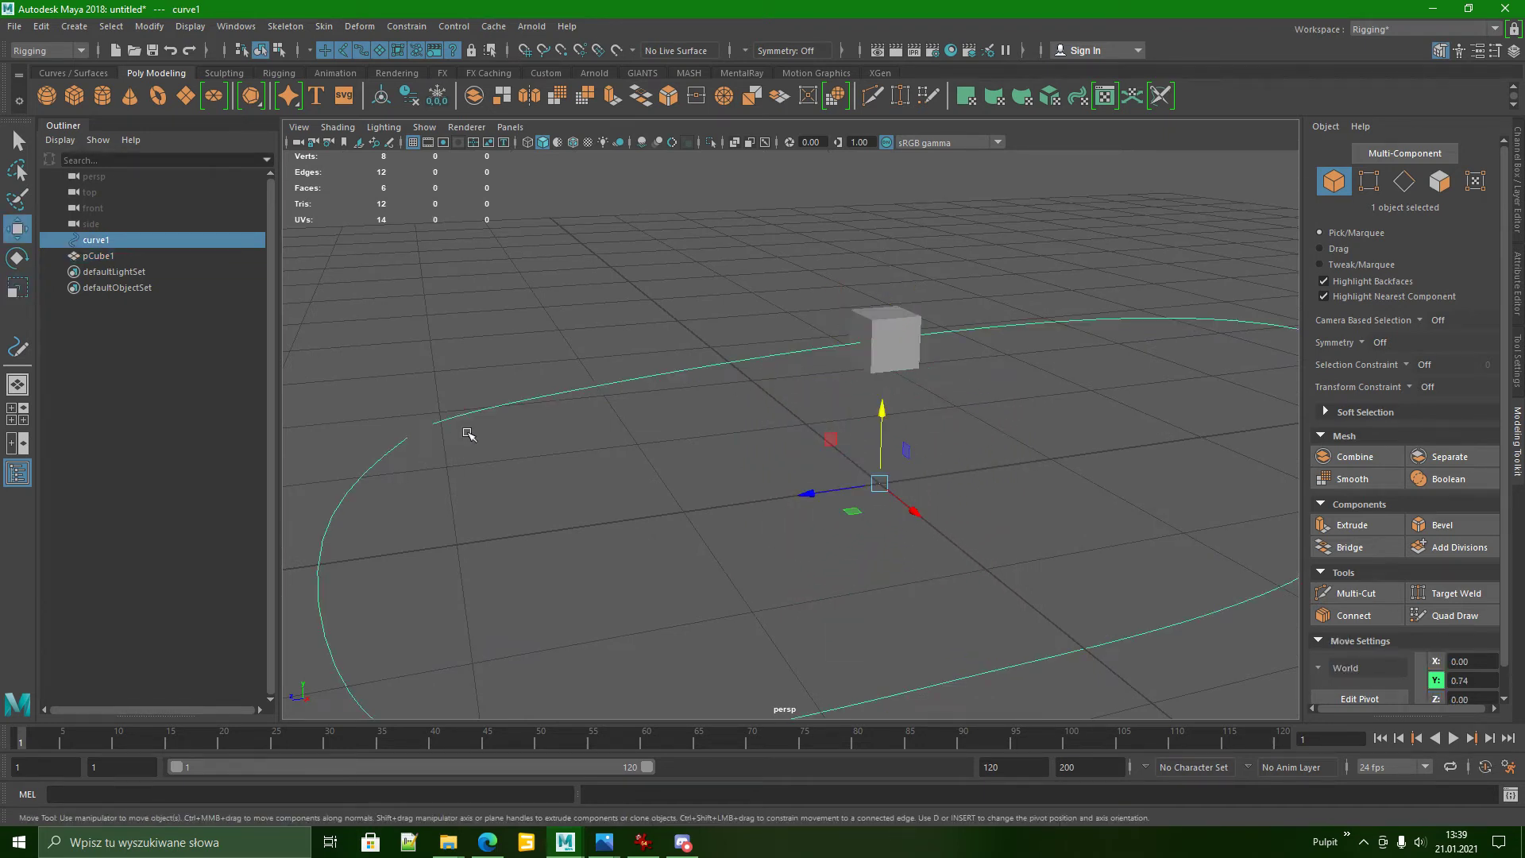
{"action": "right_click_drag", "start_coordinate": [456, 425], "coordinate": [367, 416]}
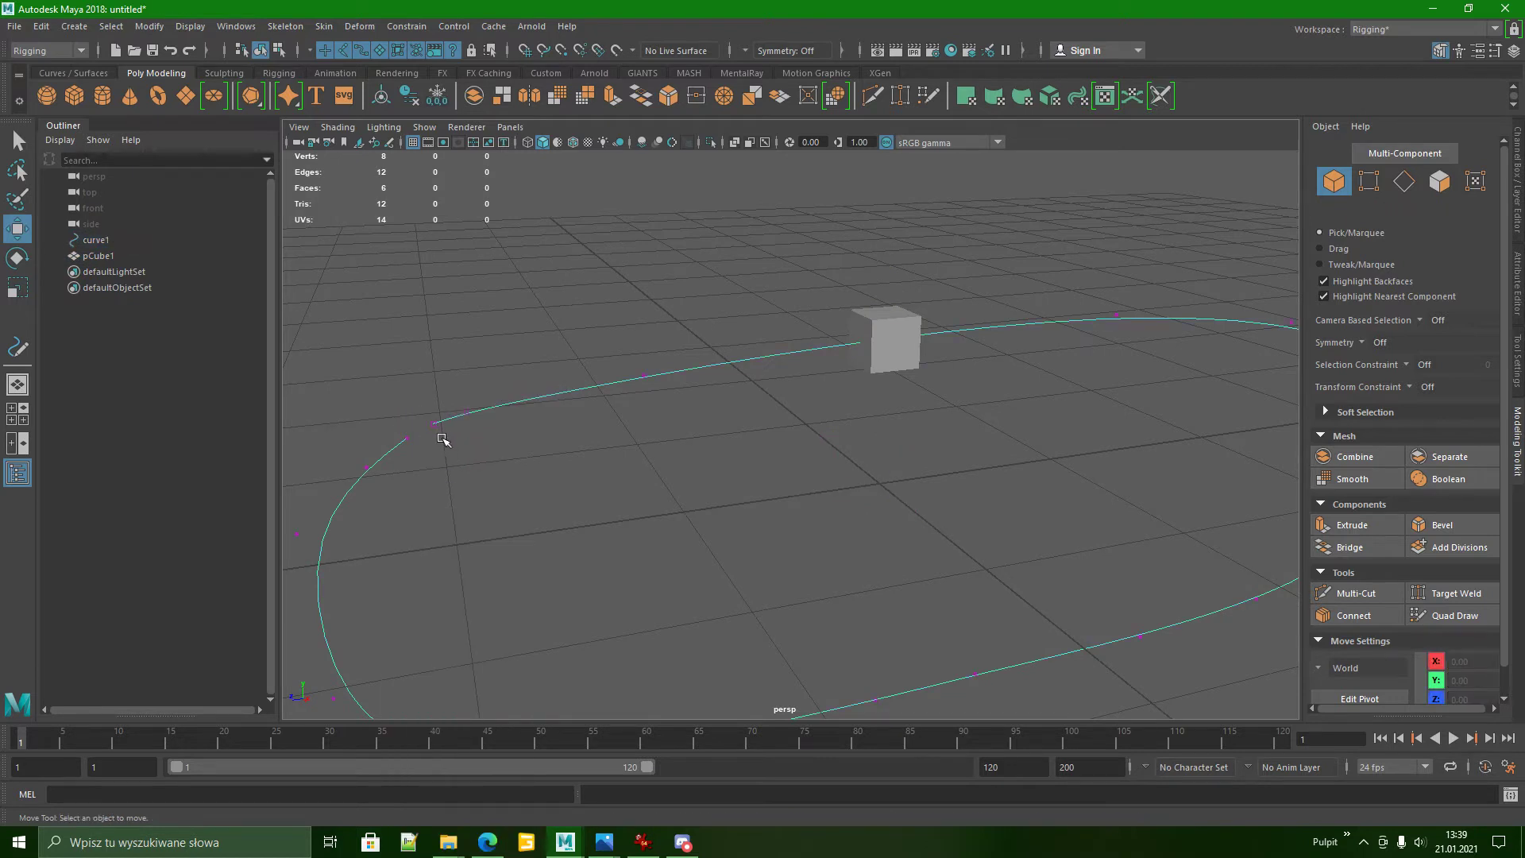
{"action": "left_click", "coordinate": [915, 330]}
{"action": "left_click", "coordinate": [834, 364]}
{"action": "left_click", "coordinate": [894, 346]}
{"action": "left_click_drag", "start_coordinate": [835, 344], "coordinate": [436, 441]}
{"action": "left_click_drag", "start_coordinate": [650, 442], "coordinate": [607, 452], "text": "alt"}
{"action": "middle_click_drag", "start_coordinate": [608, 452], "coordinate": [638, 461], "text": "alt"}
{"action": "left_click_drag", "start_coordinate": [638, 461], "coordinate": [920, 528], "text": "alt"}
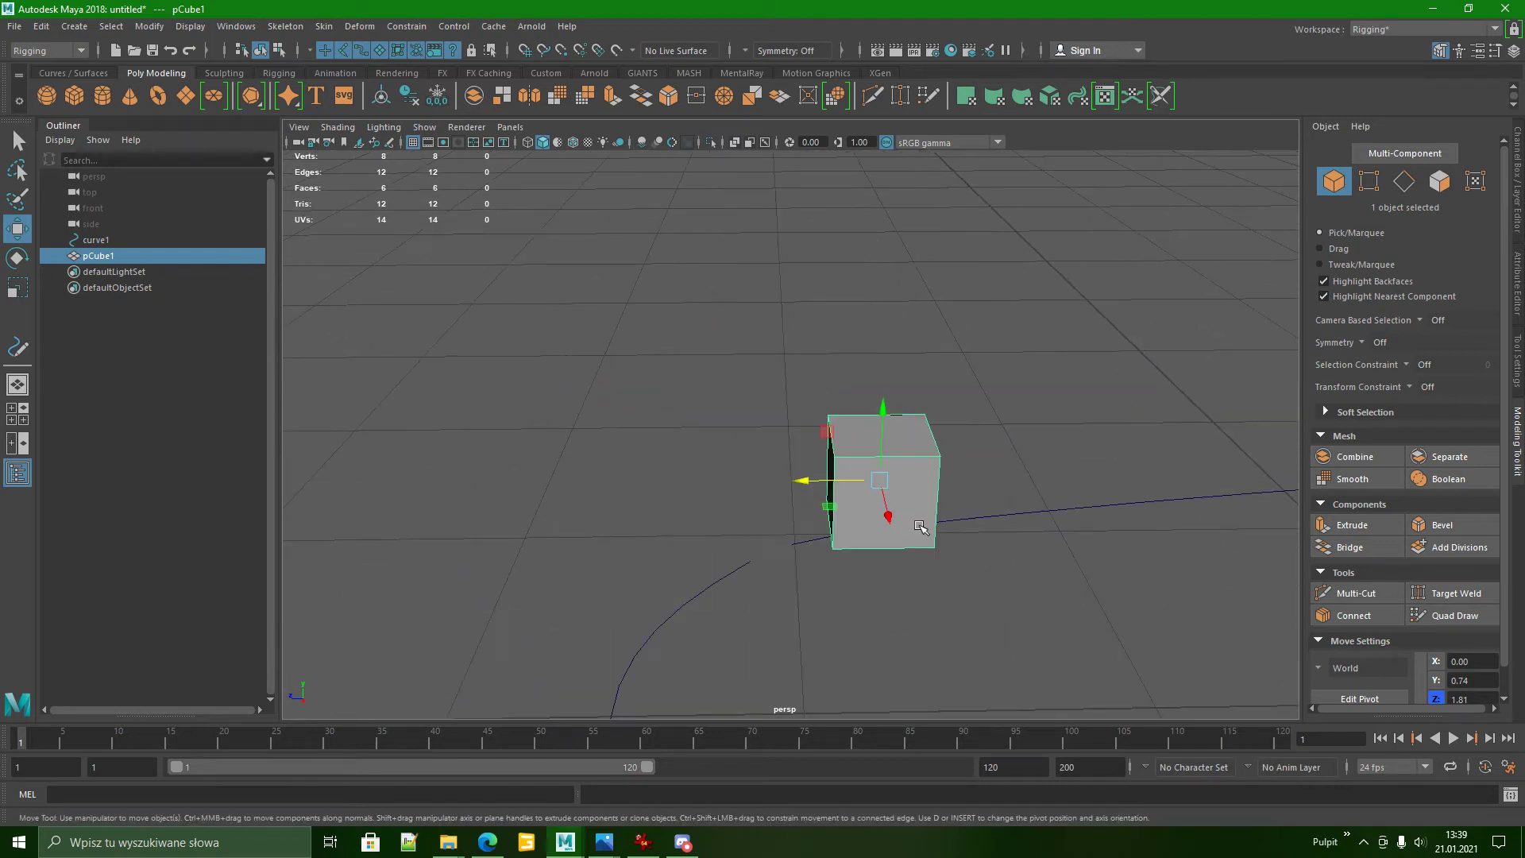
Rotate the cube to tilt it along the slope of the curve near the gap.
{"action": "scroll", "coordinate": [919, 526], "scroll_direction": "up", "scroll_amount": 3}
{"action": "middle_click_drag", "start_coordinate": [912, 579], "coordinate": [881, 515], "text": "alt"}
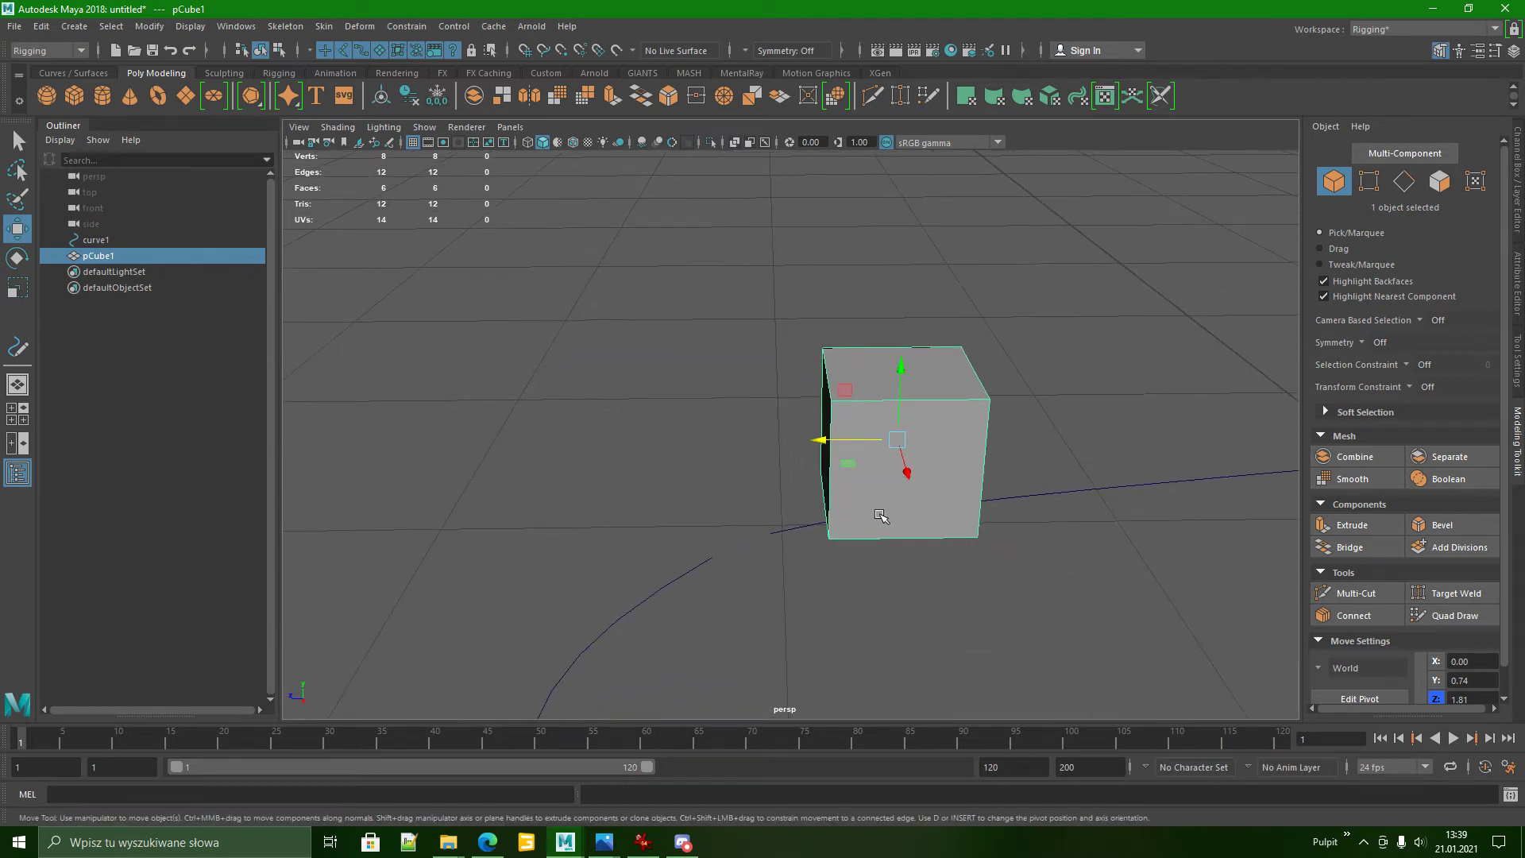
{"action": "key", "text": "e"}
{"action": "left_click_drag", "start_coordinate": [880, 399], "coordinate": [870, 394]}
{"action": "middle_click_drag", "start_coordinate": [909, 446], "coordinate": [901, 412], "text": "alt"}
Lower and shift the cube over the gap in the curve, to about Y 0.53, Z 2.08.
{"action": "key", "text": "w"}
{"action": "left_click_drag", "start_coordinate": [911, 358], "coordinate": [912, 446]}
{"action": "left_click_drag", "start_coordinate": [851, 506], "coordinate": [812, 497]}
{"action": "left_click_drag", "start_coordinate": [914, 377], "coordinate": [851, 426]}
{"action": "key", "text": "r"}
{"action": "key", "text": "w"}
{"action": "middle_click_drag", "start_coordinate": [851, 426], "coordinate": [1176, 163], "text": "alt"}
Refine the cube's rotation to match the curve's direction and adjust its scale over the gap.
{"action": "right_click_drag", "start_coordinate": [936, 314], "coordinate": [906, 559], "text": "alt"}
{"action": "key", "text": "e"}
{"action": "left_click_drag", "start_coordinate": [890, 376], "coordinate": [867, 491]}
{"action": "key", "text": "r"}
{"action": "left_click_drag", "start_coordinate": [810, 442], "coordinate": [788, 445]}
{"action": "left_click_drag", "start_coordinate": [845, 469], "coordinate": [896, 518], "text": "alt"}
{"action": "key", "text": "w"}
{"action": "right_click_drag", "start_coordinate": [876, 498], "coordinate": [886, 384]}
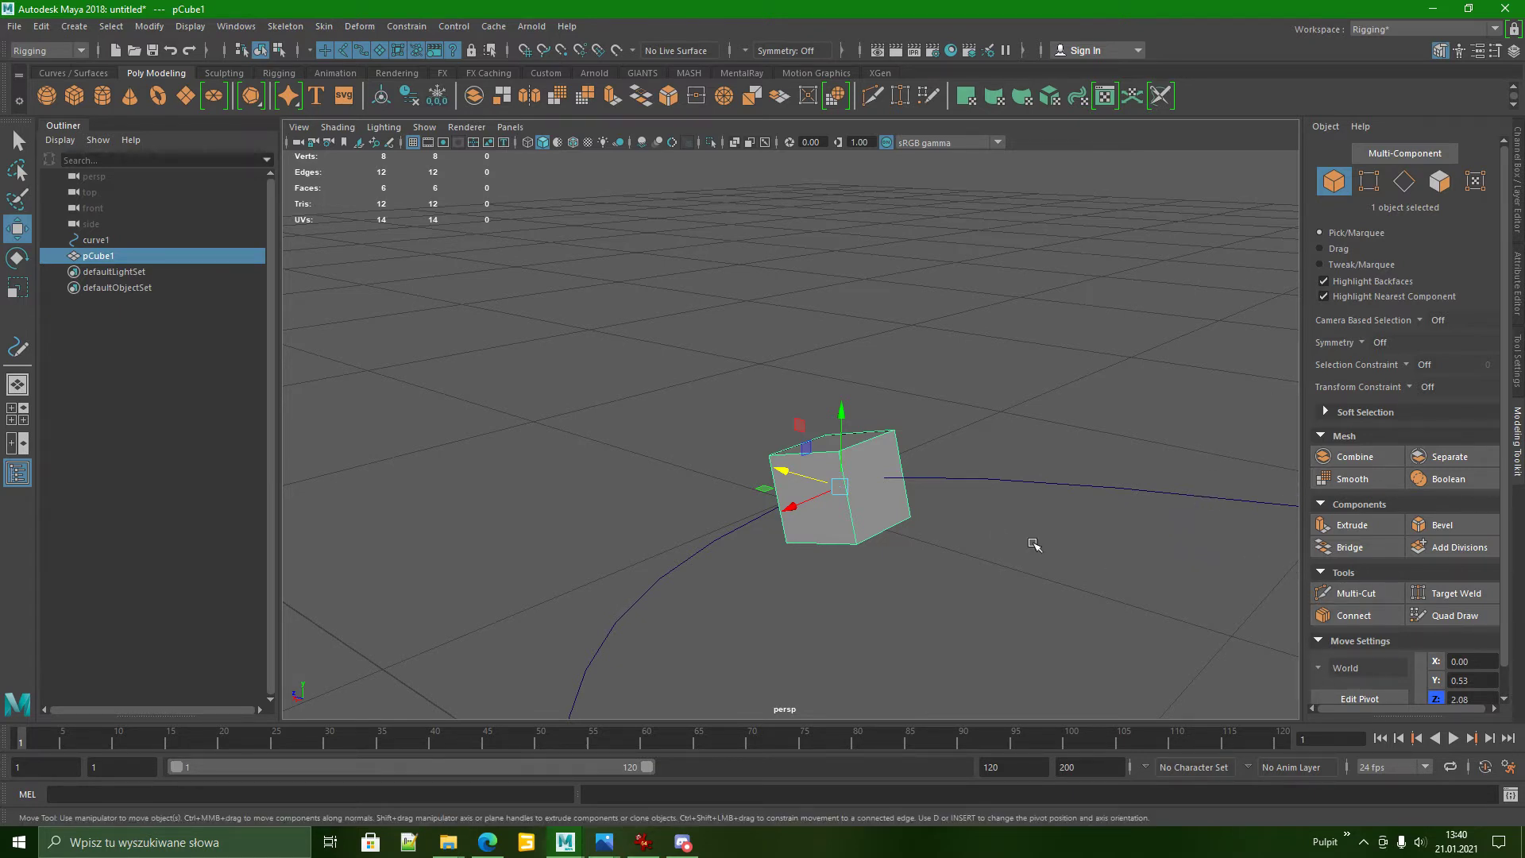
Multi-Cut both diagonals across the cube's face toward the longer curve section so they cross at the face's centre.
{"action": "left_click", "coordinate": [1353, 593]}
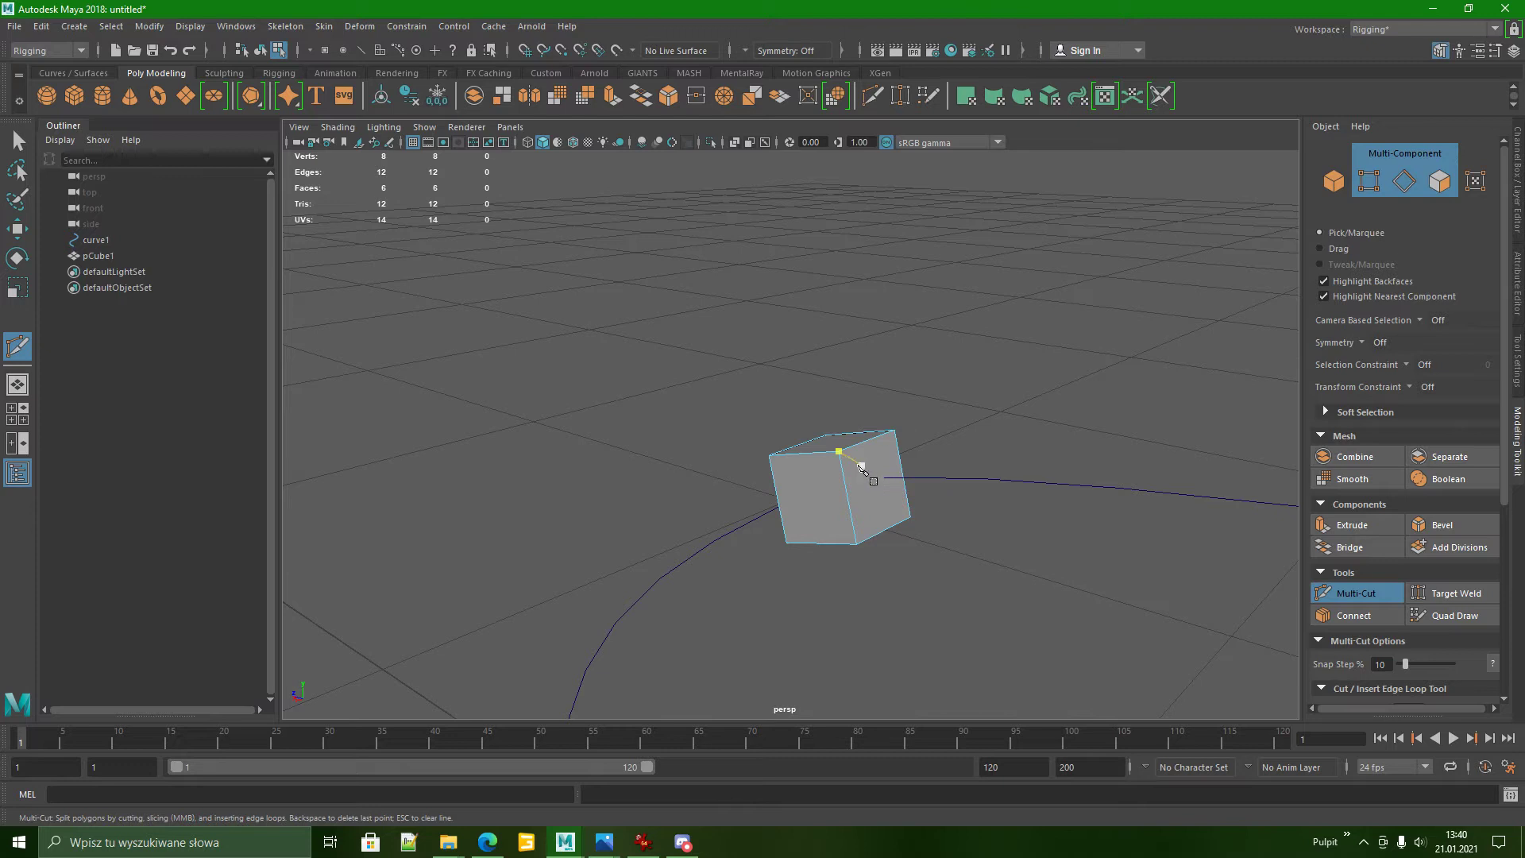
{"action": "left_click", "coordinate": [839, 451]}
{"action": "left_click", "coordinate": [911, 520]}
{"action": "right_click", "coordinate": [911, 513]}
{"action": "left_click", "coordinate": [858, 545]}
{"action": "key", "text": "q"}
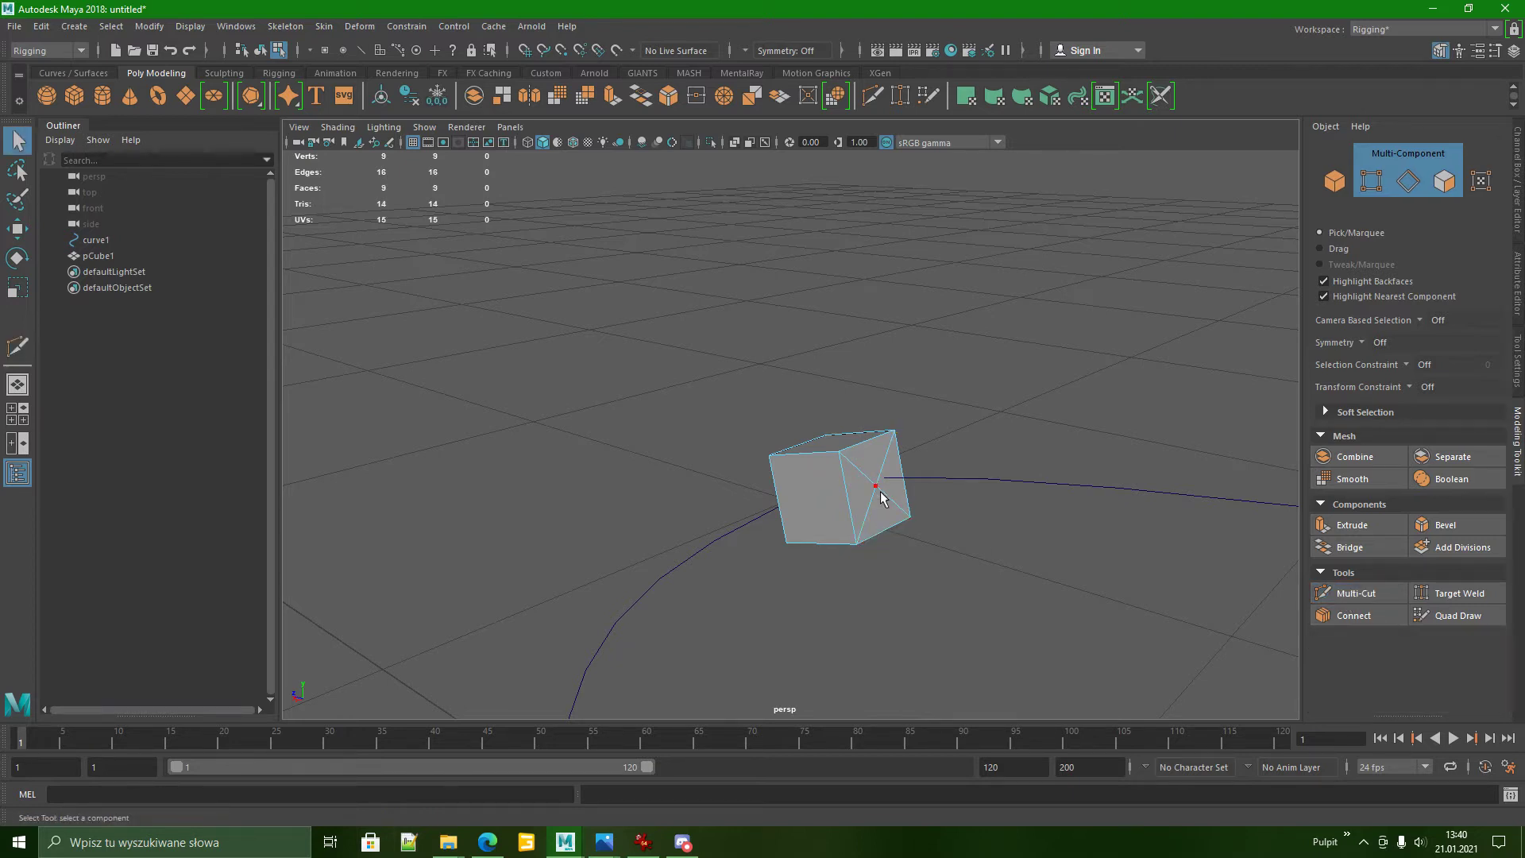
Nudge the whole cube along the curve and scale it uniformly to about 0.05.
{"action": "right_click_drag", "start_coordinate": [875, 526], "coordinate": [858, 362]}
{"action": "key", "text": "w"}
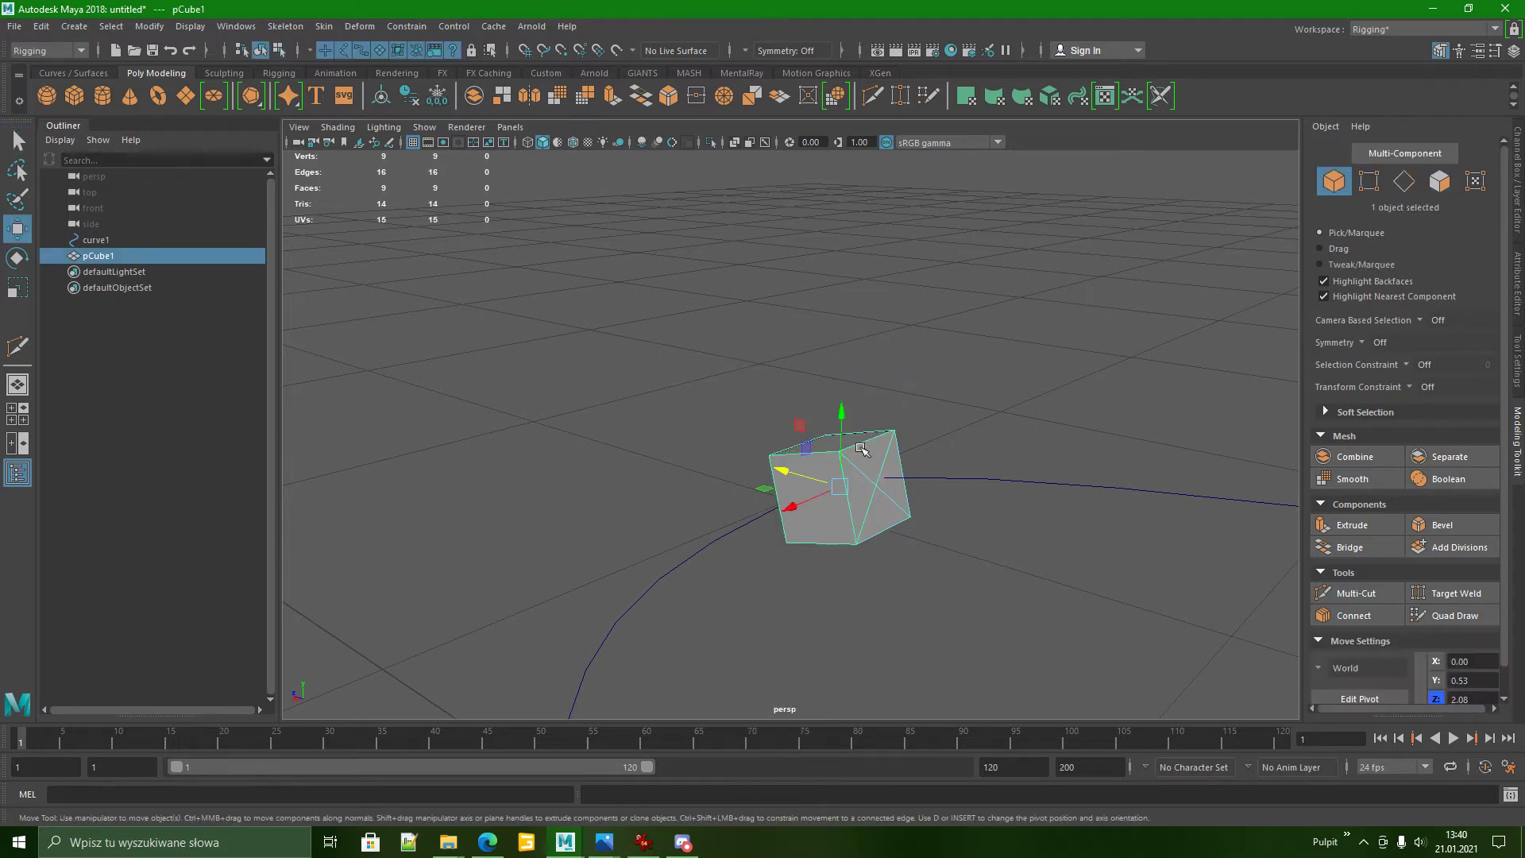
{"action": "left_click_drag", "start_coordinate": [852, 474], "coordinate": [868, 430]}
{"action": "key", "text": "r"}
{"action": "left_click_drag", "start_coordinate": [849, 482], "coordinate": [828, 502]}
{"action": "right_click_drag", "start_coordinate": [934, 379], "coordinate": [918, 554], "text": "alt"}
{"action": "middle_click_drag", "start_coordinate": [919, 554], "coordinate": [884, 525], "text": "alt"}
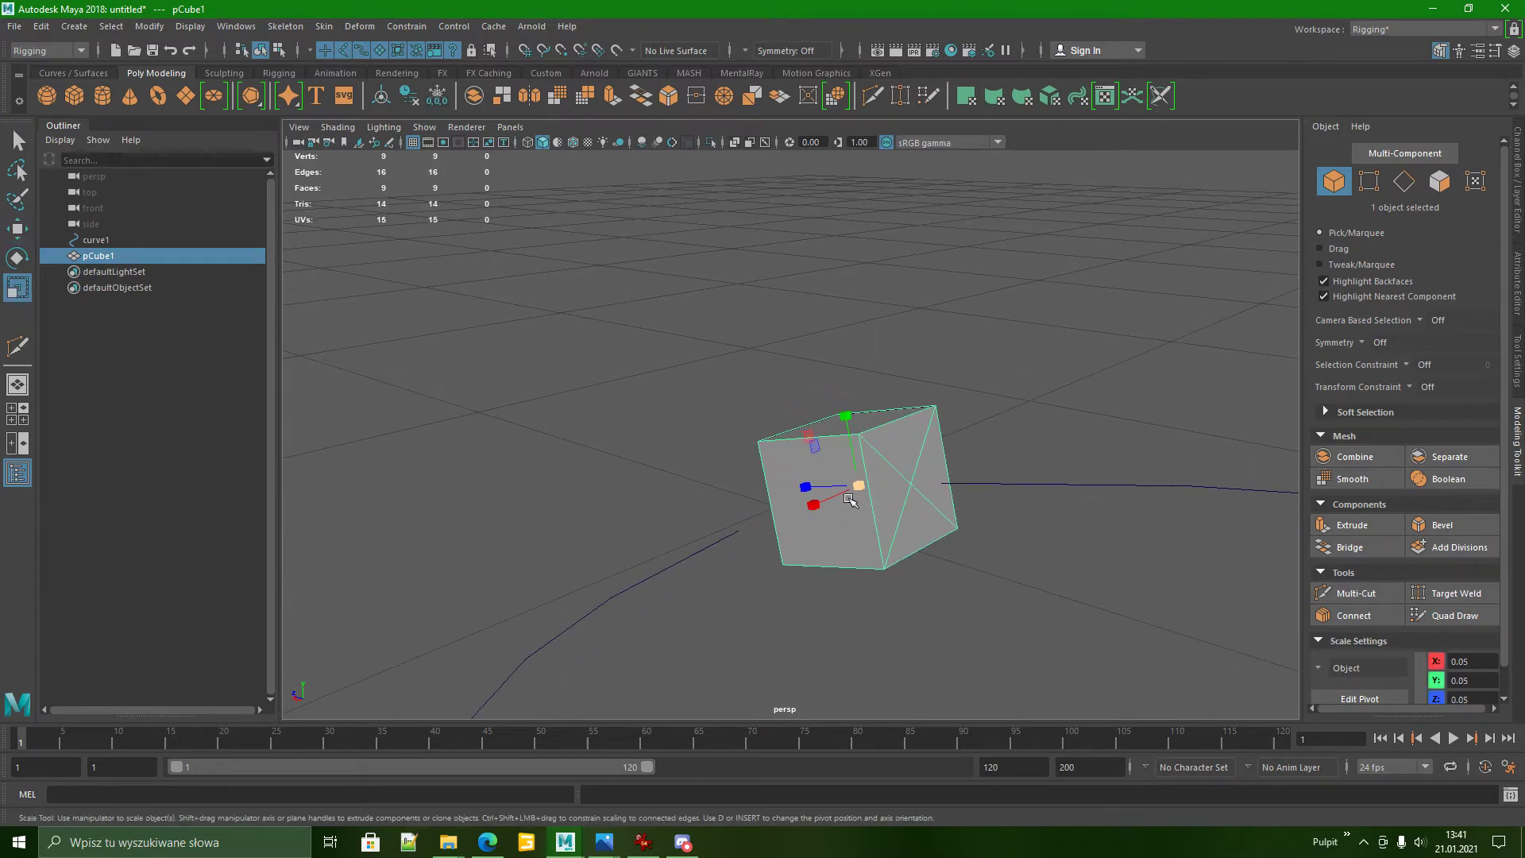
Move the cube to about Y 0.54, Z 2.06, lining up its cut face's centre with the curve's end.
{"action": "key", "text": "w"}
{"action": "left_click_drag", "start_coordinate": [836, 496], "coordinate": [862, 498]}
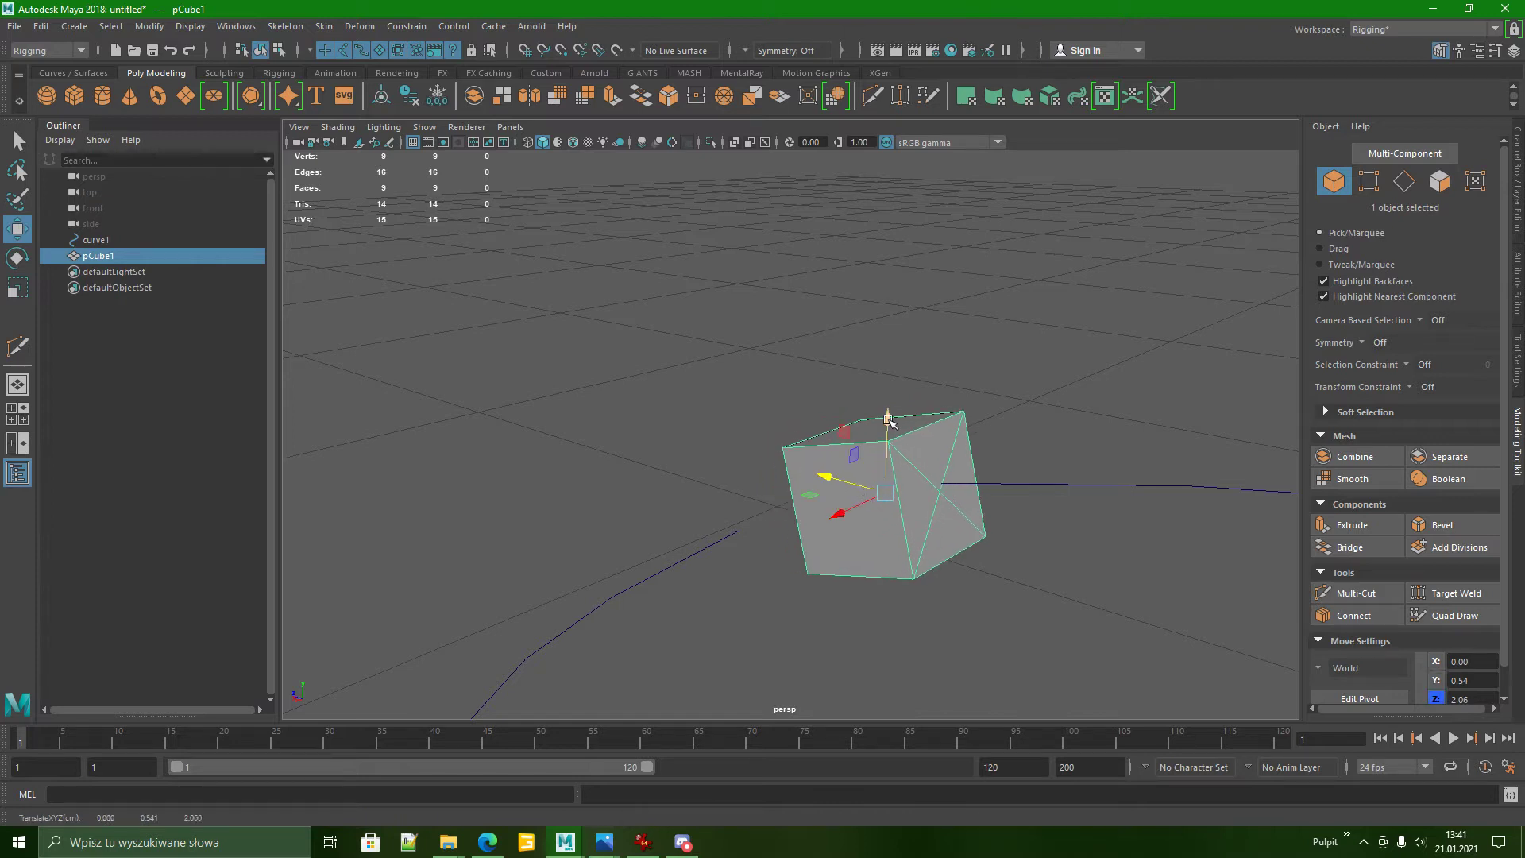
{"action": "left_click_drag", "start_coordinate": [901, 433], "coordinate": [909, 427]}
{"action": "left_click_drag", "start_coordinate": [1263, 437], "coordinate": [1216, 465], "text": "alt"}
{"action": "middle_click_drag", "start_coordinate": [1216, 465], "coordinate": [993, 537], "text": "alt"}
{"action": "right_click_drag", "start_coordinate": [993, 536], "coordinate": [894, 367], "text": "alt"}
{"action": "scroll", "coordinate": [894, 394], "scroll_direction": "down", "scroll_amount": 4}
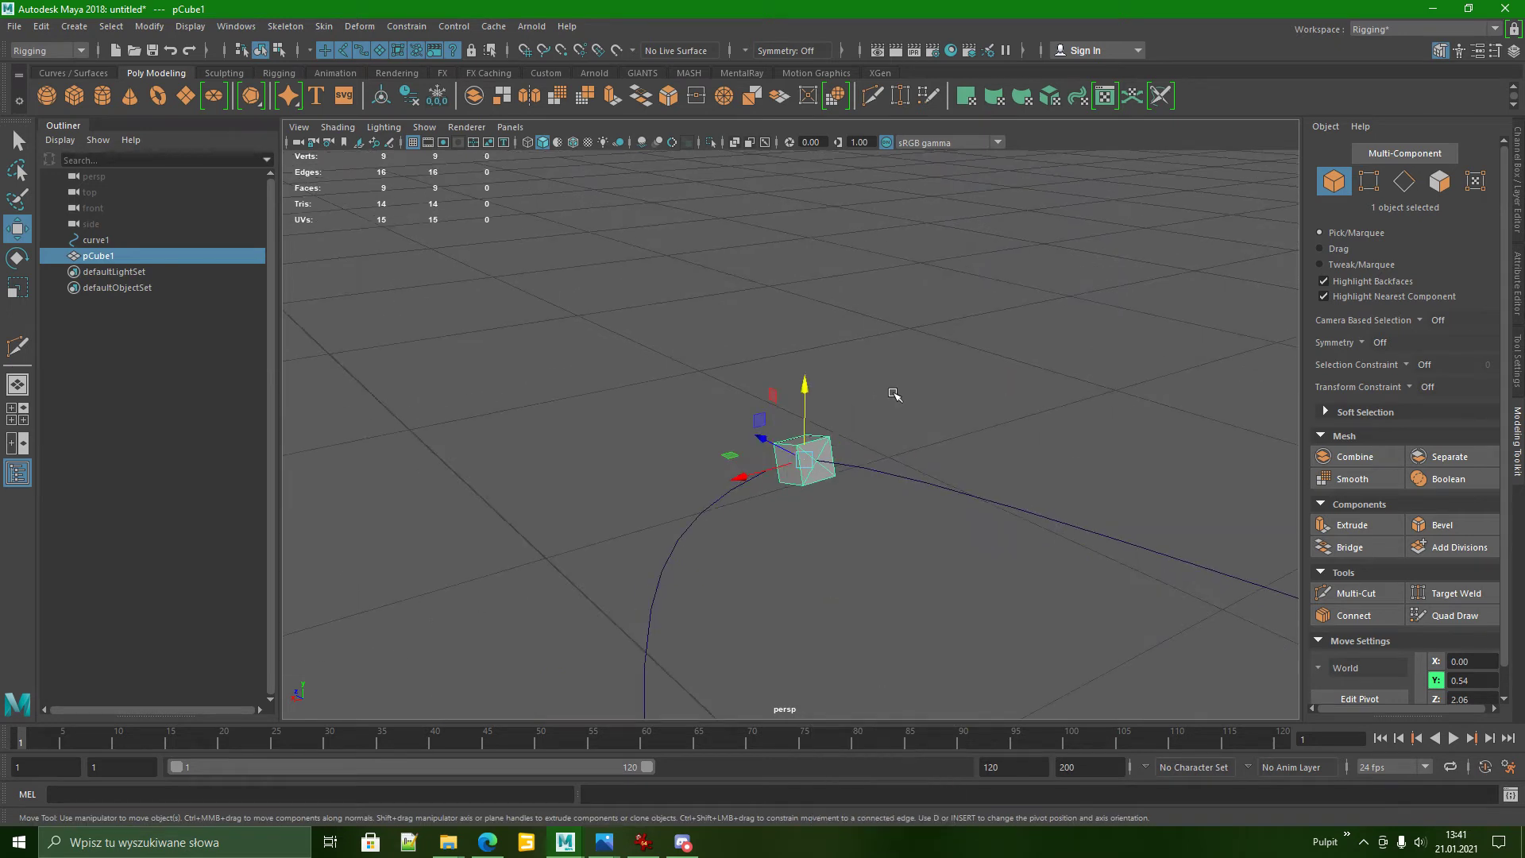
Snap the curve's end control vertex to the centre vertex of the cube's cut face.
{"action": "left_click", "coordinate": [975, 392]}
{"action": "scroll", "coordinate": [961, 443], "scroll_direction": "up", "scroll_amount": 2}
{"action": "left_click_drag", "start_coordinate": [946, 450], "coordinate": [966, 449], "text": "alt"}
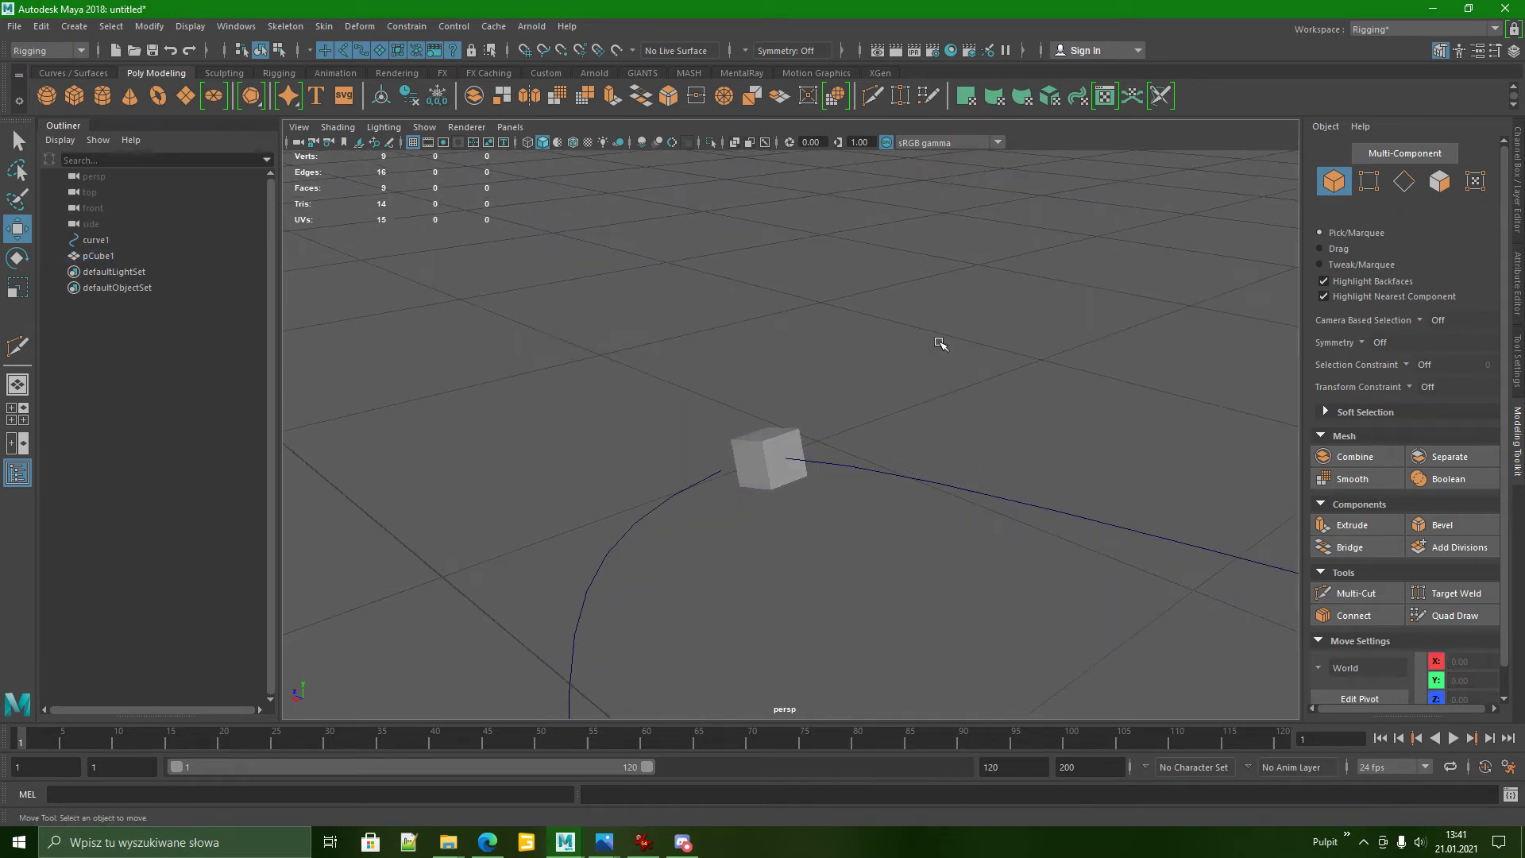
{"action": "scroll", "coordinate": [967, 534], "scroll_direction": "up", "scroll_amount": 3}
{"action": "left_click", "coordinate": [927, 518]}
{"action": "right_click_drag", "start_coordinate": [916, 514], "coordinate": [841, 430]}
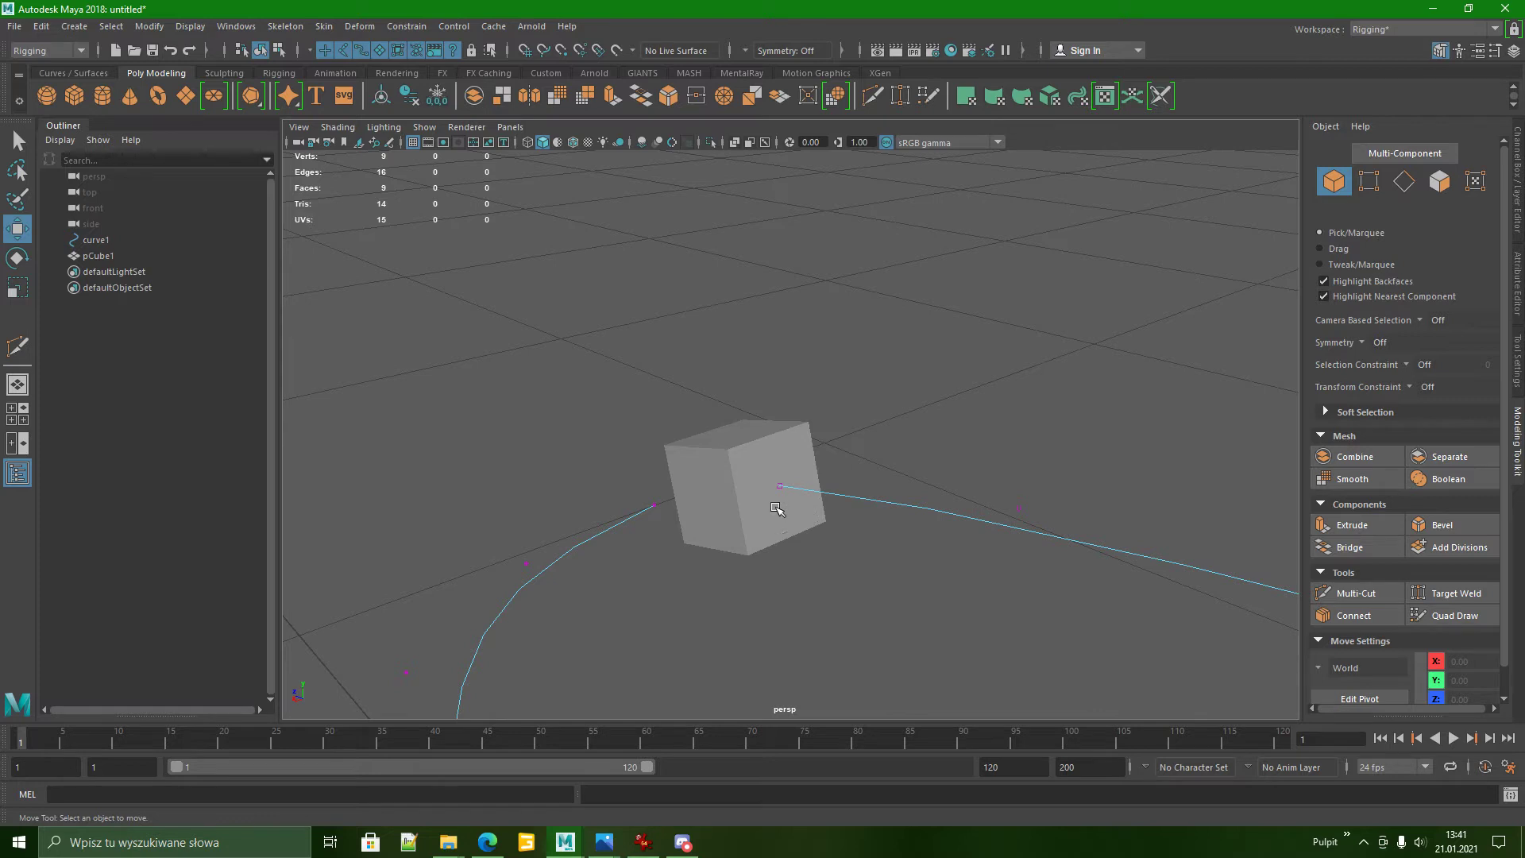
{"action": "key", "text": "4"}
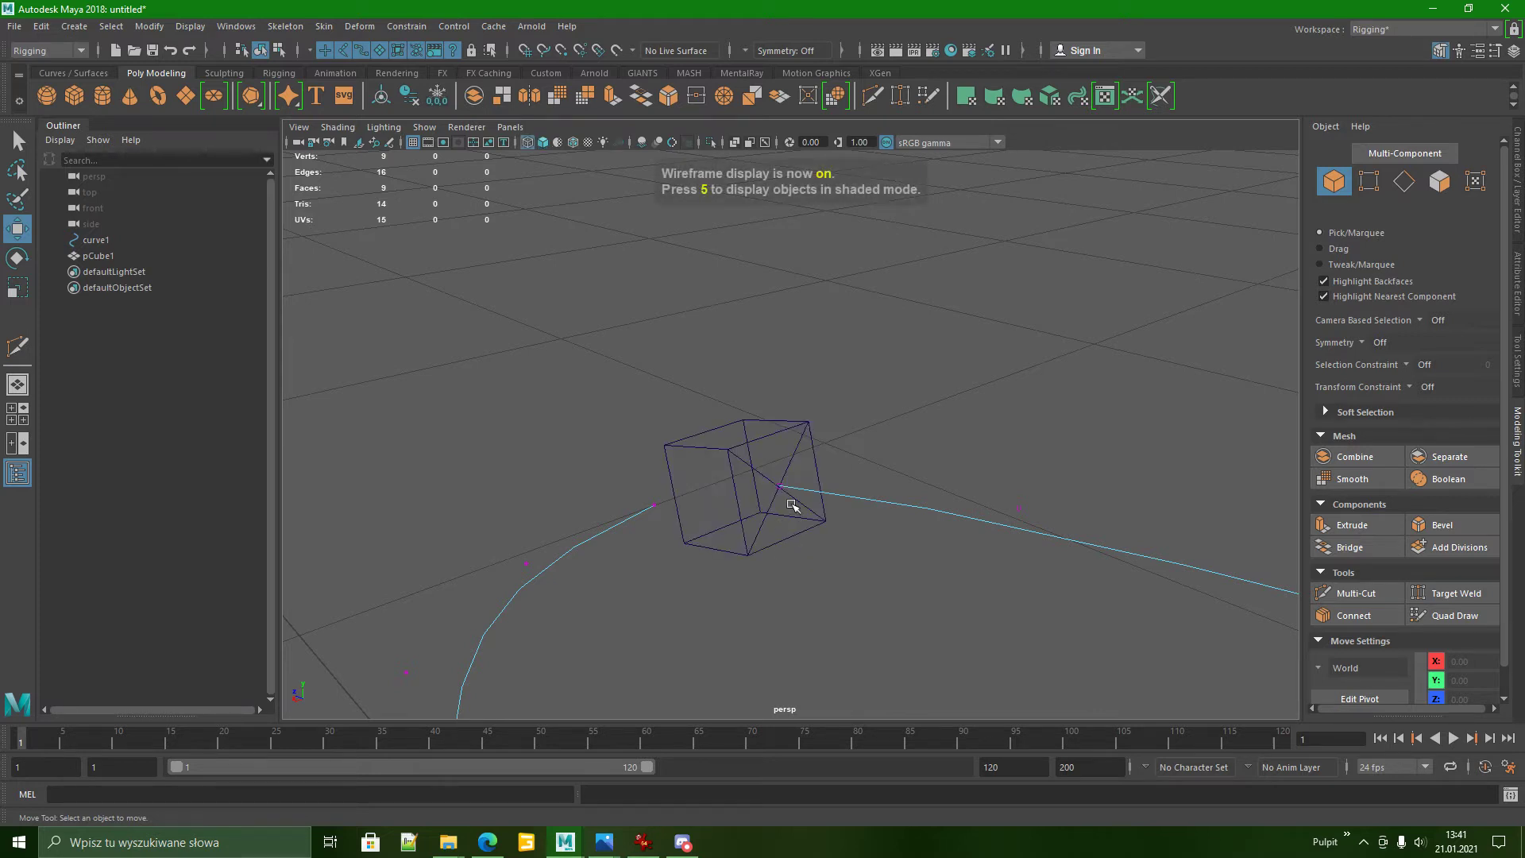
{"action": "left_click", "coordinate": [789, 498]}
{"action": "key", "text": "5"}
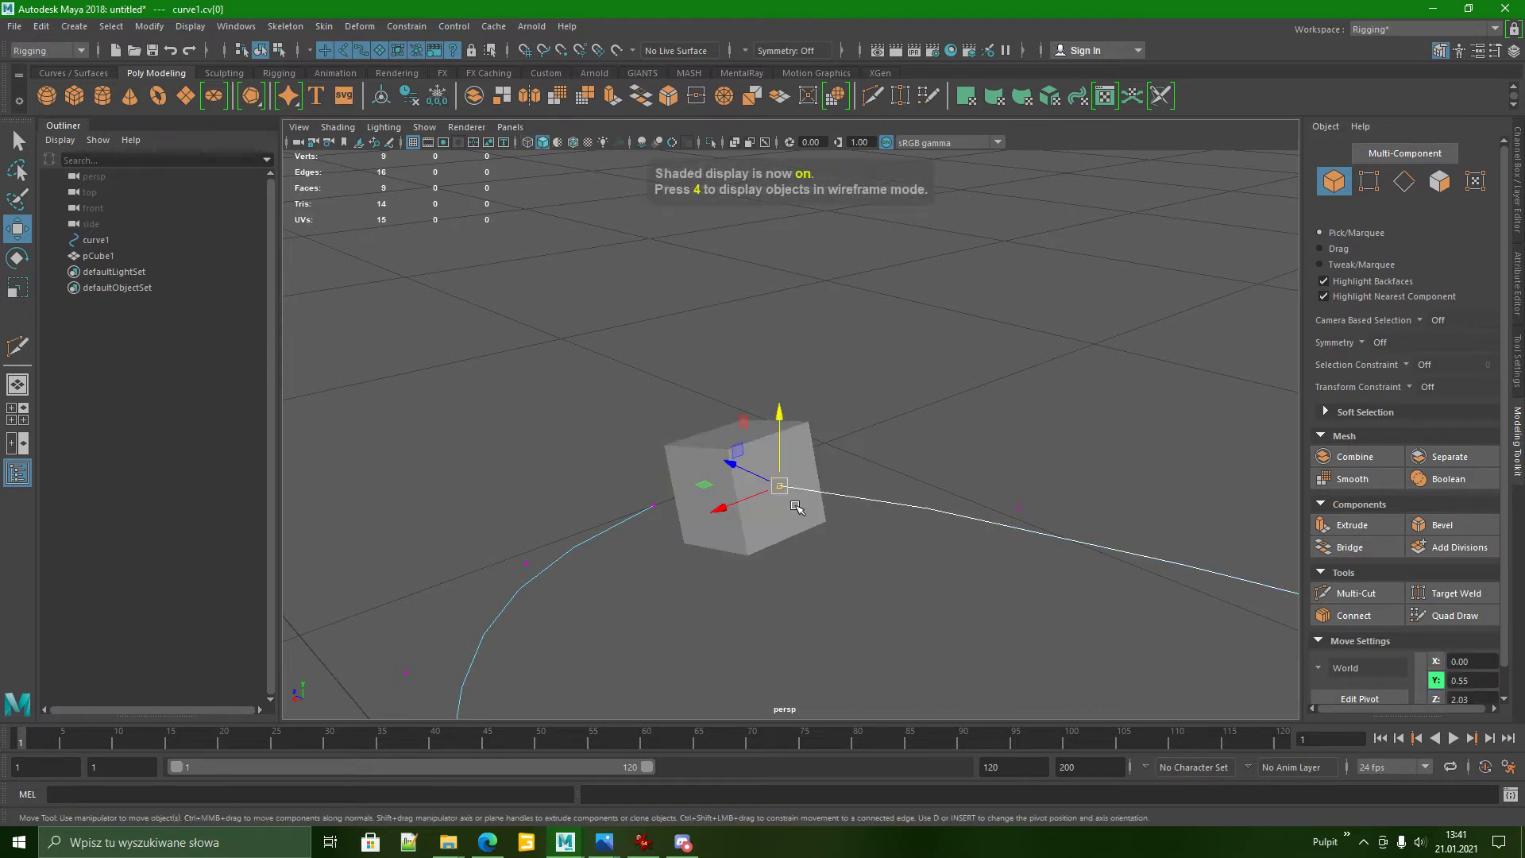
{"action": "key", "text": "v"}
{"action": "left_click_drag", "start_coordinate": [790, 497], "coordinate": [786, 504]}
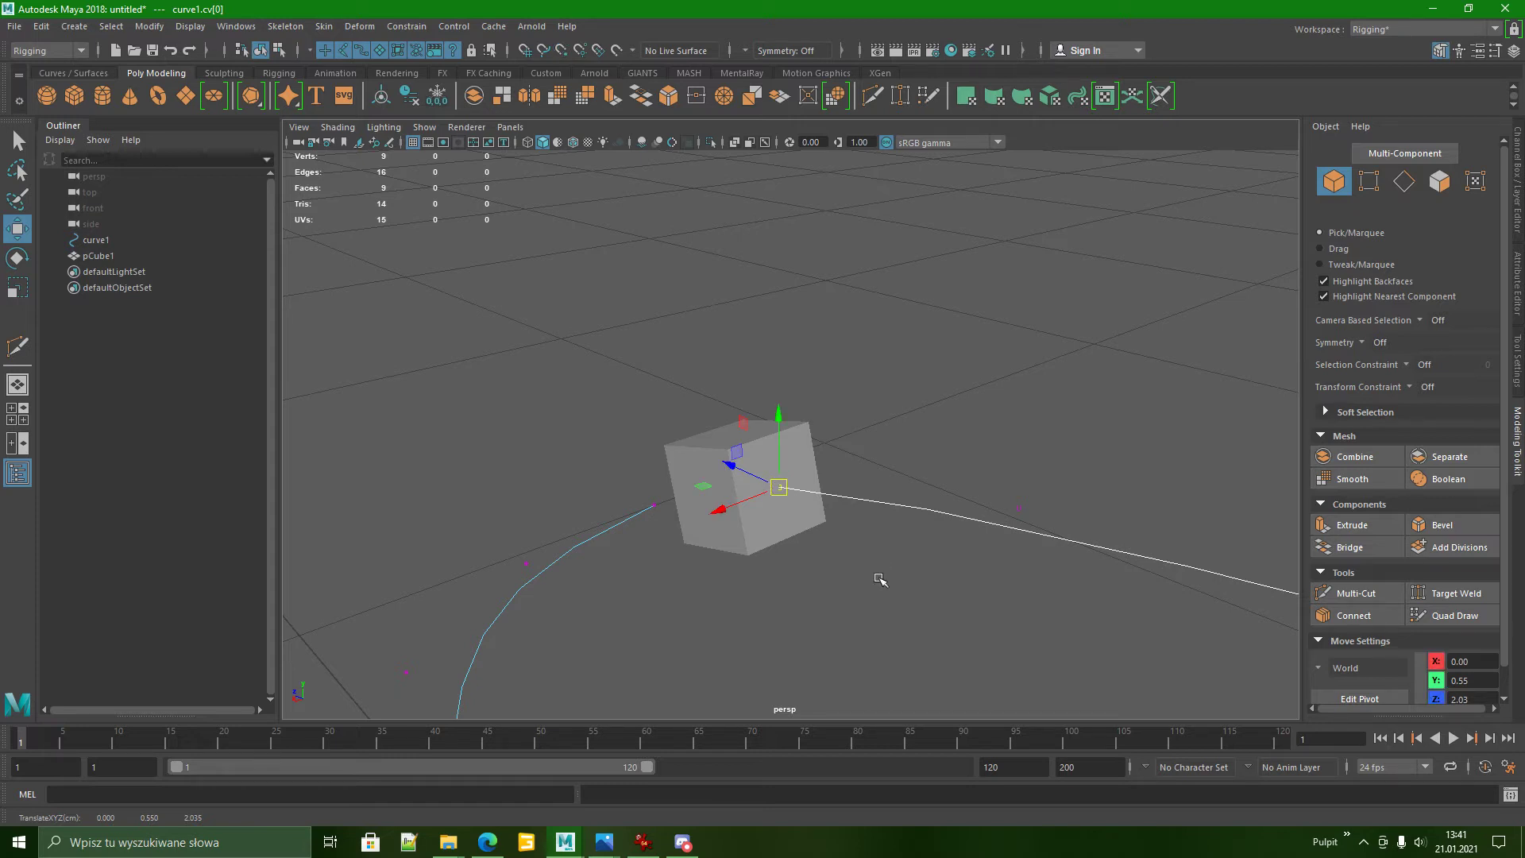
{"action": "key", "text": "F8"}
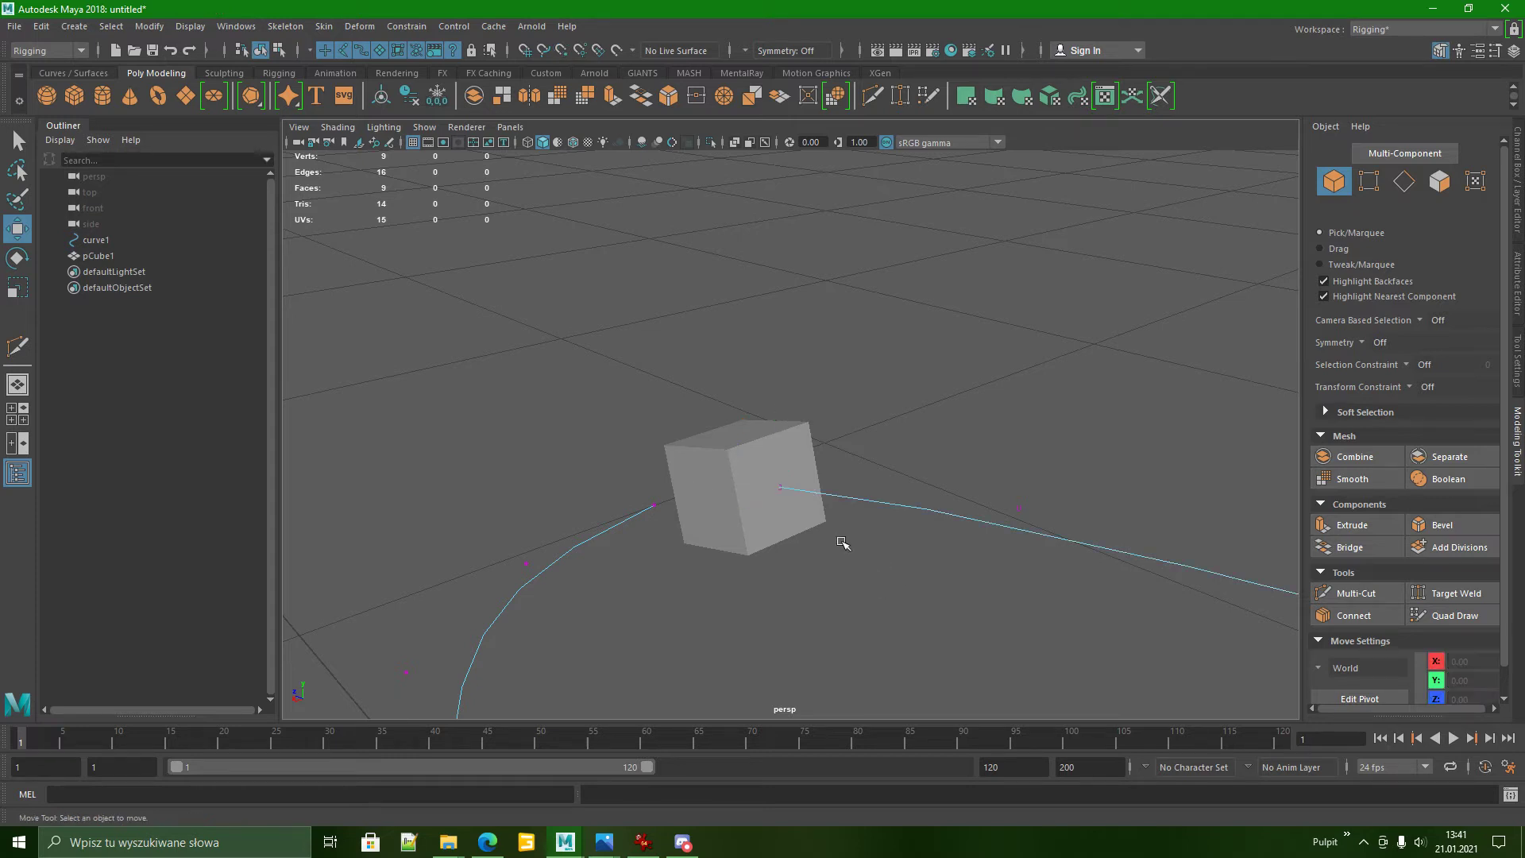
Select the four triangular faces on the cube's cut side and add the curve to the selection.
{"action": "left_click_drag", "start_coordinate": [865, 575], "coordinate": [879, 575], "text": "alt"}
{"action": "middle_click_drag", "start_coordinate": [878, 575], "coordinate": [871, 572], "text": "alt"}
{"action": "right_click_drag", "start_coordinate": [871, 572], "coordinate": [879, 462], "text": "alt"}
{"action": "scroll", "coordinate": [880, 462], "scroll_direction": "down", "scroll_amount": 2}
{"action": "scroll", "coordinate": [886, 467], "scroll_direction": "up", "scroll_amount": 2}
{"action": "left_click_drag", "start_coordinate": [882, 514], "coordinate": [750, 569], "text": "alt"}
{"action": "scroll", "coordinate": [741, 570], "scroll_direction": "up", "scroll_amount": 4}
{"action": "left_click", "coordinate": [700, 514]}
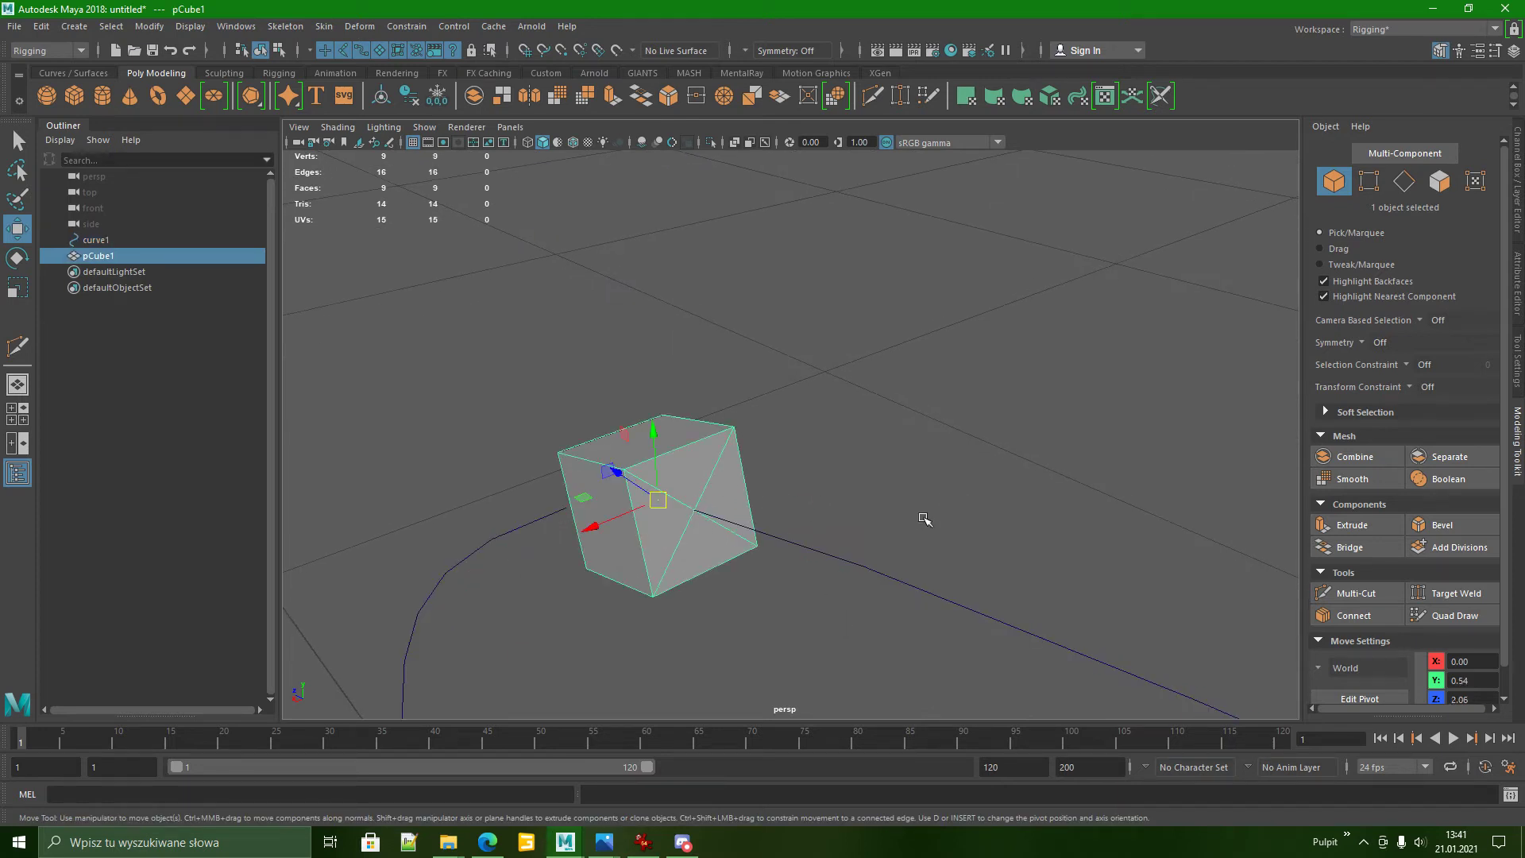
{"action": "right_click_drag", "start_coordinate": [703, 368], "coordinate": [705, 481]}
{"action": "right_click_drag", "start_coordinate": [705, 375], "coordinate": [704, 412]}
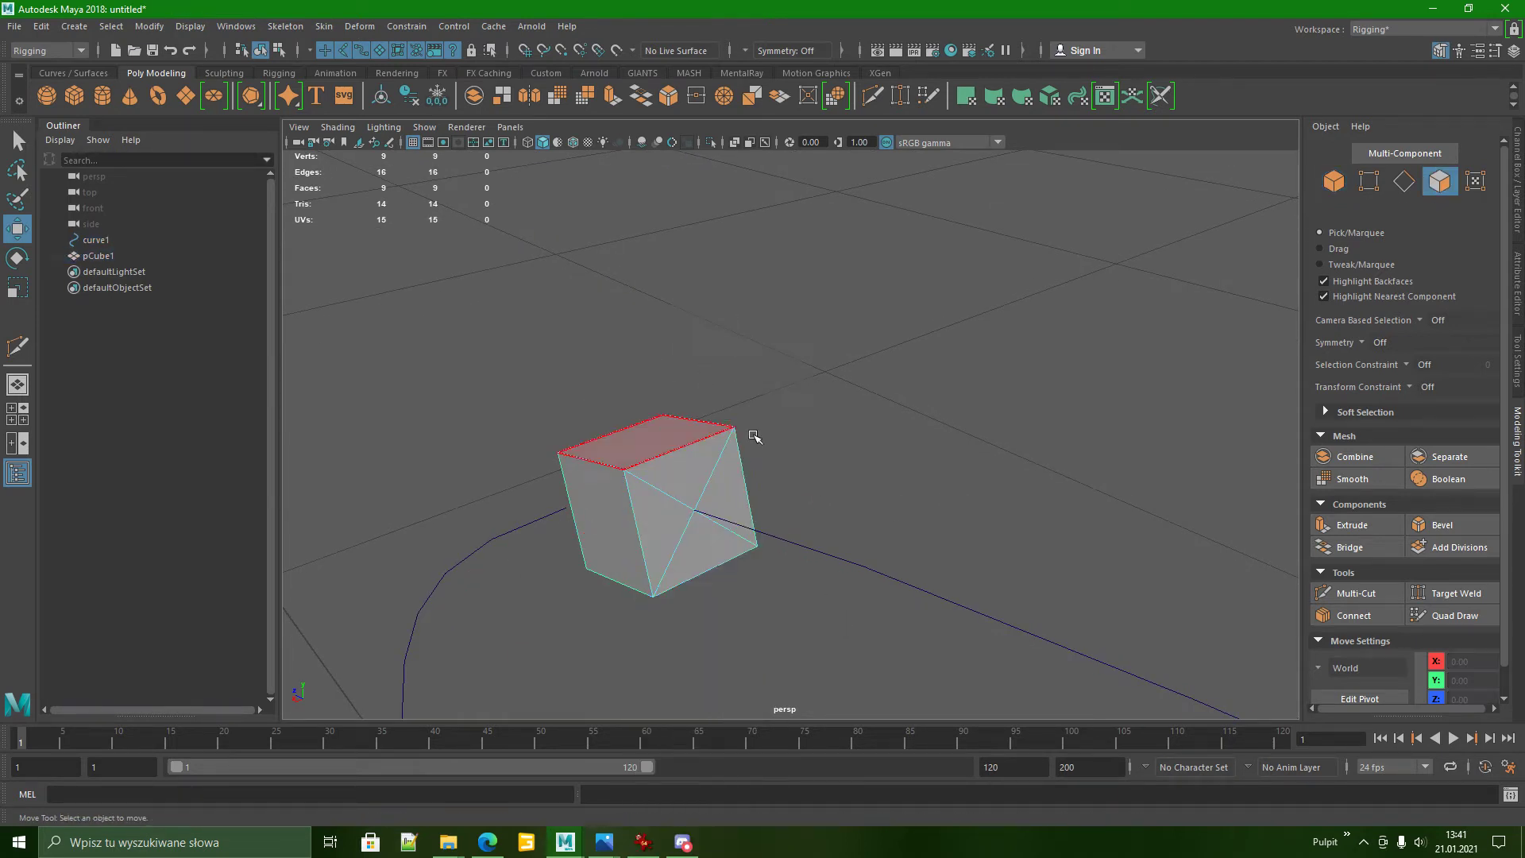
{"action": "left_click", "coordinate": [698, 477]}
{"action": "left_click", "coordinate": [681, 541], "text": "shift"}
{"action": "left_click", "coordinate": [699, 569], "text": "shift"}
{"action": "left_click", "coordinate": [738, 512], "text": "shift"}
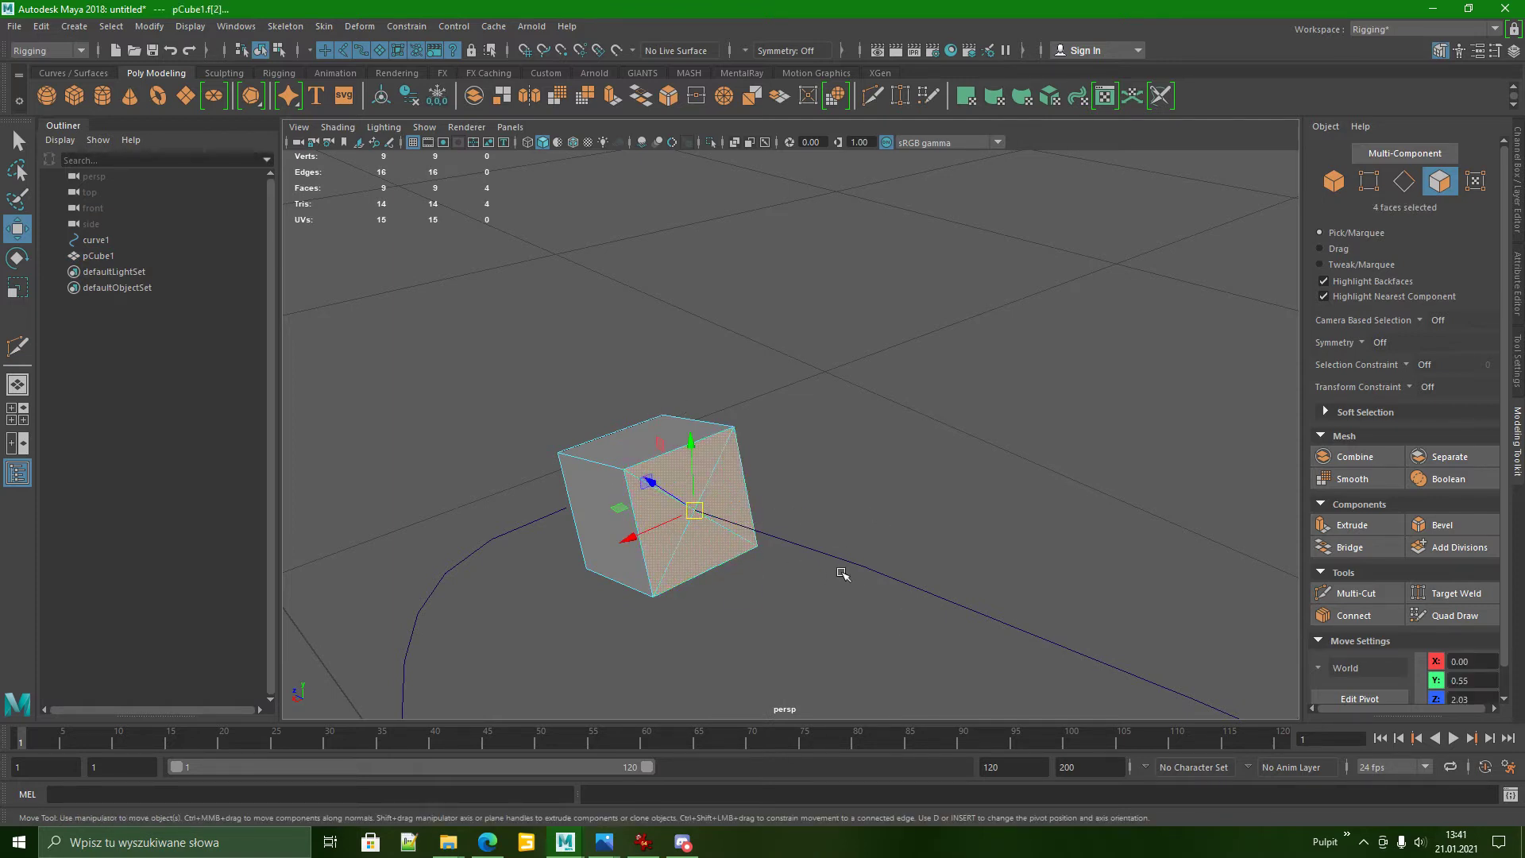
{"action": "left_click", "coordinate": [847, 572]}
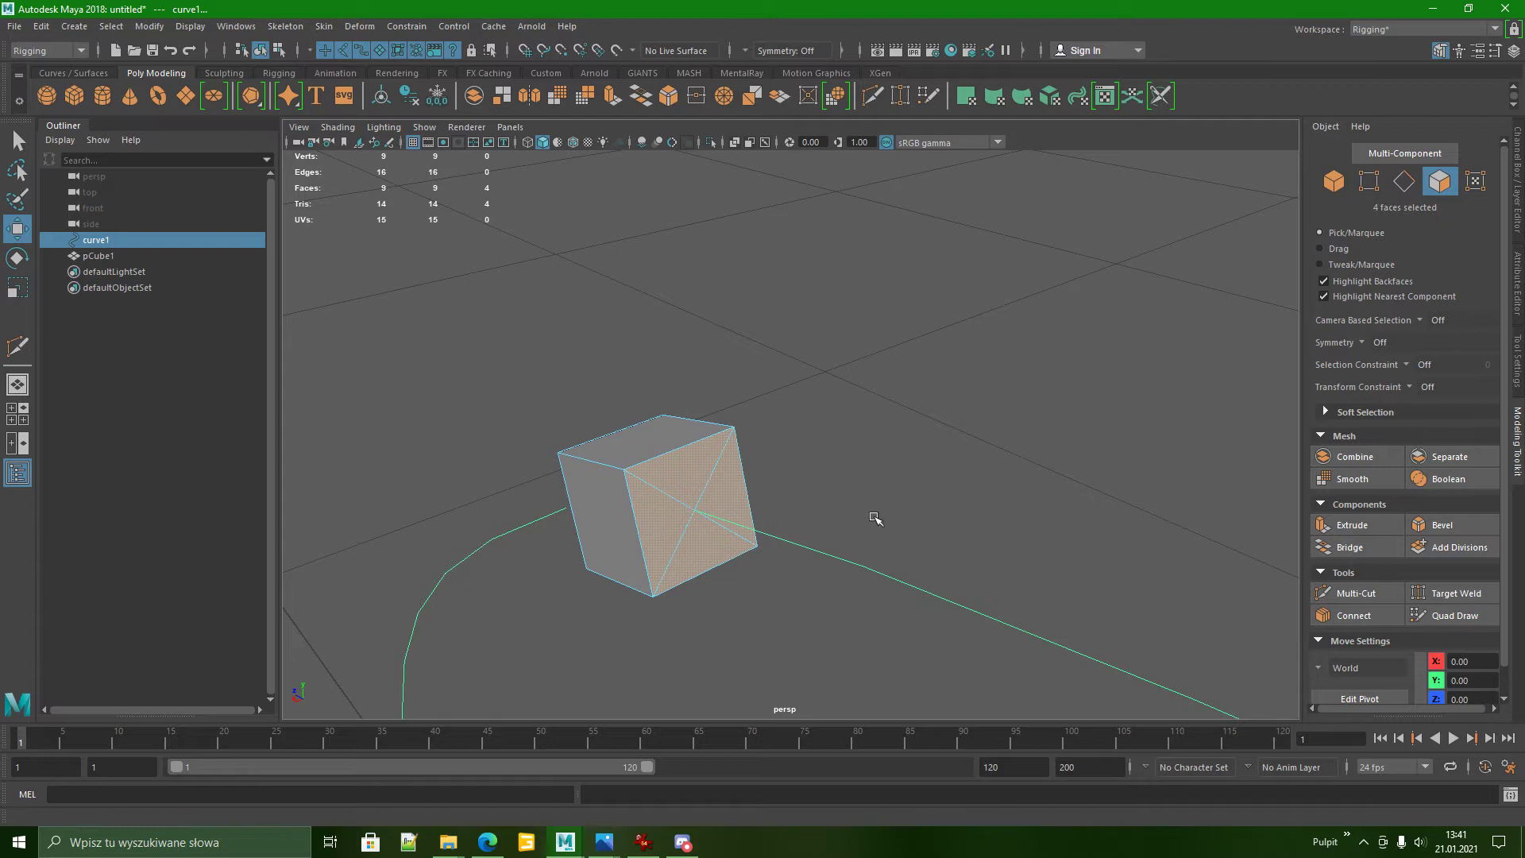
Extrude the selected faces along the curve with 20 divisions.
{"action": "left_click_drag", "start_coordinate": [874, 518], "coordinate": [922, 493], "text": "alt"}
{"action": "middle_click_drag", "start_coordinate": [909, 582], "coordinate": [919, 490], "text": "alt"}
{"action": "right_click_drag", "start_coordinate": [848, 556], "coordinate": [825, 497], "text": "alt"}
{"action": "left_click_drag", "start_coordinate": [824, 497], "coordinate": [815, 573], "text": "alt"}
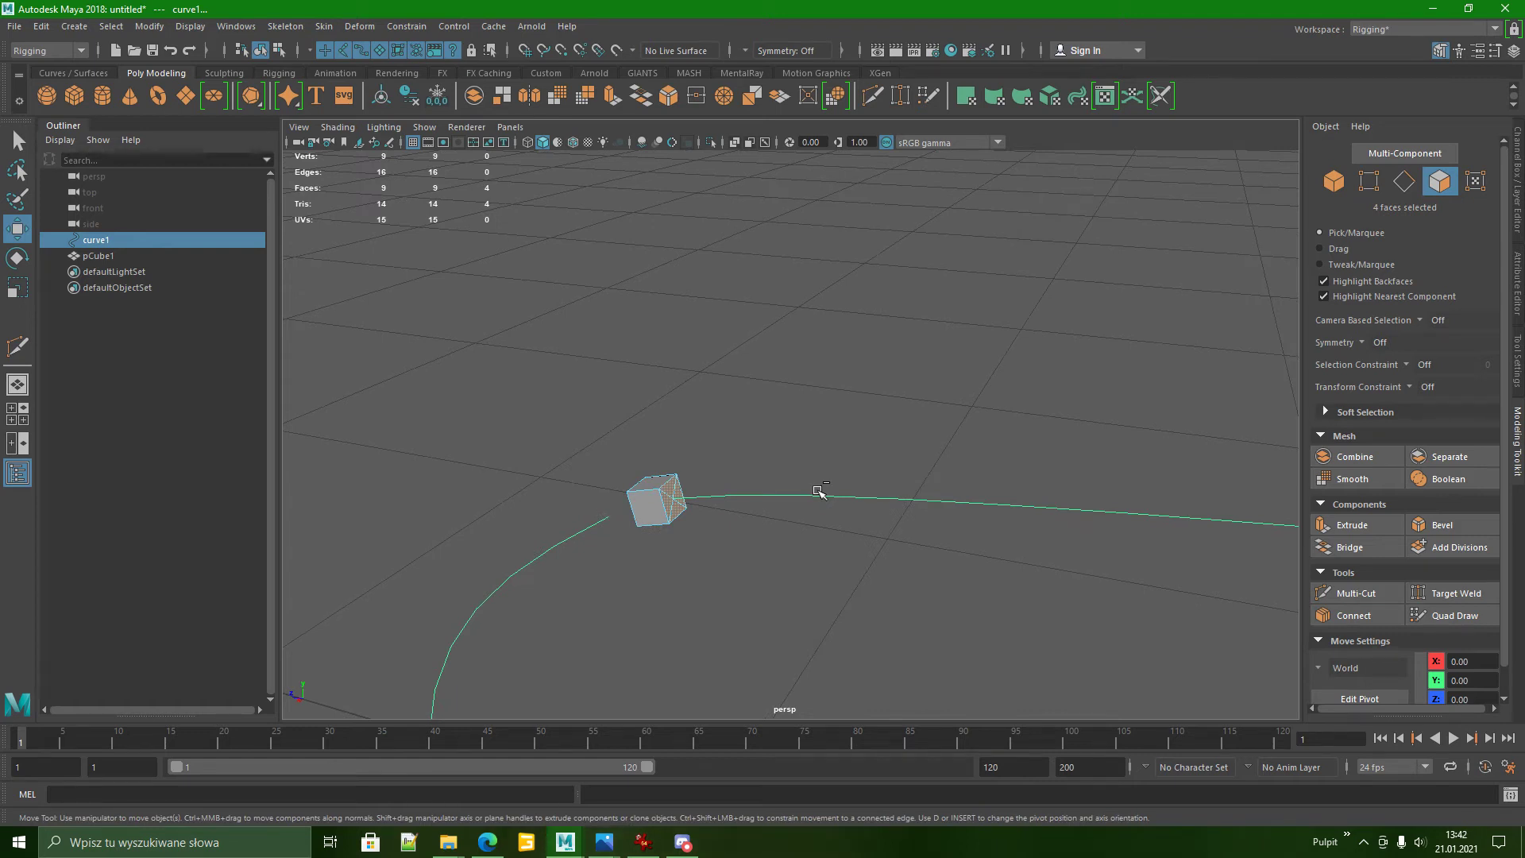
{"action": "key", "text": "ctrl+e"}
{"action": "left_click_drag", "start_coordinate": [819, 492], "coordinate": [823, 514], "text": "alt"}
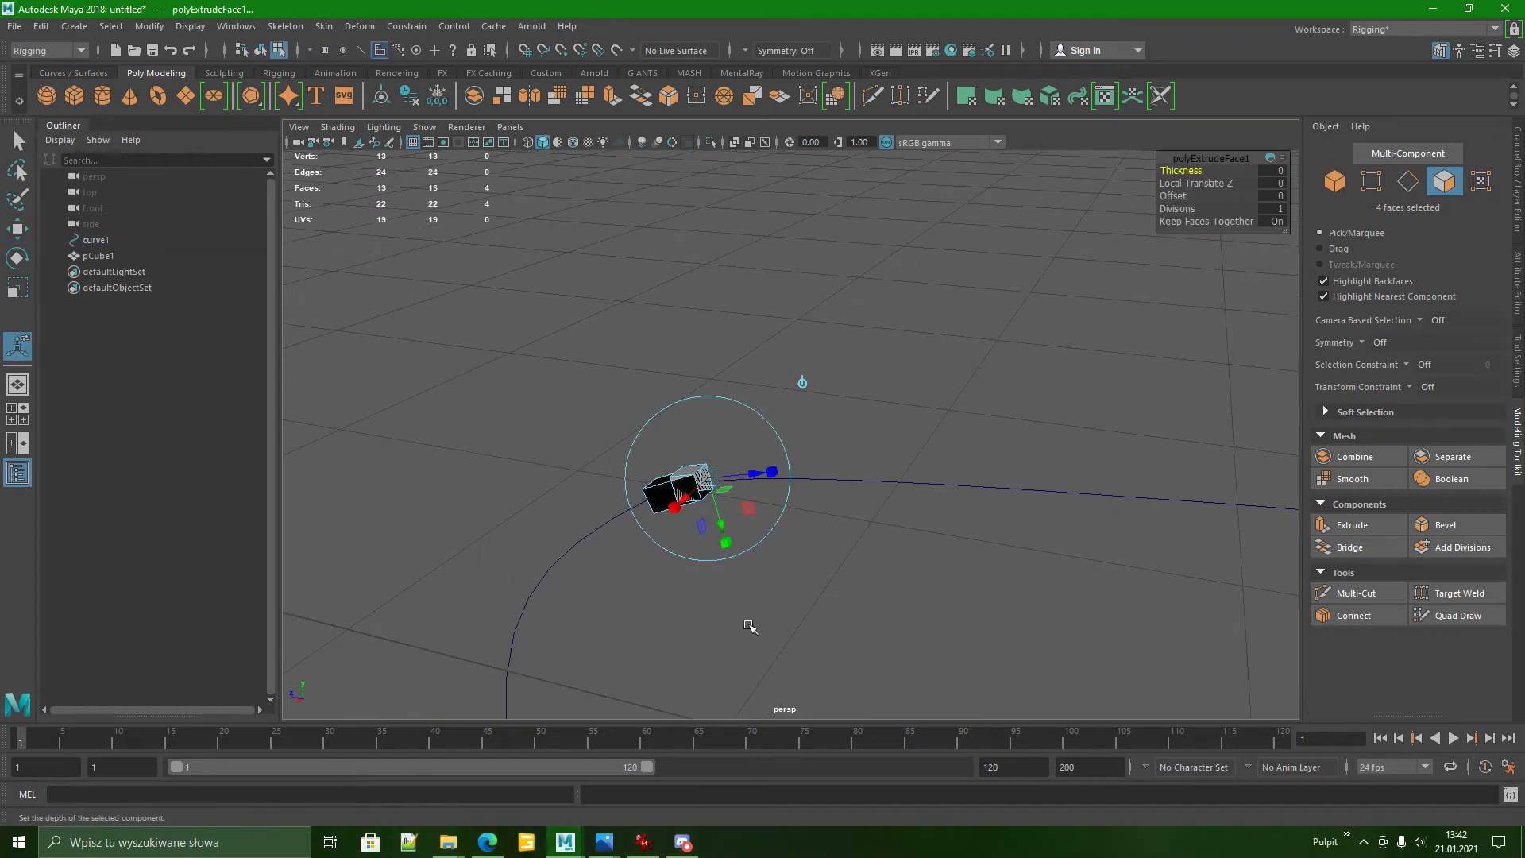
{"action": "left_click_drag", "start_coordinate": [1237, 172], "coordinate": [999, 358]}
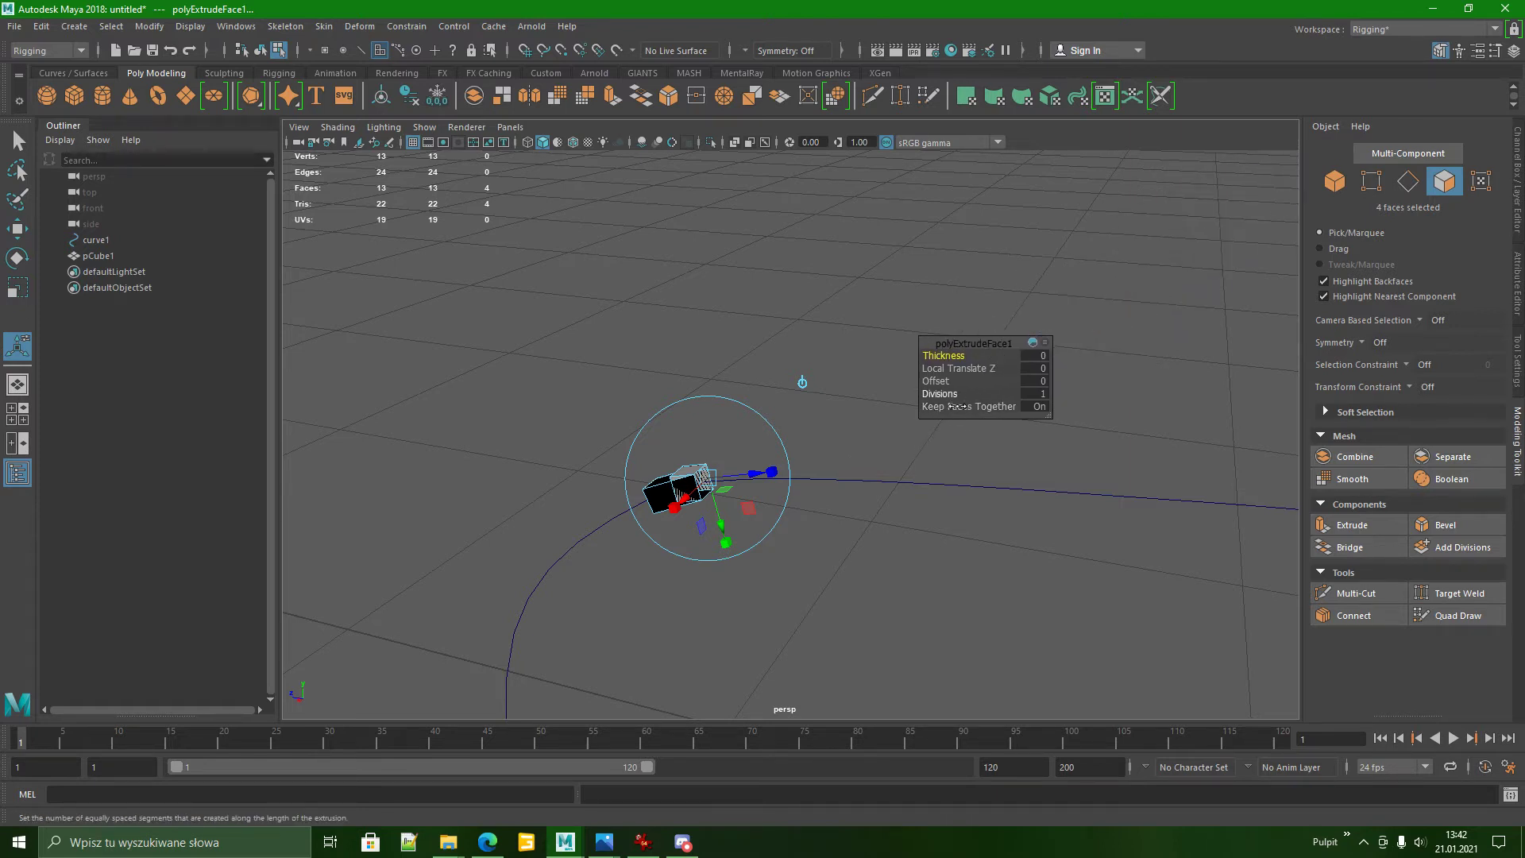
{"action": "left_click", "coordinate": [1042, 395]}
{"action": "type", "text": "20"}
{"action": "key", "text": "Return"}
{"action": "key", "text": "f"}
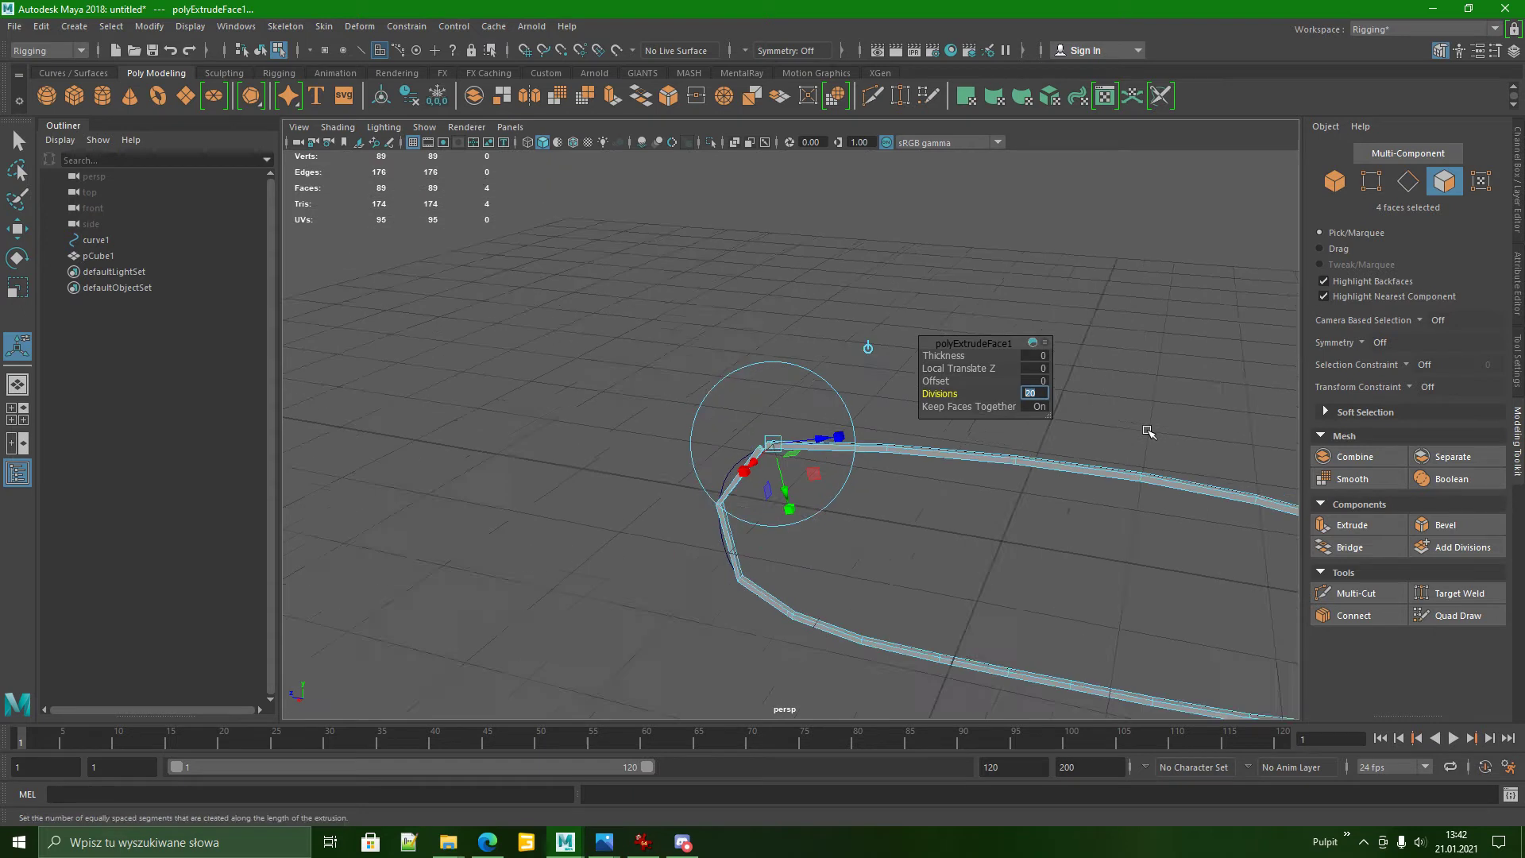
Raise the extrusion's divisions to 40 and then to 50 for a smoother loop.
{"action": "scroll", "coordinate": [1147, 431], "scroll_direction": "up", "scroll_amount": 7}
{"action": "middle_click_drag", "start_coordinate": [1158, 498], "coordinate": [898, 484], "text": "alt"}
{"action": "scroll", "coordinate": [818, 572], "scroll_direction": "up", "scroll_amount": 2}
{"action": "scroll", "coordinate": [814, 574], "scroll_direction": "down", "scroll_amount": 2}
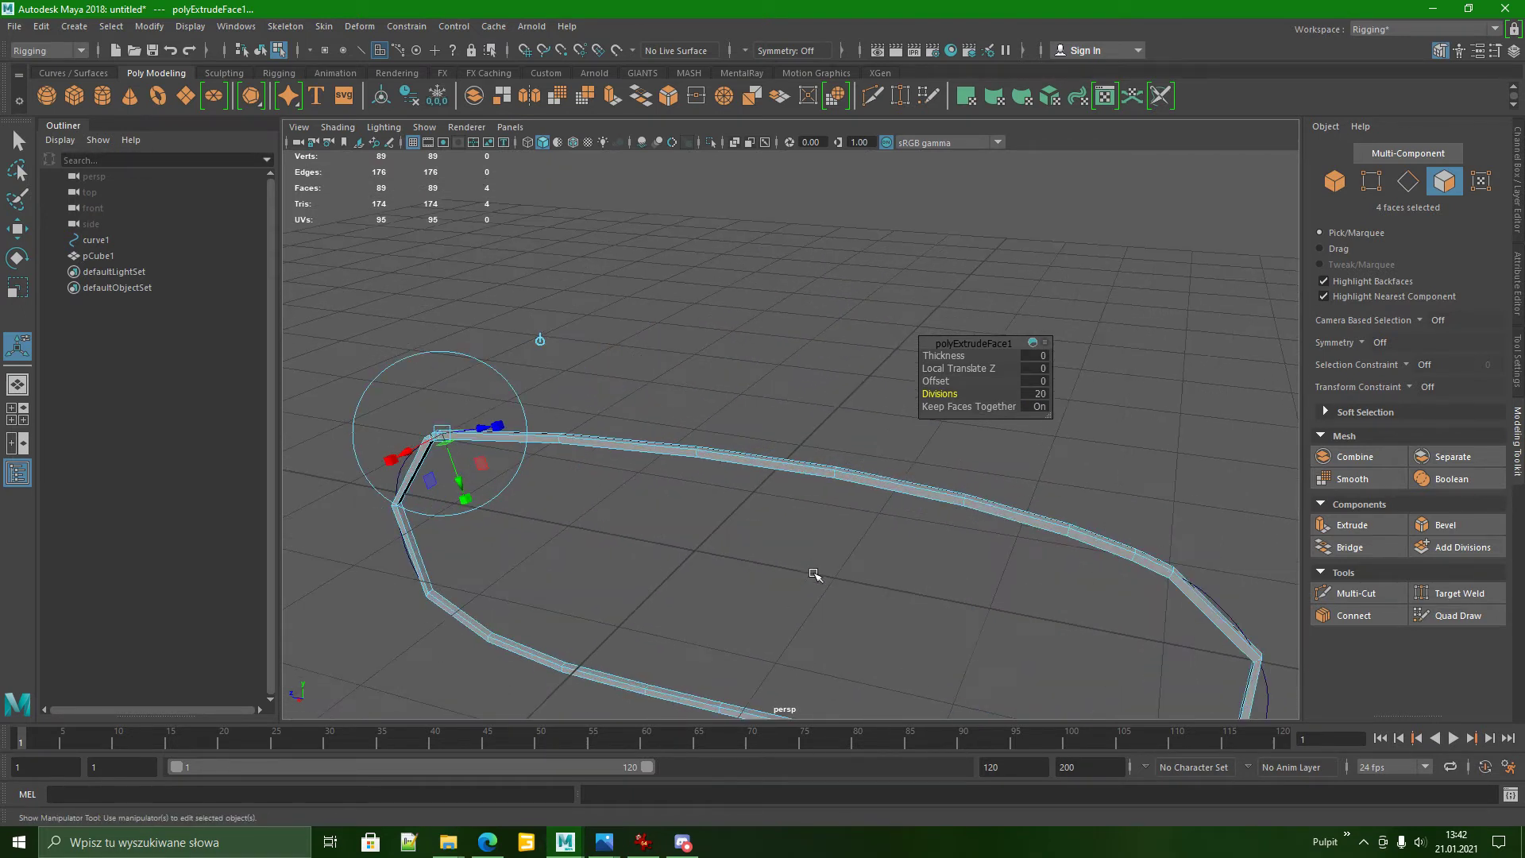
{"action": "left_click_drag", "start_coordinate": [814, 575], "coordinate": [930, 521], "text": "alt"}
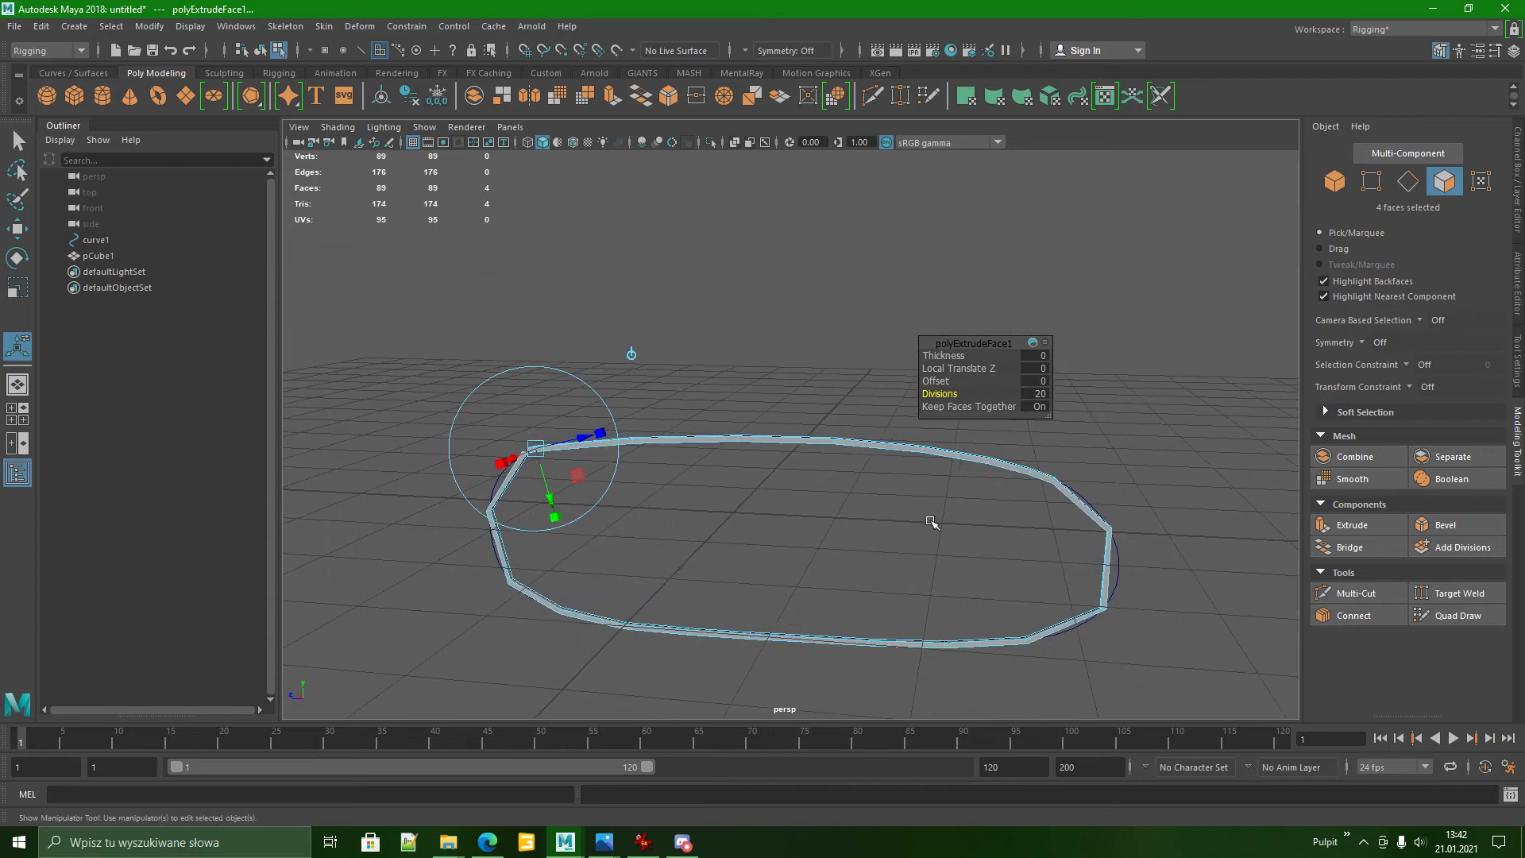
{"action": "left_click", "coordinate": [1040, 393]}
{"action": "type", "text": "40"}
{"action": "key", "text": "Return"}
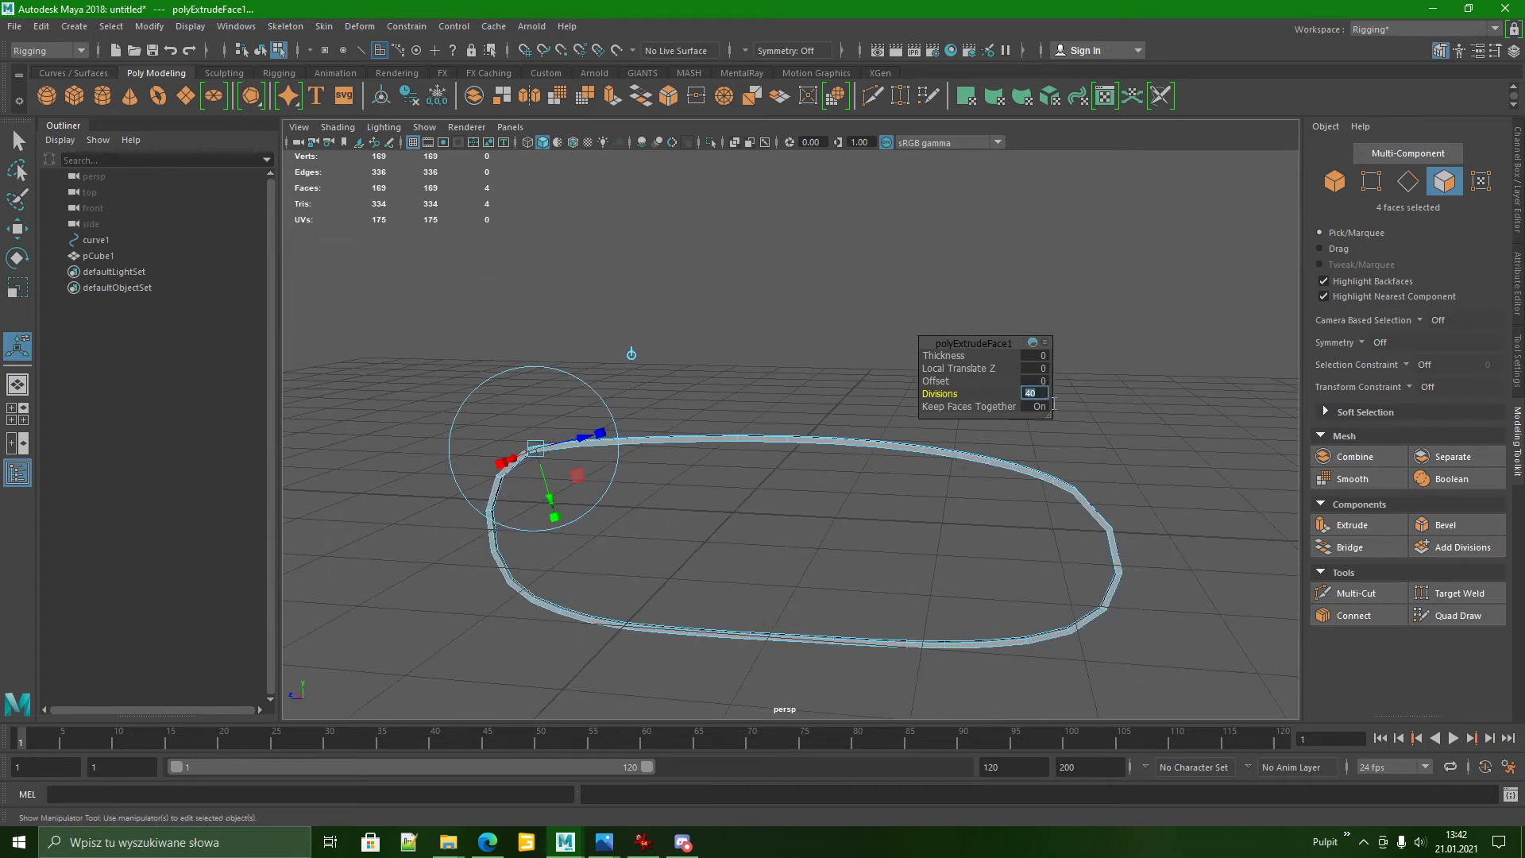
{"action": "type", "text": "50"}
{"action": "key", "text": "Return"}
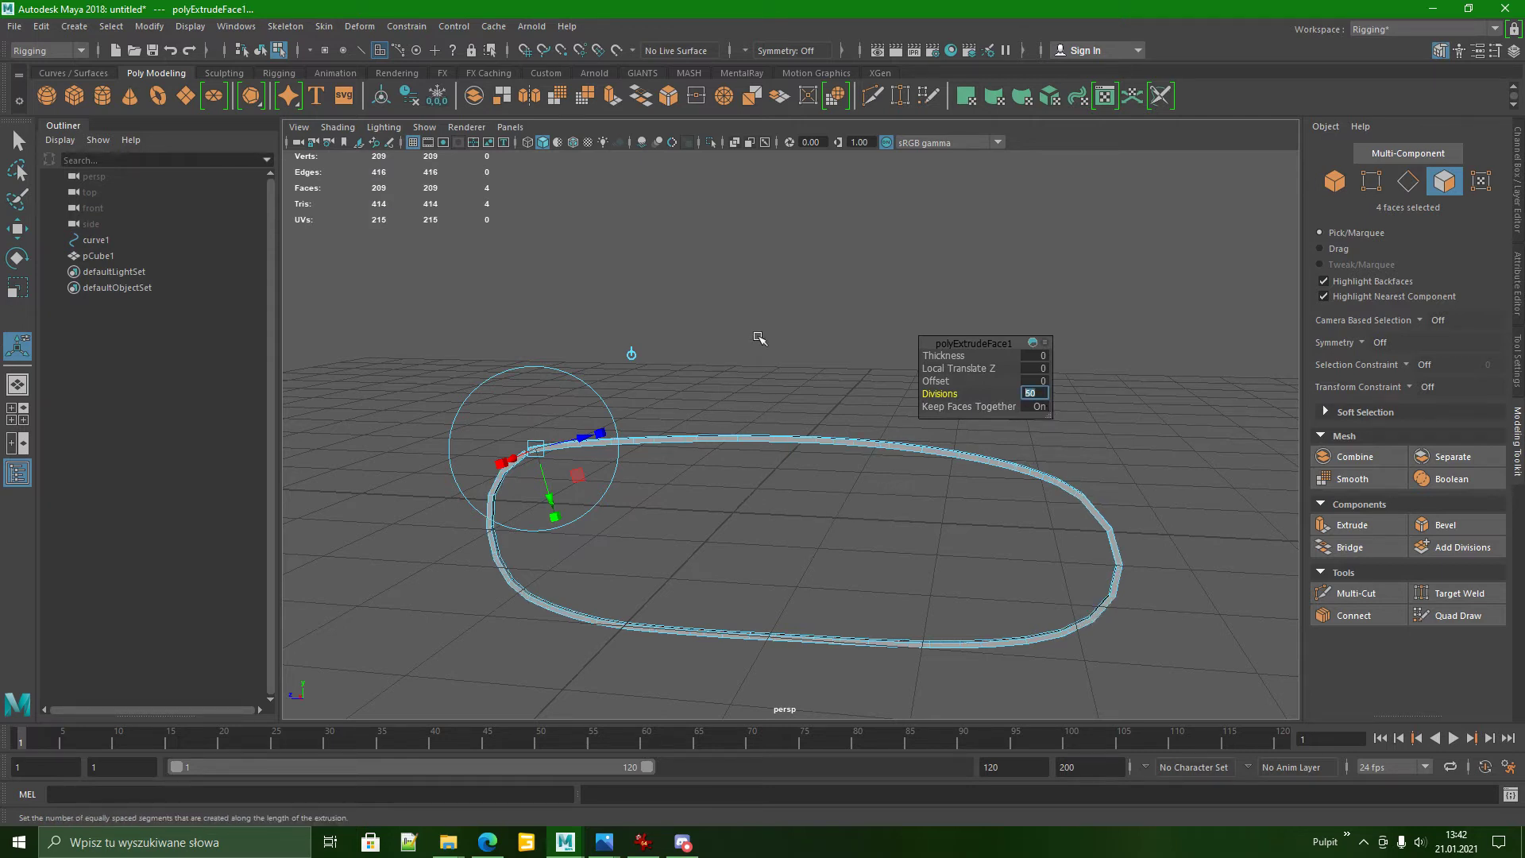
{"action": "left_click", "coordinate": [801, 357]}
Select three neighbouring edge loops on the straight section of the extruded tube and delete them.
{"action": "left_click_drag", "start_coordinate": [807, 360], "coordinate": [895, 473], "text": "alt"}
{"action": "scroll", "coordinate": [840, 361], "scroll_direction": "up", "scroll_amount": 3}
{"action": "middle_click_drag", "start_coordinate": [895, 473], "coordinate": [950, 442], "text": "alt"}
{"action": "left_click_drag", "start_coordinate": [759, 435], "coordinate": [779, 436], "text": "alt"}
{"action": "middle_click_drag", "start_coordinate": [783, 438], "coordinate": [641, 366], "text": "alt"}
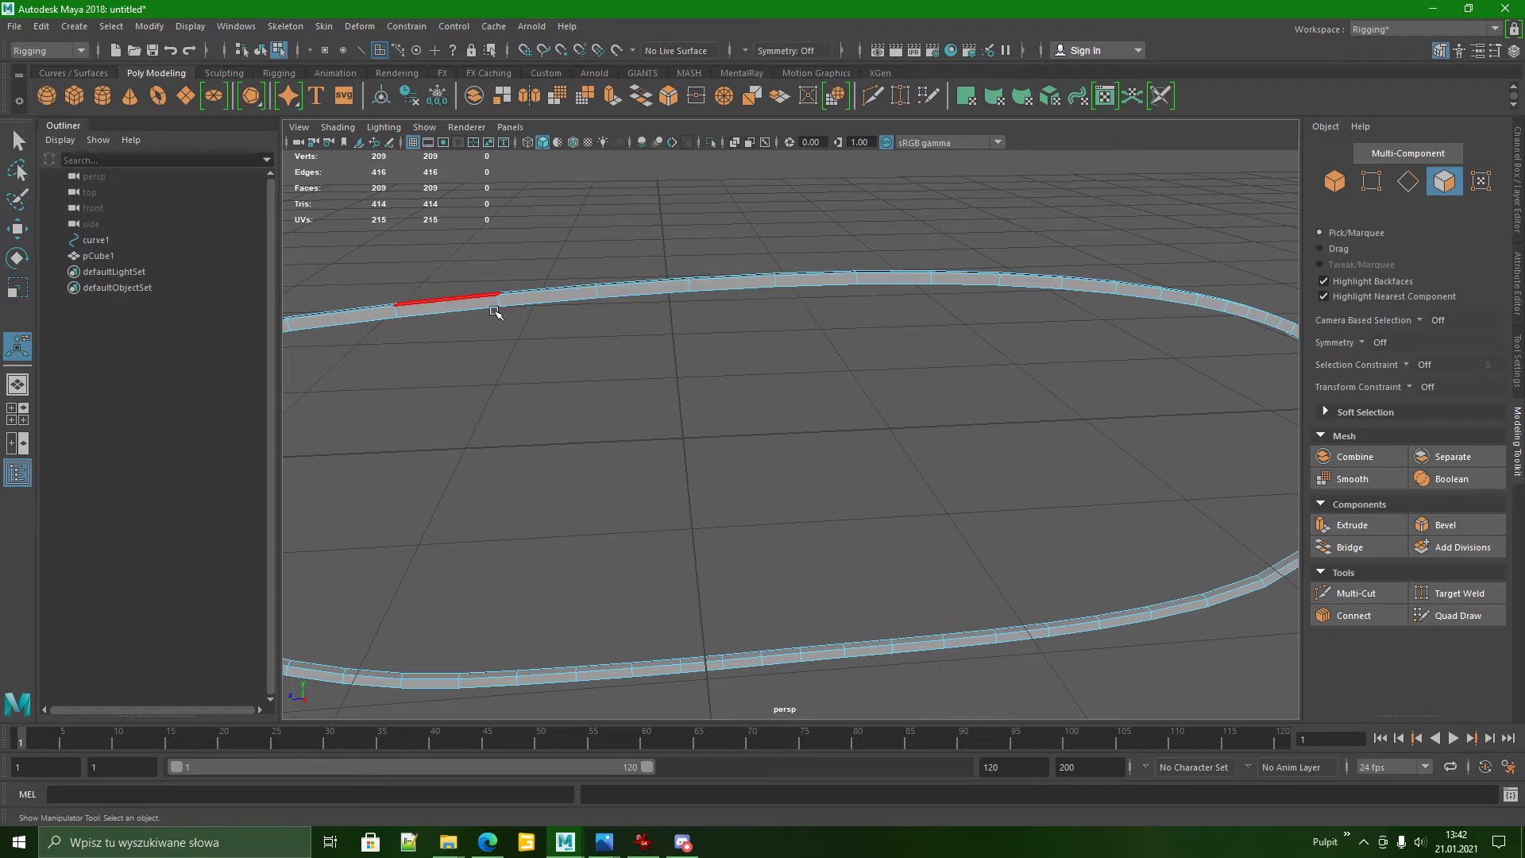
{"action": "right_click_drag", "start_coordinate": [459, 306], "coordinate": [463, 272]}
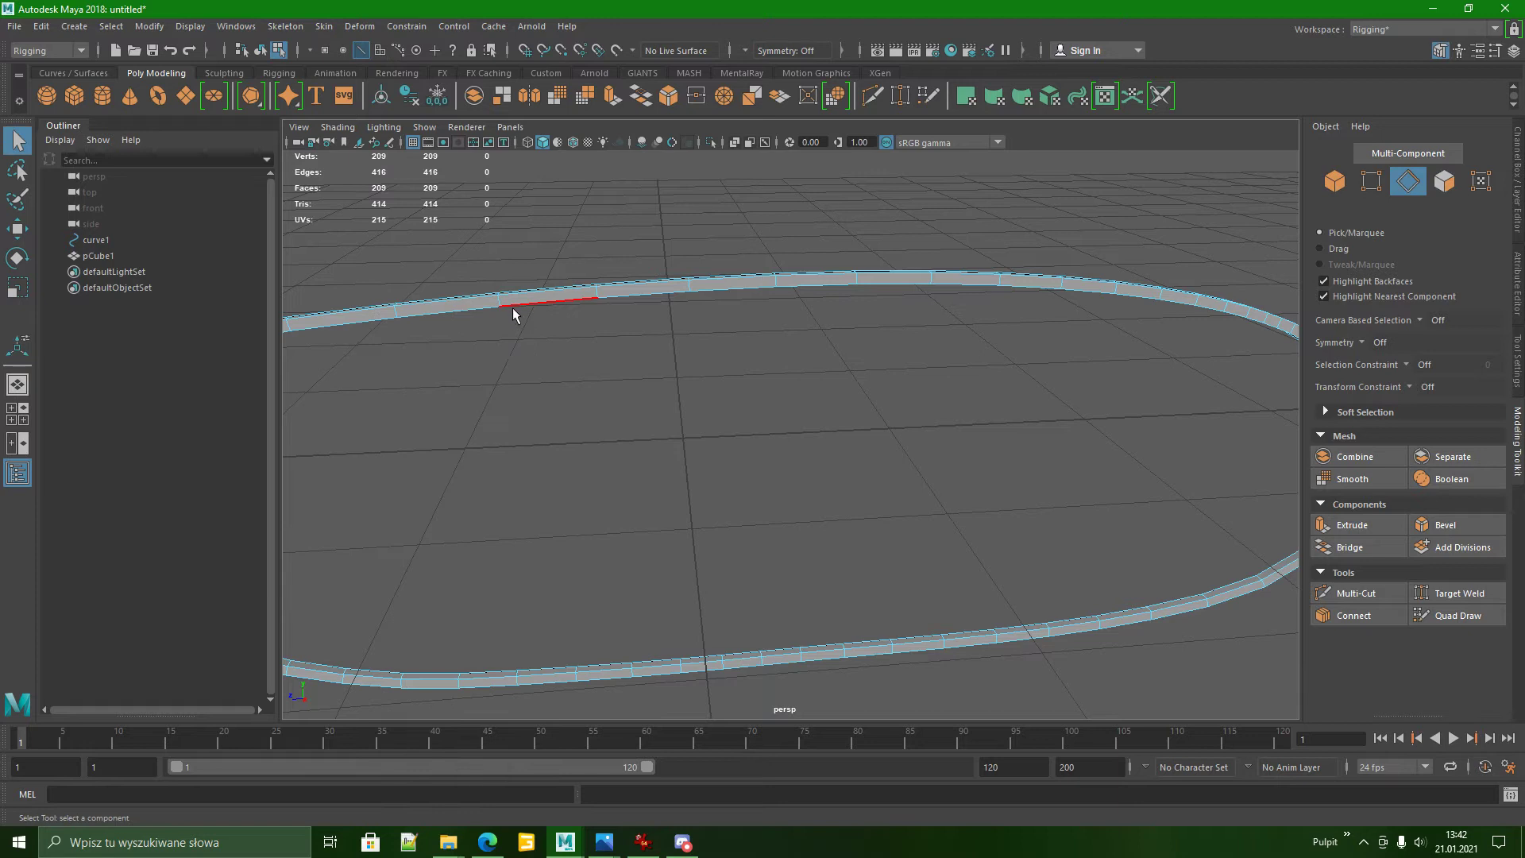
{"action": "double_click", "coordinate": [507, 307]}
{"action": "scroll", "coordinate": [555, 334], "scroll_direction": "up", "scroll_amount": 2}
{"action": "middle_click_drag", "start_coordinate": [556, 266], "coordinate": [707, 421], "text": "alt"}
{"action": "scroll", "coordinate": [620, 346], "scroll_direction": "up", "scroll_amount": 2}
{"action": "scroll", "coordinate": [578, 307], "scroll_direction": "up", "scroll_amount": 2}
{"action": "middle_click_drag", "start_coordinate": [578, 307], "coordinate": [742, 340], "text": "alt"}
{"action": "scroll", "coordinate": [742, 340], "scroll_direction": "up", "scroll_amount": 2}
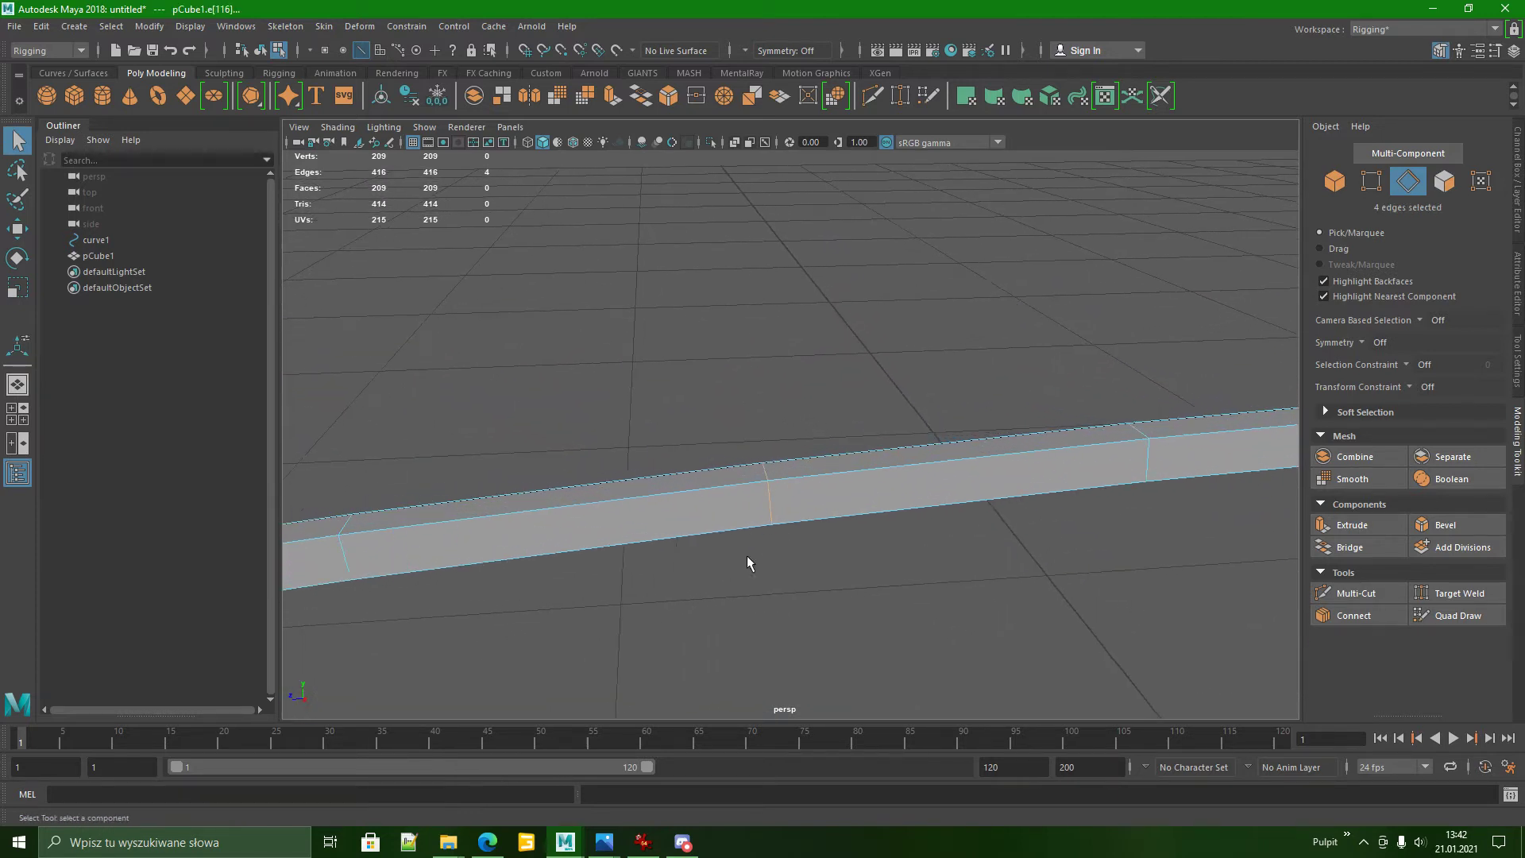
{"action": "middle_click_drag", "start_coordinate": [889, 526], "coordinate": [846, 532], "text": "alt"}
{"action": "double_click", "coordinate": [952, 472], "text": "shift"}
{"action": "middle_click_drag", "start_coordinate": [1060, 498], "coordinate": [907, 494], "text": "alt"}
{"action": "double_click", "coordinate": [911, 486], "text": "shift"}
{"action": "left_click_drag", "start_coordinate": [913, 487], "coordinate": [990, 432], "text": "alt"}
{"action": "key", "text": "Delete"}
Delete the leftover vertices of the removed edge loops on the straight section.
{"action": "right_click_drag", "start_coordinate": [857, 368], "coordinate": [787, 368]}
{"action": "left_click_drag", "start_coordinate": [469, 286], "coordinate": [1084, 498]}
{"action": "key", "text": "Delete"}
Return to whole-object selection and examine the simplified straight section and the gap between the tube's ends.
{"action": "middle_click_drag", "start_coordinate": [1026, 521], "coordinate": [855, 460], "text": "alt"}
{"action": "scroll", "coordinate": [898, 551], "scroll_direction": "down", "scroll_amount": 3}
{"action": "left_click_drag", "start_coordinate": [855, 461], "coordinate": [853, 435], "text": "alt"}
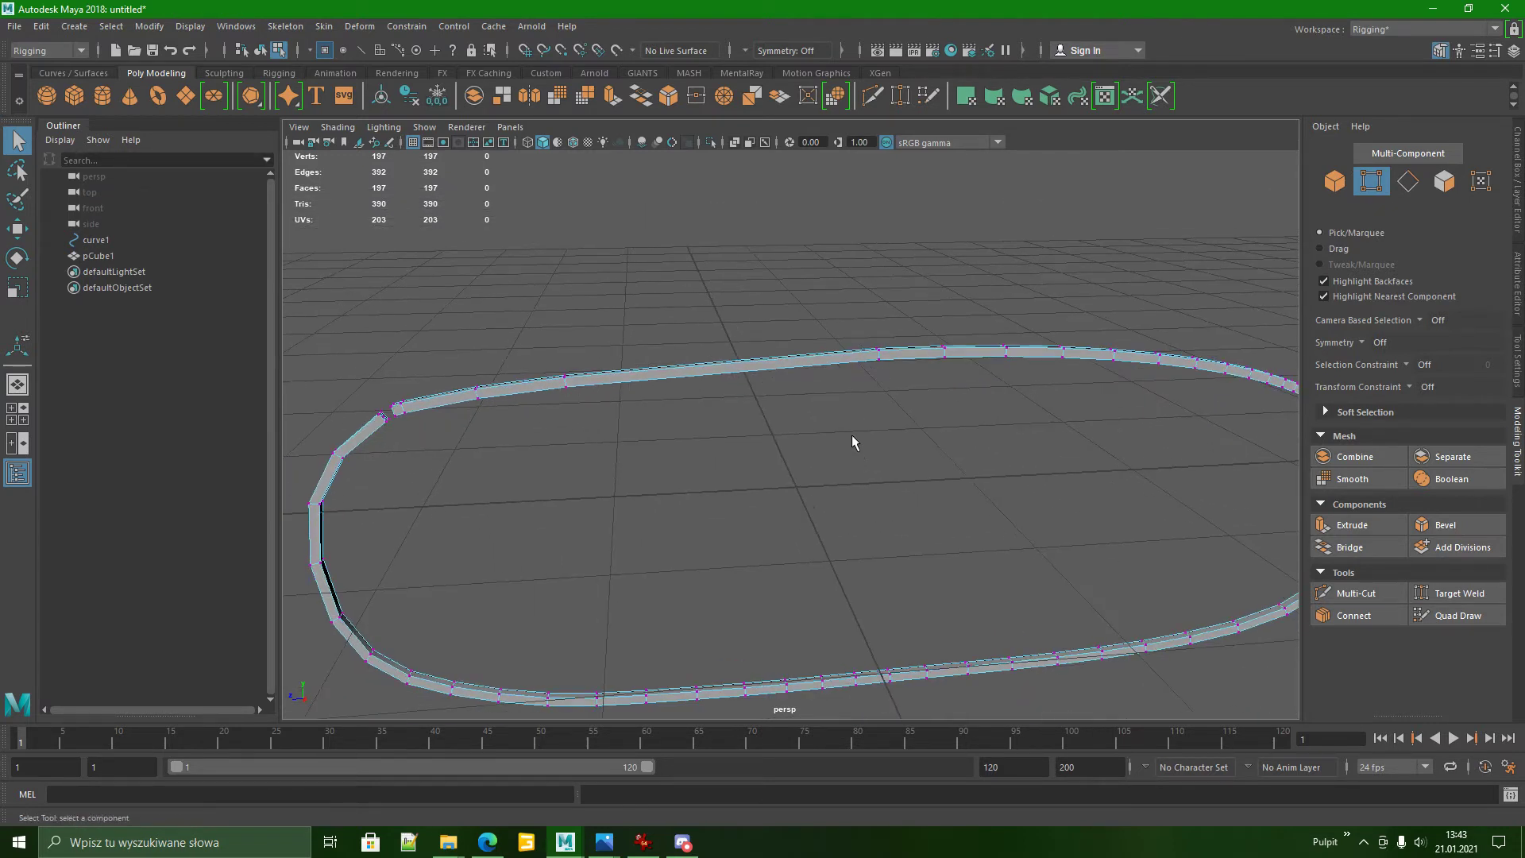
{"action": "middle_click_drag", "start_coordinate": [827, 362], "coordinate": [842, 399], "text": "alt"}
{"action": "scroll", "coordinate": [844, 413], "scroll_direction": "up", "scroll_amount": 5}
{"action": "middle_click_drag", "start_coordinate": [848, 456], "coordinate": [889, 550], "text": "alt"}
{"action": "mouse_move", "coordinate": [852, 503]}
{"action": "left_mouse_down", "text": "alt"}
{"action": "mouse_move", "coordinate": [884, 513]}
{"action": "mouse_move", "coordinate": [835, 508]}
{"action": "left_mouse_up", "text": "alt"}
{"action": "right_click_drag", "start_coordinate": [816, 470], "coordinate": [872, 349]}
{"action": "scroll", "coordinate": [944, 504], "scroll_direction": "down", "scroll_amount": 4}
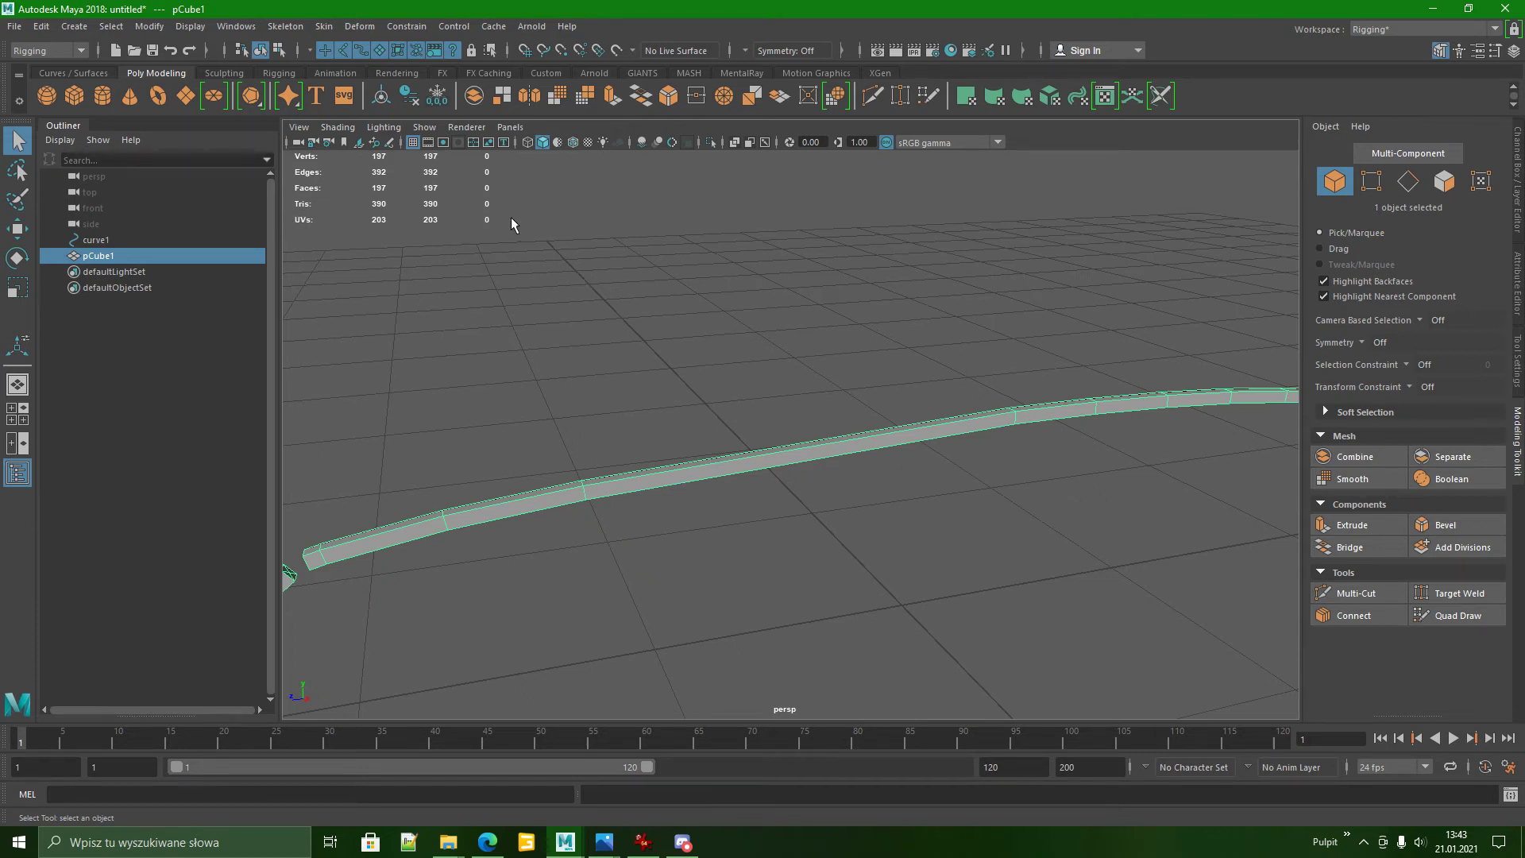
{"action": "middle_click_drag", "start_coordinate": [723, 406], "coordinate": [898, 279], "text": "alt"}
{"action": "scroll", "coordinate": [790, 365], "scroll_direction": "down", "scroll_amount": 3}
{"action": "middle_click_drag", "start_coordinate": [962, 345], "coordinate": [883, 403], "text": "alt"}
{"action": "left_click_drag", "start_coordinate": [882, 410], "coordinate": [821, 443], "text": "alt"}
{"action": "scroll", "coordinate": [821, 437], "scroll_direction": "up", "scroll_amount": 6}
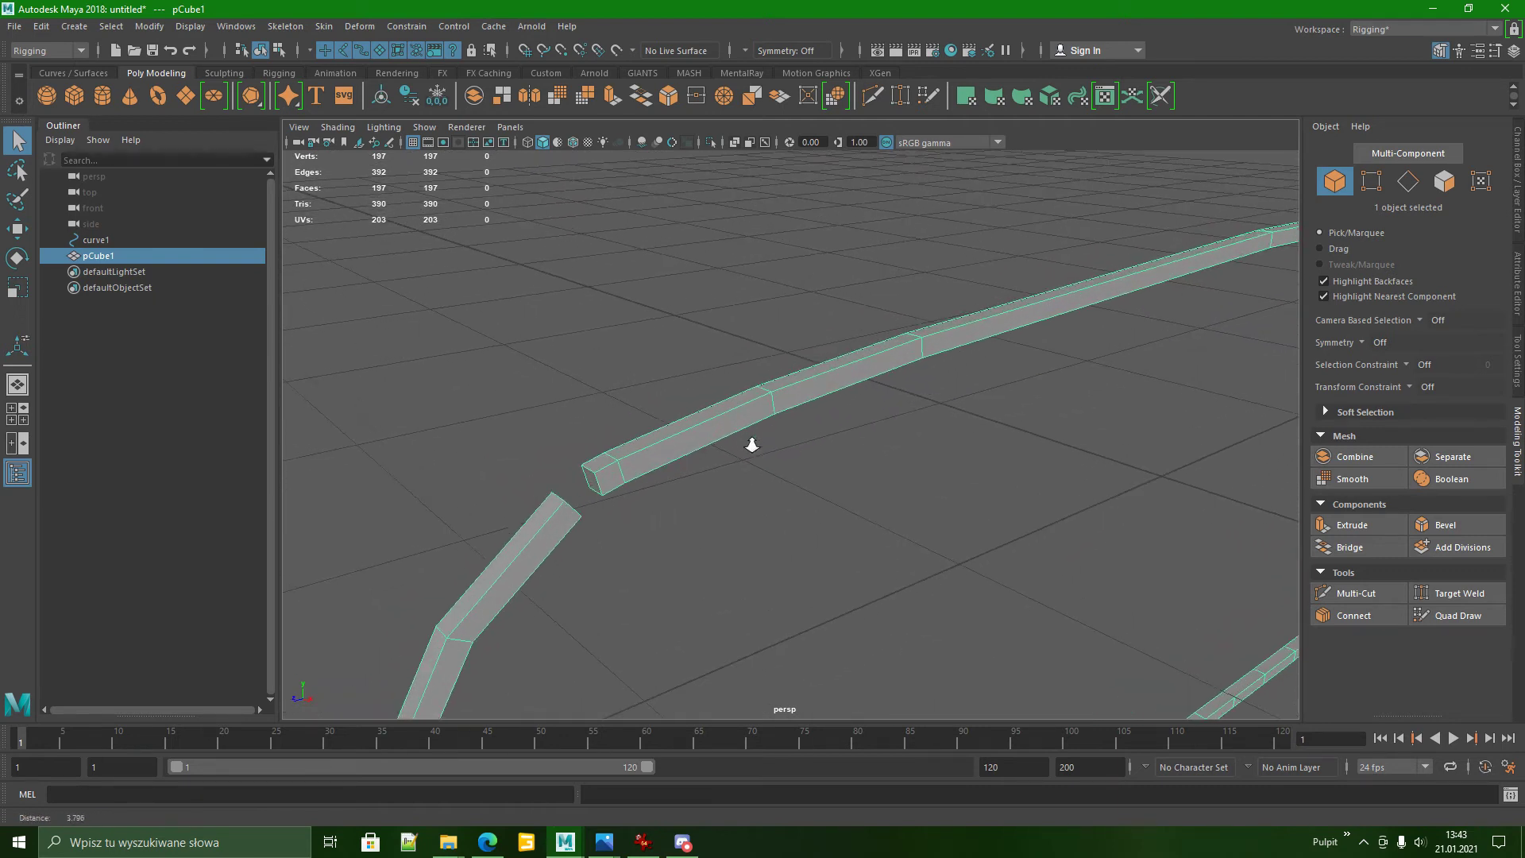
{"action": "right_click_drag", "start_coordinate": [752, 445], "coordinate": [736, 501], "text": "alt"}
{"action": "middle_click_drag", "start_coordinate": [737, 453], "coordinate": [793, 449], "text": "alt"}
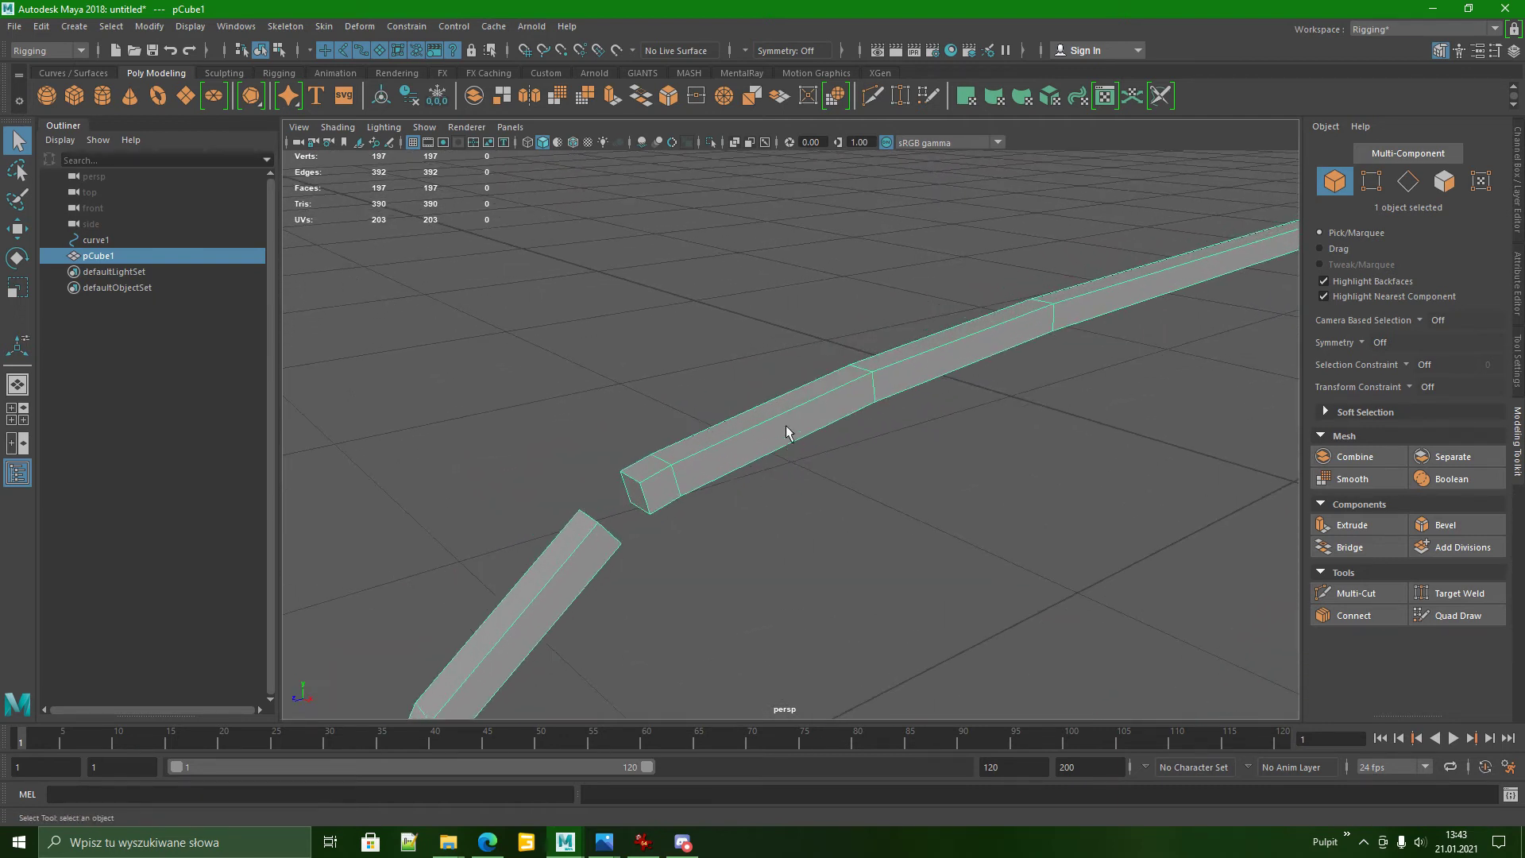
{"action": "scroll", "coordinate": [787, 436], "scroll_direction": "up", "scroll_amount": 2}
{"action": "scroll", "coordinate": [848, 409], "scroll_direction": "down", "scroll_amount": 2}
{"action": "scroll", "coordinate": [818, 422], "scroll_direction": "up", "scroll_amount": 2}
{"action": "scroll", "coordinate": [863, 413], "scroll_direction": "down", "scroll_amount": 2}
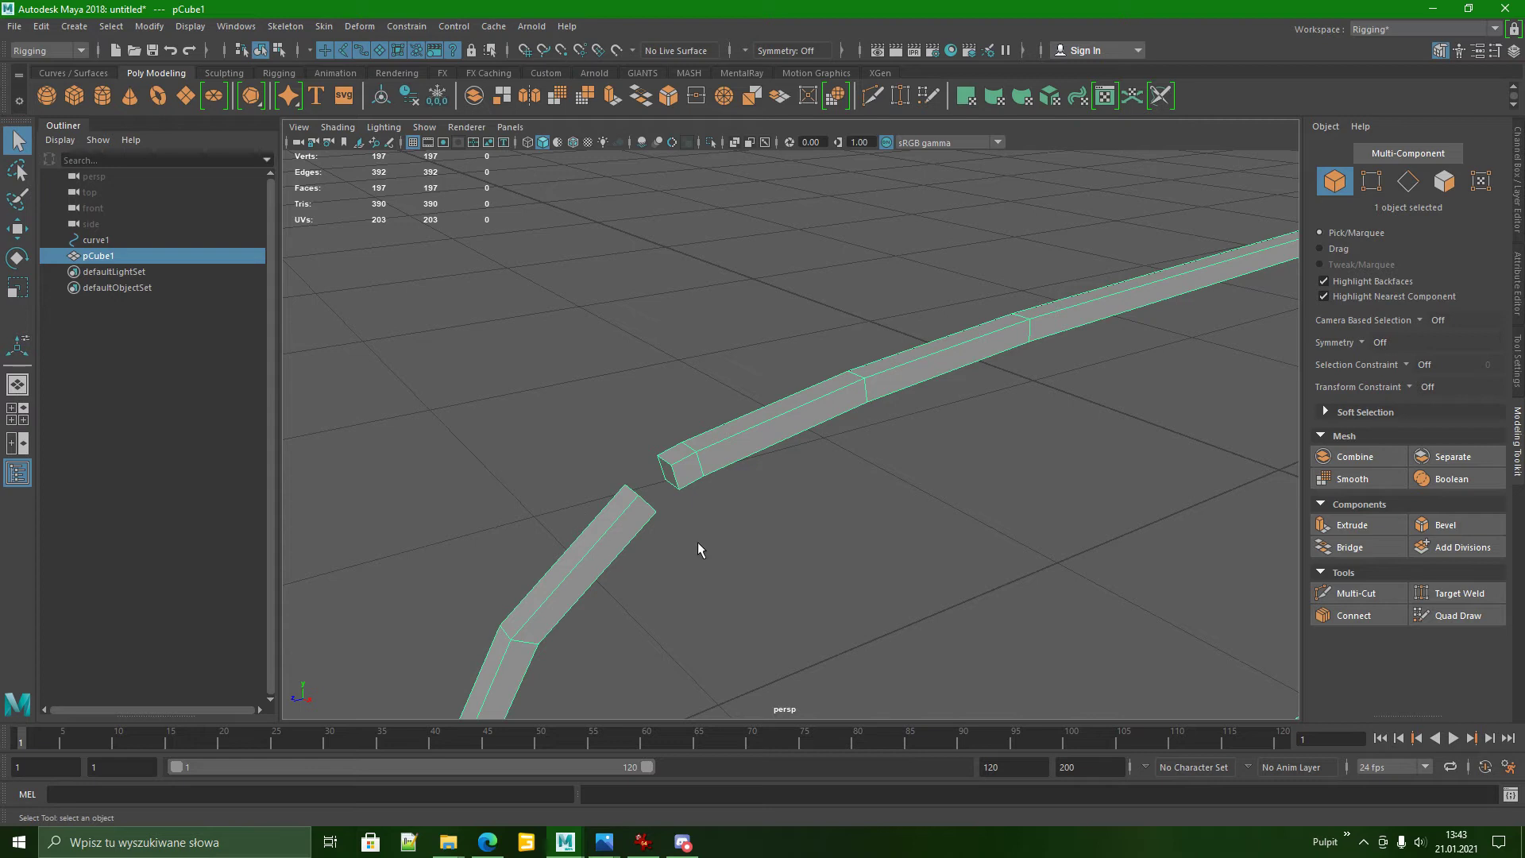
Delete the square cap face and the four triangular cap faces at the tube's two ends beside the gap.
{"action": "right_click_drag", "start_coordinate": [746, 368], "coordinate": [747, 419]}
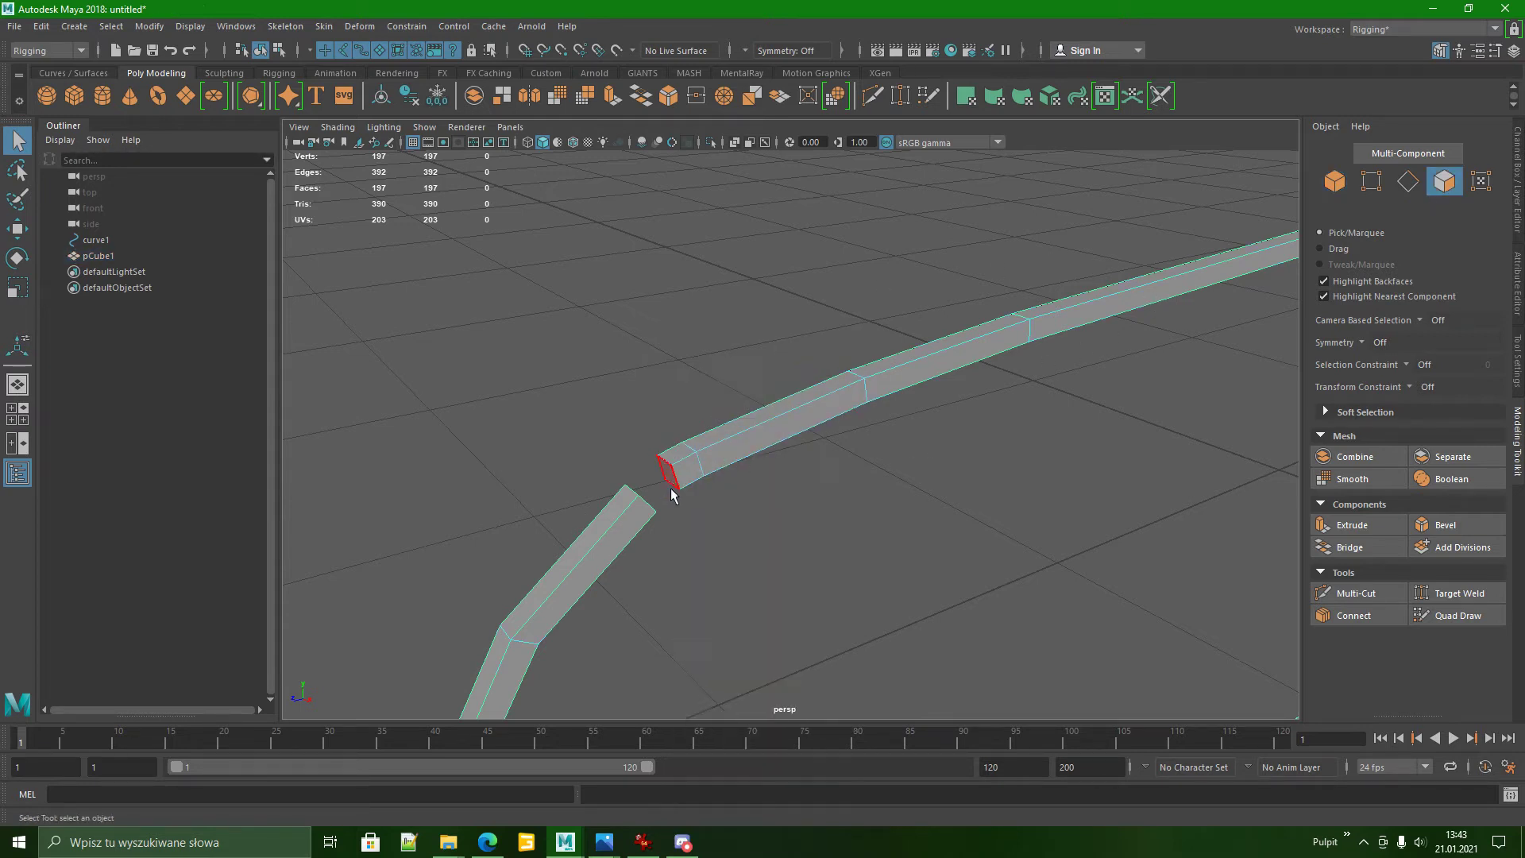
{"action": "left_click", "coordinate": [676, 476]}
{"action": "left_click_drag", "start_coordinate": [896, 500], "coordinate": [756, 647], "text": "alt"}
{"action": "left_click", "coordinate": [755, 547], "text": "shift"}
{"action": "left_click", "coordinate": [754, 544], "text": "shift"}
{"action": "left_click", "coordinate": [754, 558], "text": "shift"}
{"action": "left_click", "coordinate": [739, 557], "text": "shift"}
{"action": "left_click_drag", "start_coordinate": [859, 580], "coordinate": [920, 565], "text": "alt"}
{"action": "middle_click_drag", "start_coordinate": [1006, 462], "coordinate": [784, 525], "text": "alt"}
{"action": "key", "text": "Delete"}
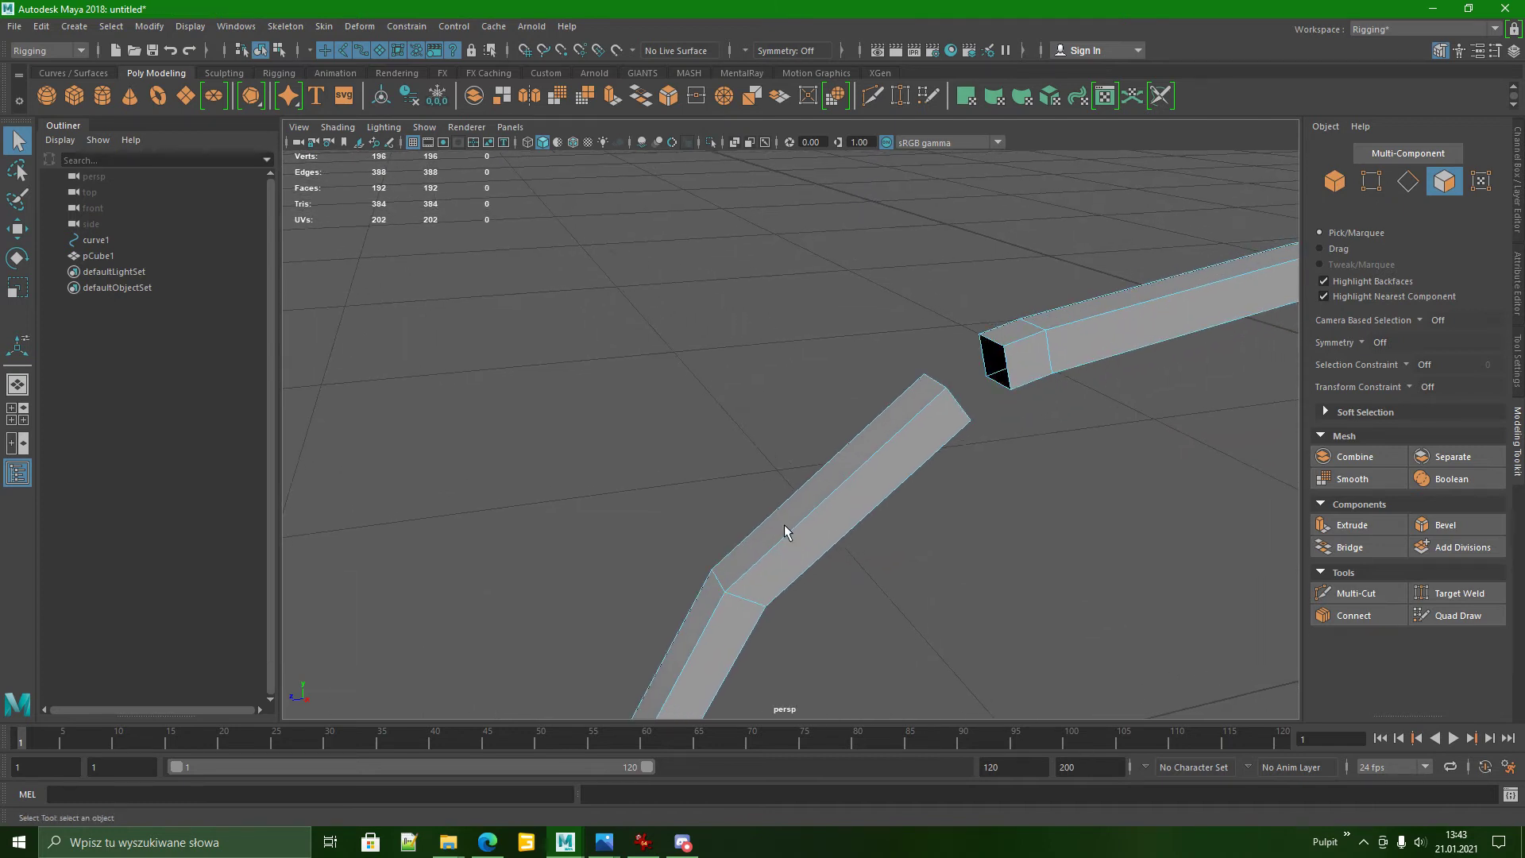
{"action": "left_click_drag", "start_coordinate": [744, 398], "coordinate": [802, 497], "text": "alt"}
{"action": "middle_click_drag", "start_coordinate": [834, 485], "coordinate": [576, 530], "text": "alt"}
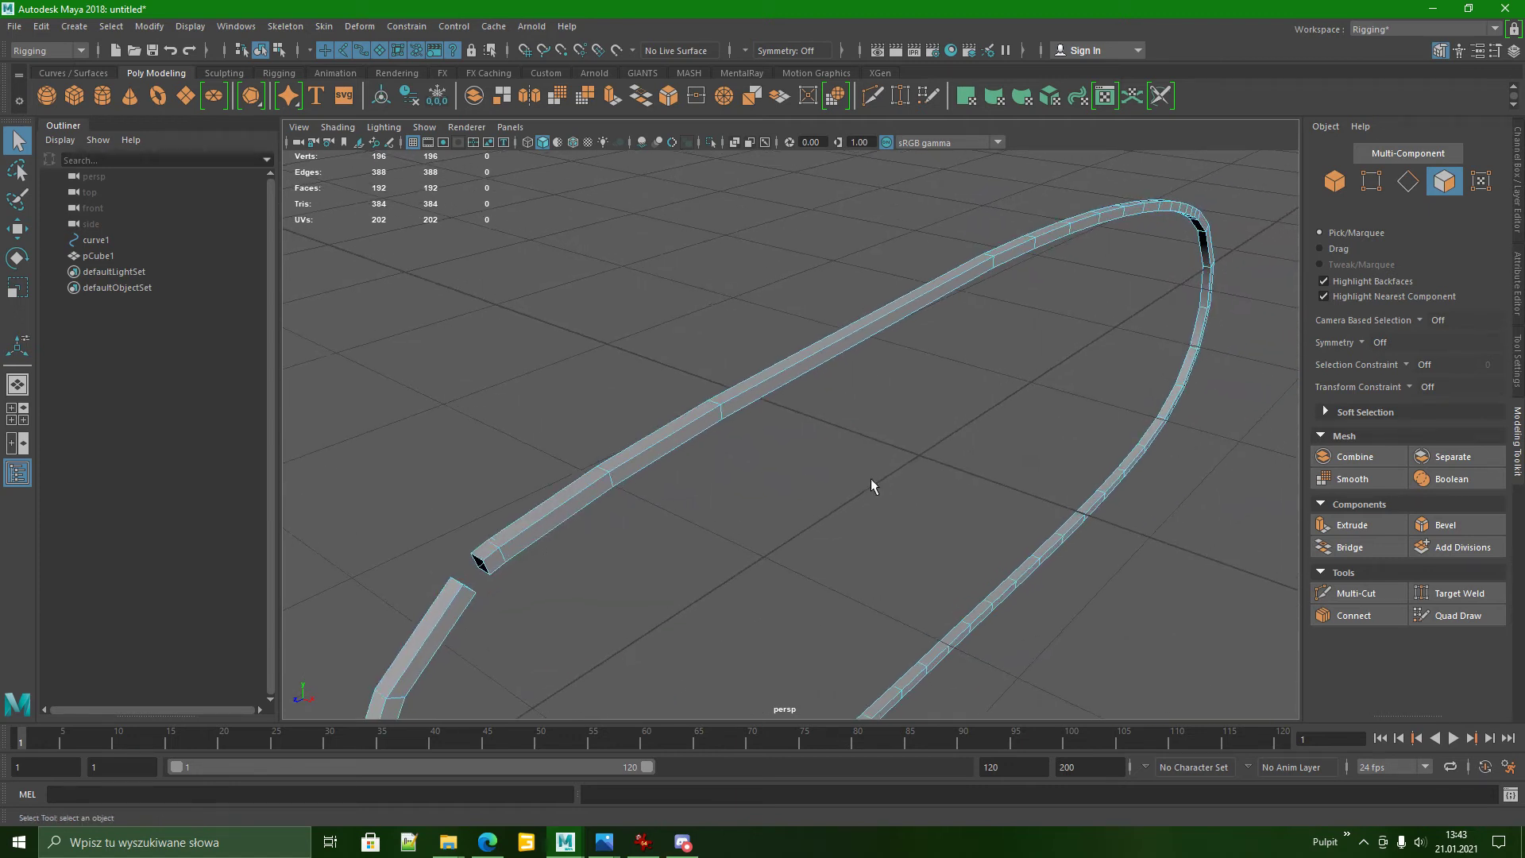
Delete the construction history of all objects and remove the guide curve curve1.
{"action": "left_click_drag", "start_coordinate": [871, 478], "coordinate": [778, 451], "text": "alt"}
{"action": "middle_click_drag", "start_coordinate": [778, 451], "coordinate": [820, 460], "text": "alt"}
{"action": "right_click_drag", "start_coordinate": [821, 460], "coordinate": [831, 398], "text": "alt"}
{"action": "scroll", "coordinate": [827, 497], "scroll_direction": "down", "scroll_amount": 5}
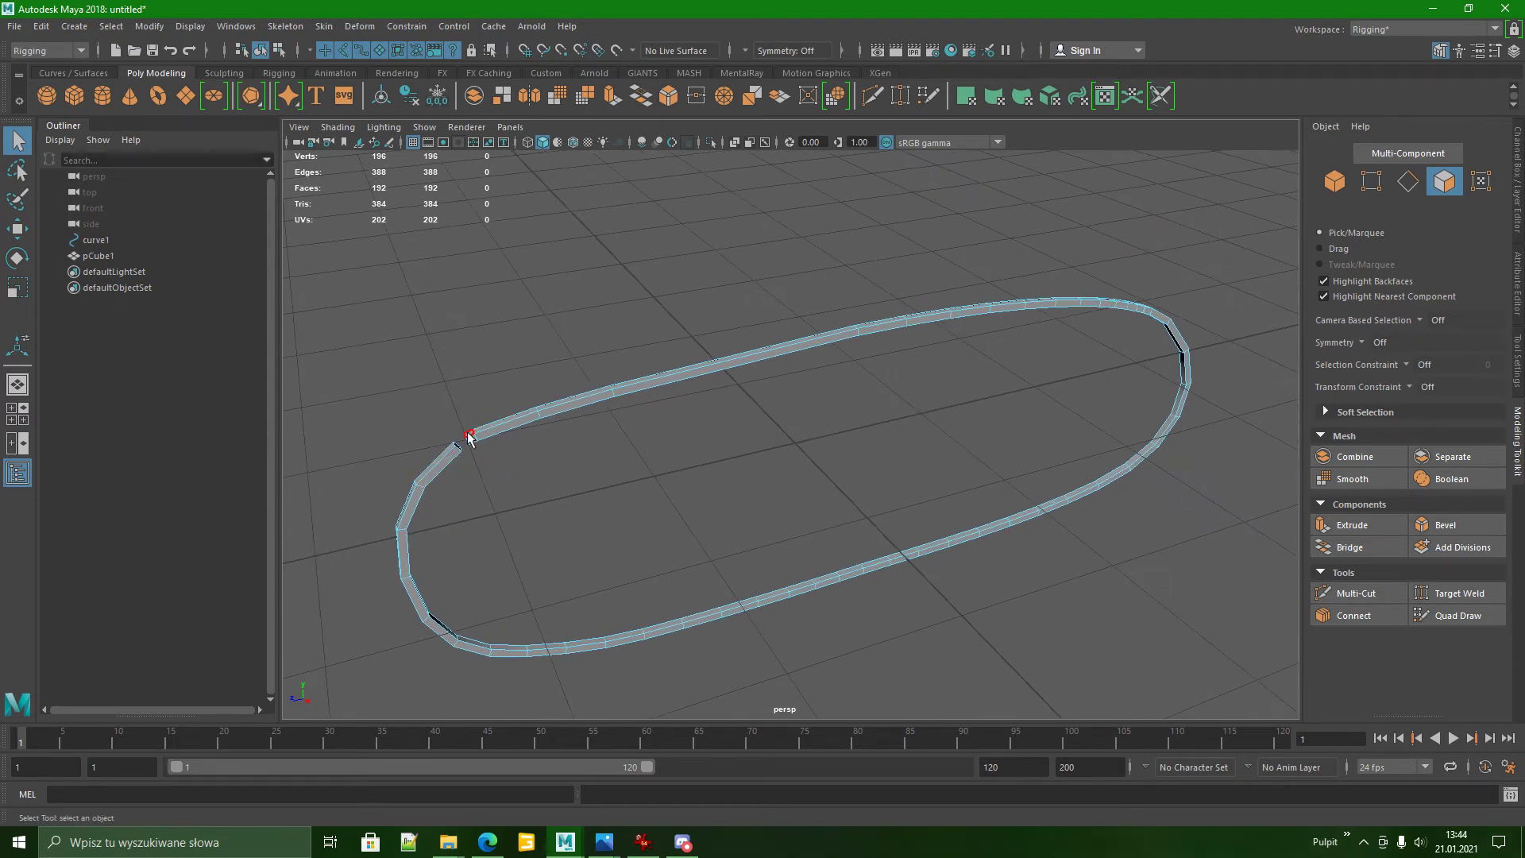
{"action": "left_click_drag", "start_coordinate": [441, 453], "coordinate": [480, 469]}
{"action": "left_click", "coordinate": [480, 469]}
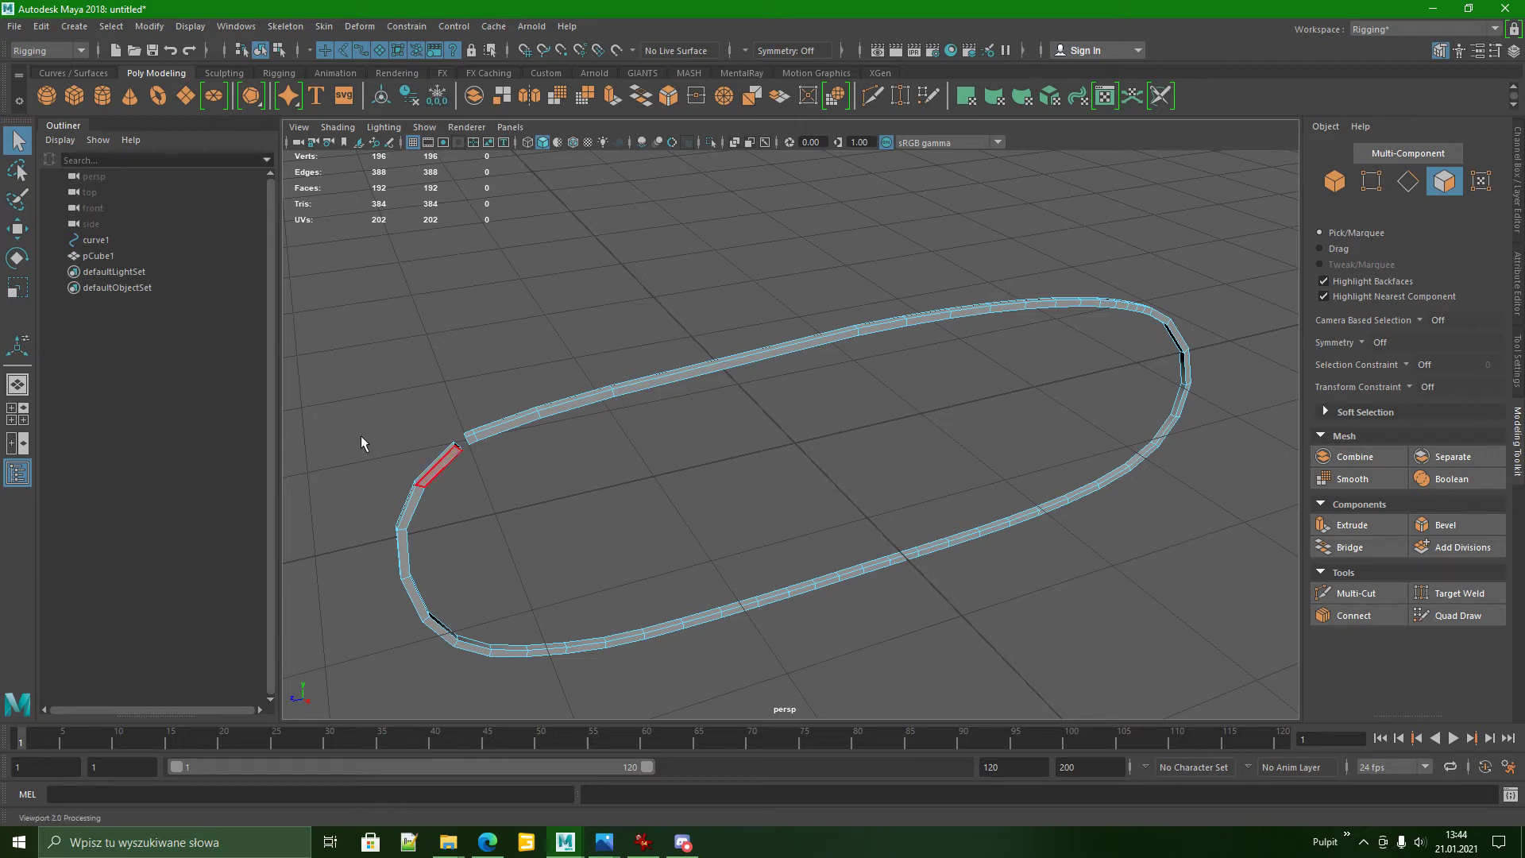
{"action": "left_click", "coordinate": [43, 27]}
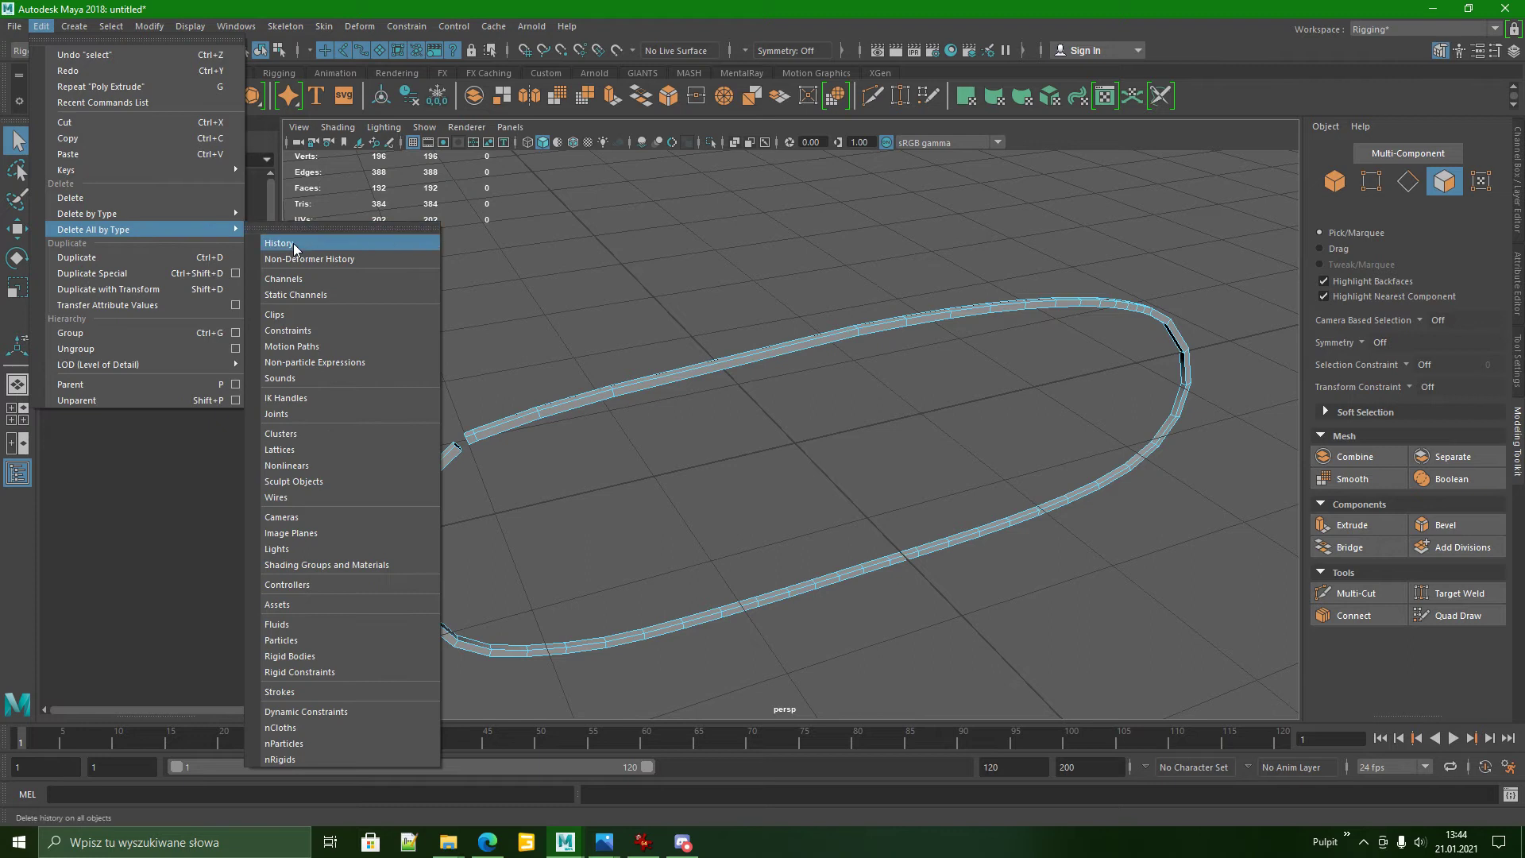
{"action": "left_click", "coordinate": [293, 243]}
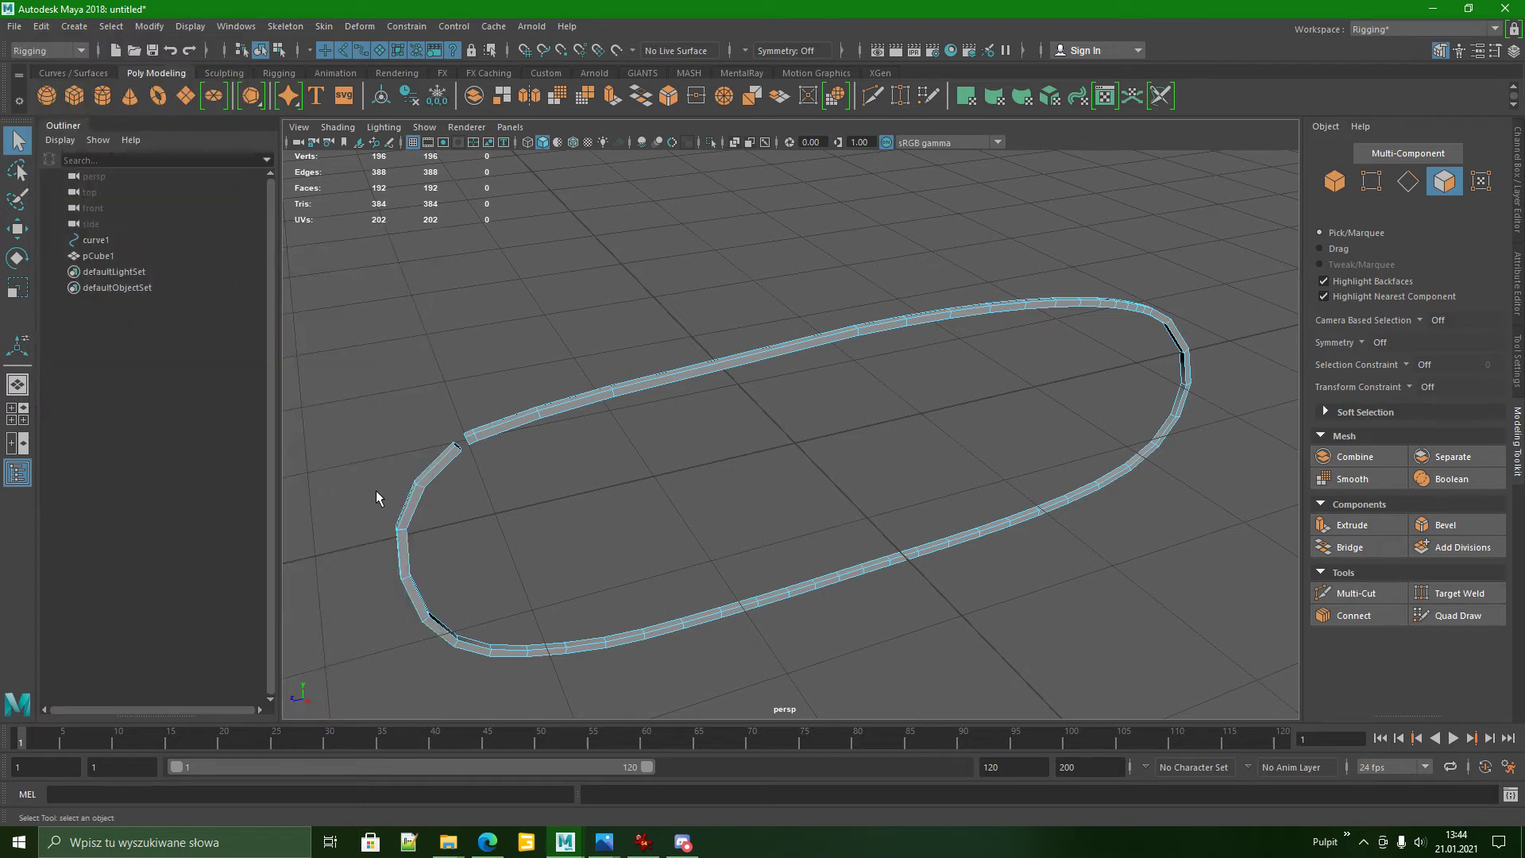
{"action": "left_click", "coordinate": [123, 241]}
{"action": "key", "text": "Delete"}
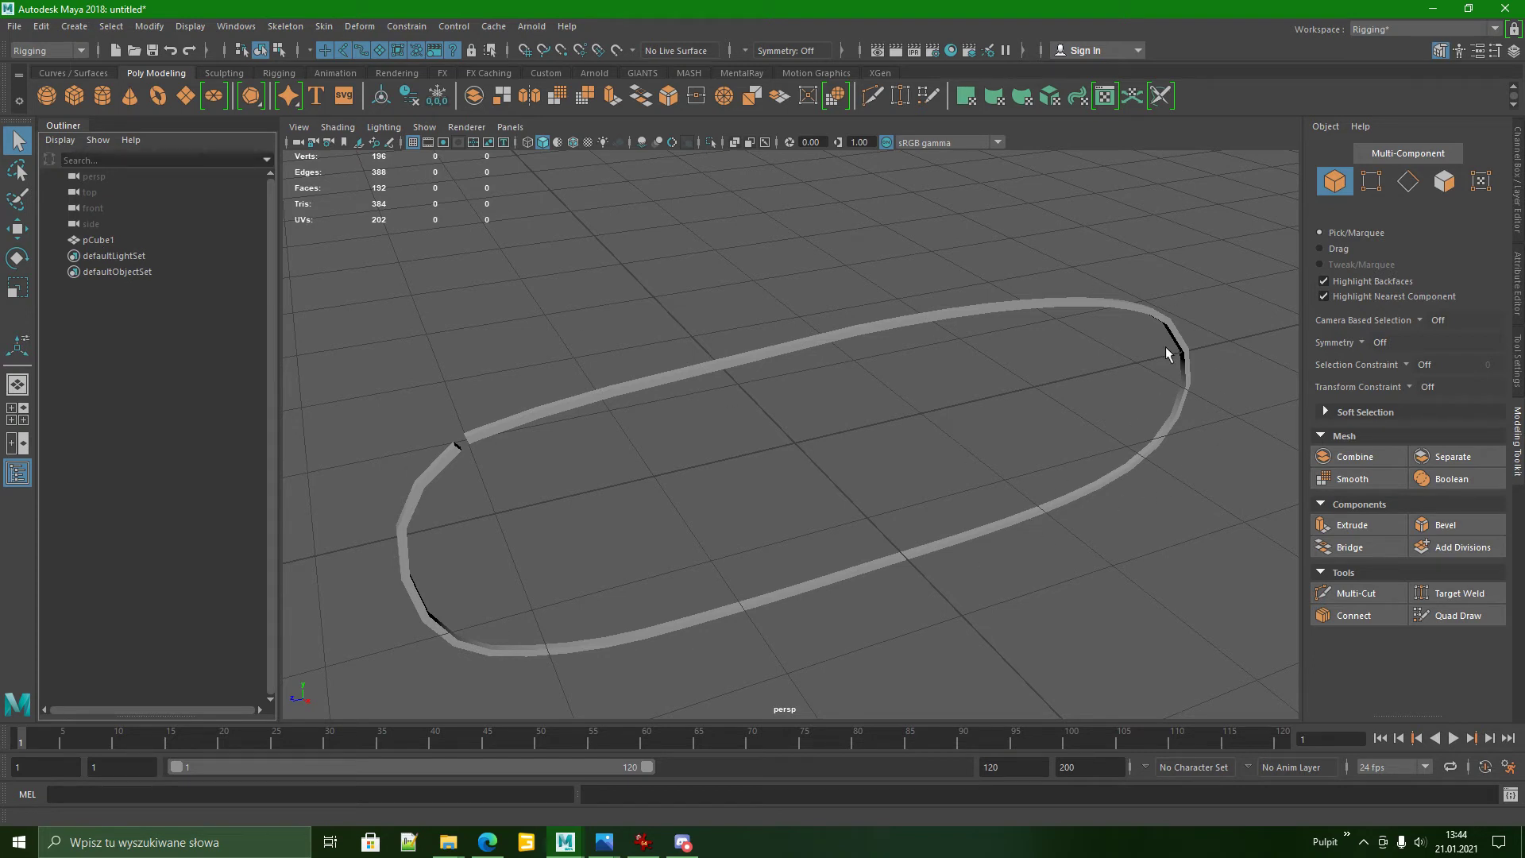
Select the tube, change to the Modeling menu set and open the UV Editor for it.
{"action": "left_click_drag", "start_coordinate": [585, 528], "coordinate": [615, 508], "text": "alt"}
{"action": "left_click", "coordinate": [633, 393]}
{"action": "left_click_drag", "start_coordinate": [842, 491], "coordinate": [624, 453], "text": "alt"}
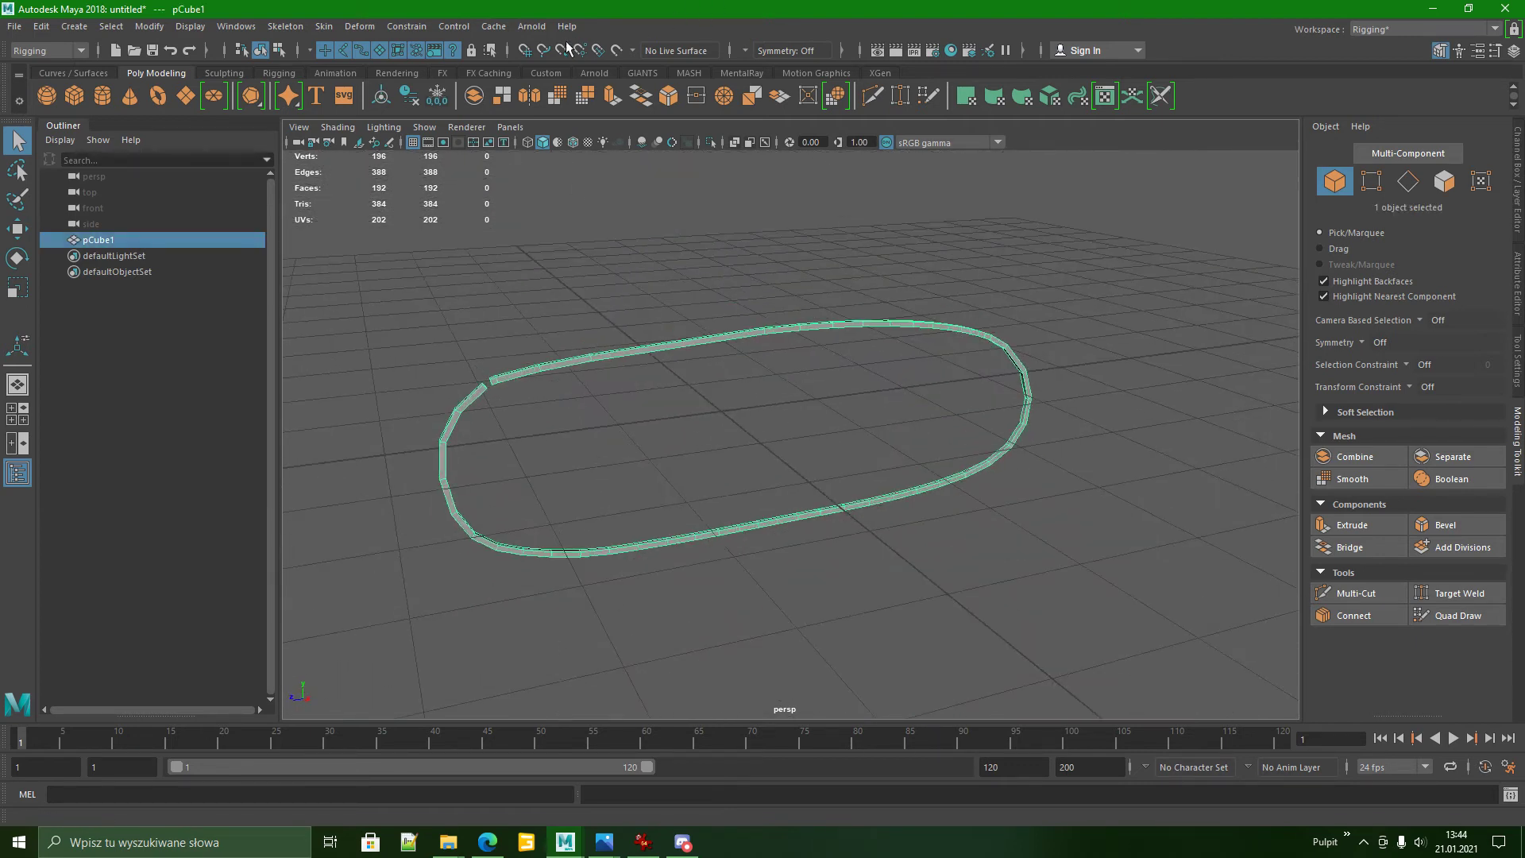
{"action": "left_click", "coordinate": [57, 52]}
{"action": "left_click", "coordinate": [47, 71]}
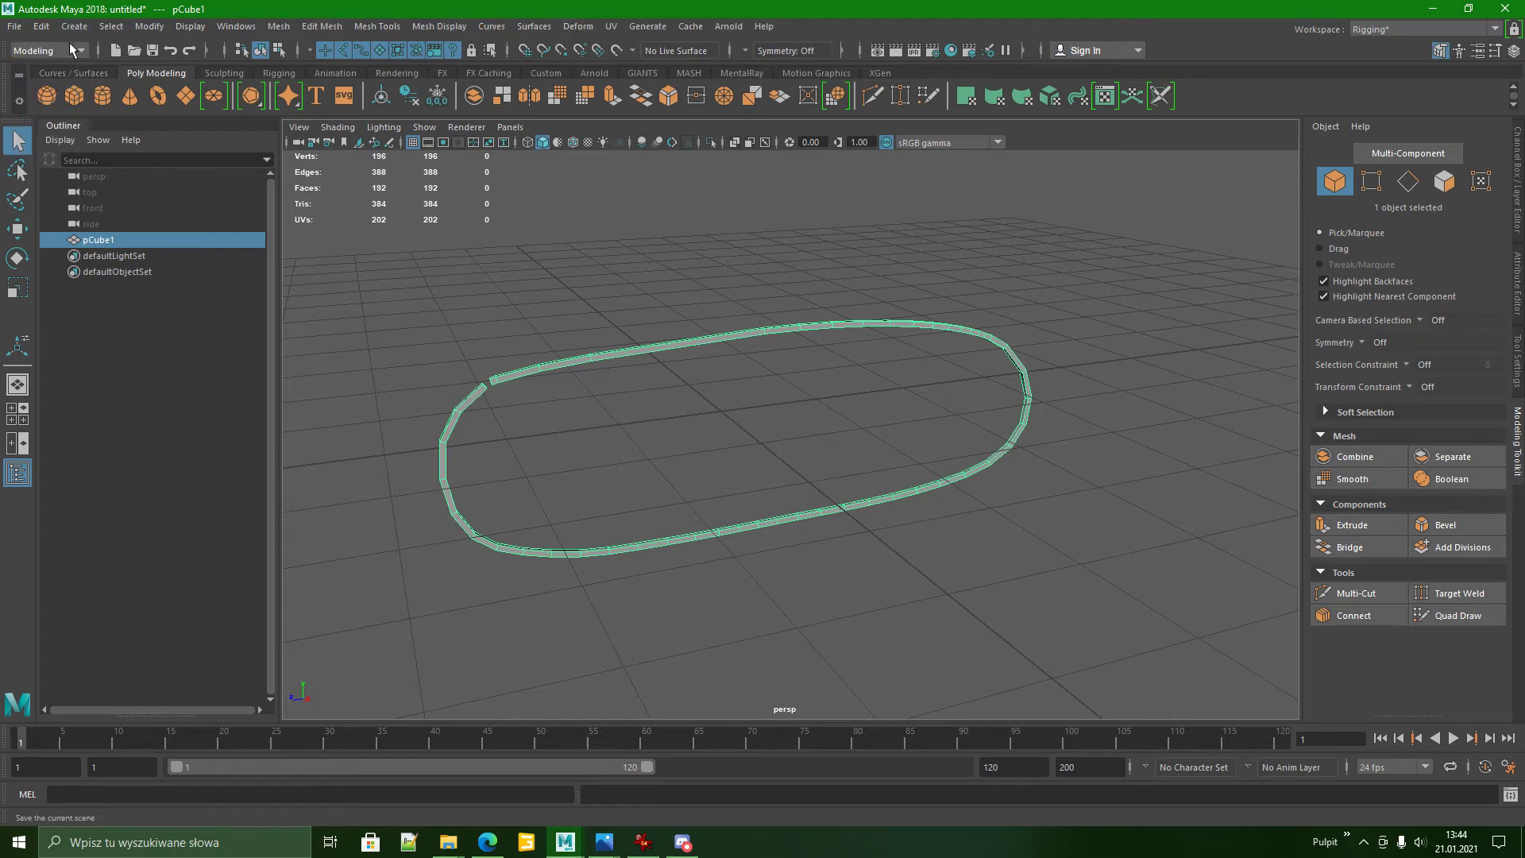
{"action": "left_click", "coordinate": [611, 26]}
{"action": "left_click", "coordinate": [652, 56]}
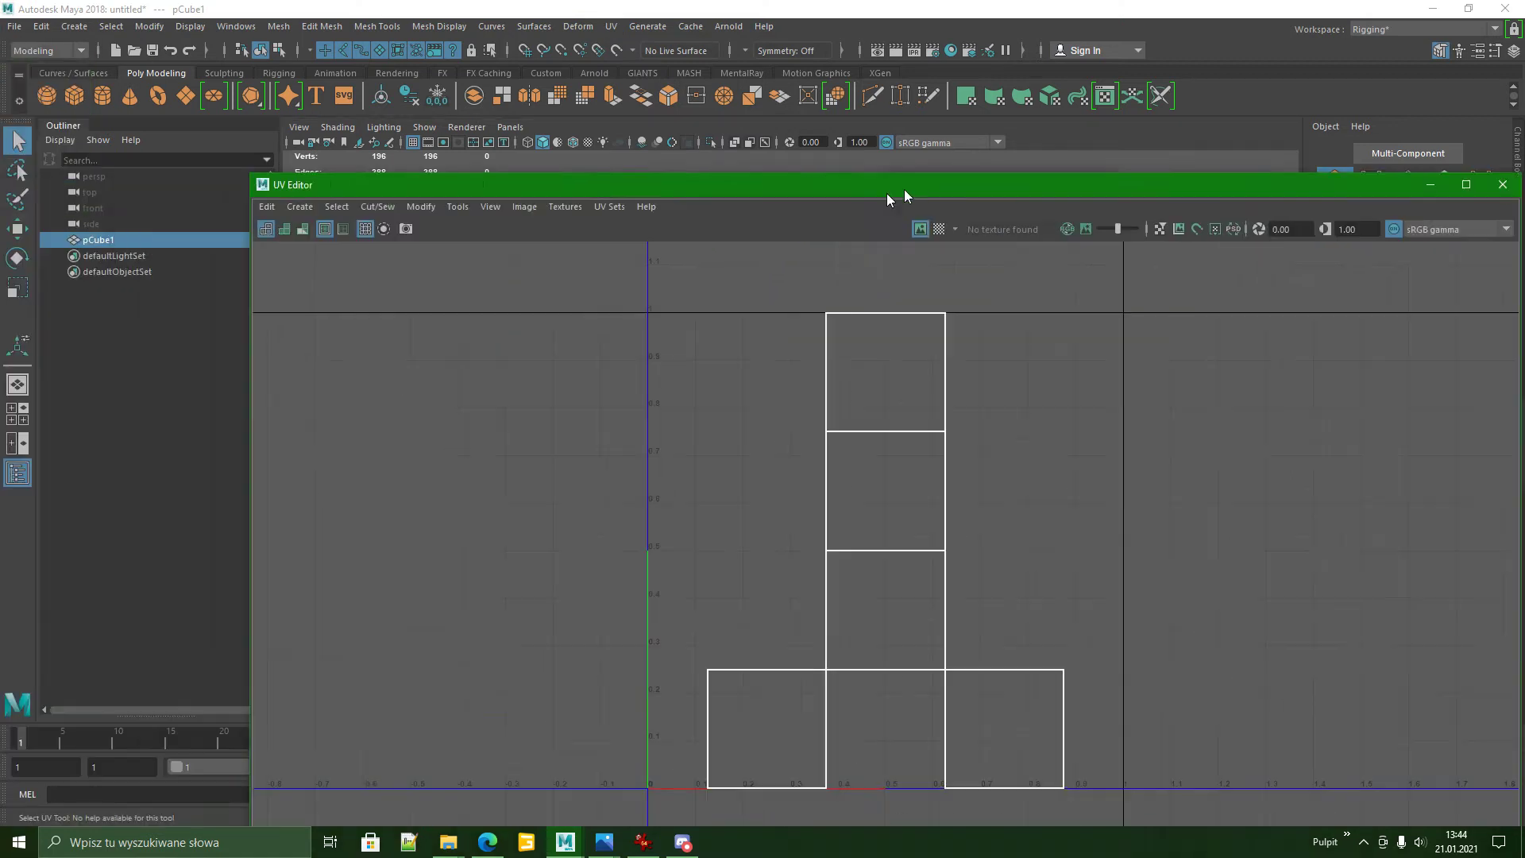
{"action": "left_click_drag", "start_coordinate": [885, 194], "coordinate": [718, 63]}
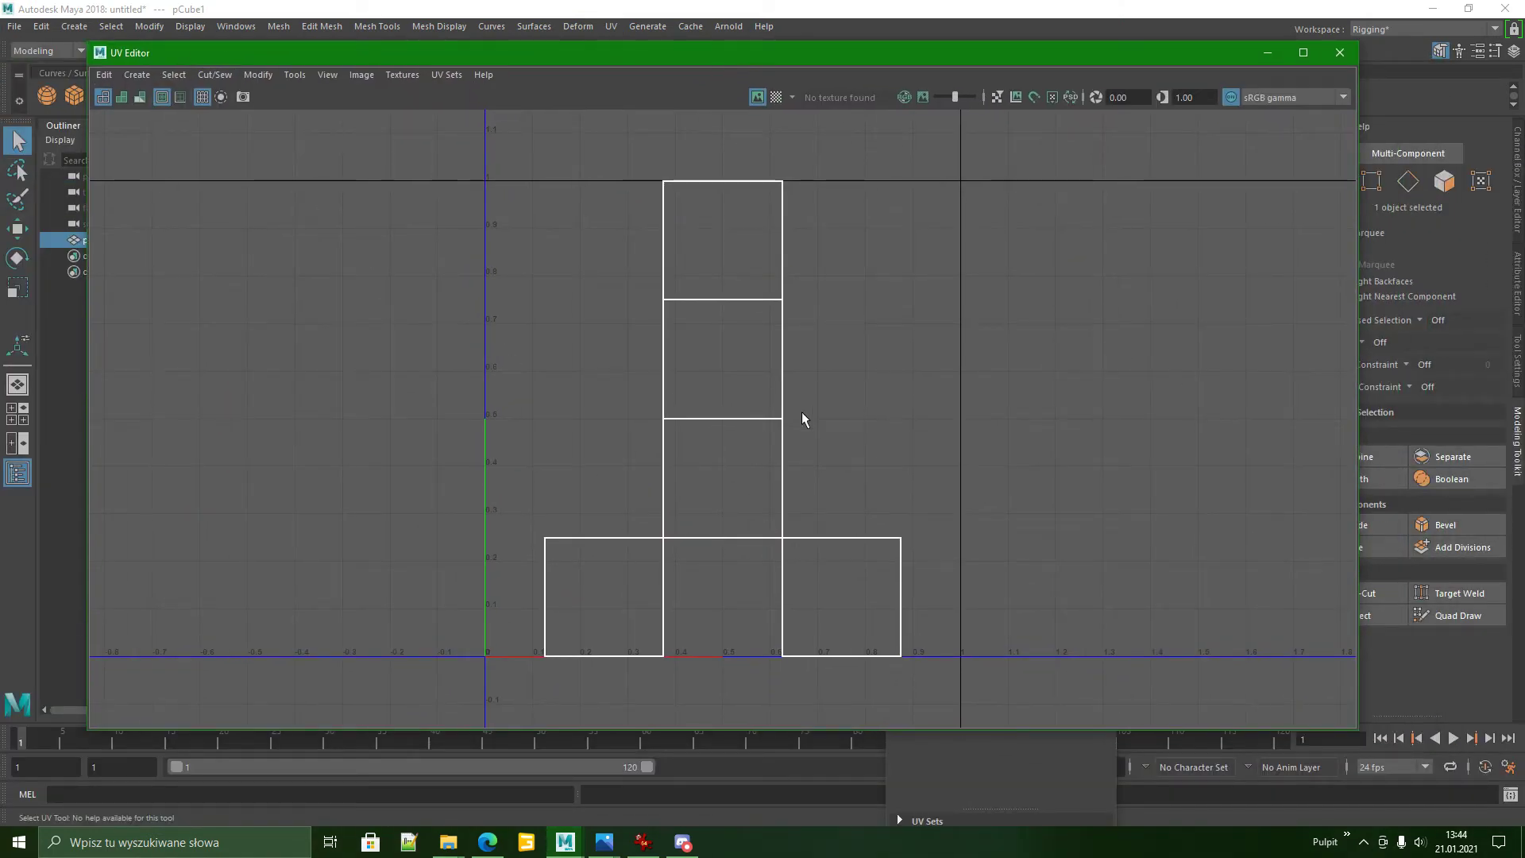
{"action": "left_click_drag", "start_coordinate": [842, 62], "coordinate": [843, 77]}
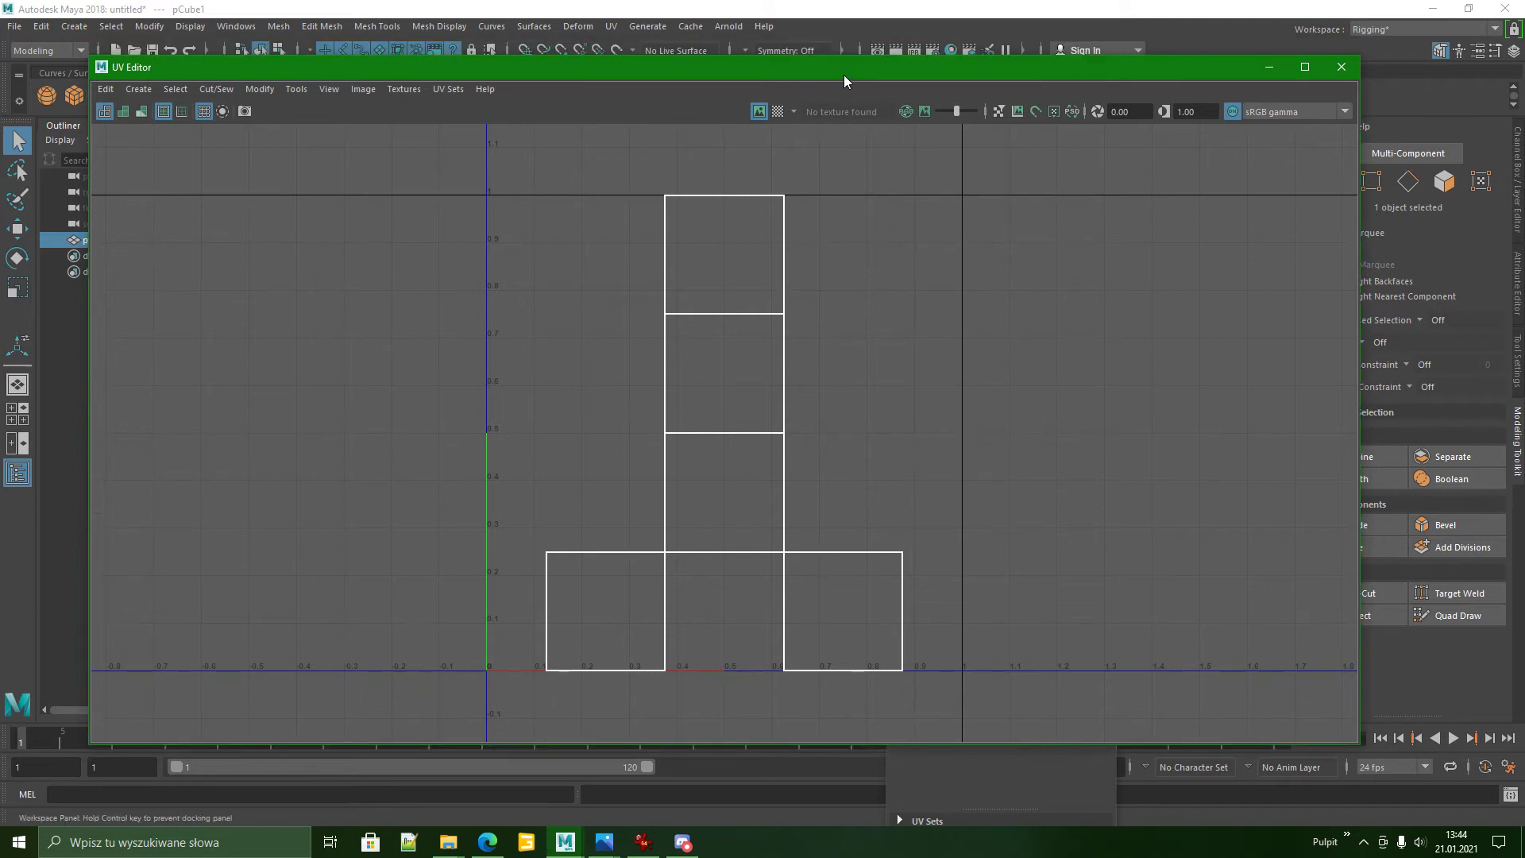
Unitize the tube's UVs so that every face fills the whole UV tile.
{"action": "left_click", "coordinate": [1269, 67]}
{"action": "right_click_drag", "start_coordinate": [688, 345], "coordinate": [745, 325]}
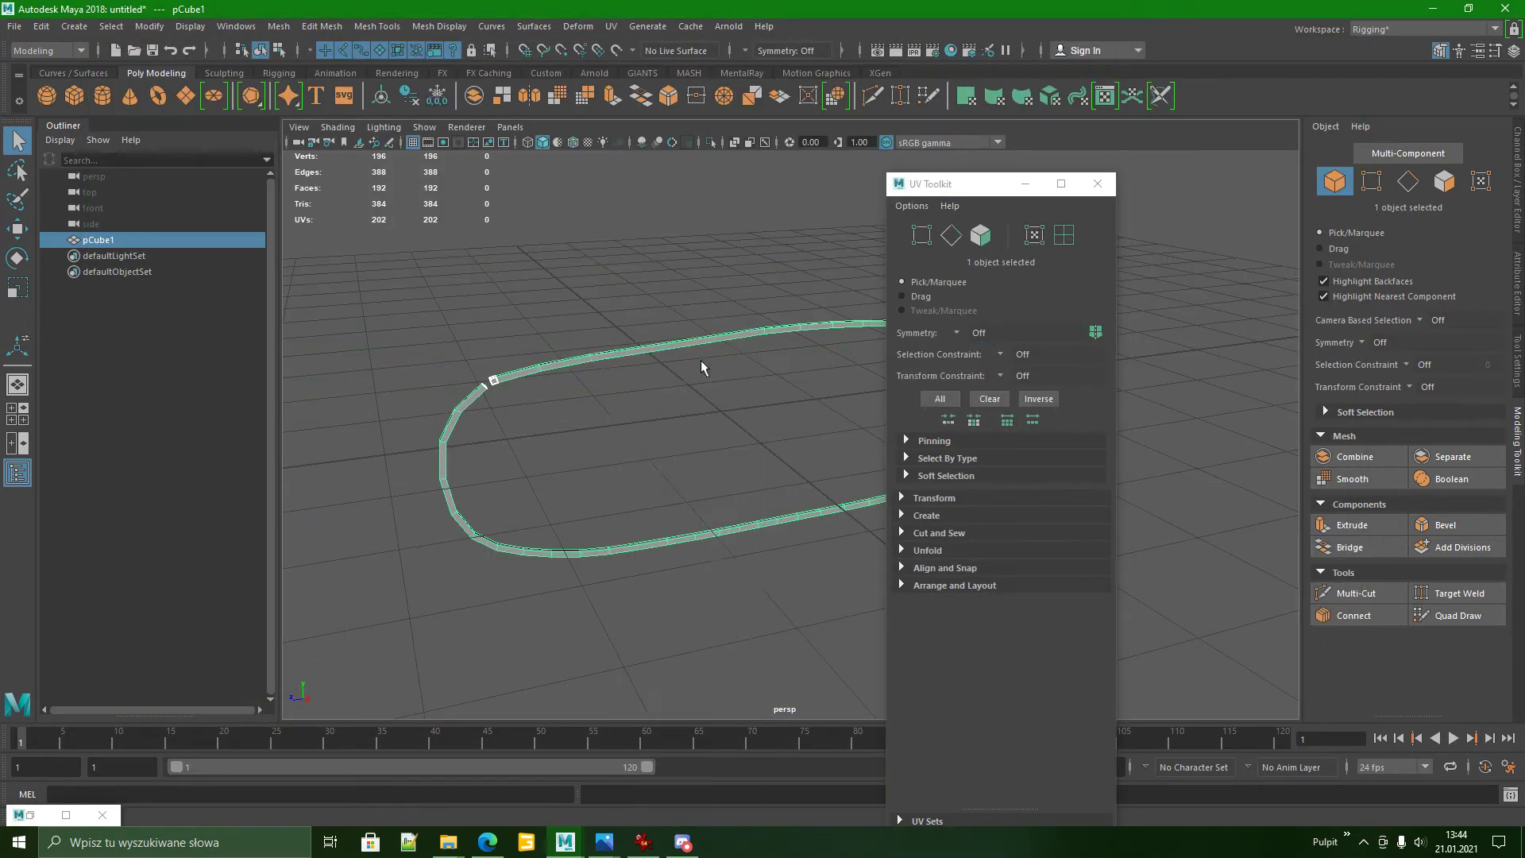
{"action": "left_click", "coordinate": [30, 821]}
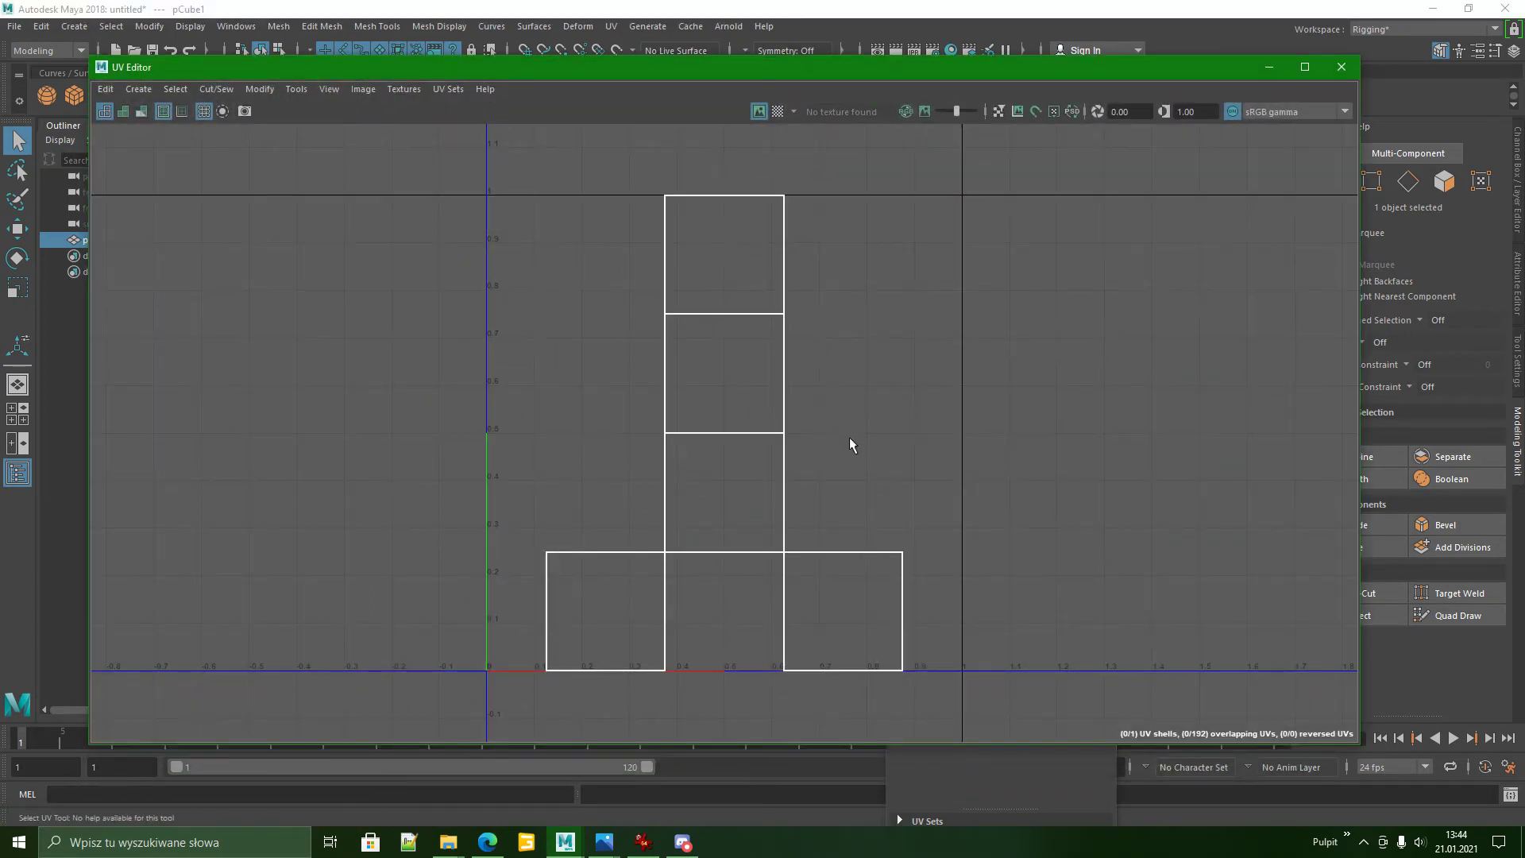
{"action": "left_click", "coordinate": [258, 88]}
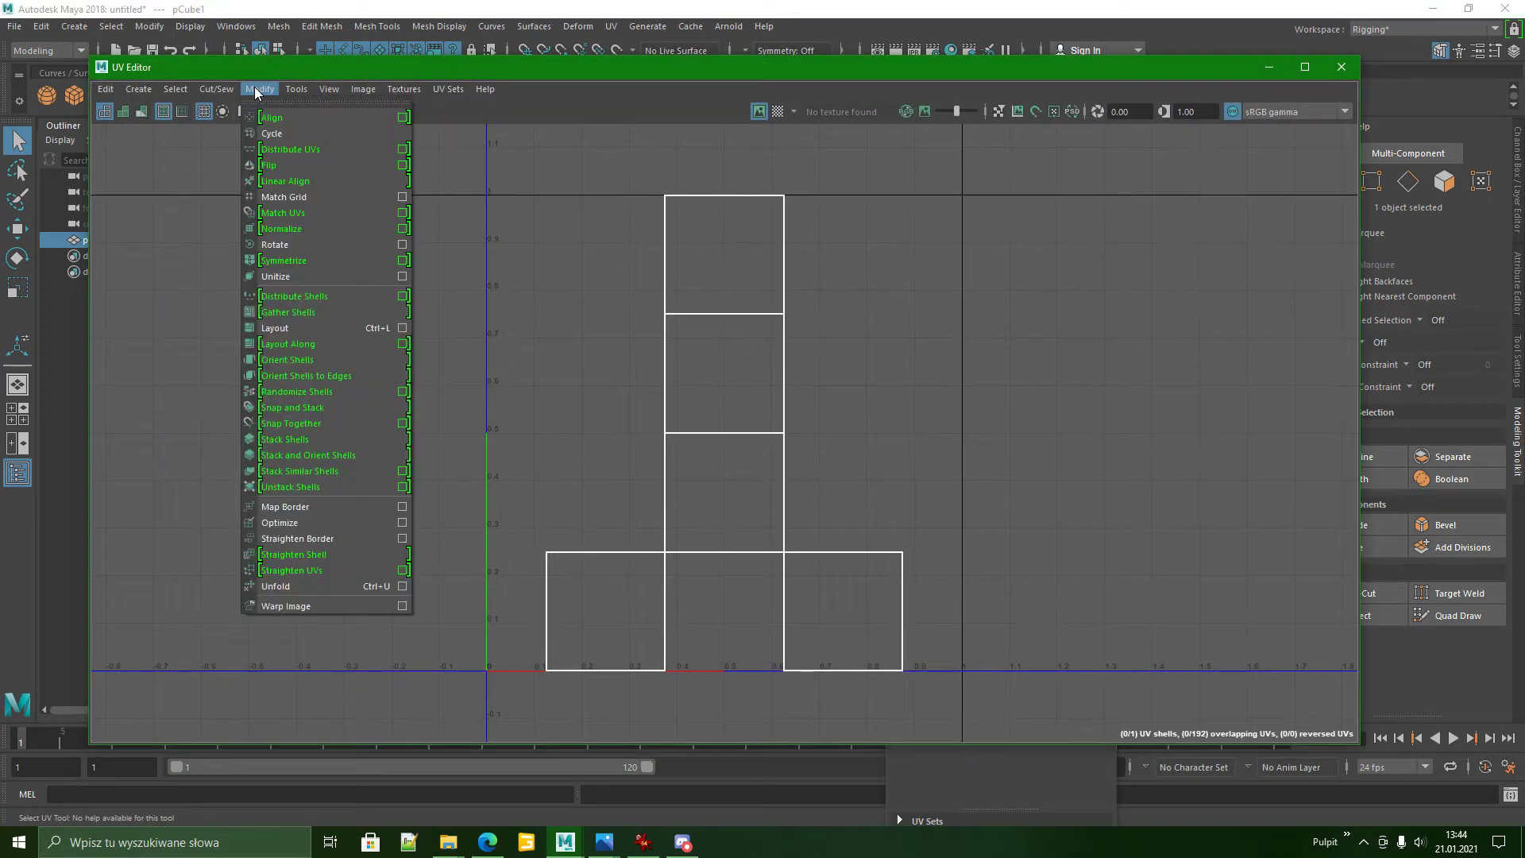
{"action": "left_click", "coordinate": [293, 278]}
{"action": "scroll", "coordinate": [977, 345], "scroll_direction": "down", "scroll_amount": 2}
{"action": "scroll", "coordinate": [1089, 415], "scroll_direction": "down", "scroll_amount": 2}
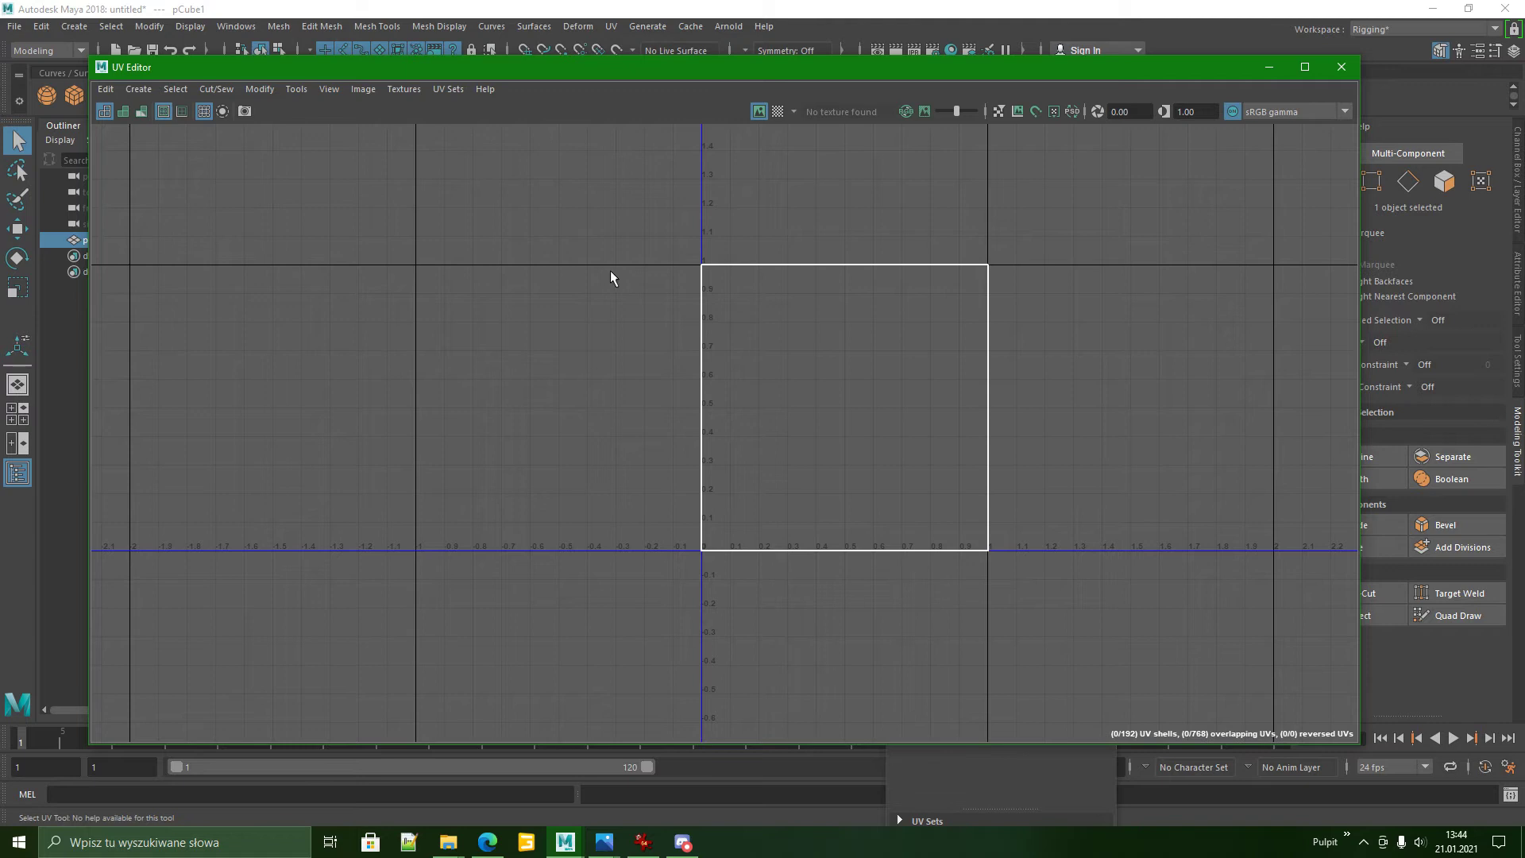
Clear the UV windows away and select one lengthwise edge loop along the inner side of the whole tube.
{"action": "left_click", "coordinate": [1265, 65]}
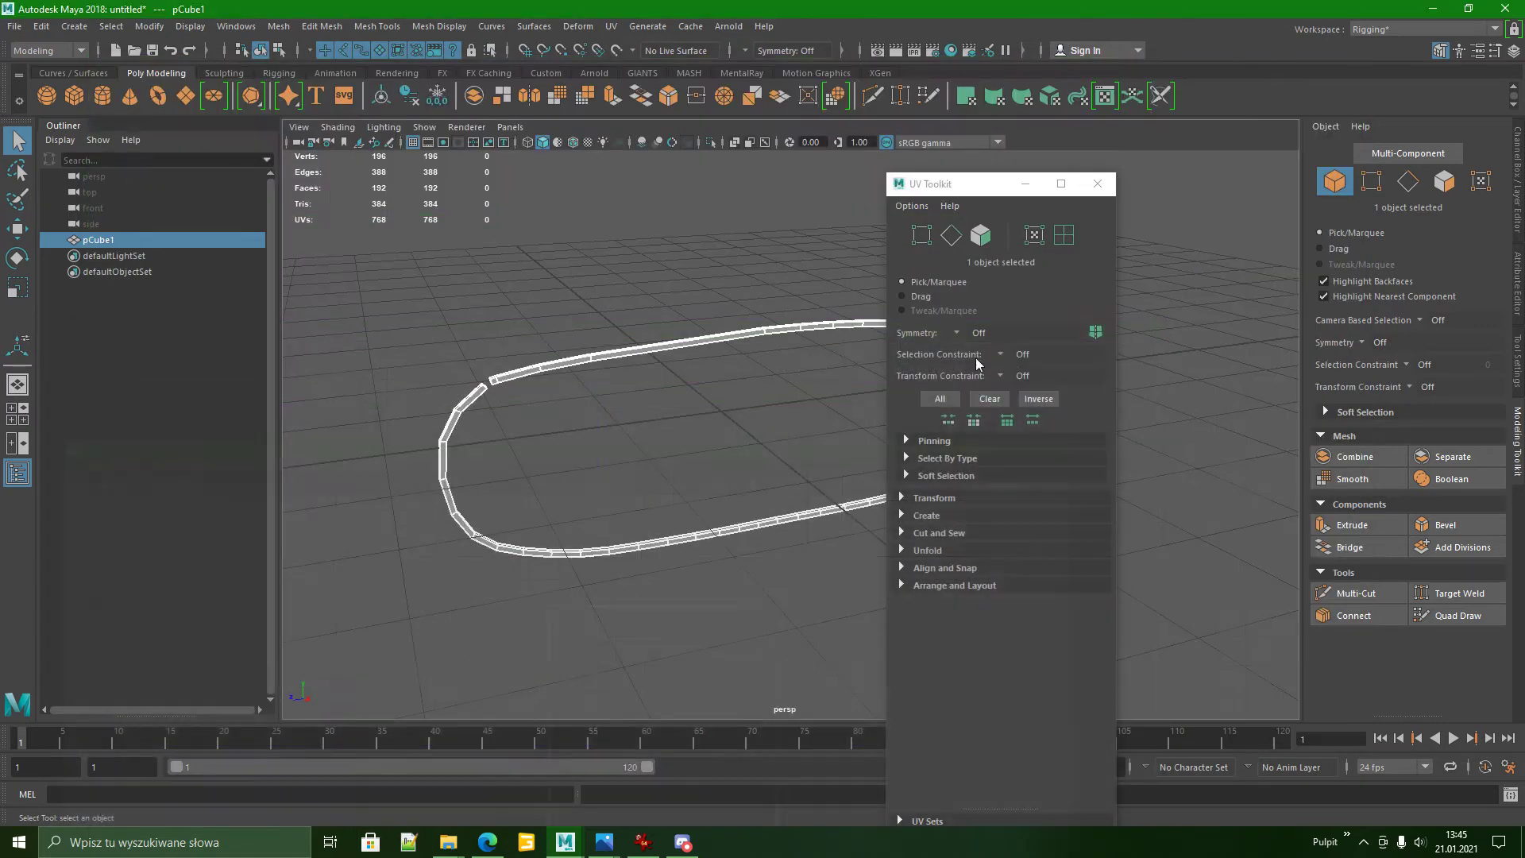
{"action": "left_click", "coordinate": [1062, 185]}
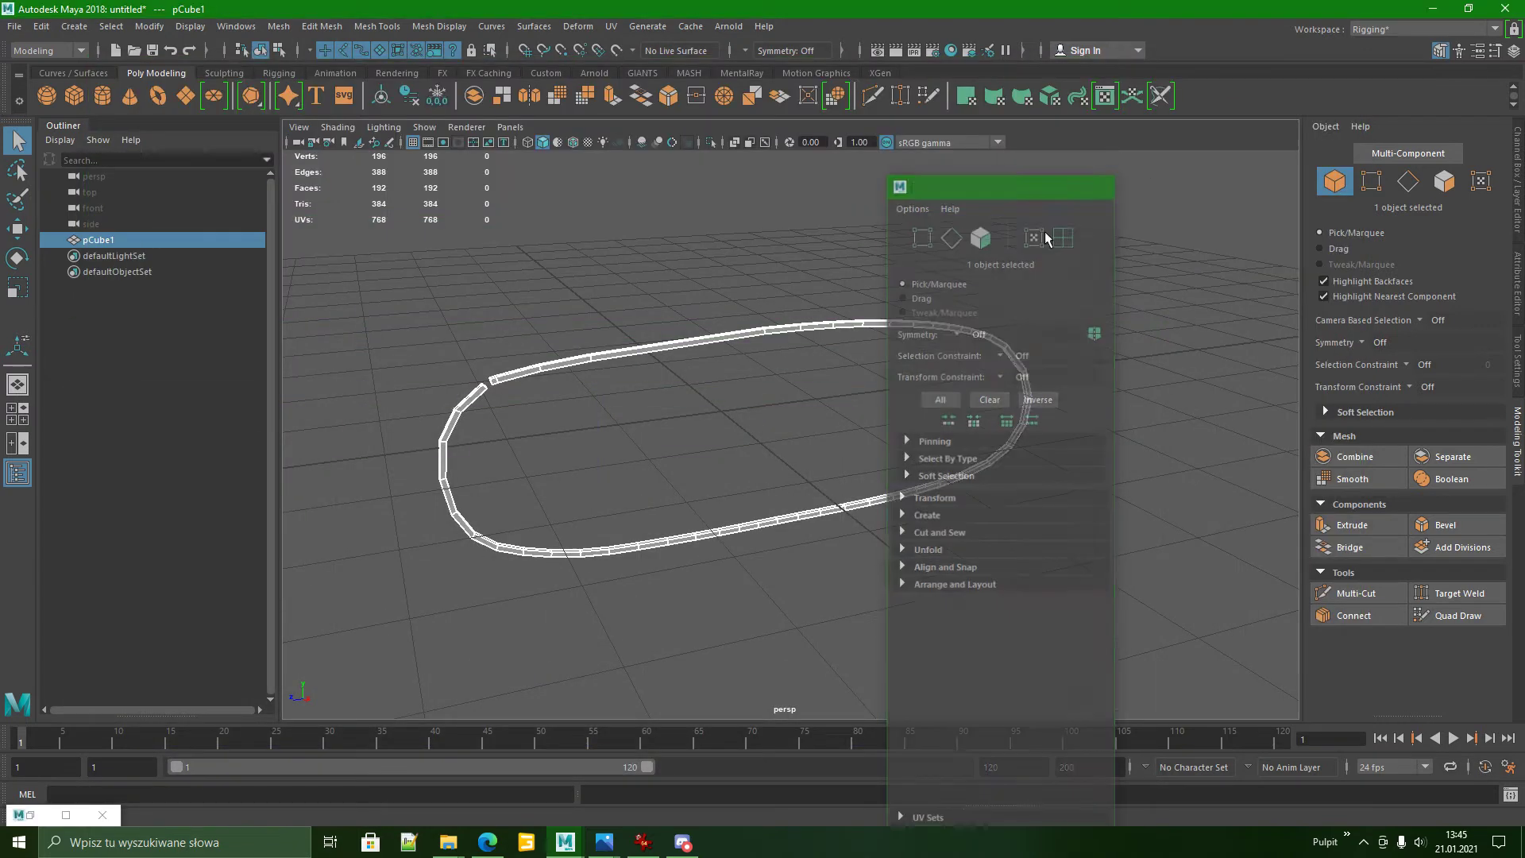
{"action": "scroll", "coordinate": [715, 434], "scroll_direction": "up", "scroll_amount": 2}
{"action": "left_click_drag", "start_coordinate": [715, 432], "coordinate": [736, 351], "text": "alt"}
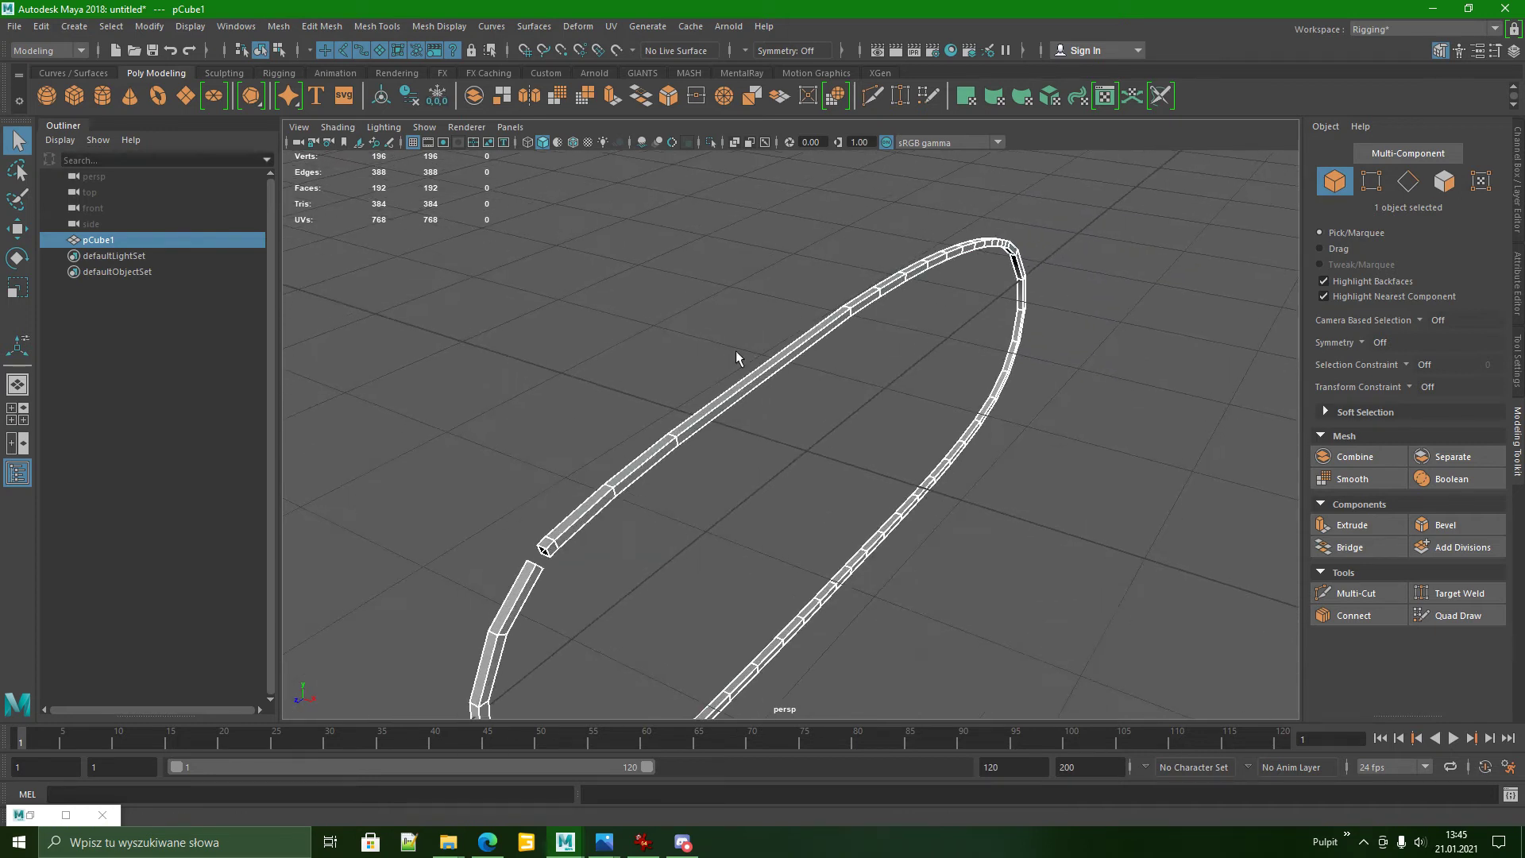
{"action": "right_click_drag", "start_coordinate": [735, 350], "coordinate": [753, 536], "text": "alt"}
{"action": "left_click_drag", "start_coordinate": [722, 422], "coordinate": [739, 459], "text": "alt"}
{"action": "right_click_drag", "start_coordinate": [739, 460], "coordinate": [769, 384], "text": "alt"}
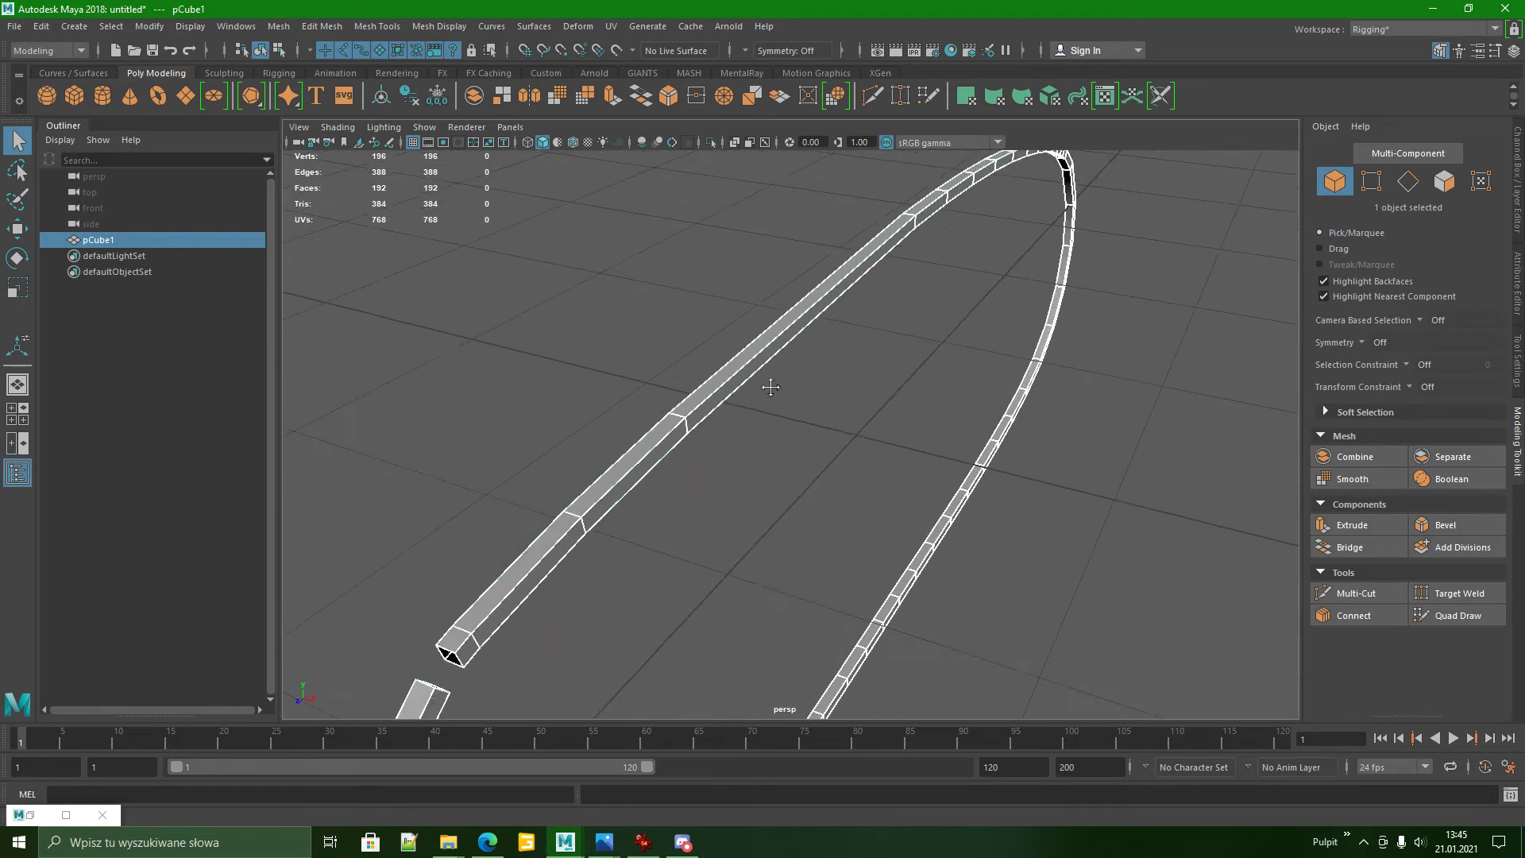
{"action": "middle_click_drag", "start_coordinate": [769, 384], "coordinate": [782, 349], "text": "alt"}
{"action": "right_click_drag", "start_coordinate": [705, 336], "coordinate": [702, 292]}
{"action": "left_click_drag", "start_coordinate": [862, 416], "coordinate": [771, 416], "text": "alt"}
{"action": "double_click", "coordinate": [584, 347]}
{"action": "scroll", "coordinate": [743, 430], "scroll_direction": "down", "scroll_amount": 5}
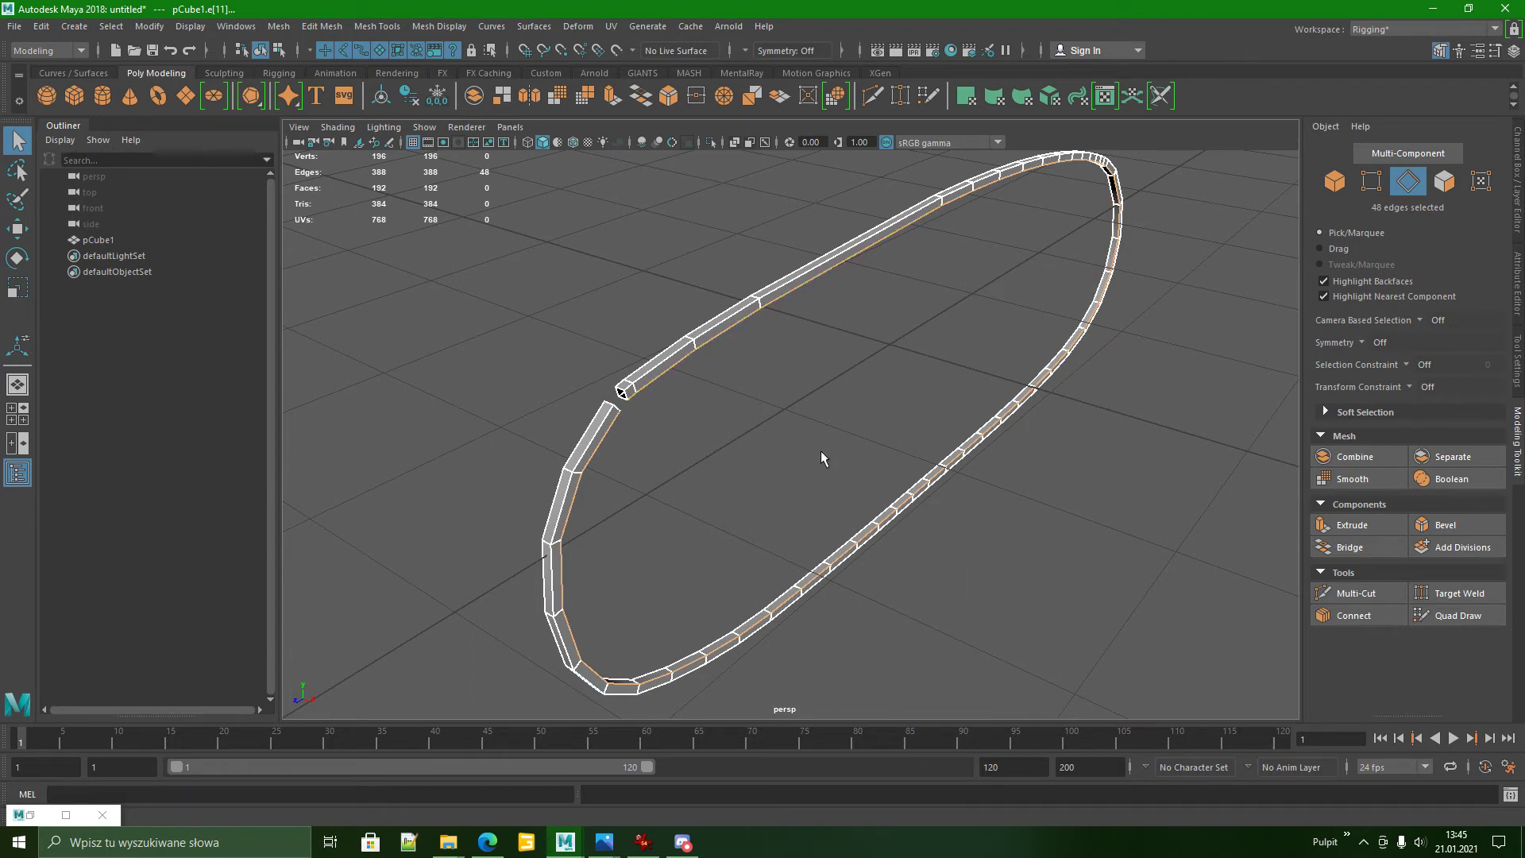
Invert the edge selection to take every tube edge except the lengthwise seam loop.
{"action": "right_click", "coordinate": [750, 313]}
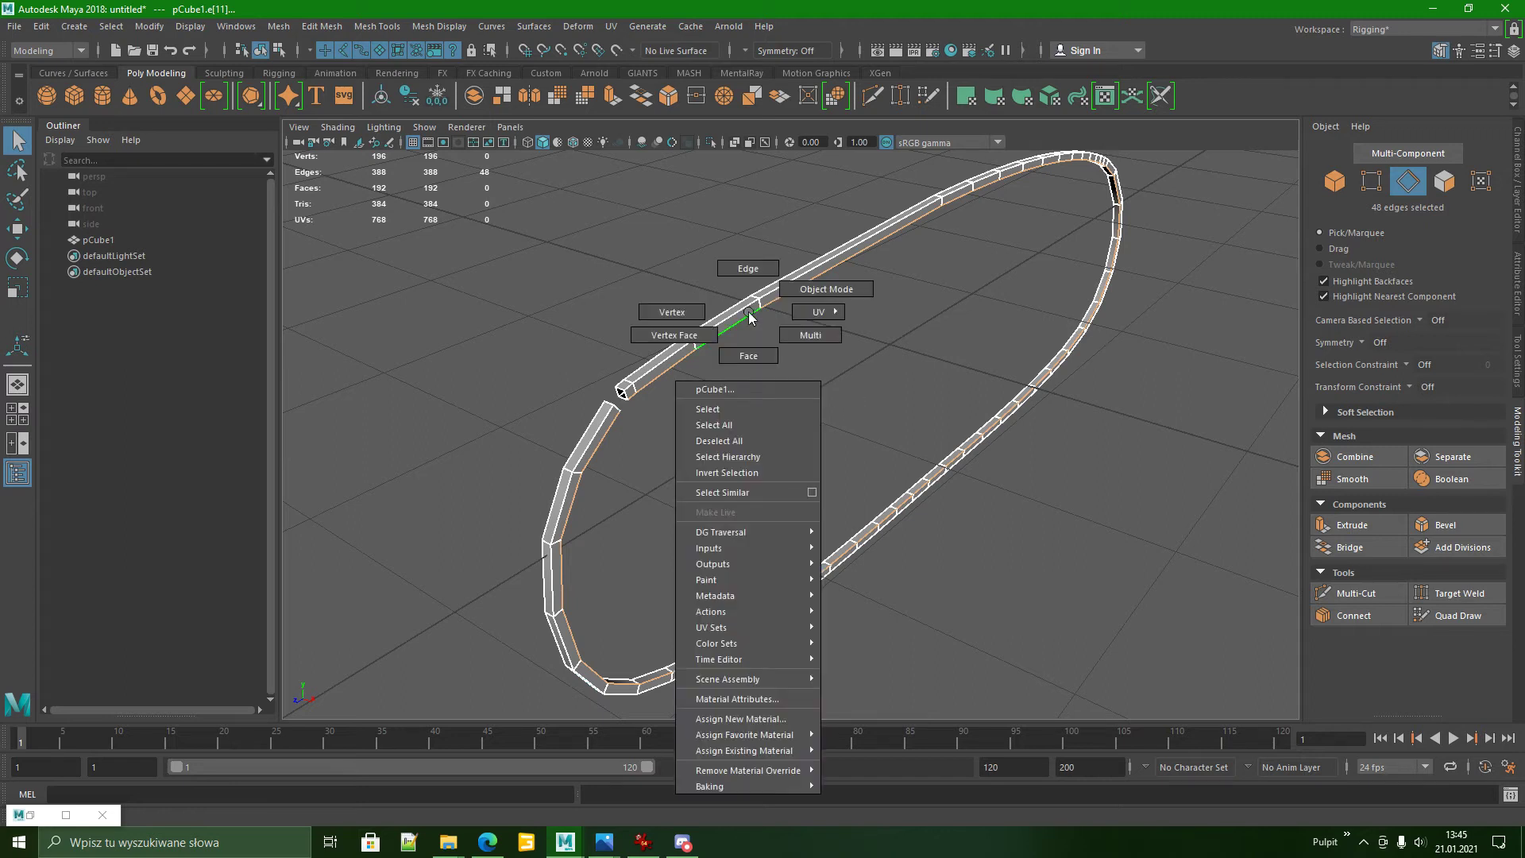
{"action": "left_click", "coordinate": [740, 475]}
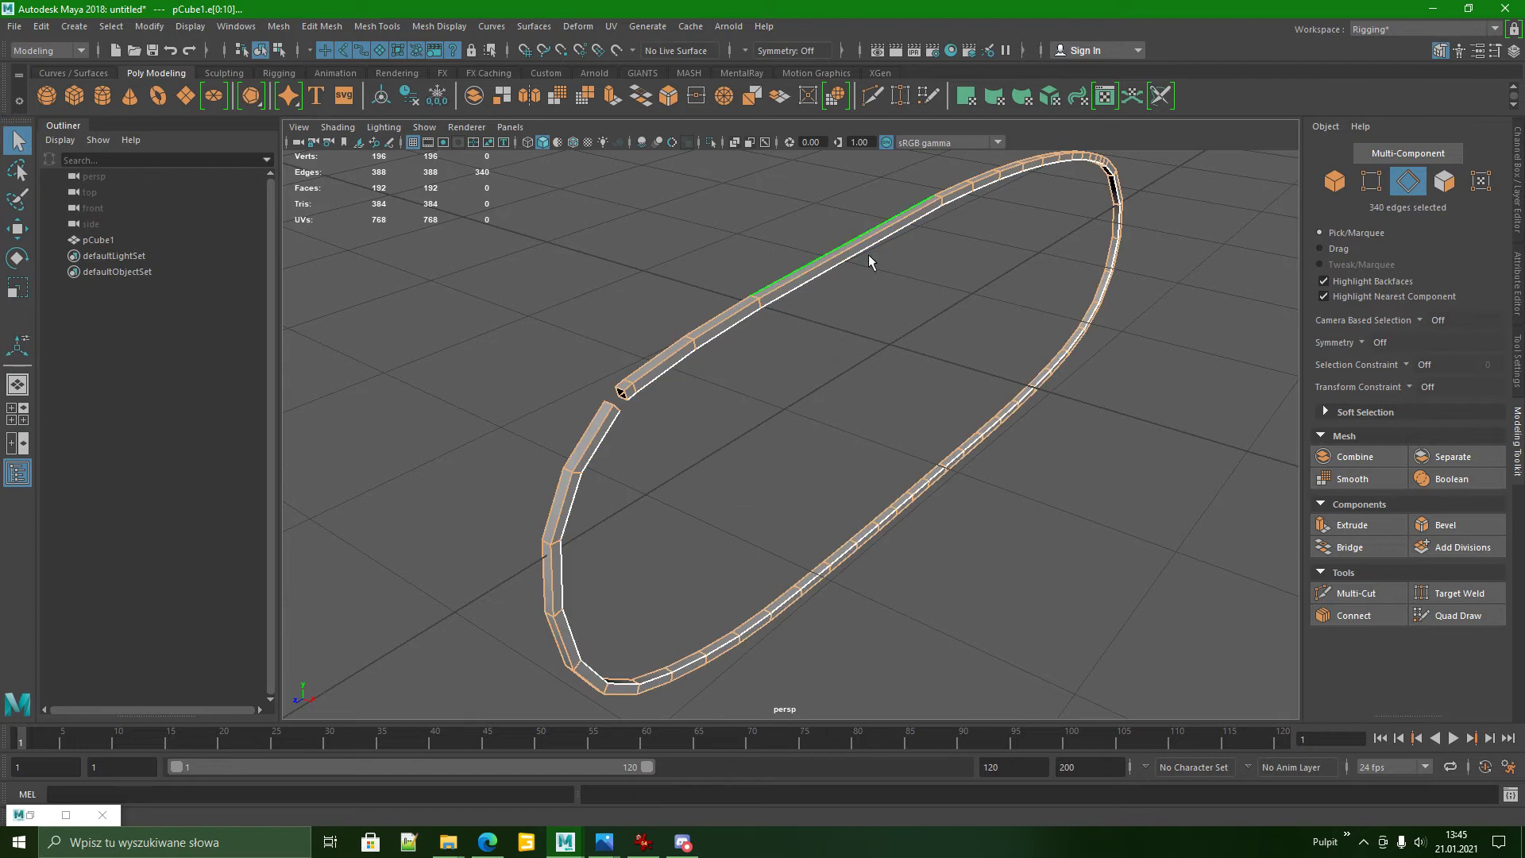
{"action": "scroll", "coordinate": [590, 508], "scroll_direction": "down", "scroll_amount": 2}
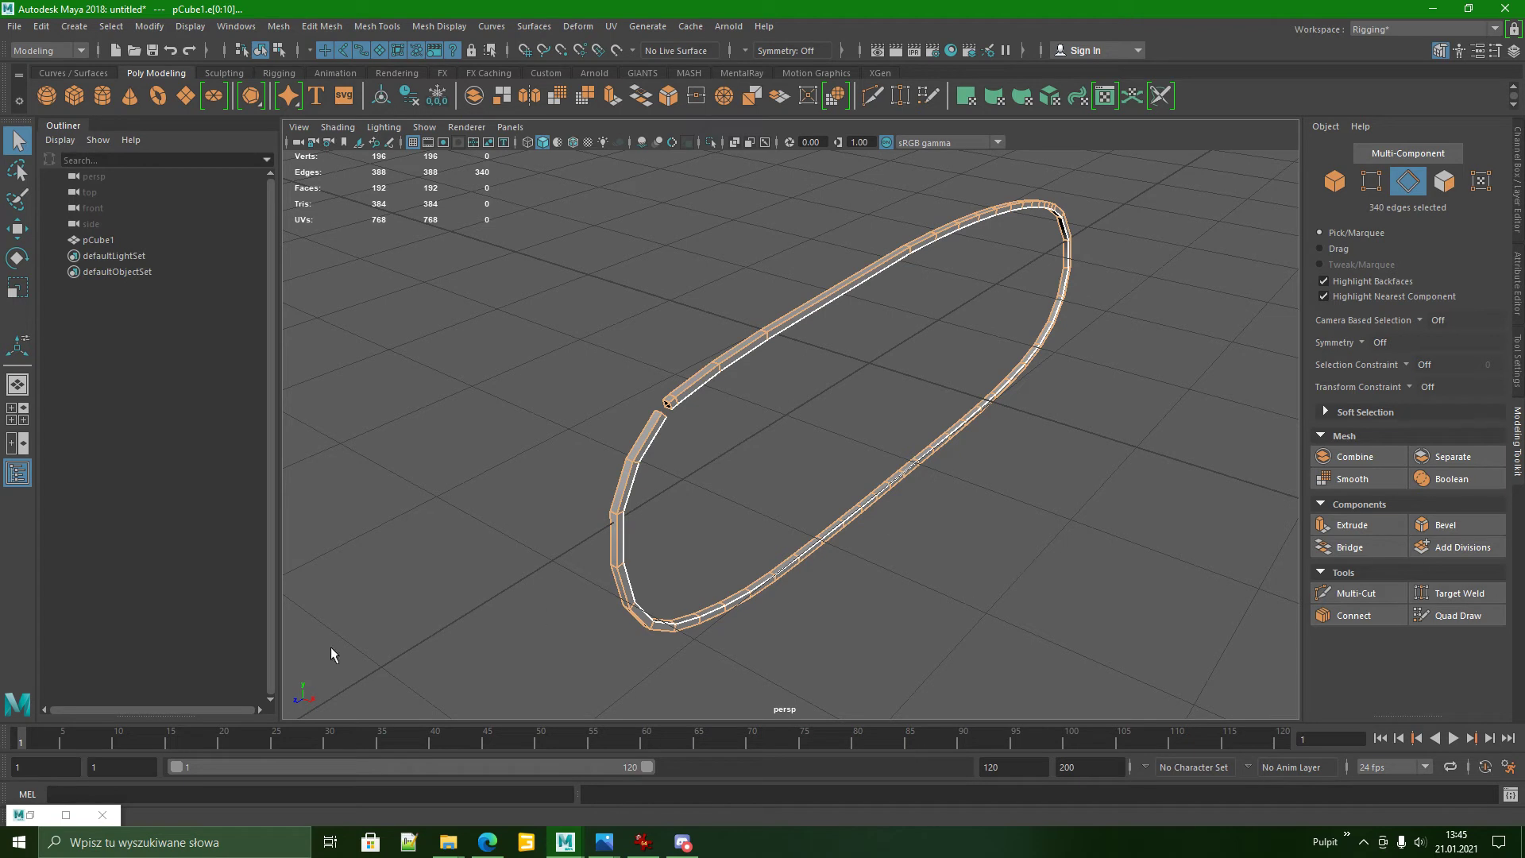
Move and sew the selected edges' UVs into one continuous straight strip and inspect the strip.
{"action": "left_click", "coordinate": [66, 815]}
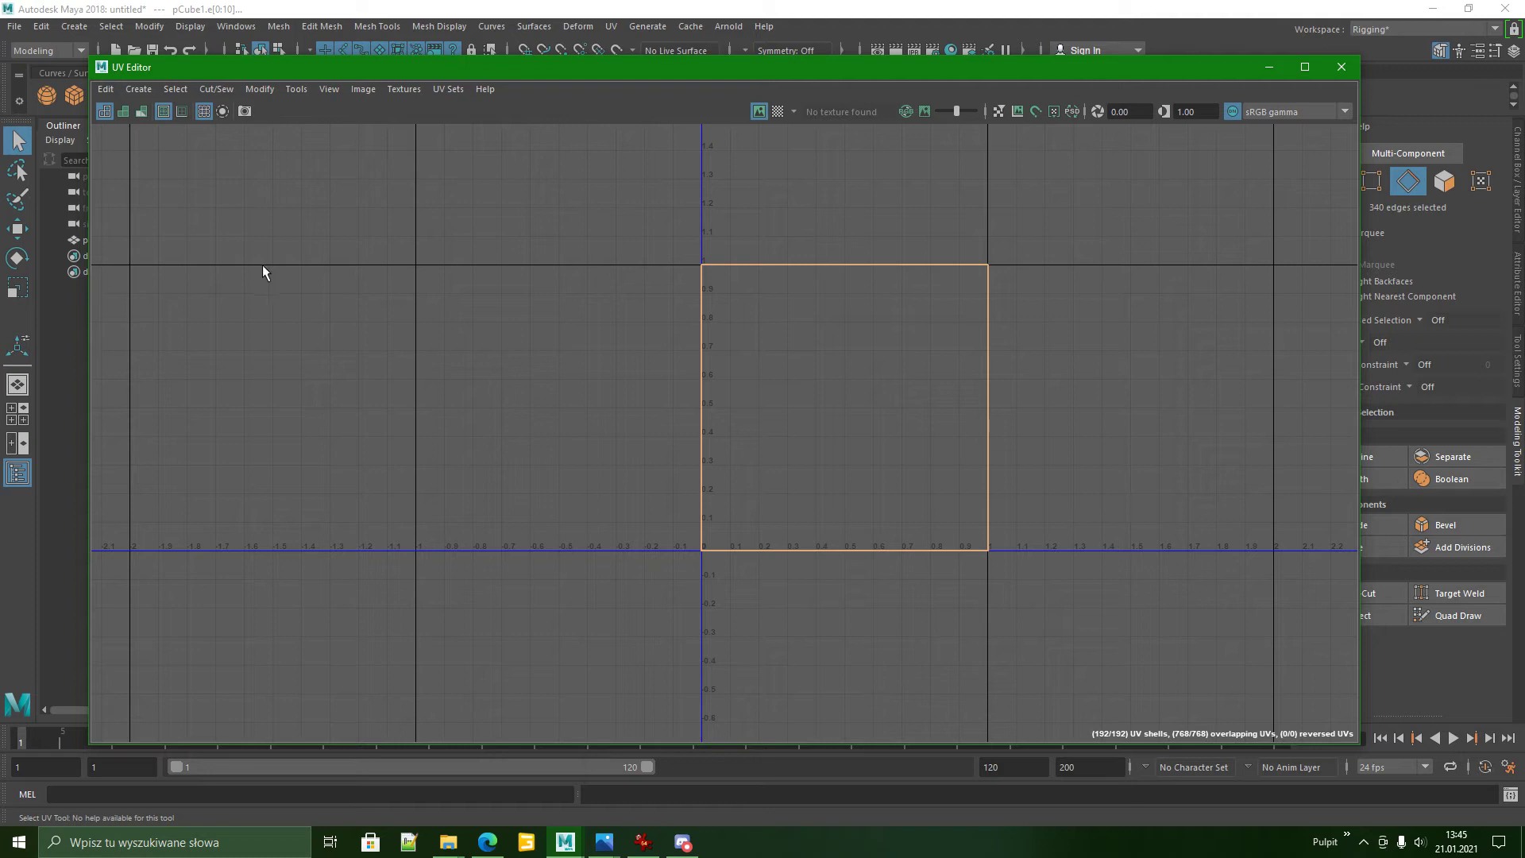
{"action": "left_click", "coordinate": [217, 89]}
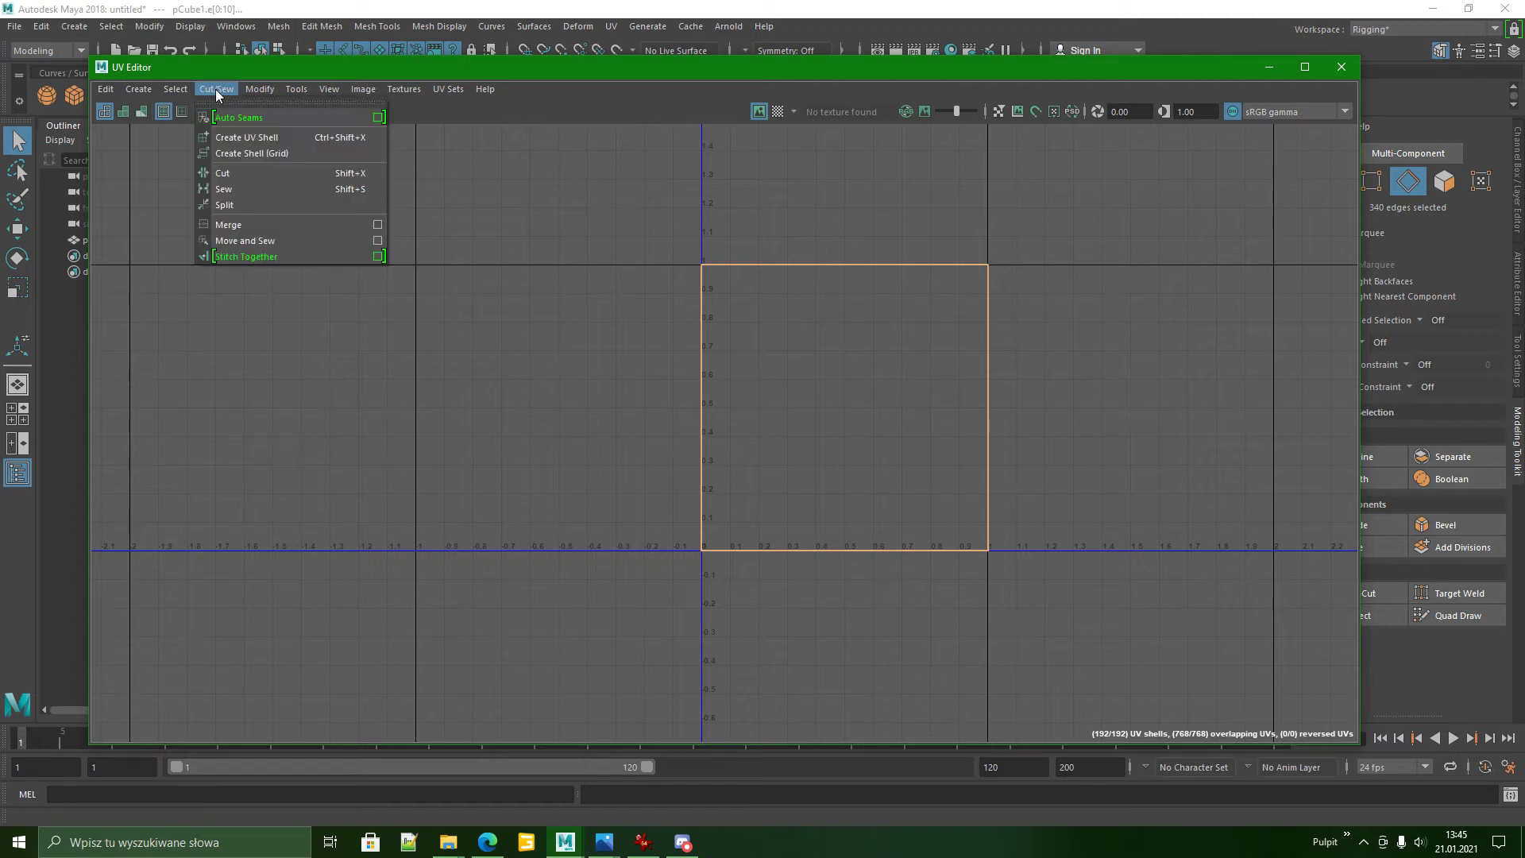
{"action": "left_click", "coordinate": [247, 240]}
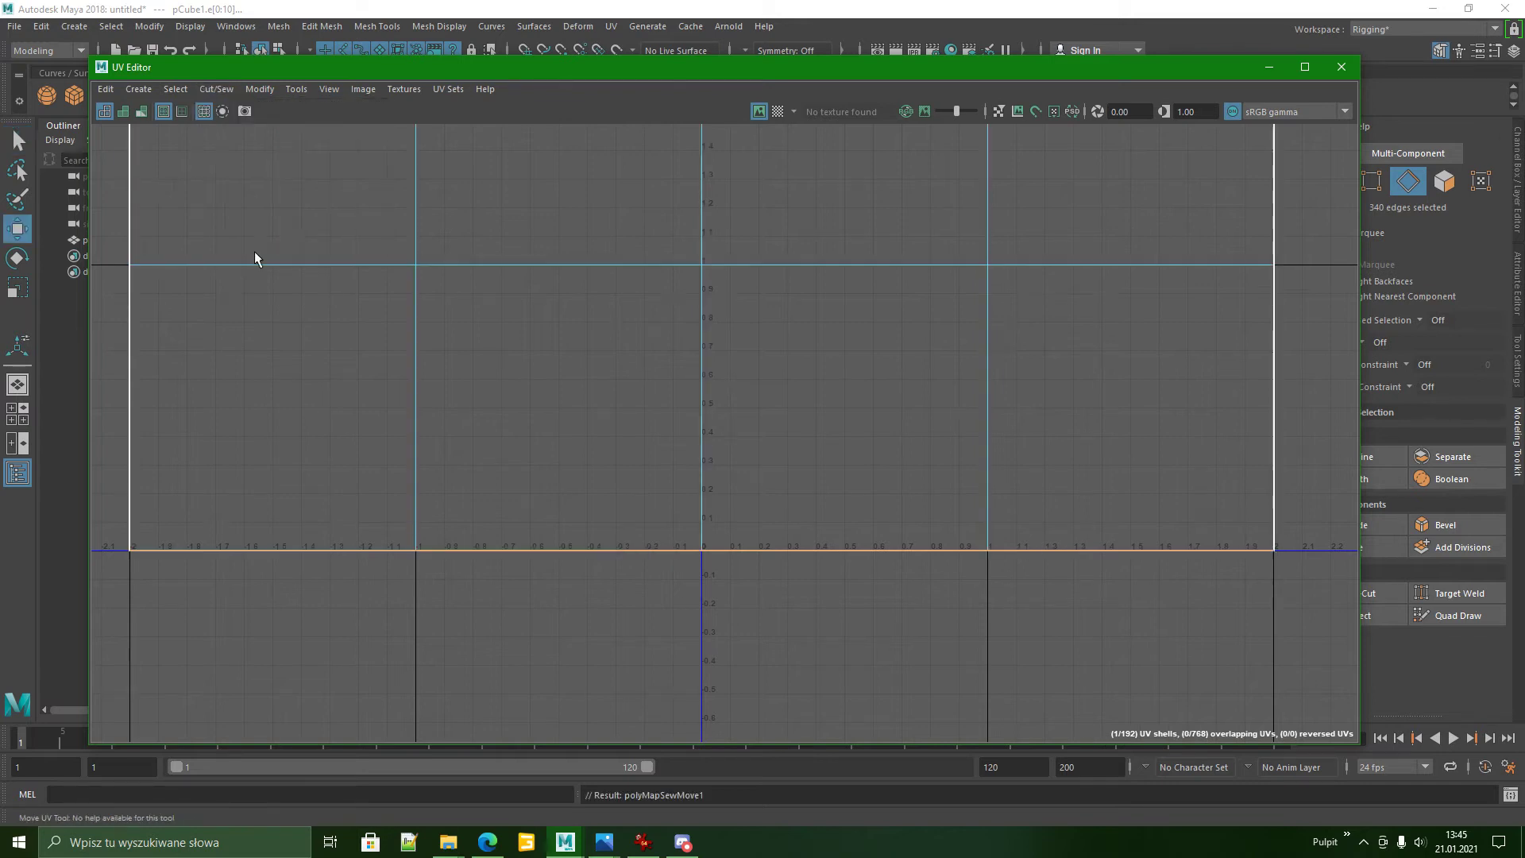
{"action": "key", "text": "w"}
{"action": "scroll", "coordinate": [712, 432], "scroll_direction": "down", "scroll_amount": 5}
{"action": "scroll", "coordinate": [712, 430], "scroll_direction": "down", "scroll_amount": 2}
{"action": "middle_click_drag", "start_coordinate": [708, 304], "coordinate": [715, 568], "text": "alt"}
{"action": "middle_click_drag", "start_coordinate": [685, 350], "coordinate": [684, 453], "text": "alt"}
{"action": "scroll", "coordinate": [685, 453], "scroll_direction": "down", "scroll_amount": 4}
{"action": "scroll", "coordinate": [684, 459], "scroll_direction": "down", "scroll_amount": 3}
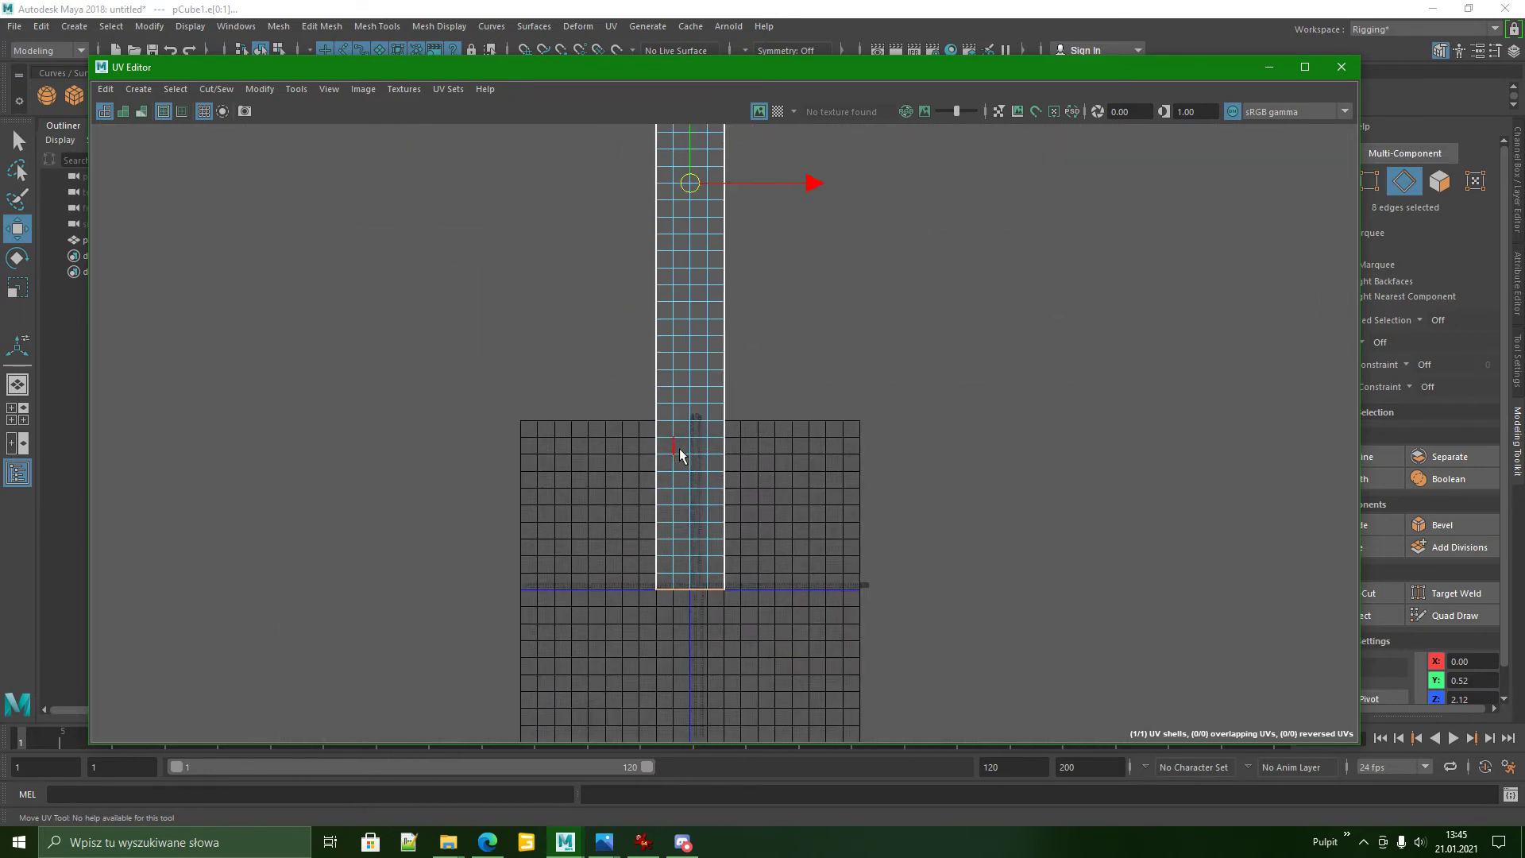
{"action": "middle_click_drag", "start_coordinate": [681, 401], "coordinate": [677, 479], "text": "alt"}
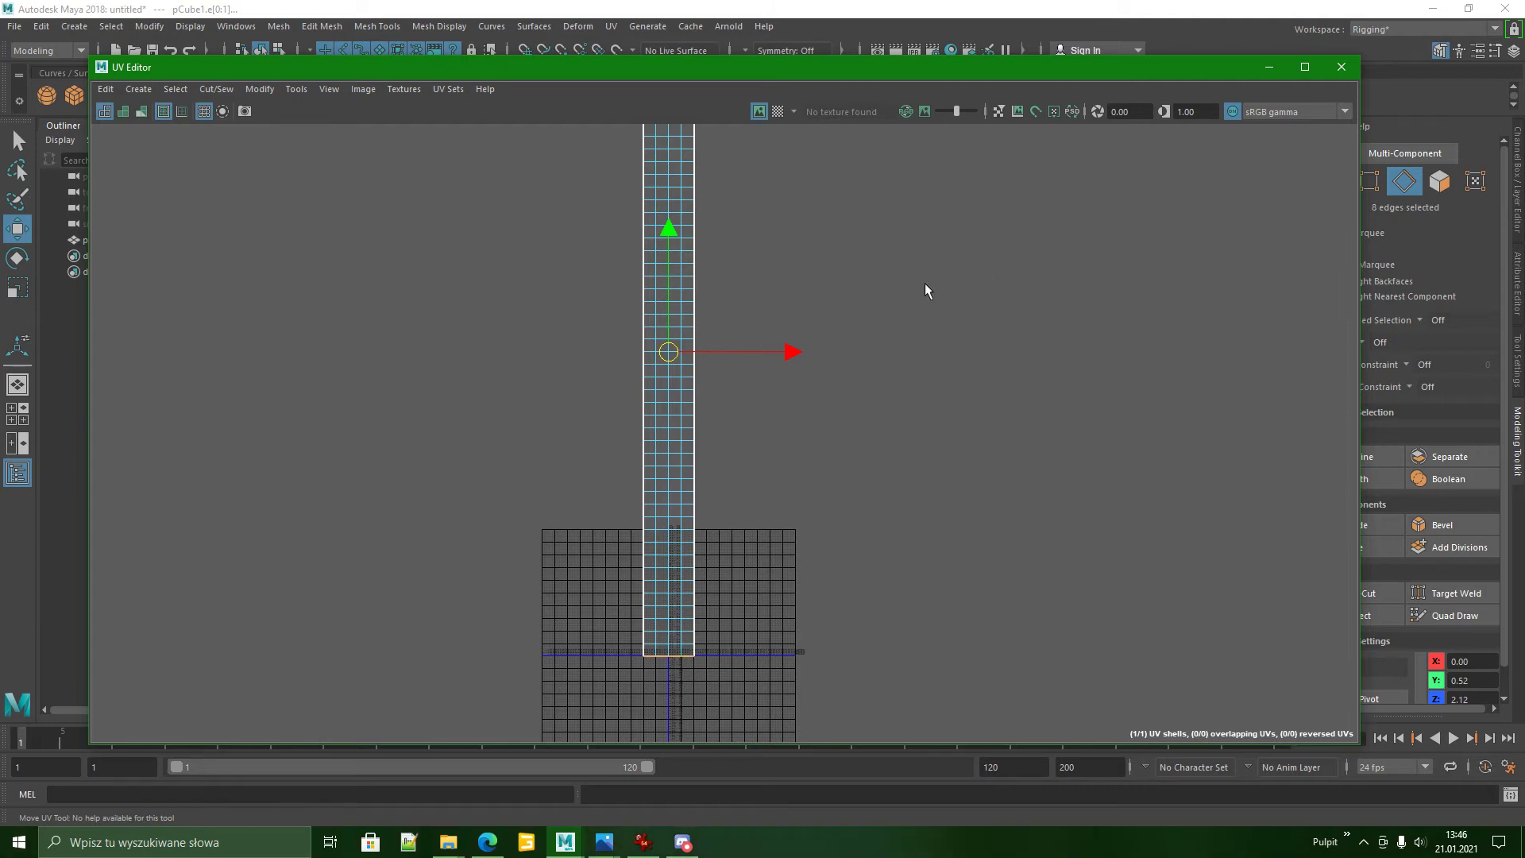
Close the UV Editor, return the tube to object selection and assign it a new Lambert material.
{"action": "left_click", "coordinate": [1342, 68]}
{"action": "left_click_drag", "start_coordinate": [940, 381], "coordinate": [858, 437], "text": "alt"}
{"action": "right_click_drag", "start_coordinate": [866, 436], "coordinate": [914, 359]}
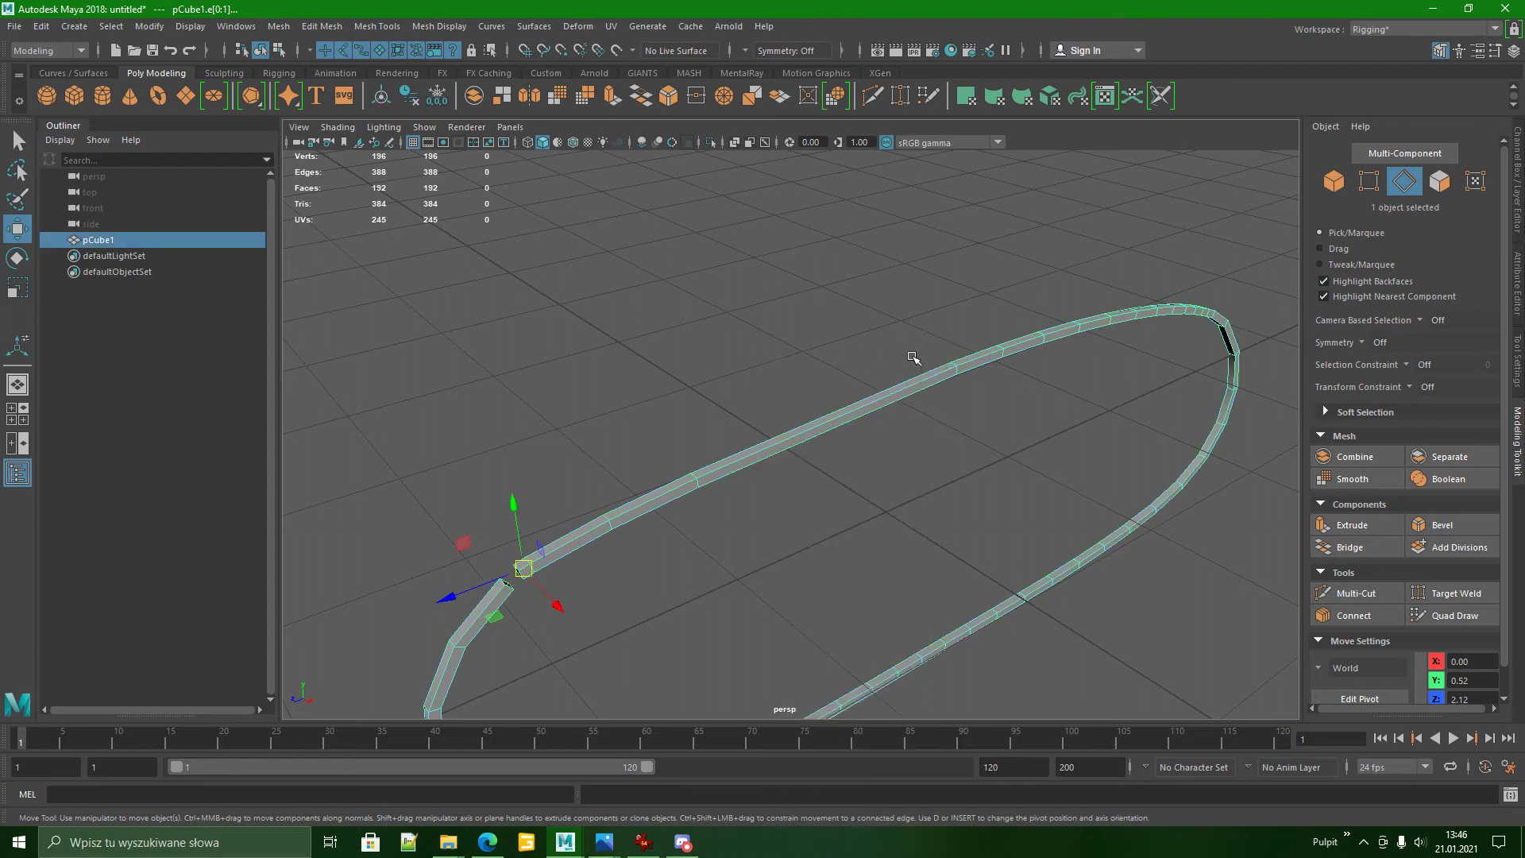
{"action": "left_click_drag", "start_coordinate": [949, 496], "coordinate": [890, 455], "text": "alt"}
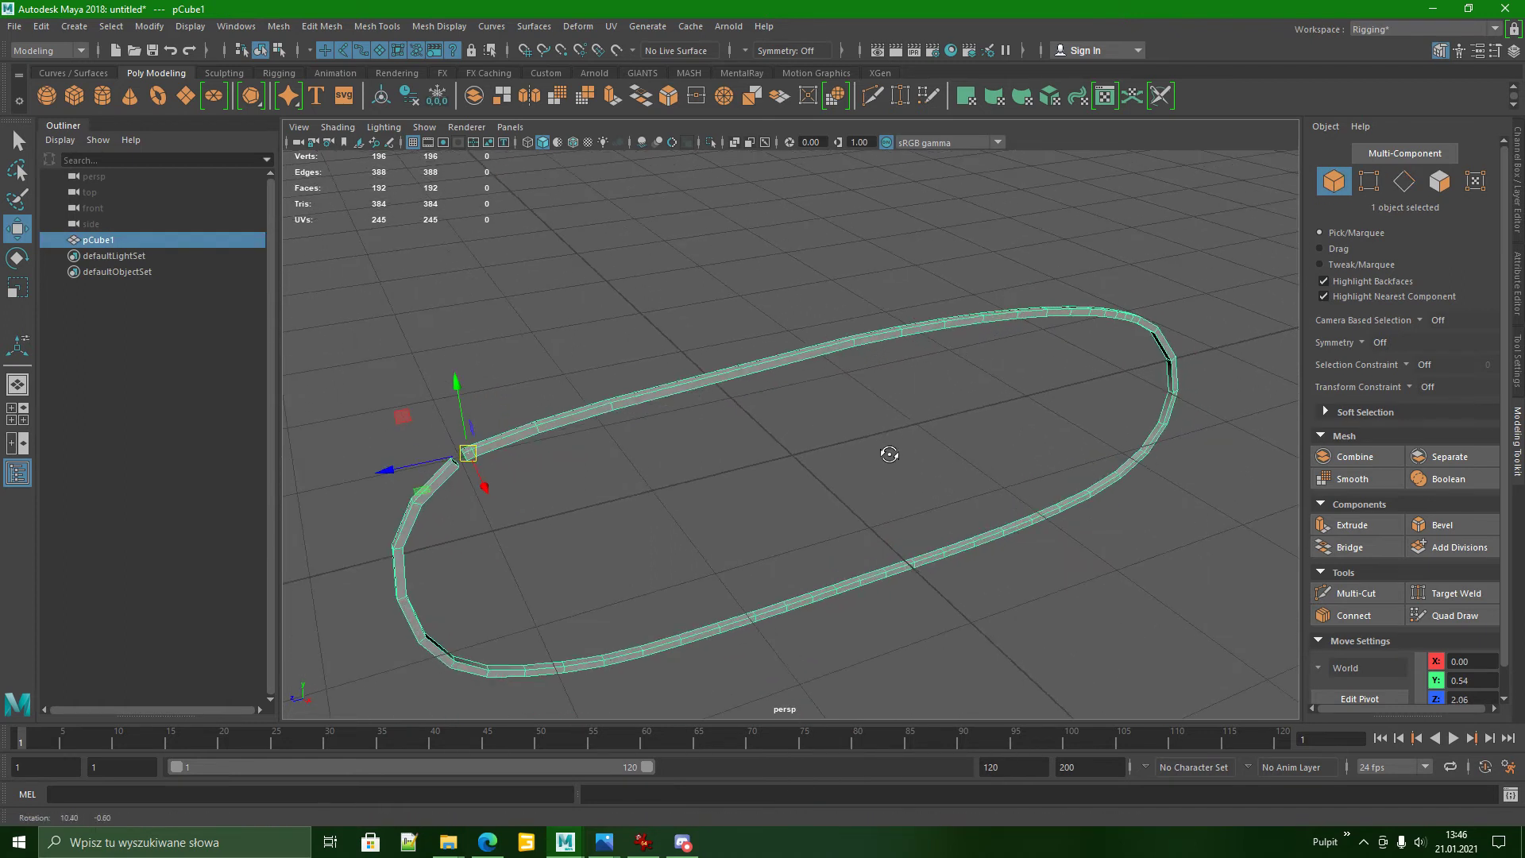
{"action": "right_click_drag", "start_coordinate": [809, 354], "coordinate": [814, 767]}
{"action": "left_click", "coordinate": [804, 766]}
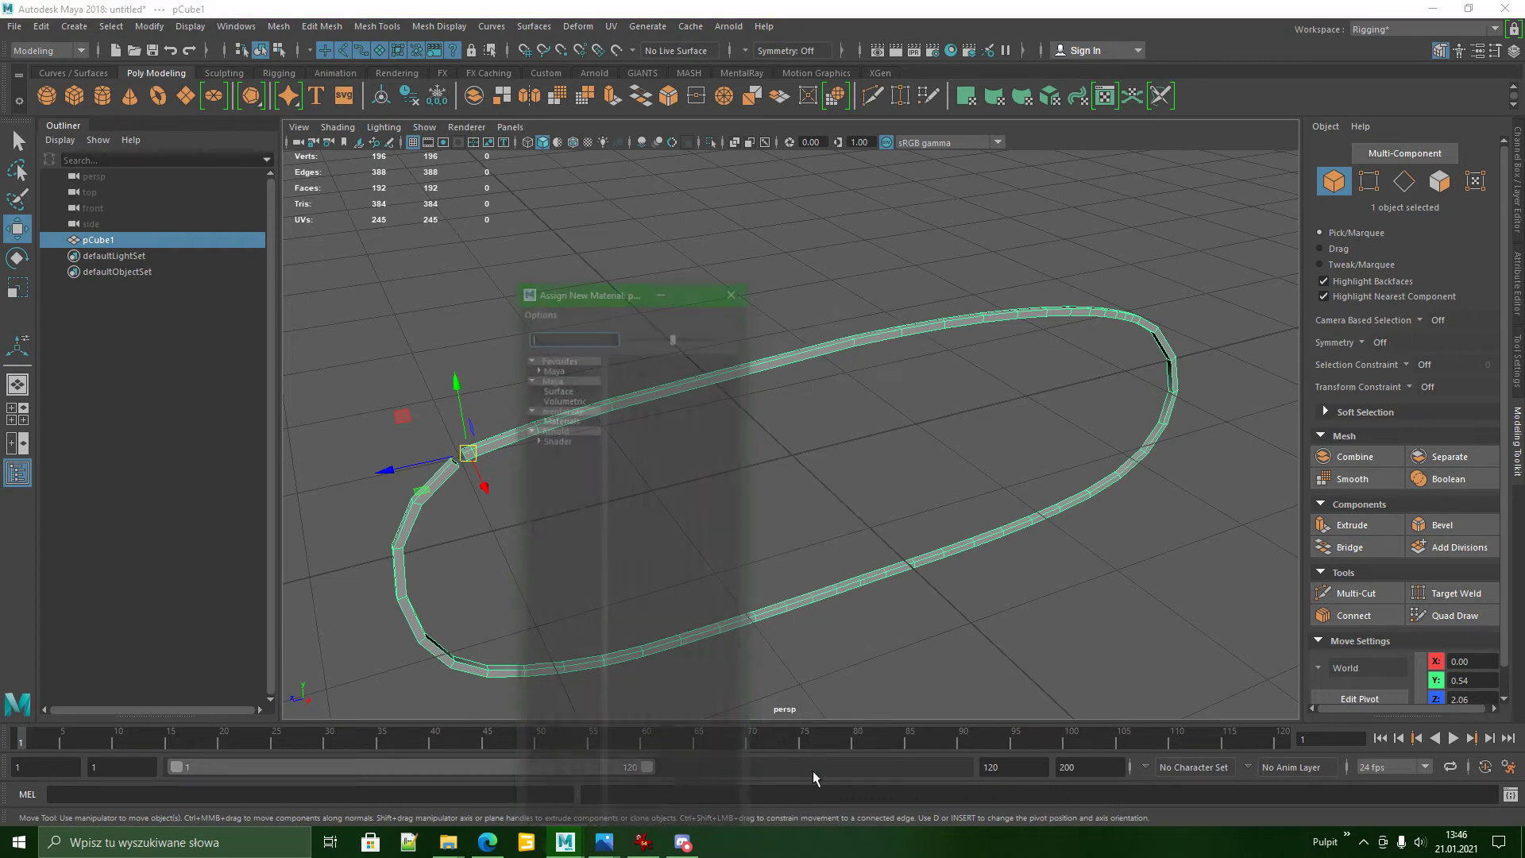
{"action": "left_click", "coordinate": [644, 513]}
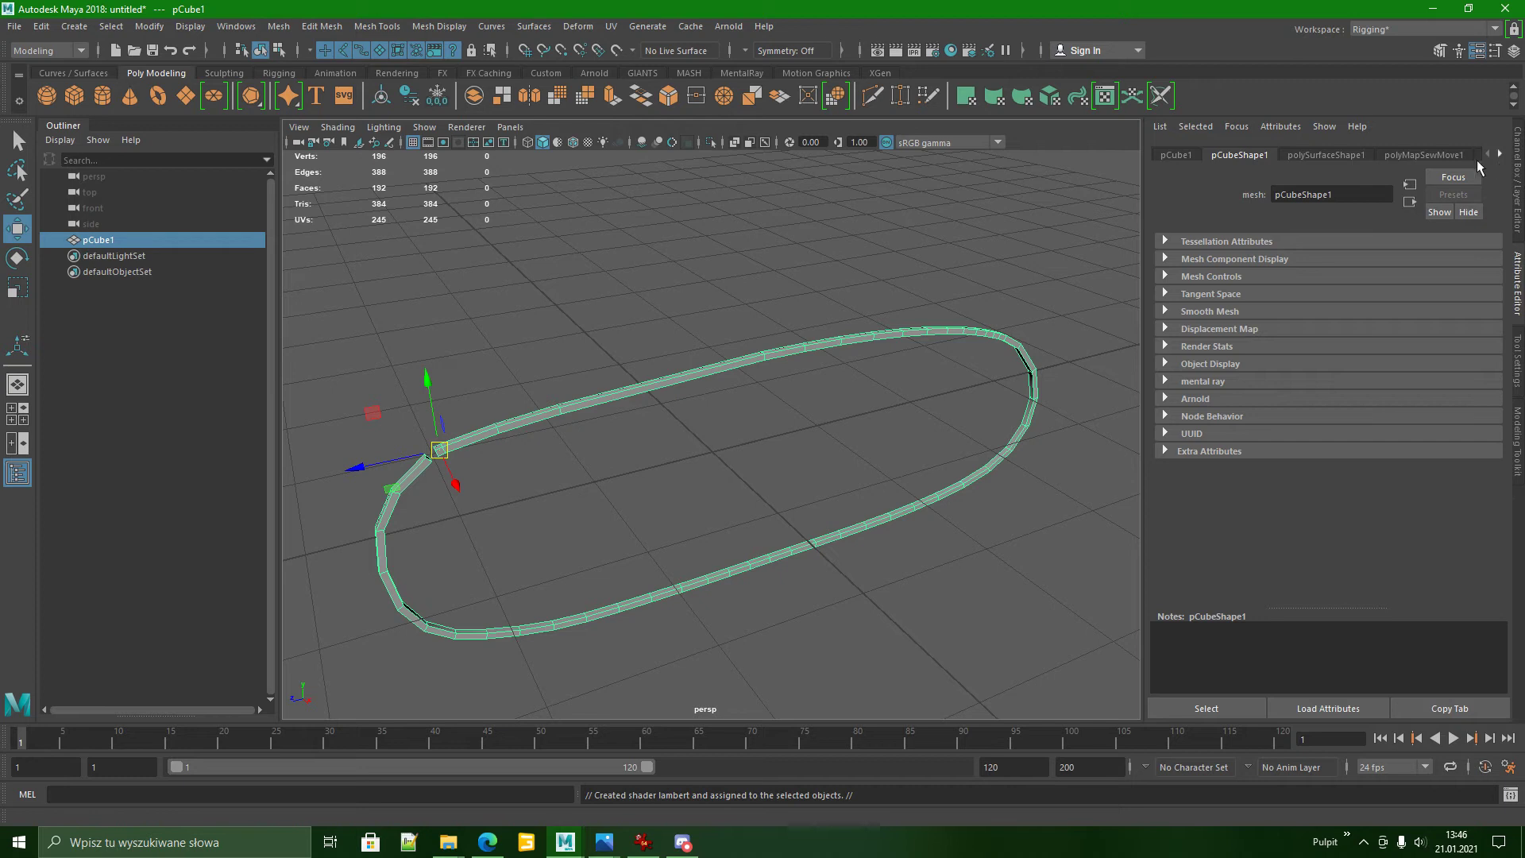
Rename the new Lambert material as pasy_mat.
{"action": "double_click", "coordinate": [1353, 201]}
{"action": "type", "text": "pasy_ma"}
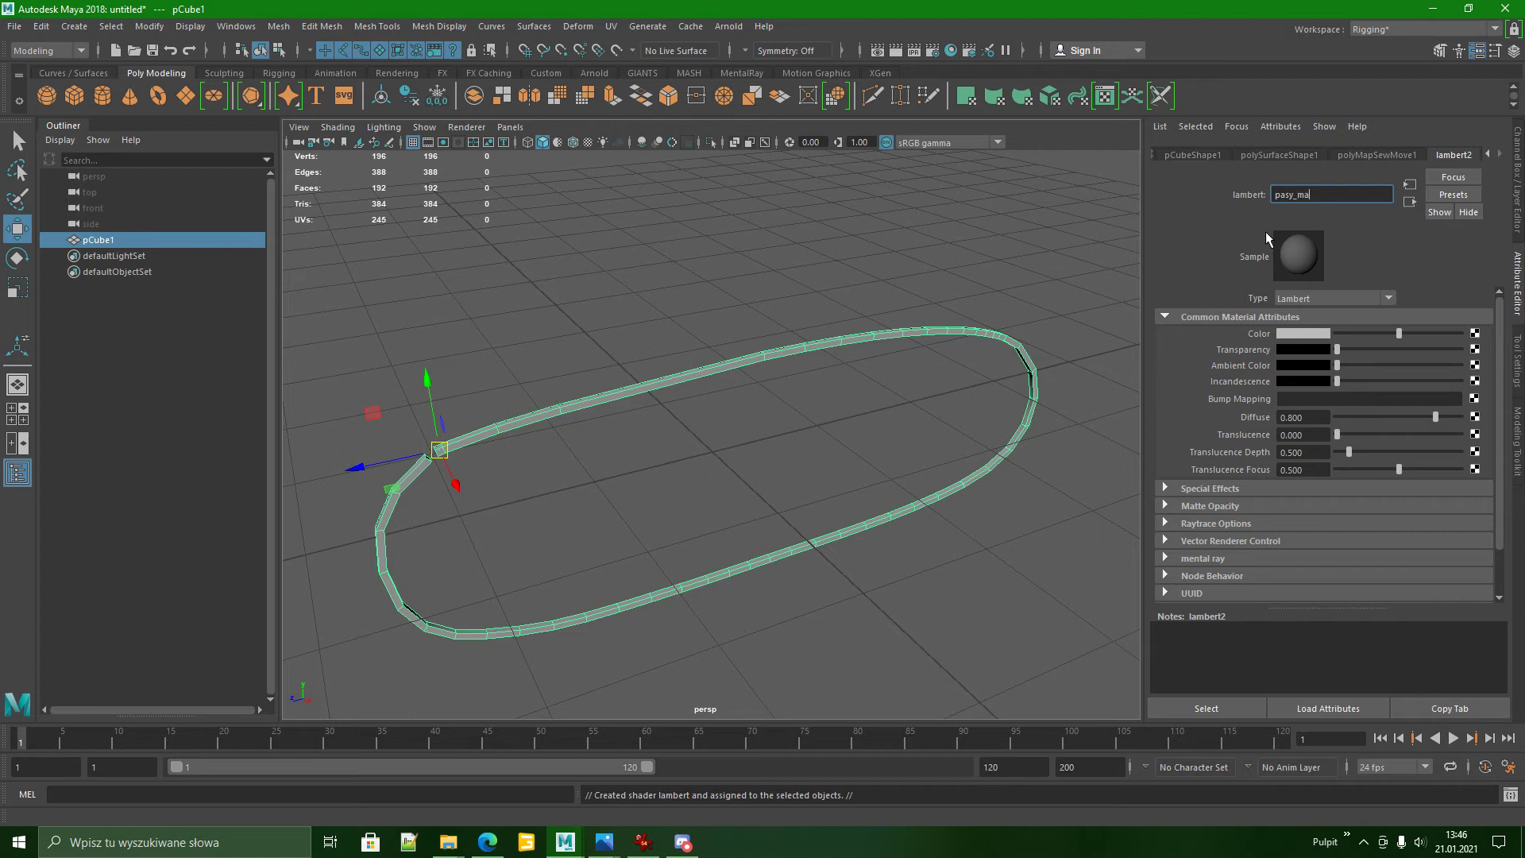
{"action": "type", "text": "t"}
{"action": "key", "text": "Return"}
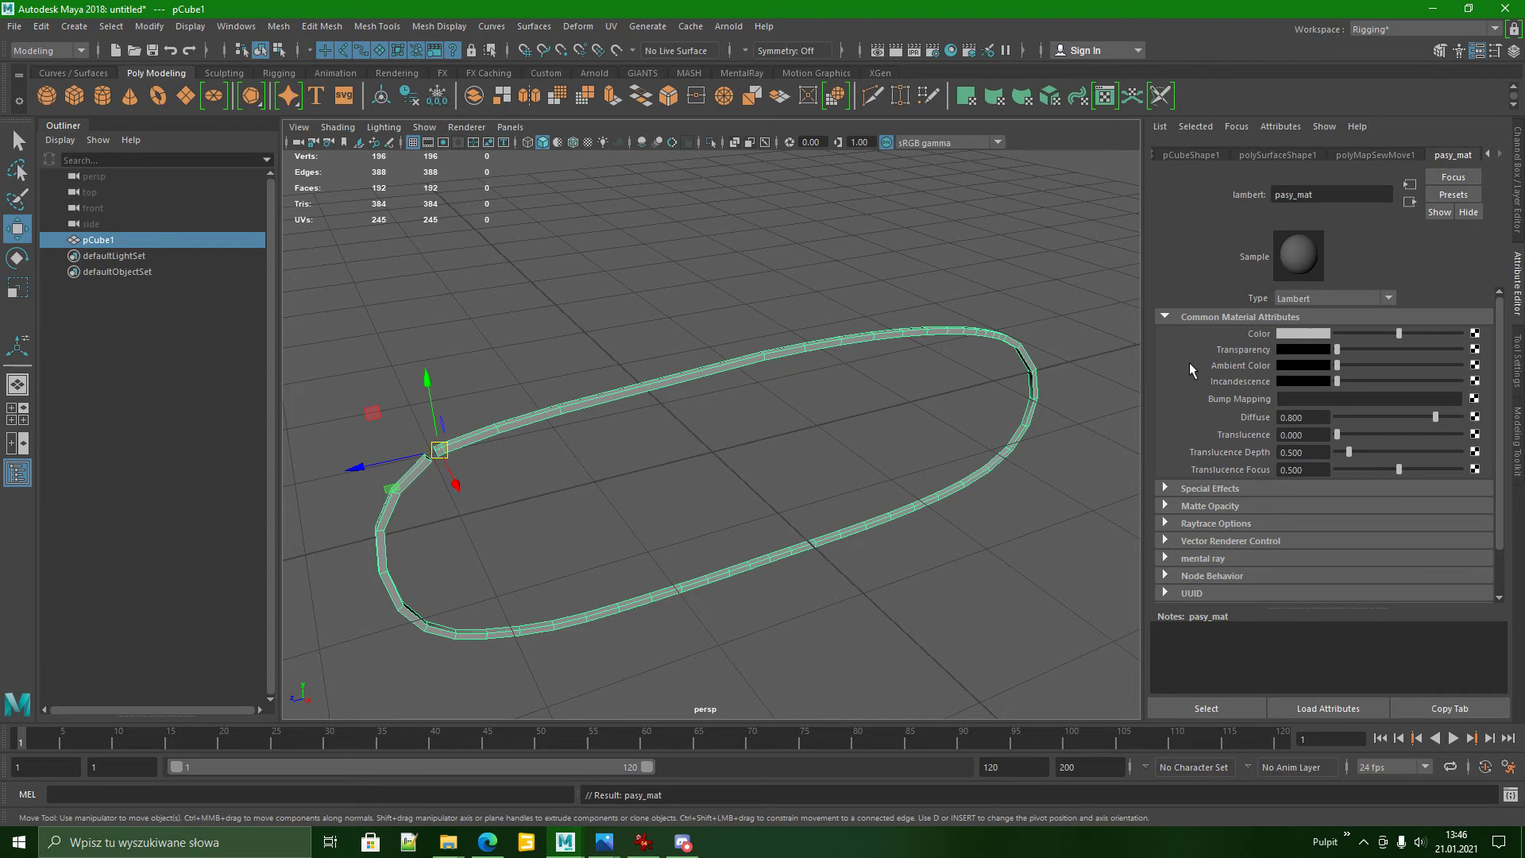
Map the pasy_mat material's Color to a file texture, loading z056Chain_diffuse.dds from the pas folder on the desktop (Pulpit).
{"action": "left_click", "coordinate": [1474, 349]}
{"action": "left_click", "coordinate": [713, 421]}
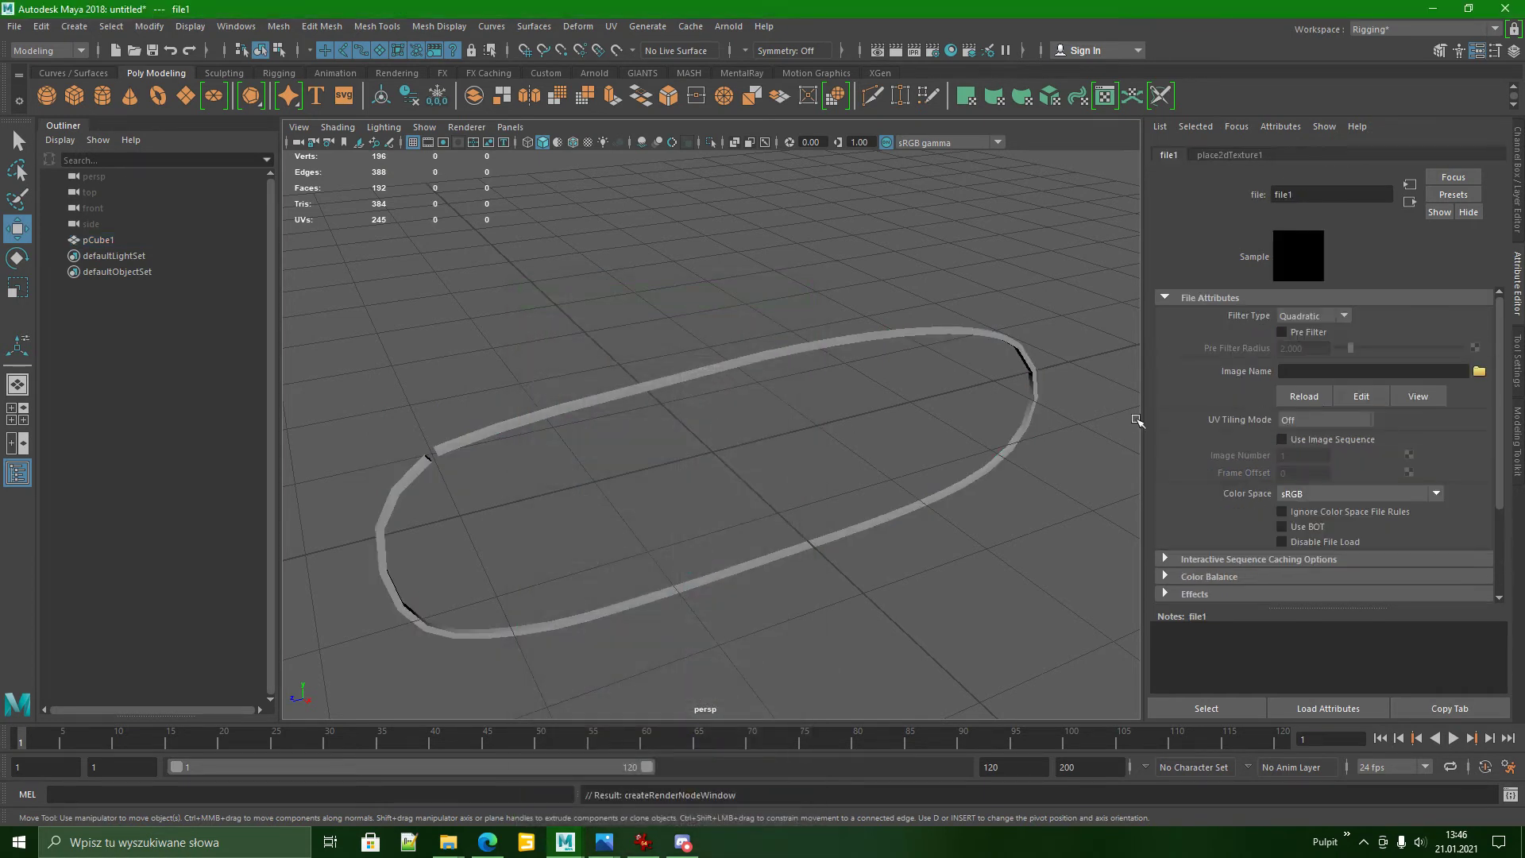
{"action": "left_click", "coordinate": [1480, 372]}
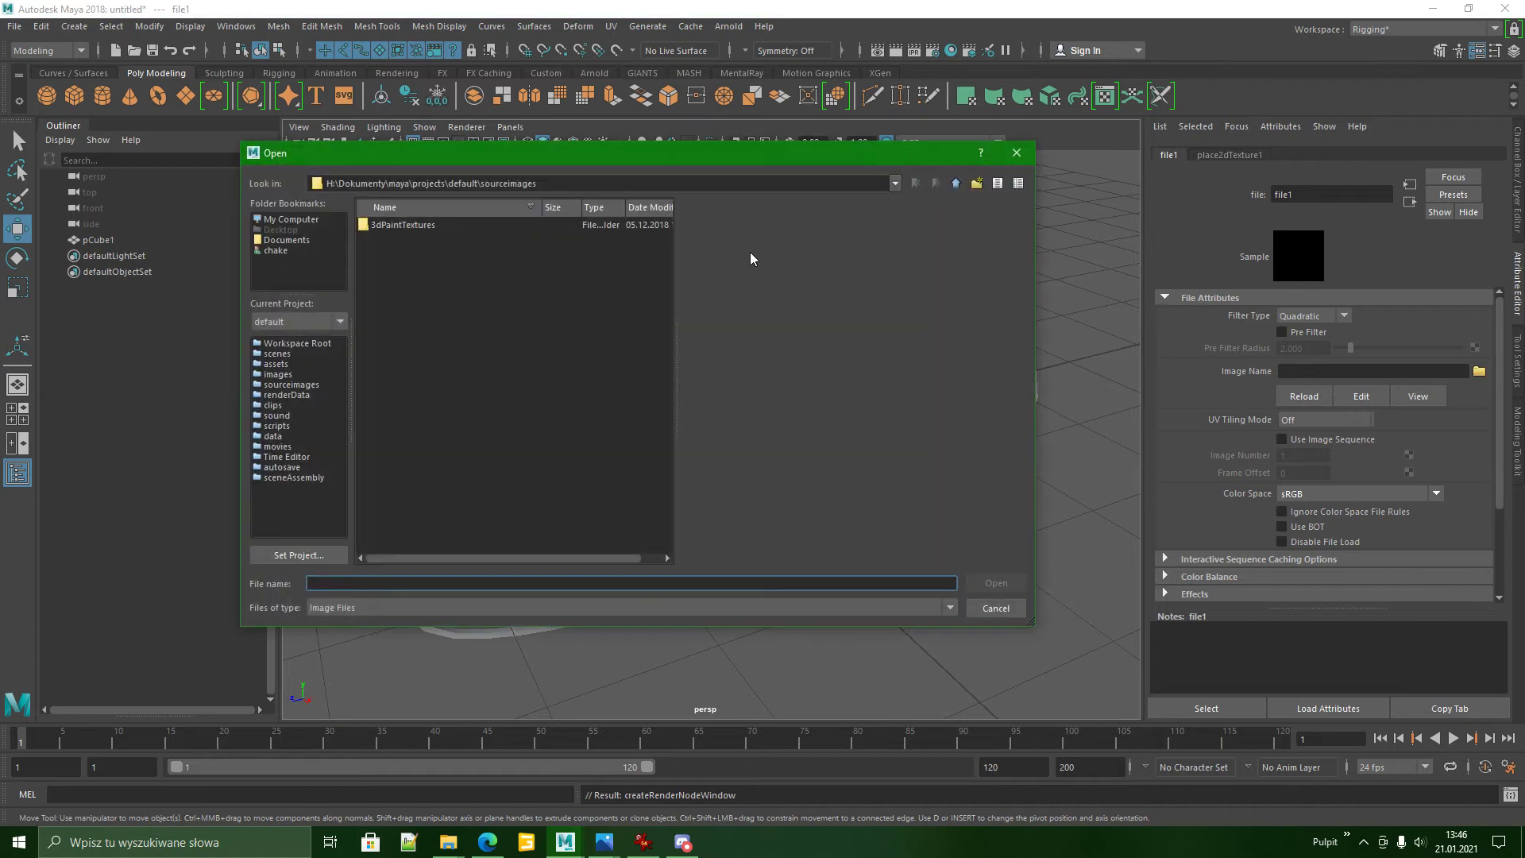
{"action": "left_click", "coordinate": [275, 253]}
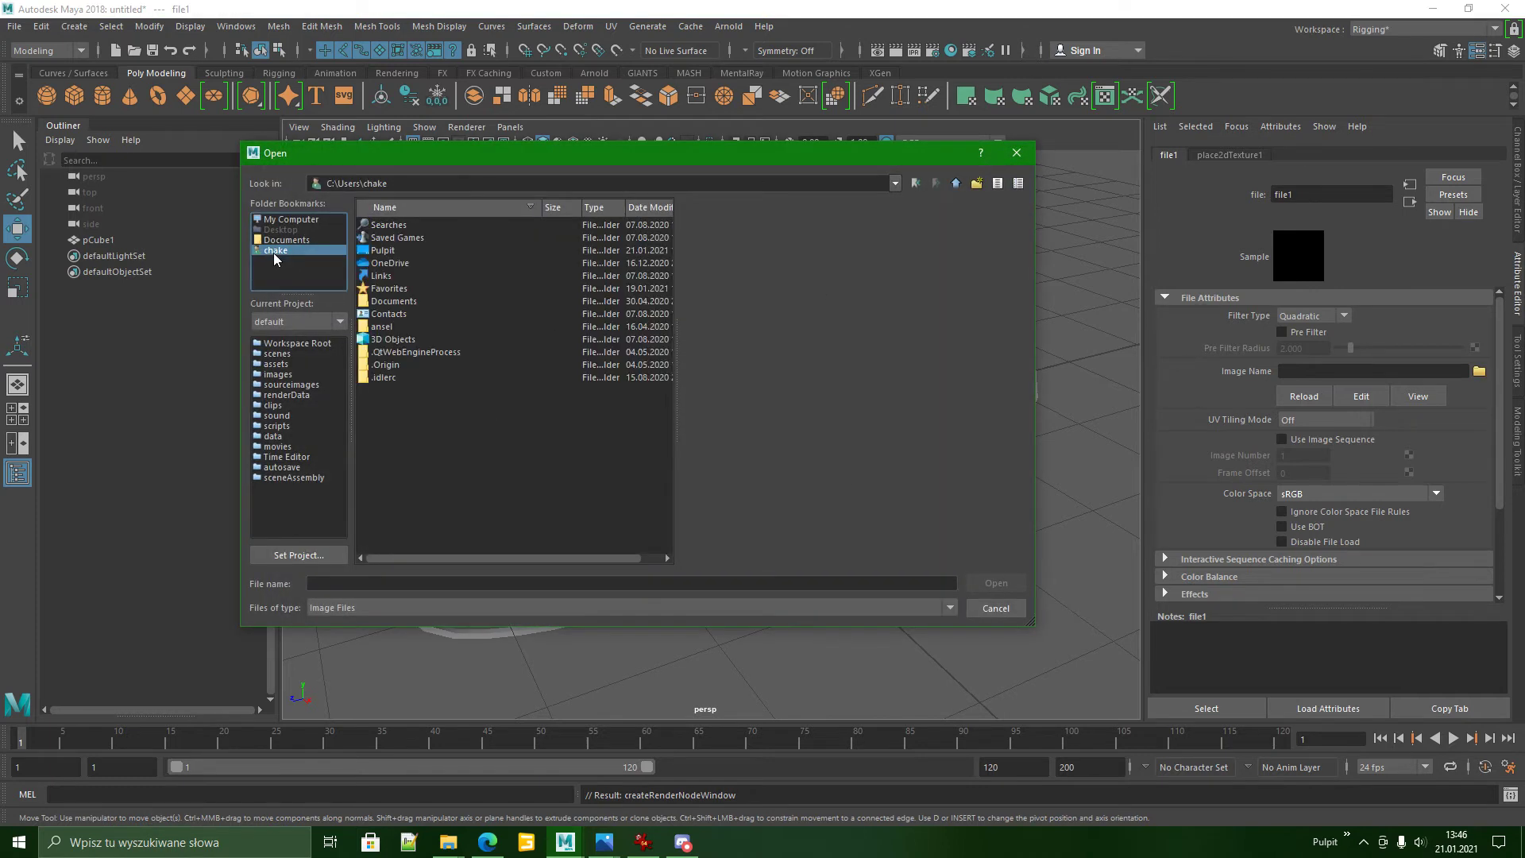
{"action": "double_click", "coordinate": [382, 251]}
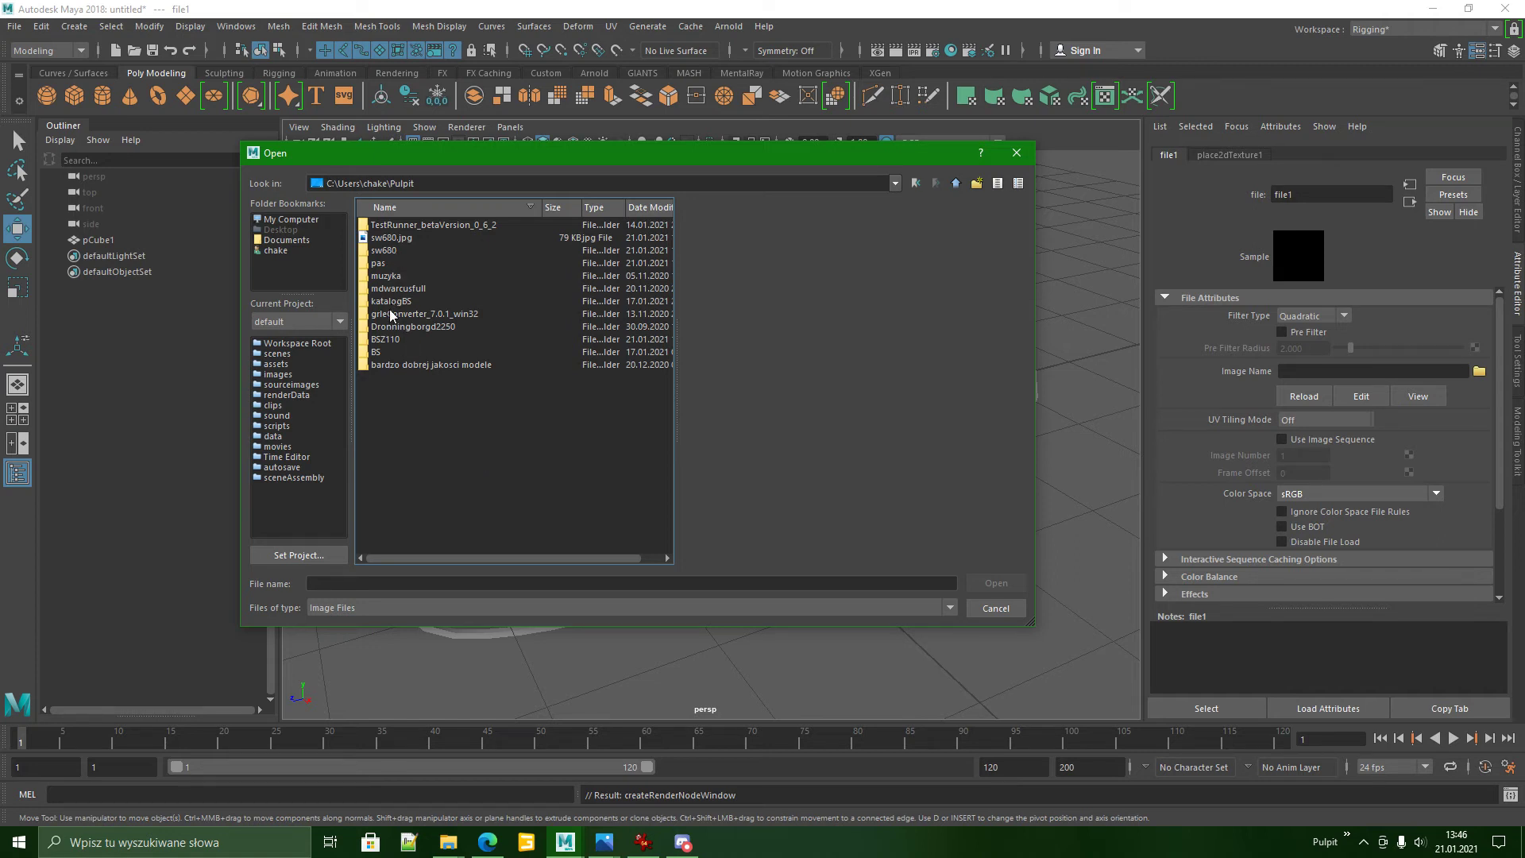
{"action": "double_click", "coordinate": [379, 264]}
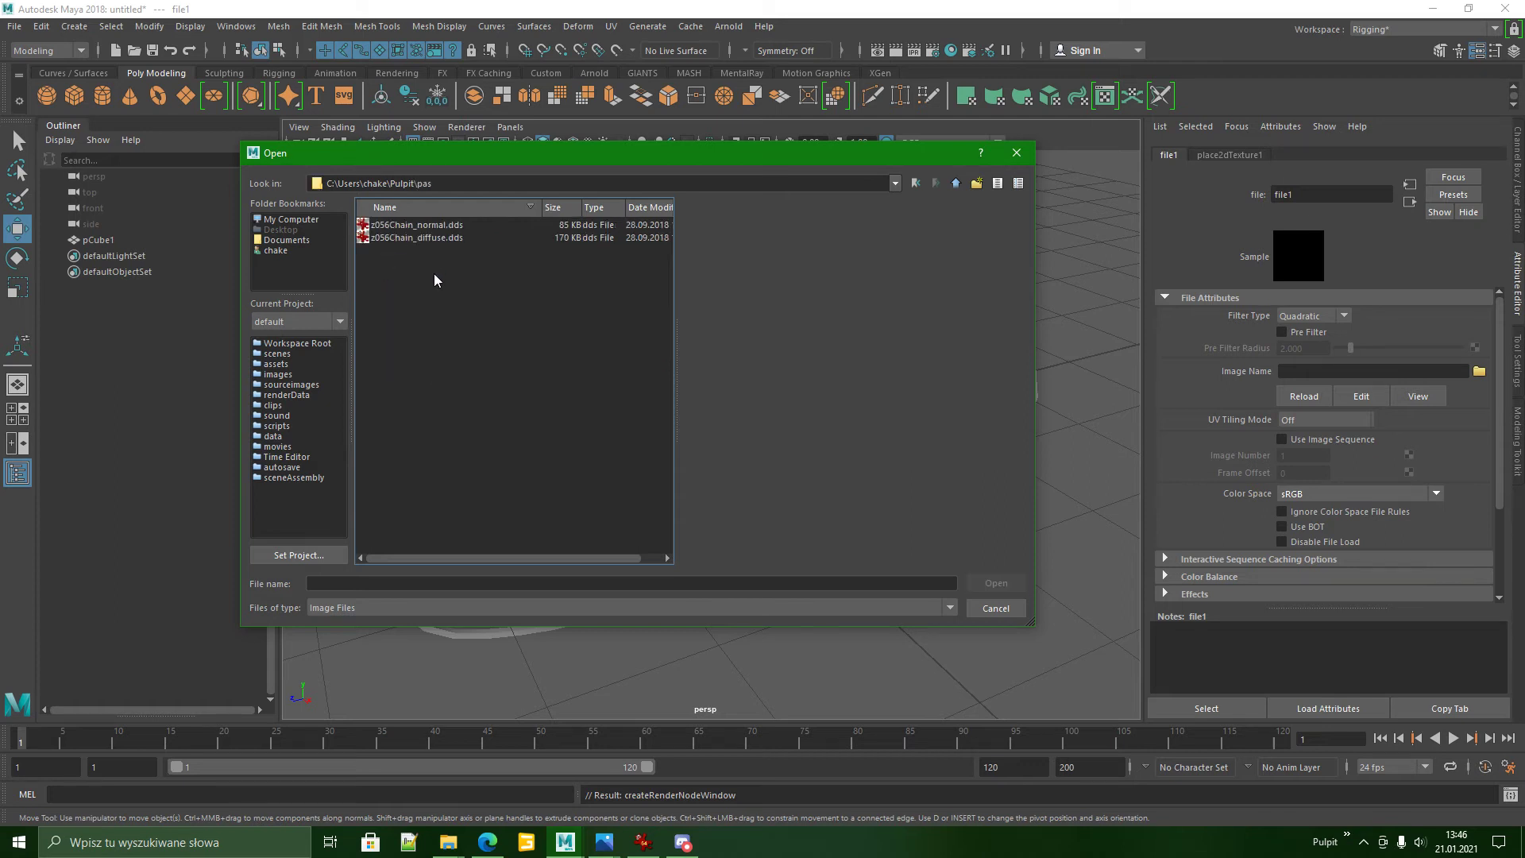
{"action": "left_click", "coordinate": [400, 238]}
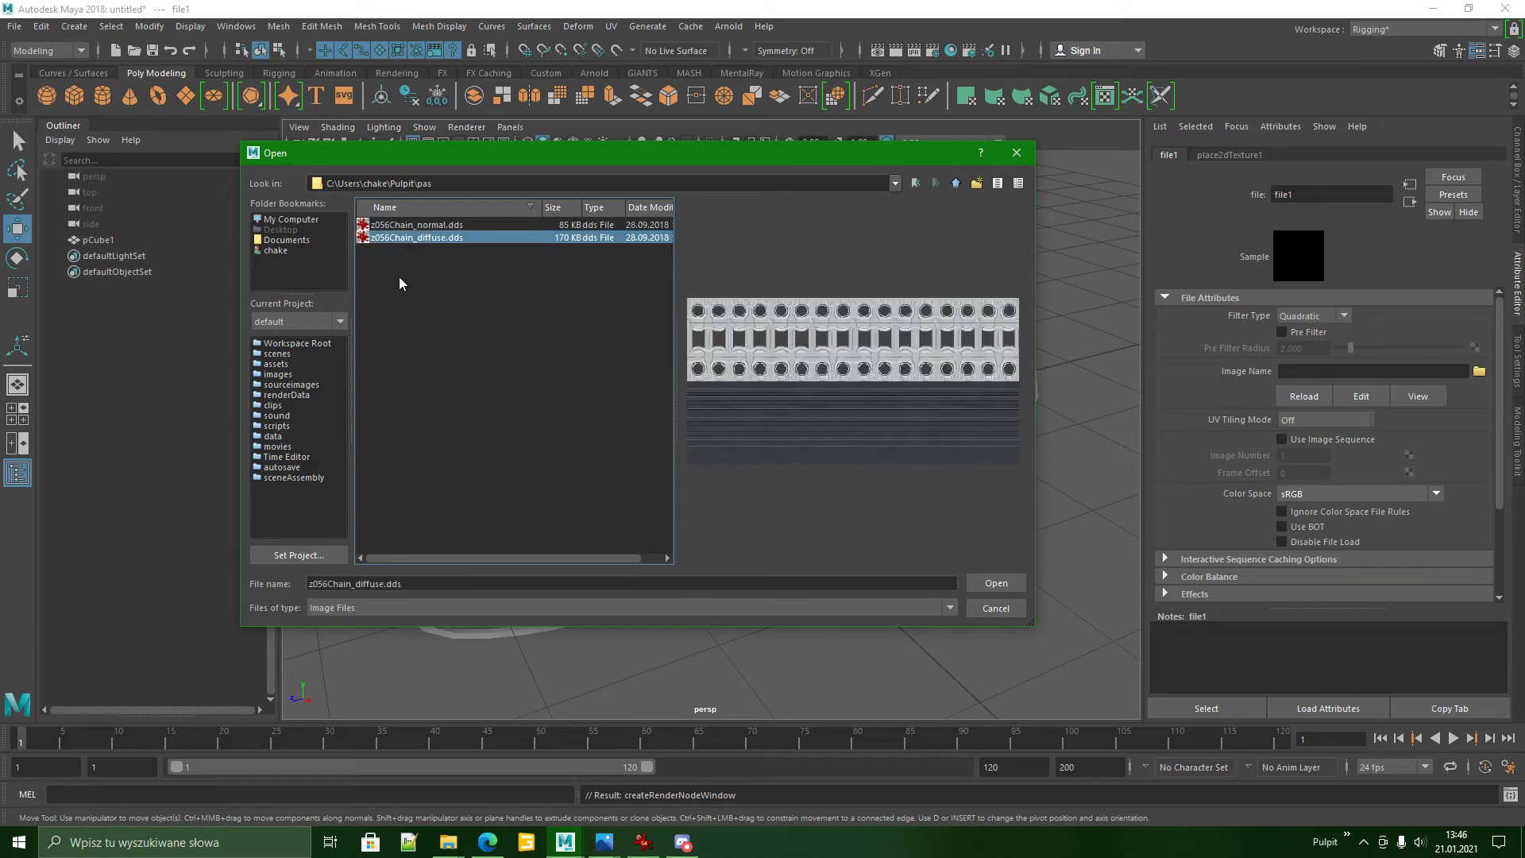
{"action": "double_click", "coordinate": [383, 238]}
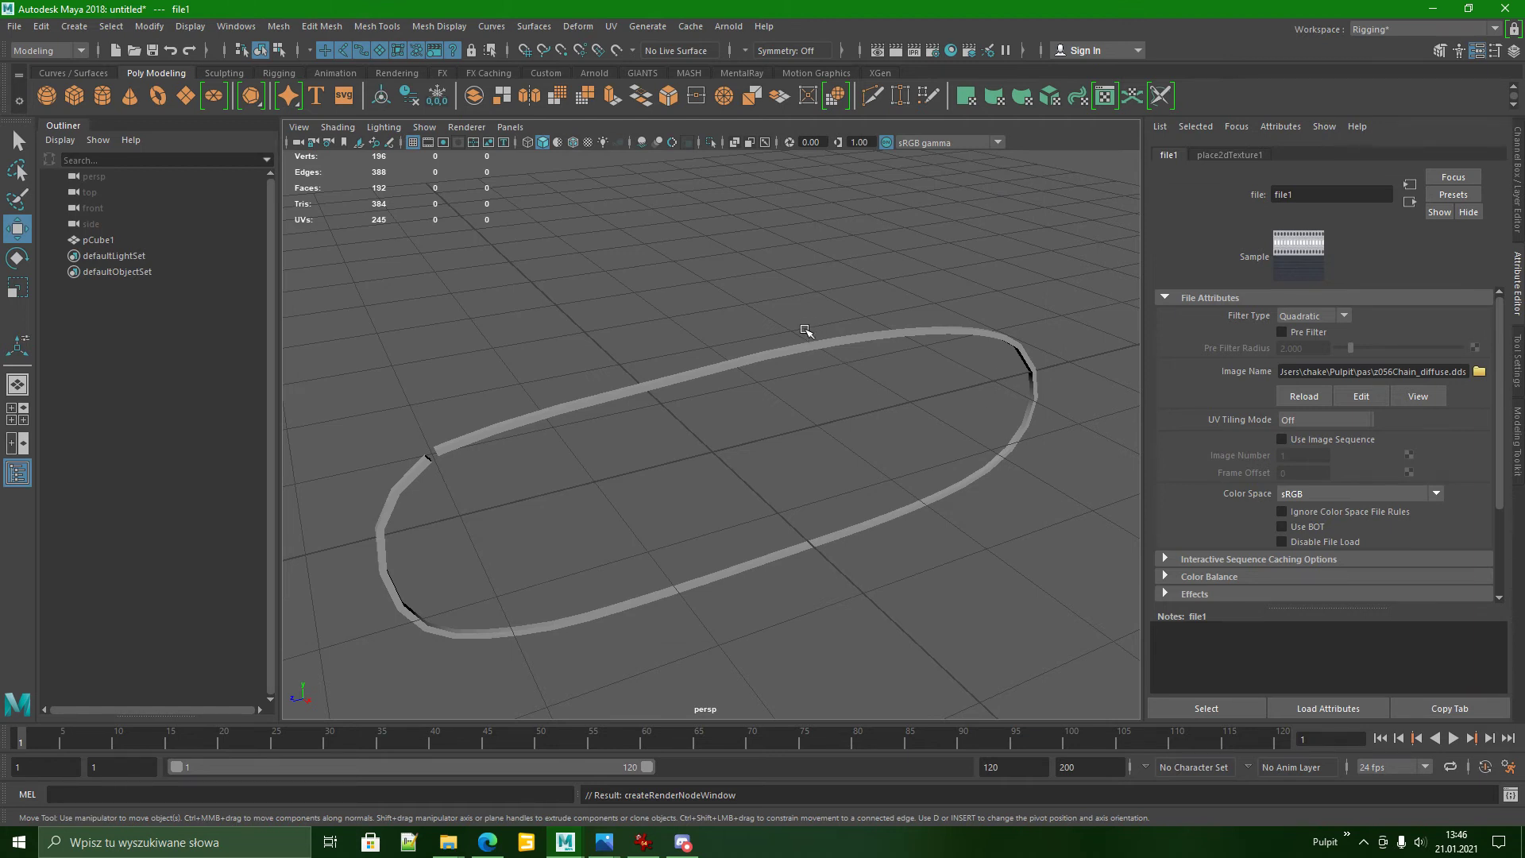
Select the tube, turn on textured shaded display and inspect the diffuse texture along its surface.
{"action": "left_click", "coordinate": [786, 389]}
{"action": "left_click", "coordinate": [767, 368]}
{"action": "key", "text": "6"}
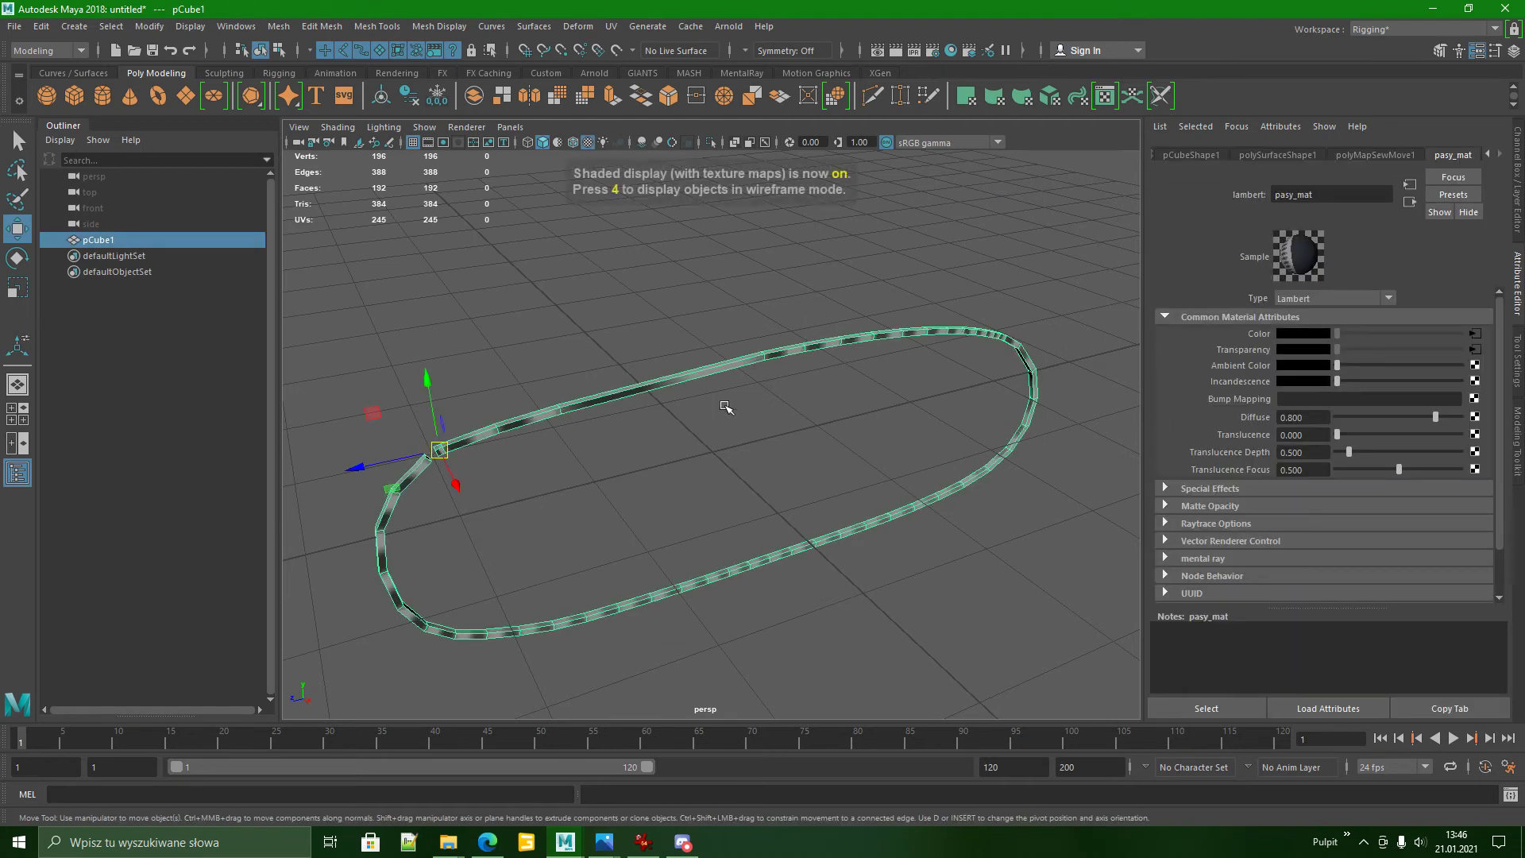
{"action": "scroll", "coordinate": [724, 406], "scroll_direction": "up", "scroll_amount": 4}
{"action": "left_click_drag", "start_coordinate": [755, 414], "coordinate": [756, 402], "text": "alt"}
{"action": "middle_click_drag", "start_coordinate": [755, 402], "coordinate": [864, 350], "text": "alt"}
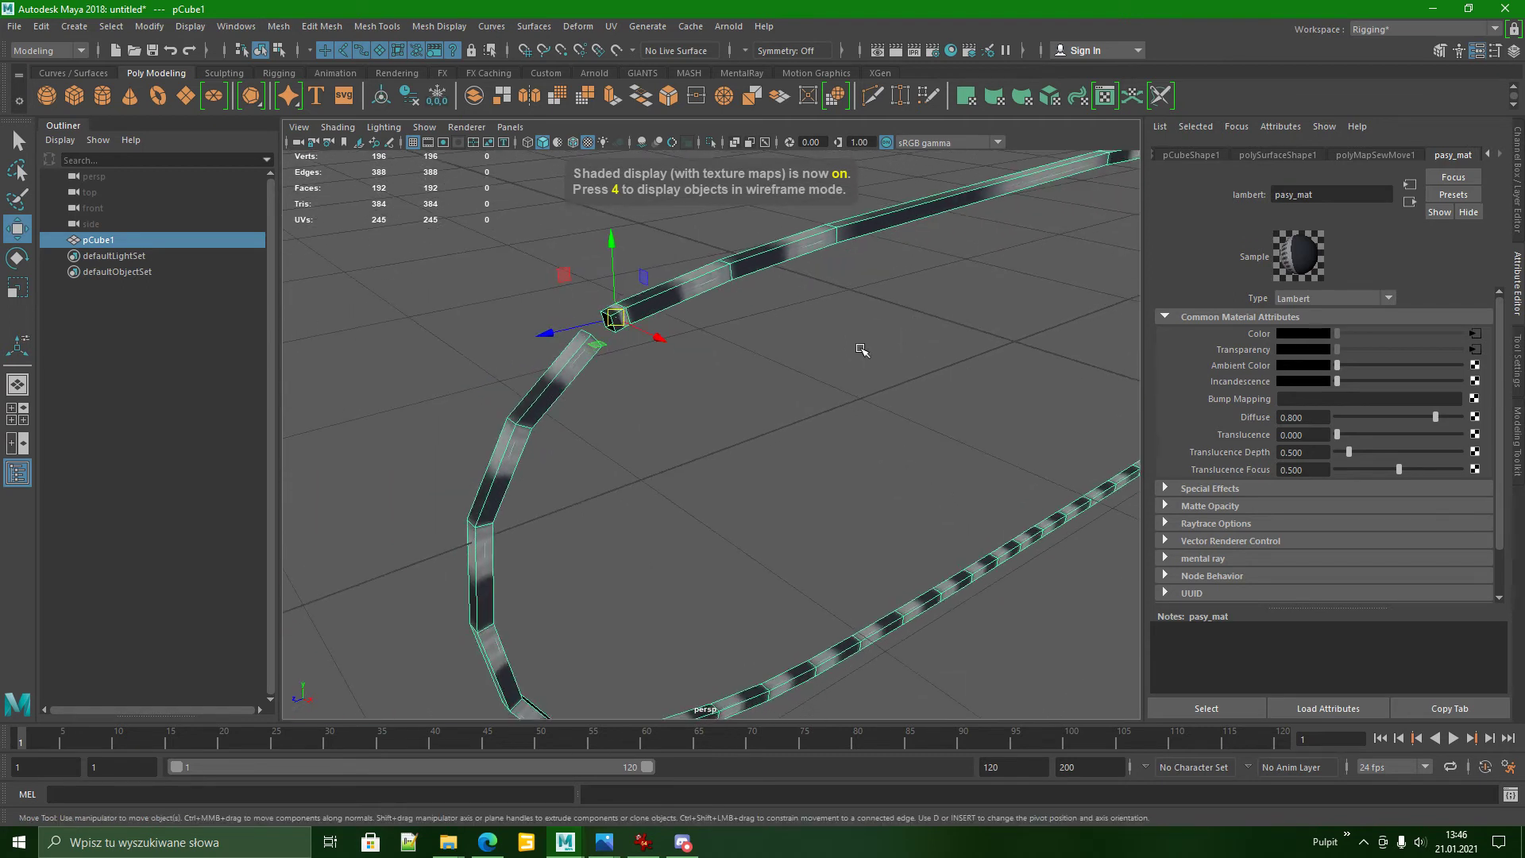
{"action": "left_click_drag", "start_coordinate": [699, 446], "coordinate": [775, 345], "text": "alt"}
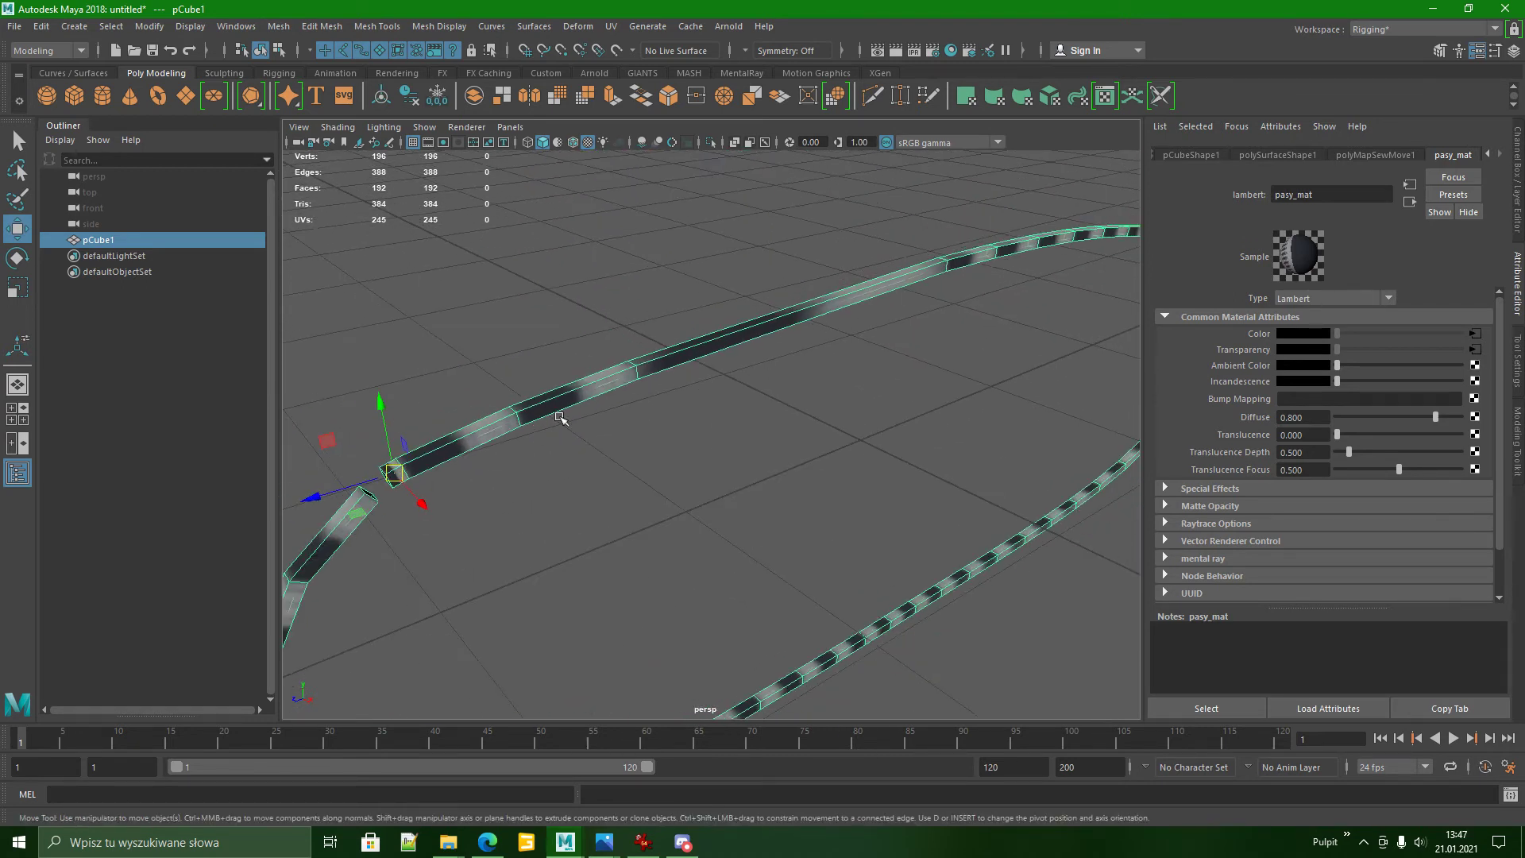
{"action": "scroll", "coordinate": [699, 476], "scroll_direction": "down", "scroll_amount": 5}
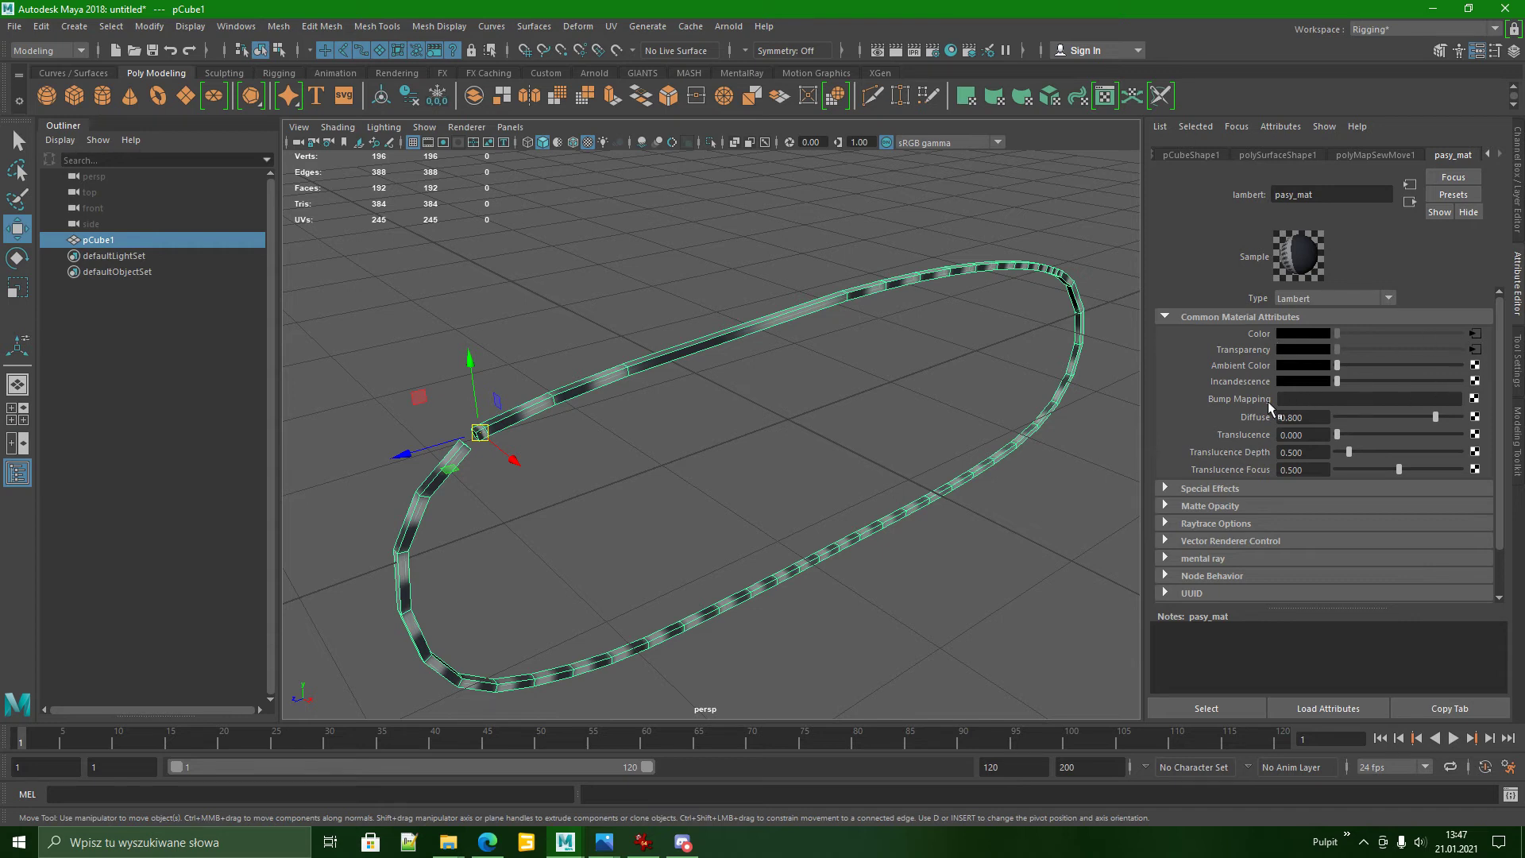
Map the material's Bump Mapping to a file texture, loading z056Chain_normal.dds as its image.
{"action": "left_click", "coordinate": [1476, 398]}
{"action": "left_click", "coordinate": [688, 418]}
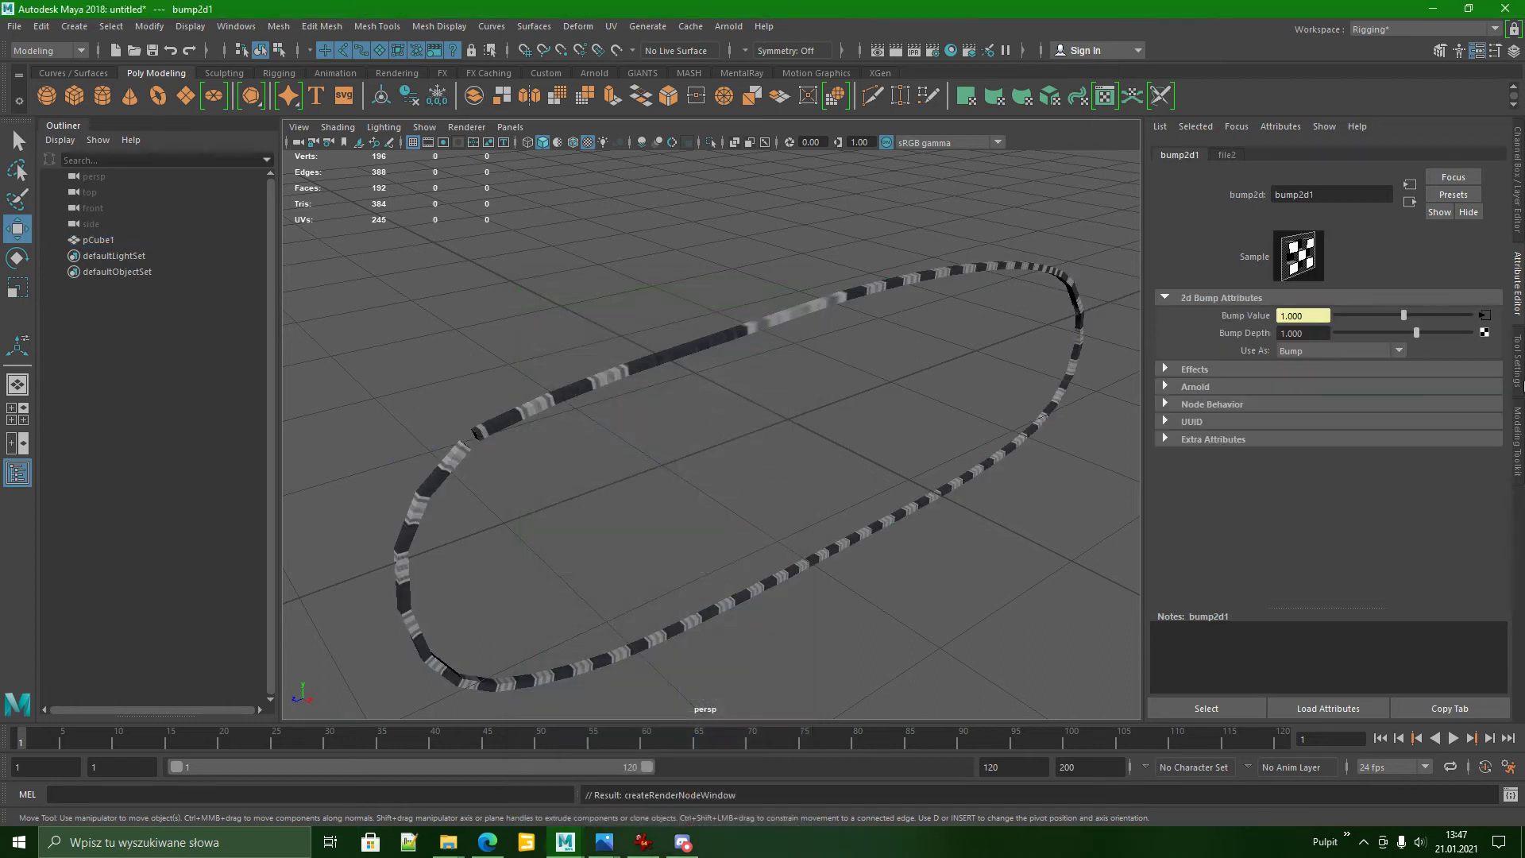
{"action": "left_click", "coordinate": [1484, 315]}
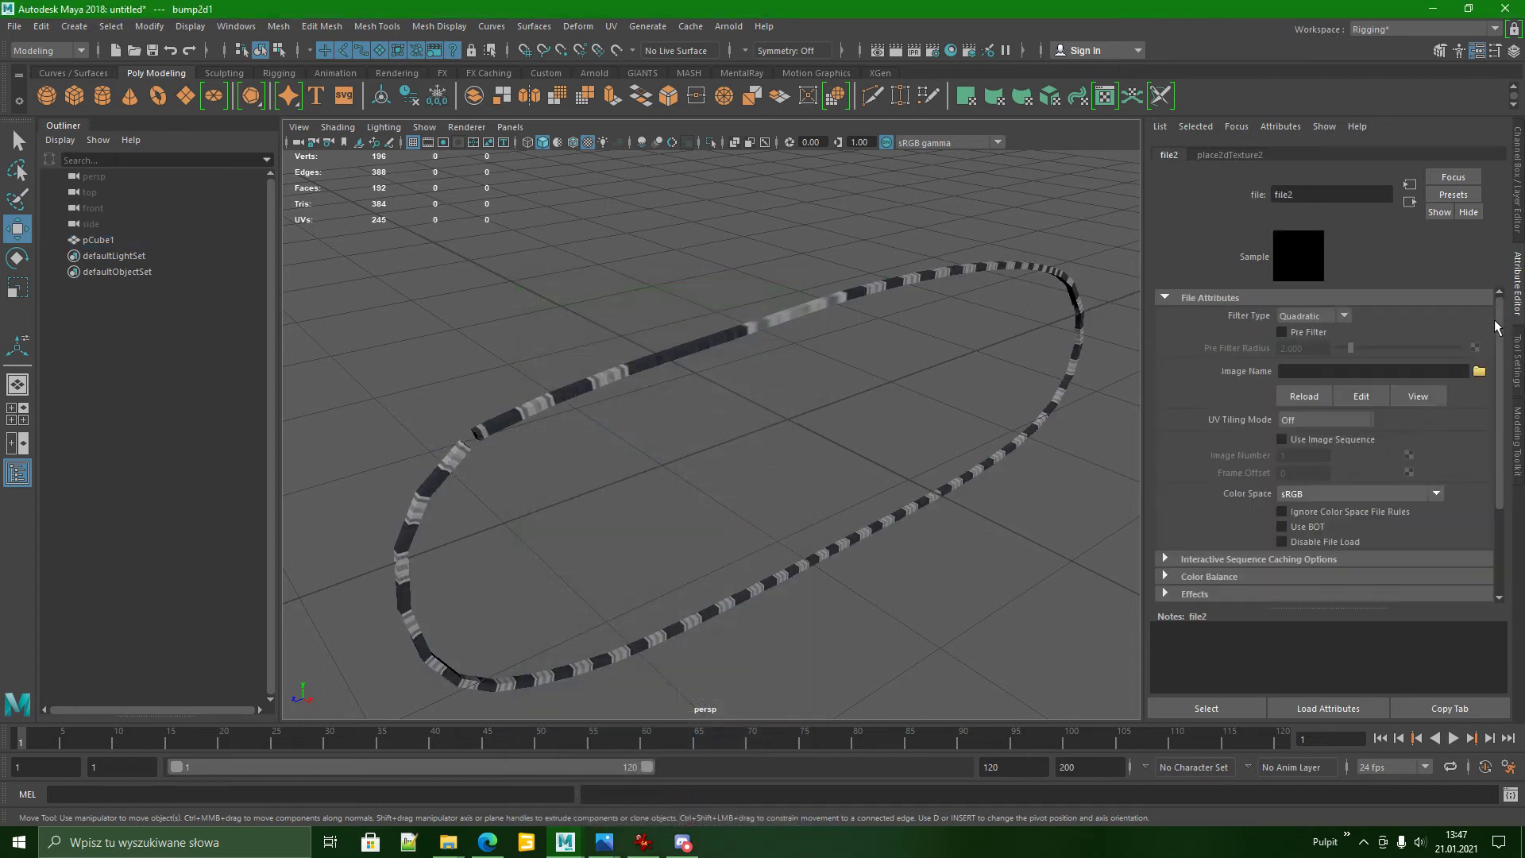
{"action": "left_click", "coordinate": [1480, 371]}
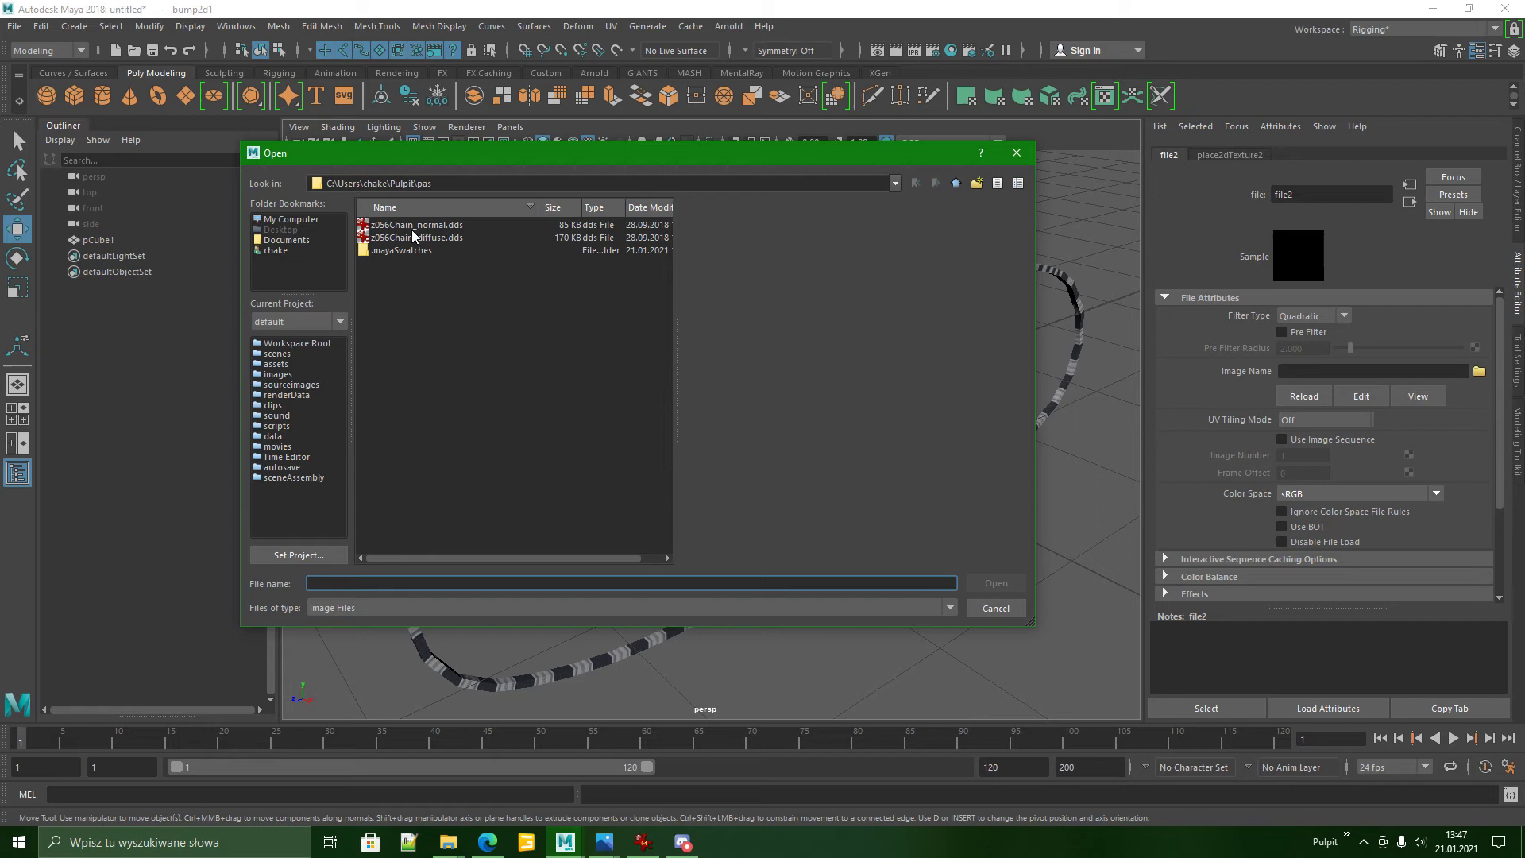
{"action": "double_click", "coordinate": [418, 227]}
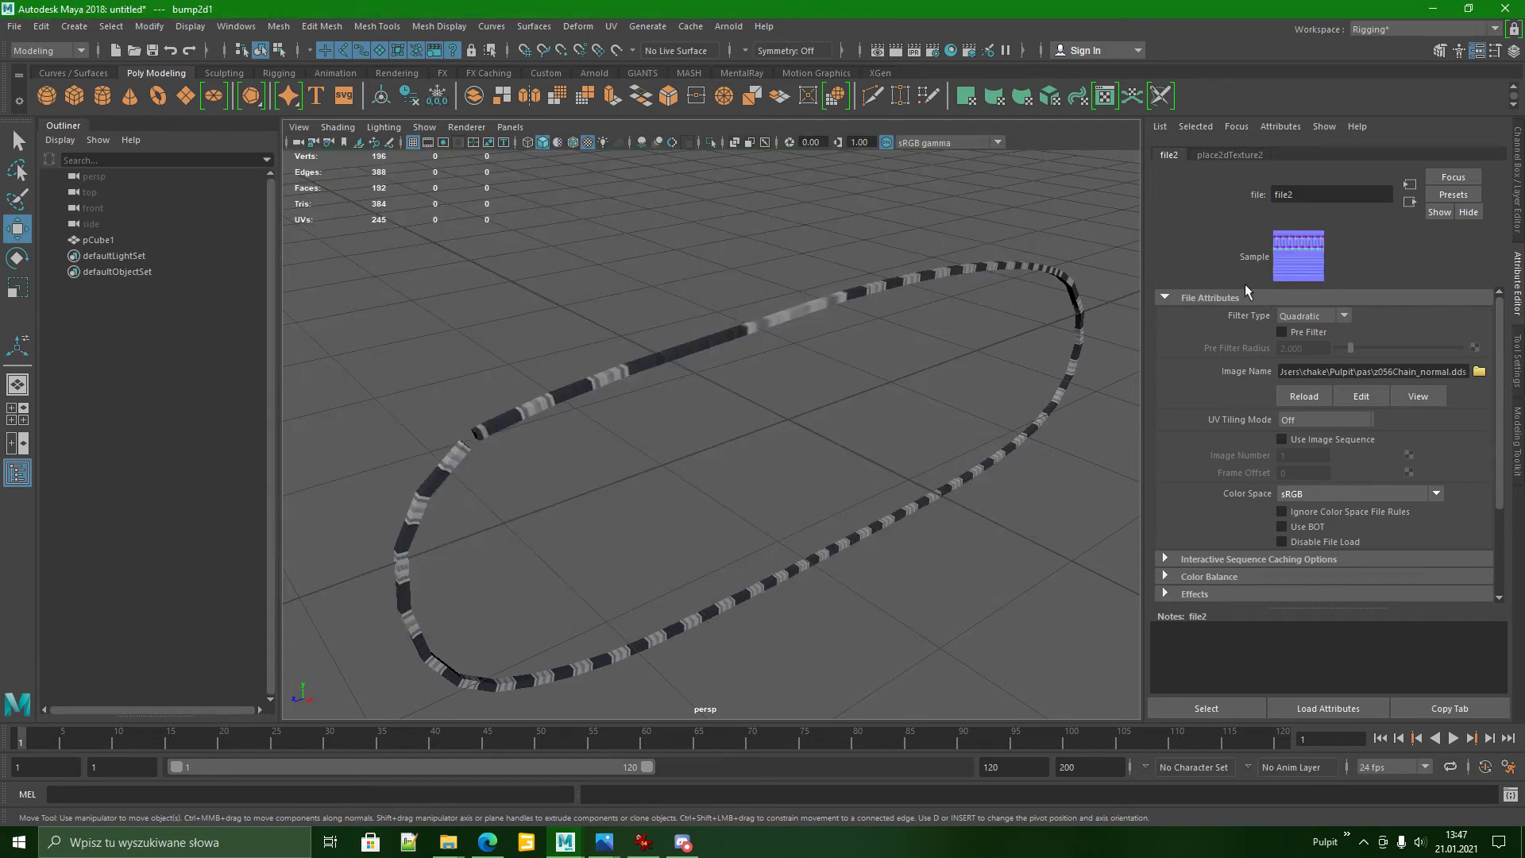
{"action": "left_click_drag", "start_coordinate": [769, 383], "coordinate": [781, 405], "text": "alt"}
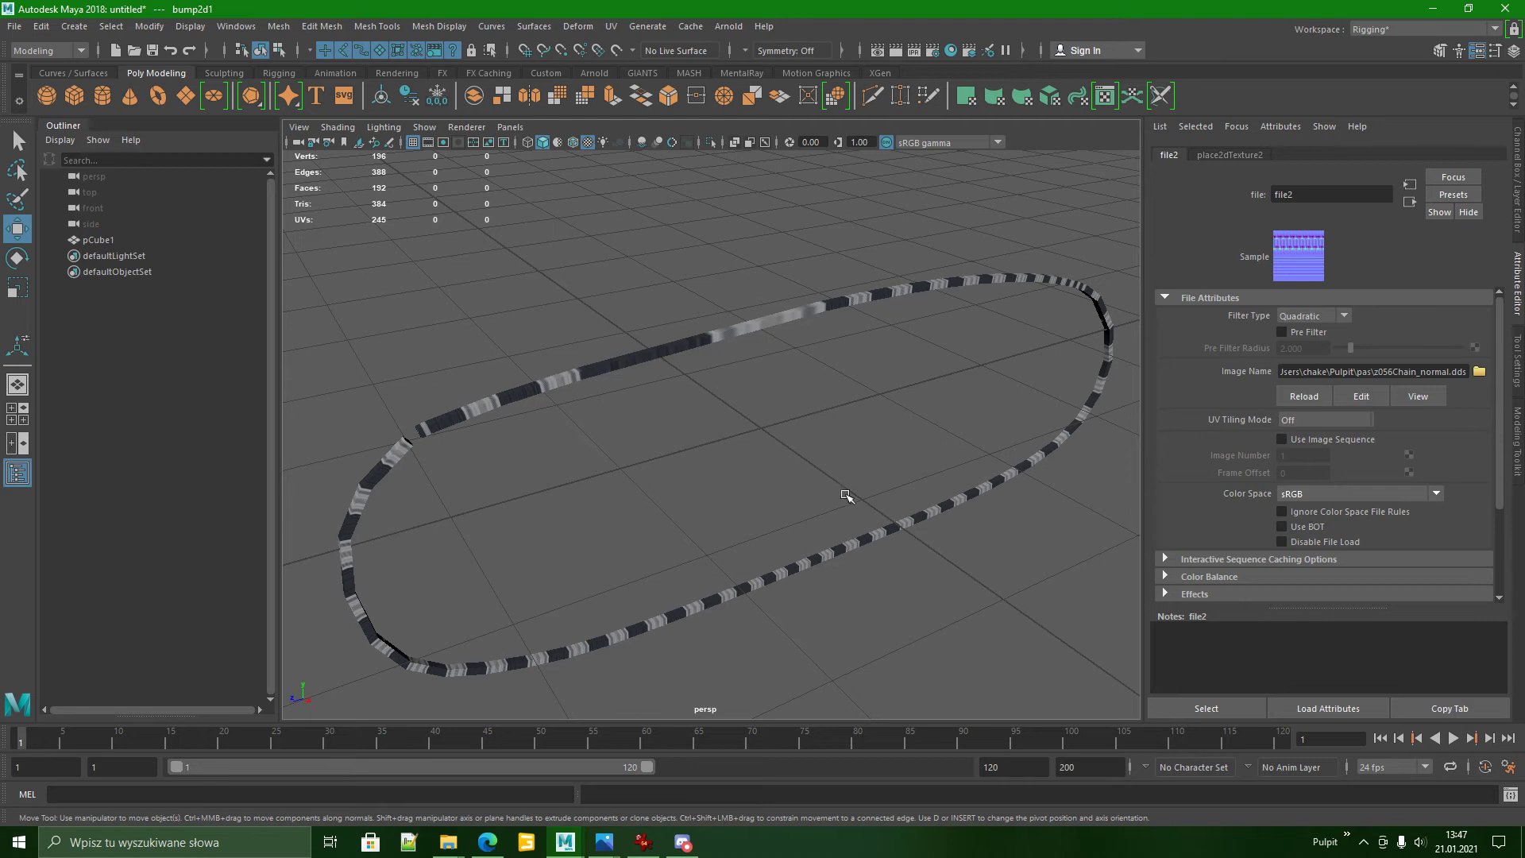
Reselect the textured tube, show its UVs in the UV Editor and close the UV Toolkit.
{"action": "left_click", "coordinate": [704, 249]}
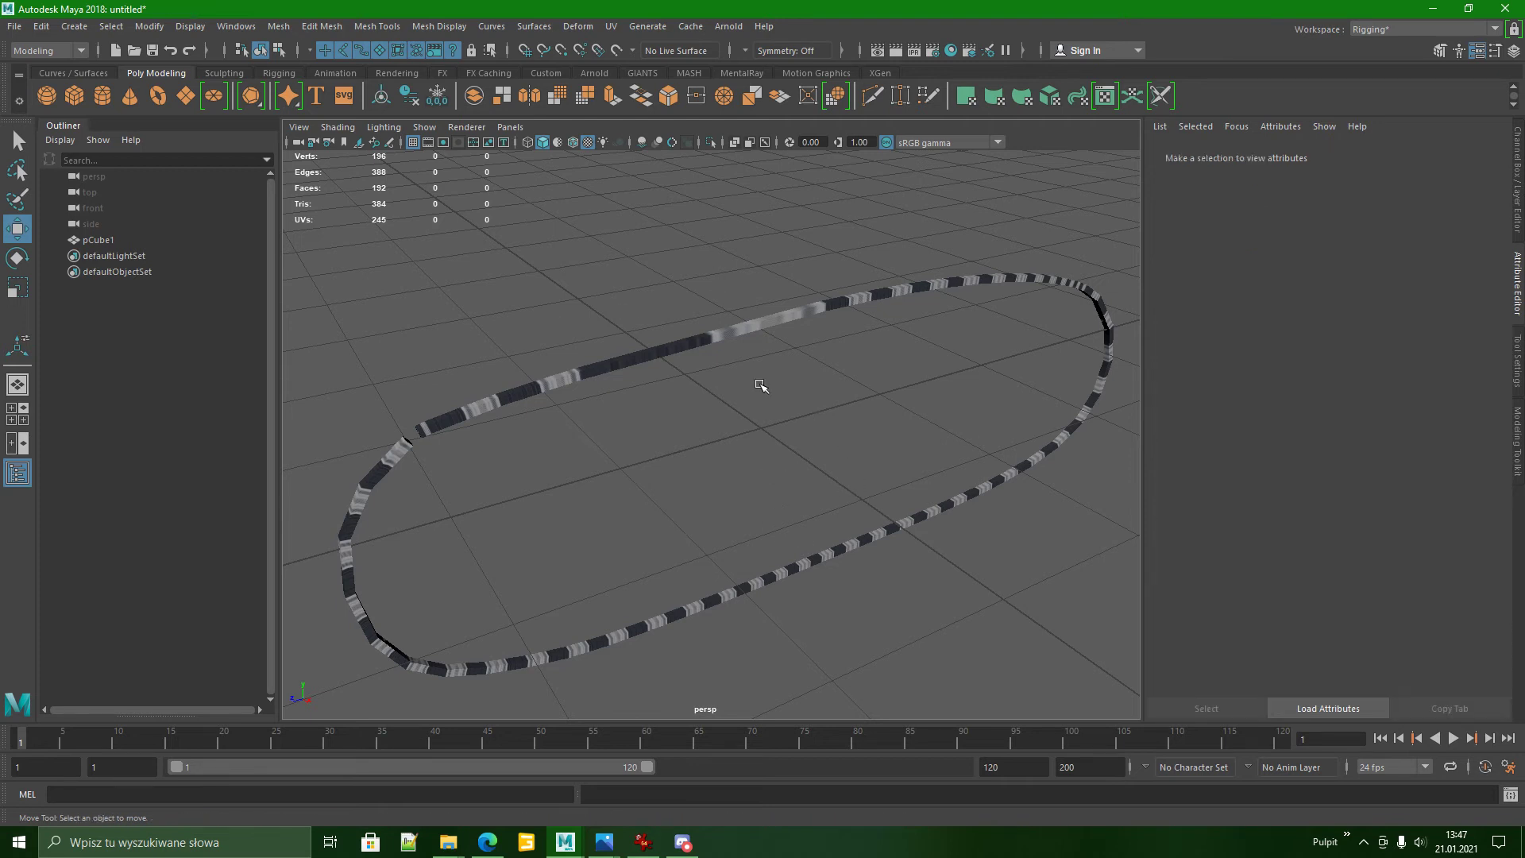
{"action": "left_click", "coordinate": [729, 340]}
{"action": "left_click_drag", "start_coordinate": [920, 433], "coordinate": [851, 445], "text": "alt"}
{"action": "middle_click_drag", "start_coordinate": [719, 450], "coordinate": [776, 460], "text": "alt"}
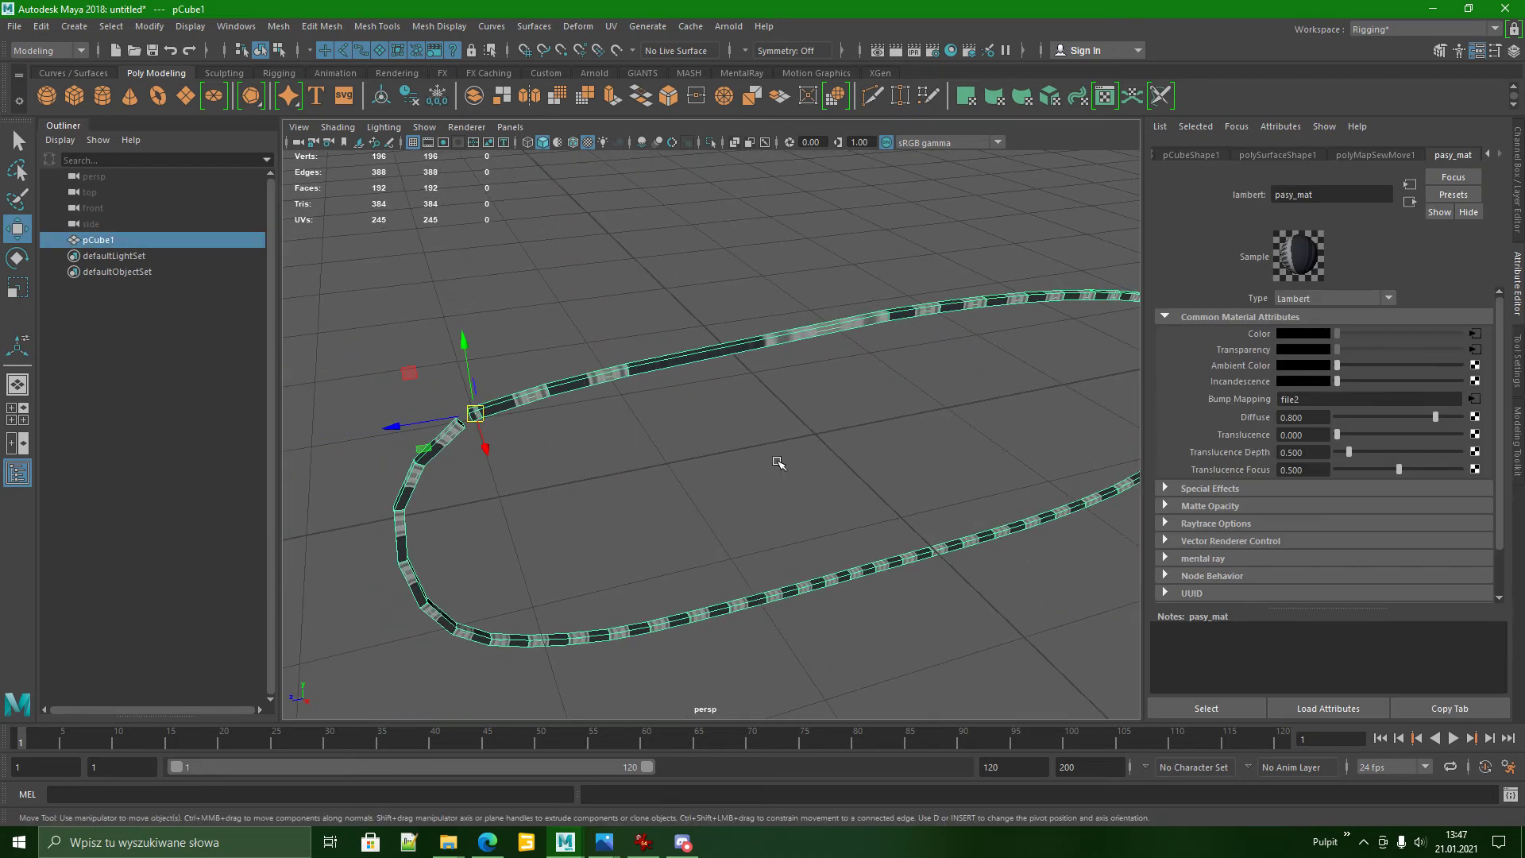
{"action": "right_click_drag", "start_coordinate": [777, 461], "coordinate": [771, 361], "text": "alt"}
{"action": "left_click_drag", "start_coordinate": [797, 389], "coordinate": [811, 419], "text": "alt"}
{"action": "left_click", "coordinate": [611, 26]}
{"action": "left_click", "coordinate": [636, 58]}
{"action": "scroll", "coordinate": [723, 440], "scroll_direction": "down", "scroll_amount": 4}
{"action": "scroll", "coordinate": [723, 441], "scroll_direction": "up", "scroll_amount": 1}
{"action": "scroll", "coordinate": [735, 421], "scroll_direction": "up", "scroll_amount": 1}
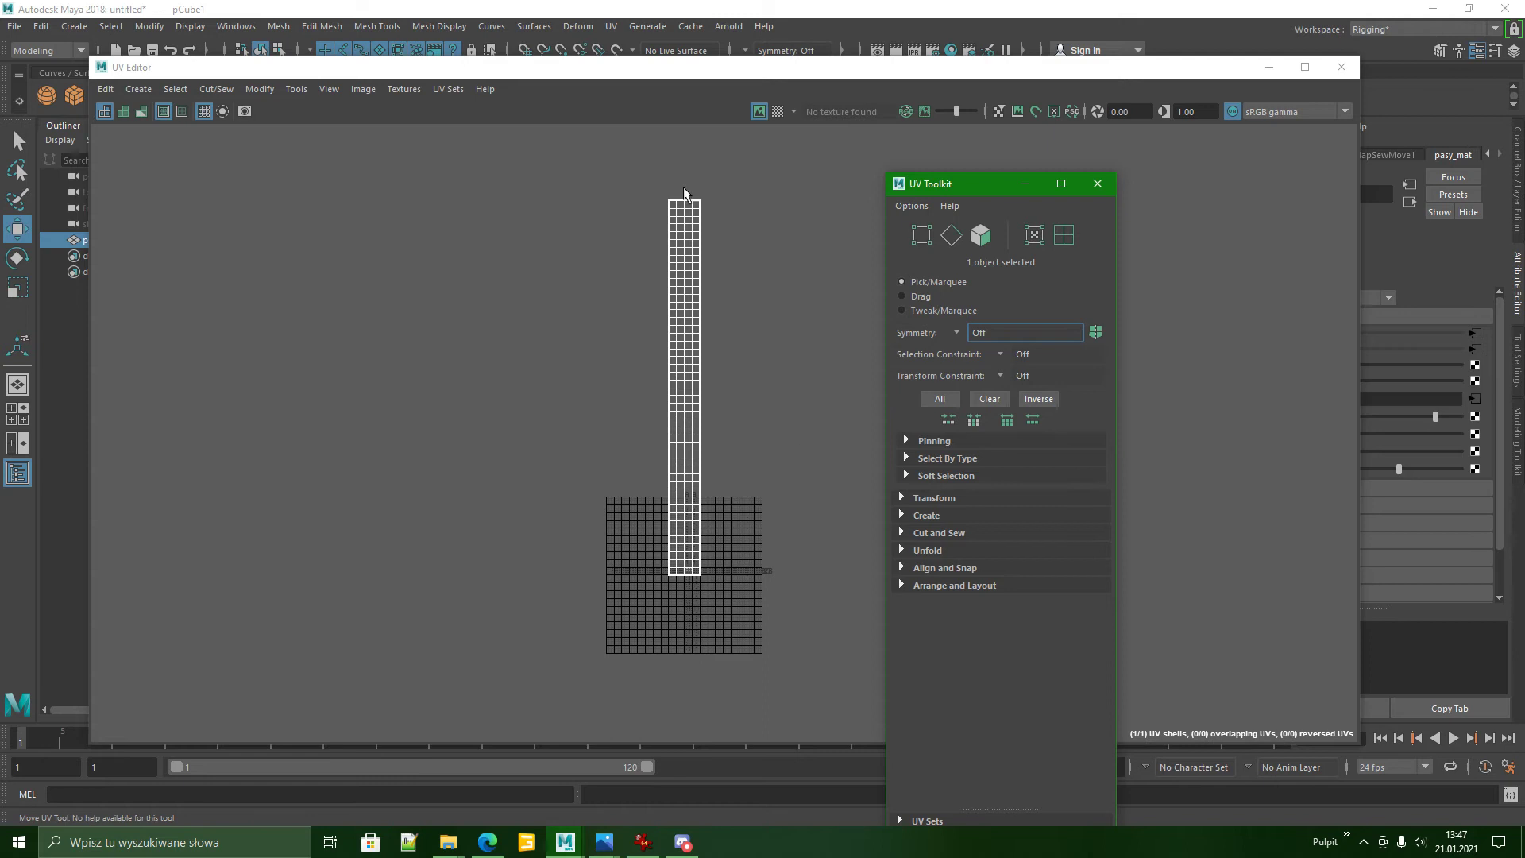
{"action": "left_click", "coordinate": [1097, 184]}
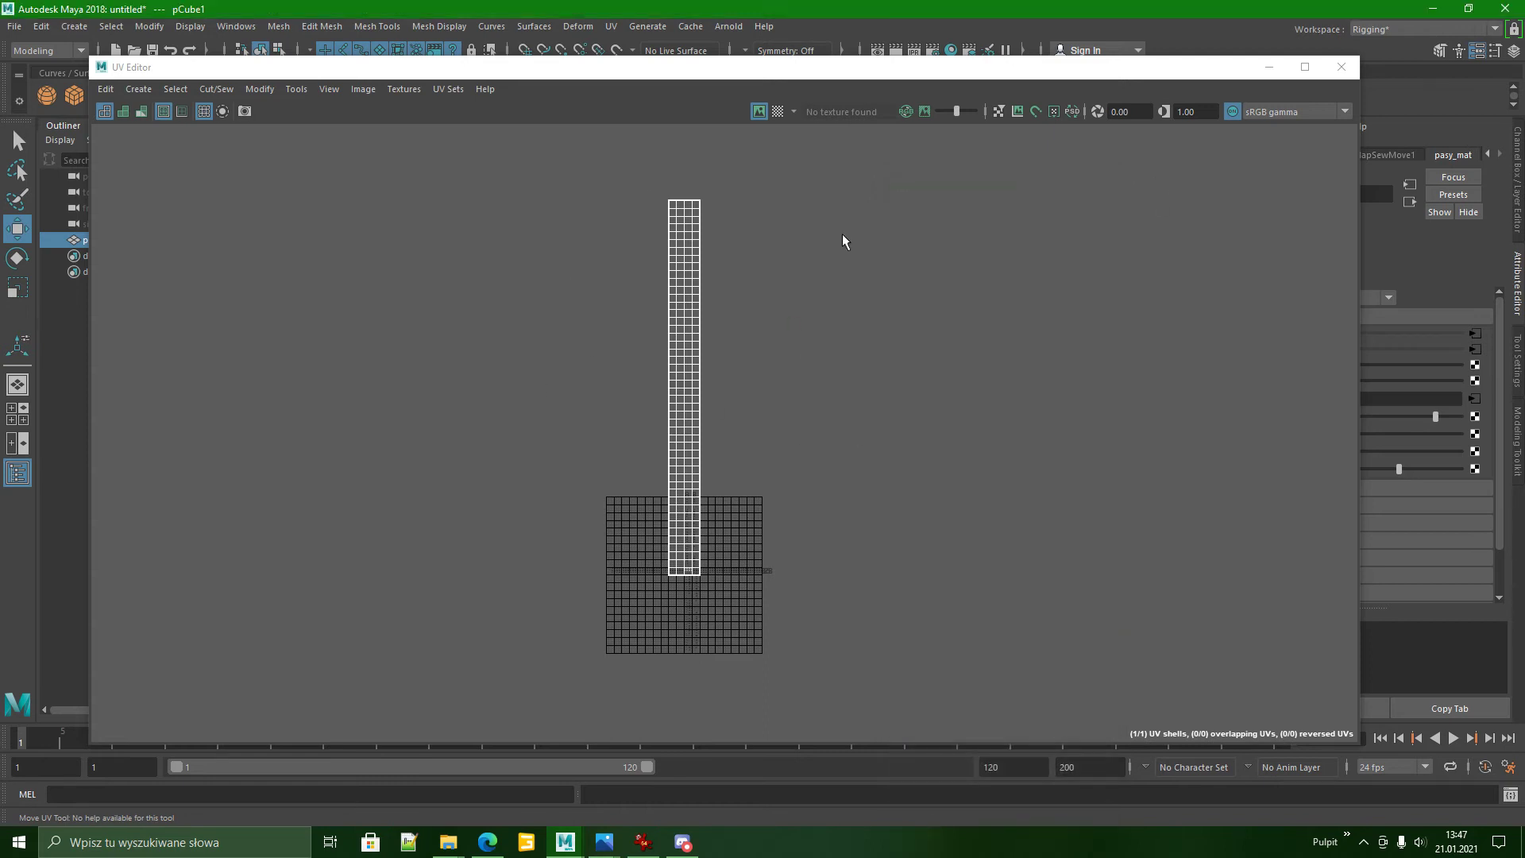
Select the tube's UV shell, rotate it so the strip lies horizontally, and move it down across the texture grid.
{"action": "right_click", "coordinate": [681, 289]}
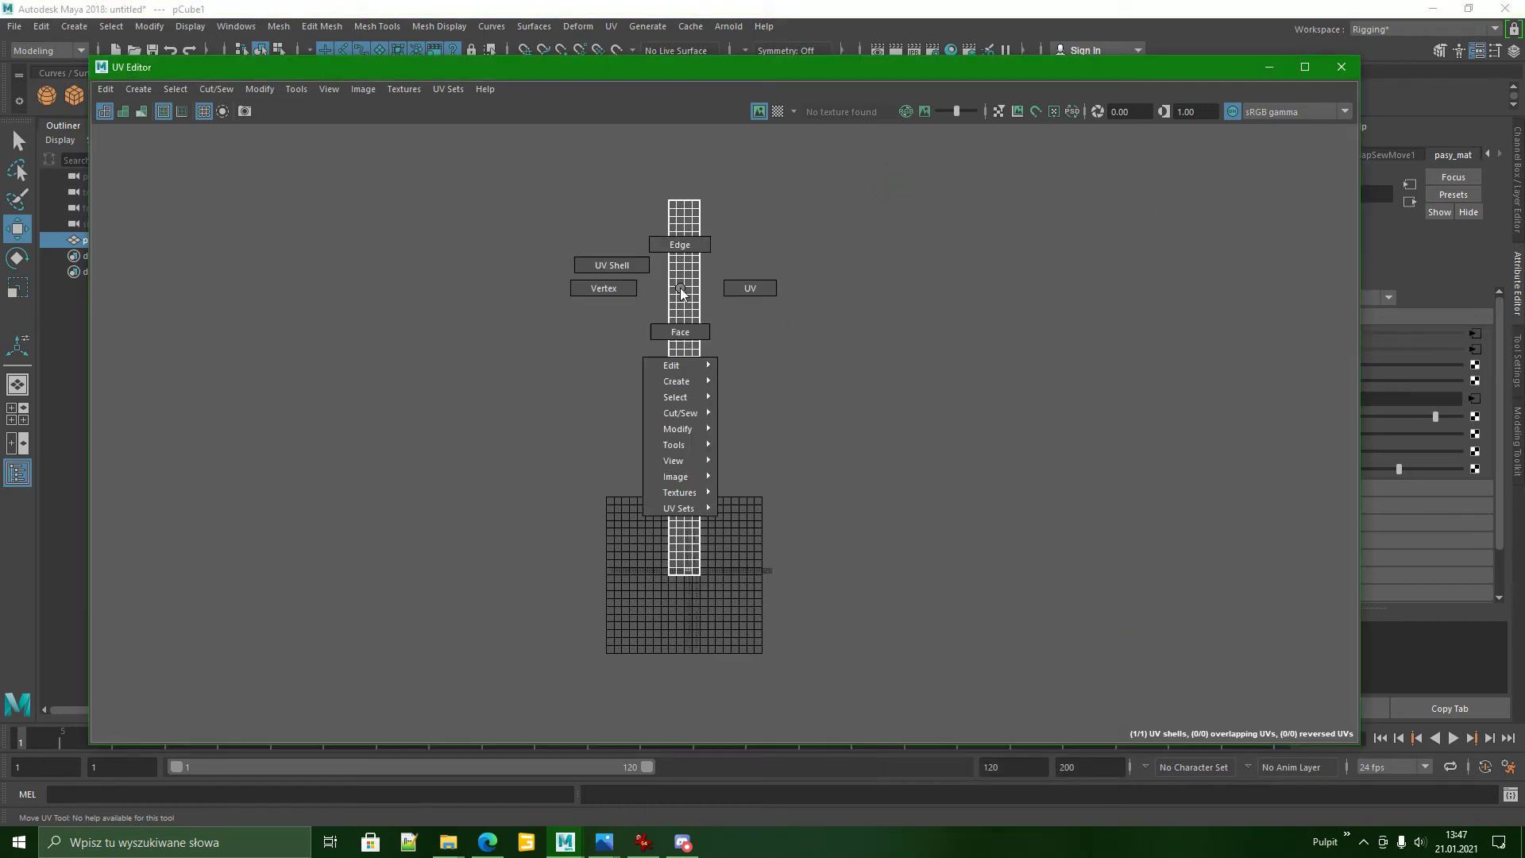
{"action": "left_click", "coordinate": [628, 266]}
{"action": "left_click", "coordinate": [692, 393]}
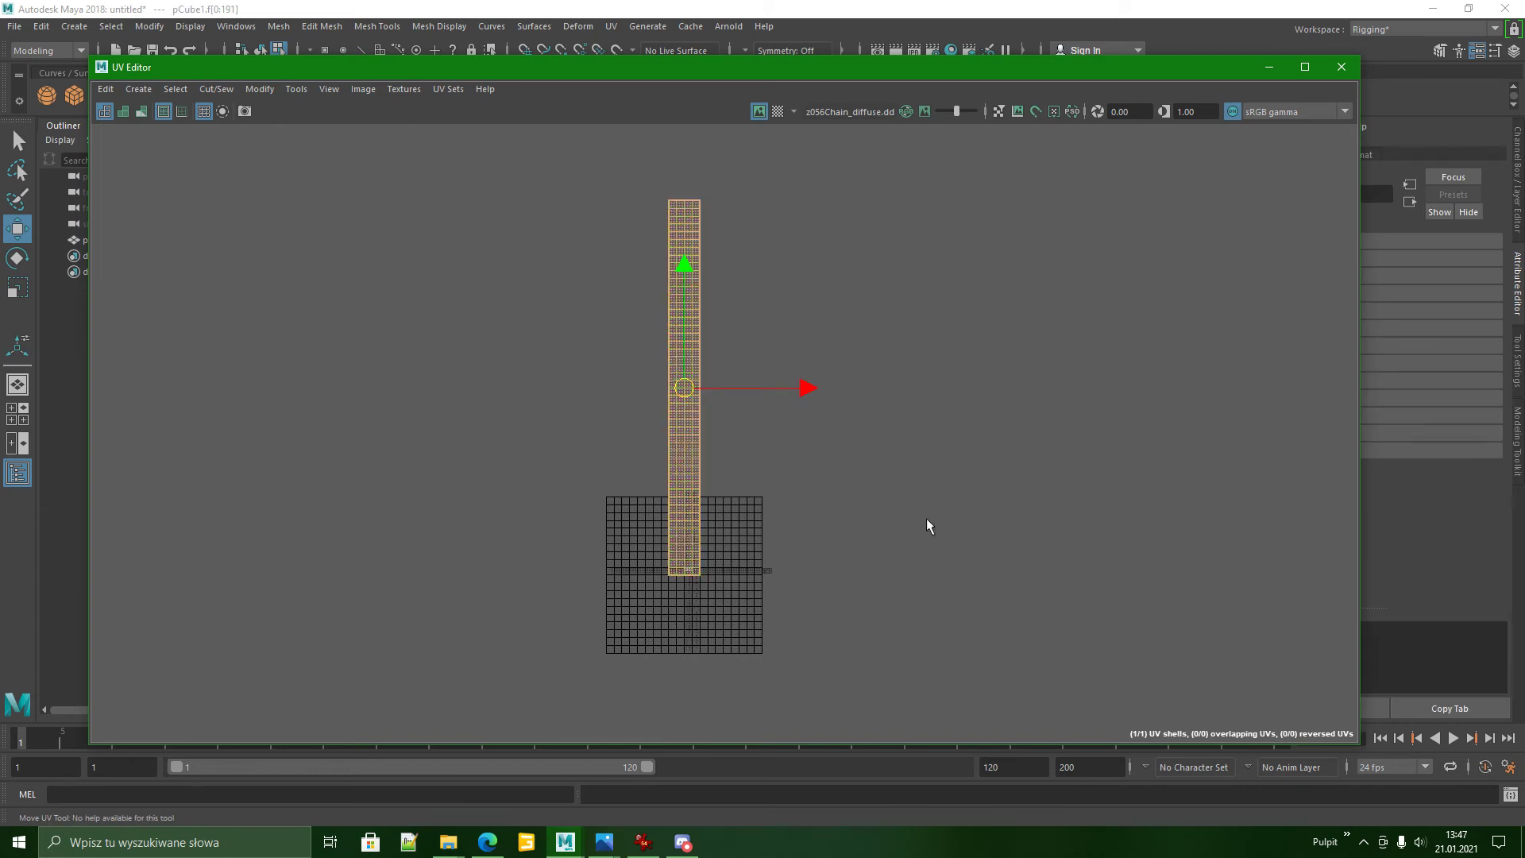
{"action": "left_click", "coordinate": [268, 89]}
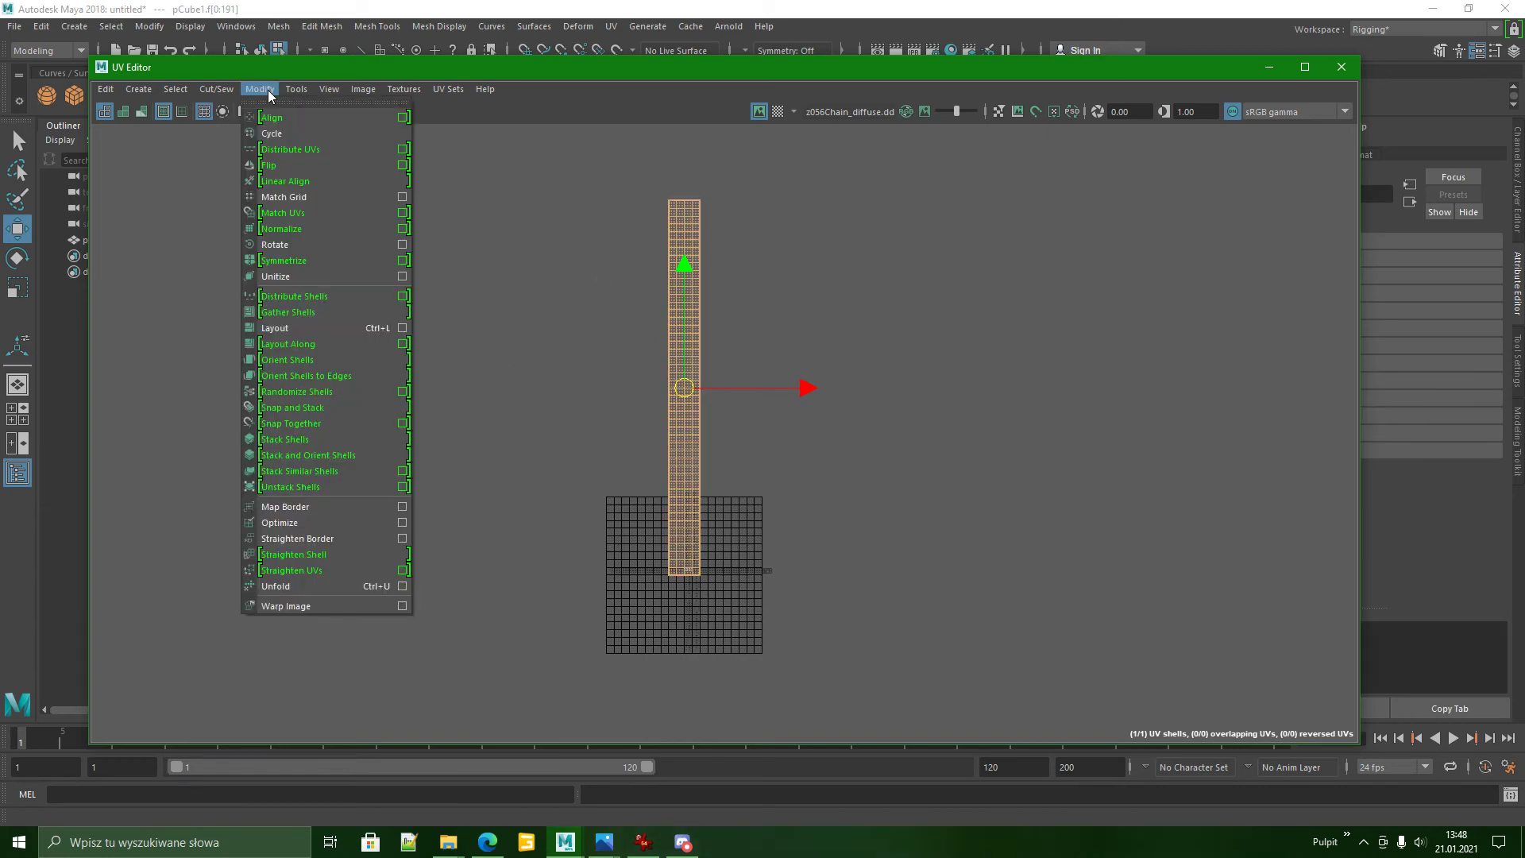
{"action": "left_click", "coordinate": [310, 246]}
{"action": "scroll", "coordinate": [719, 556], "scroll_direction": "up", "scroll_amount": 1}
{"action": "scroll", "coordinate": [718, 556], "scroll_direction": "down", "scroll_amount": 1}
{"action": "left_click_drag", "start_coordinate": [692, 273], "coordinate": [703, 461]}
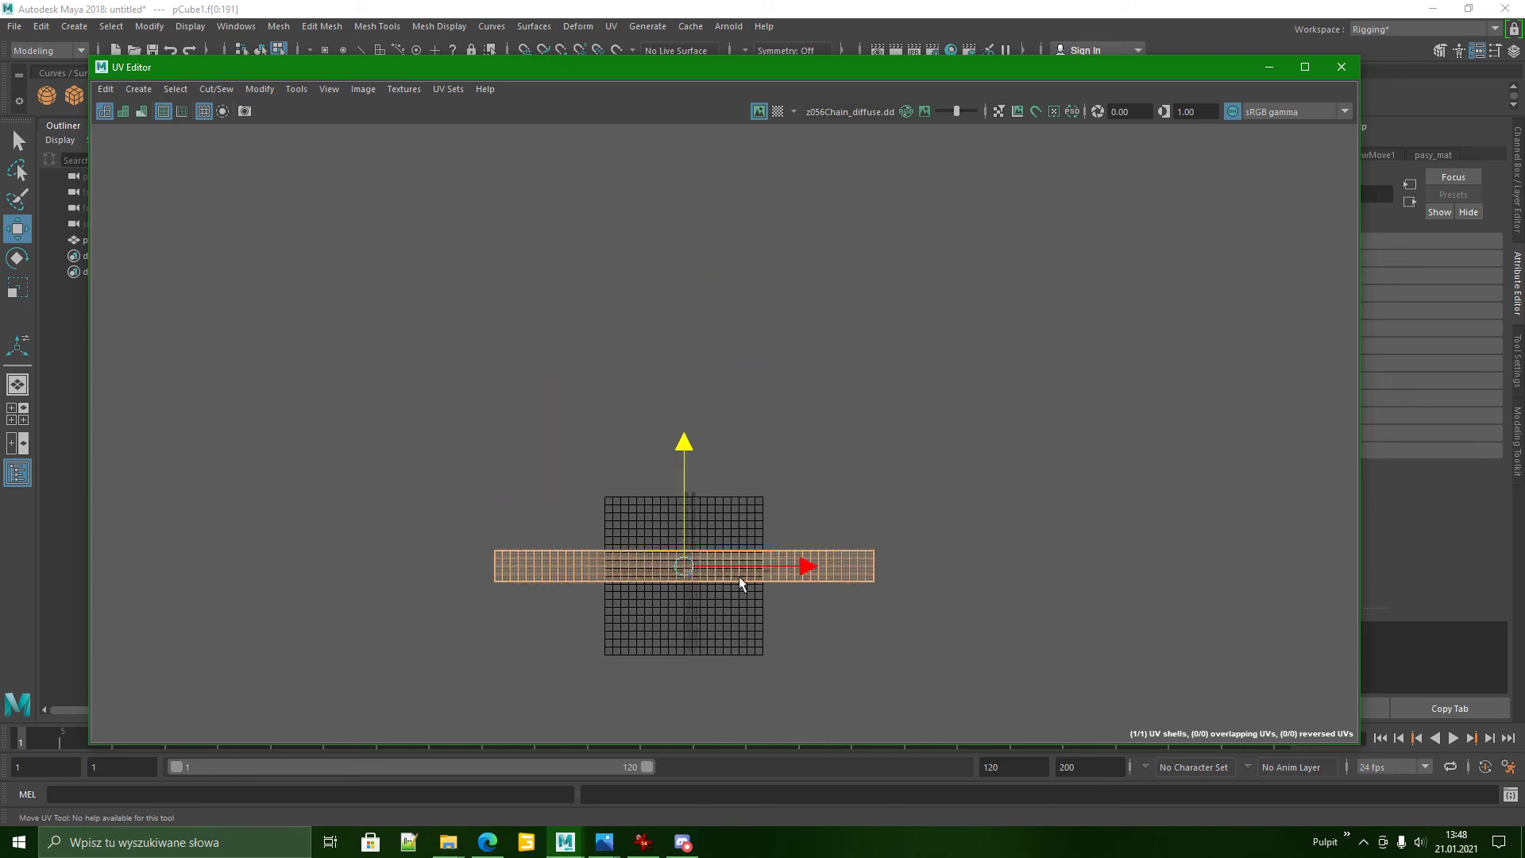
Scale the UV strip down to about half the texture tile's height and move it over the light chain-link band.
{"action": "scroll", "coordinate": [692, 617], "scroll_direction": "up", "scroll_amount": 5}
{"action": "scroll", "coordinate": [692, 618], "scroll_direction": "up", "scroll_amount": 5}
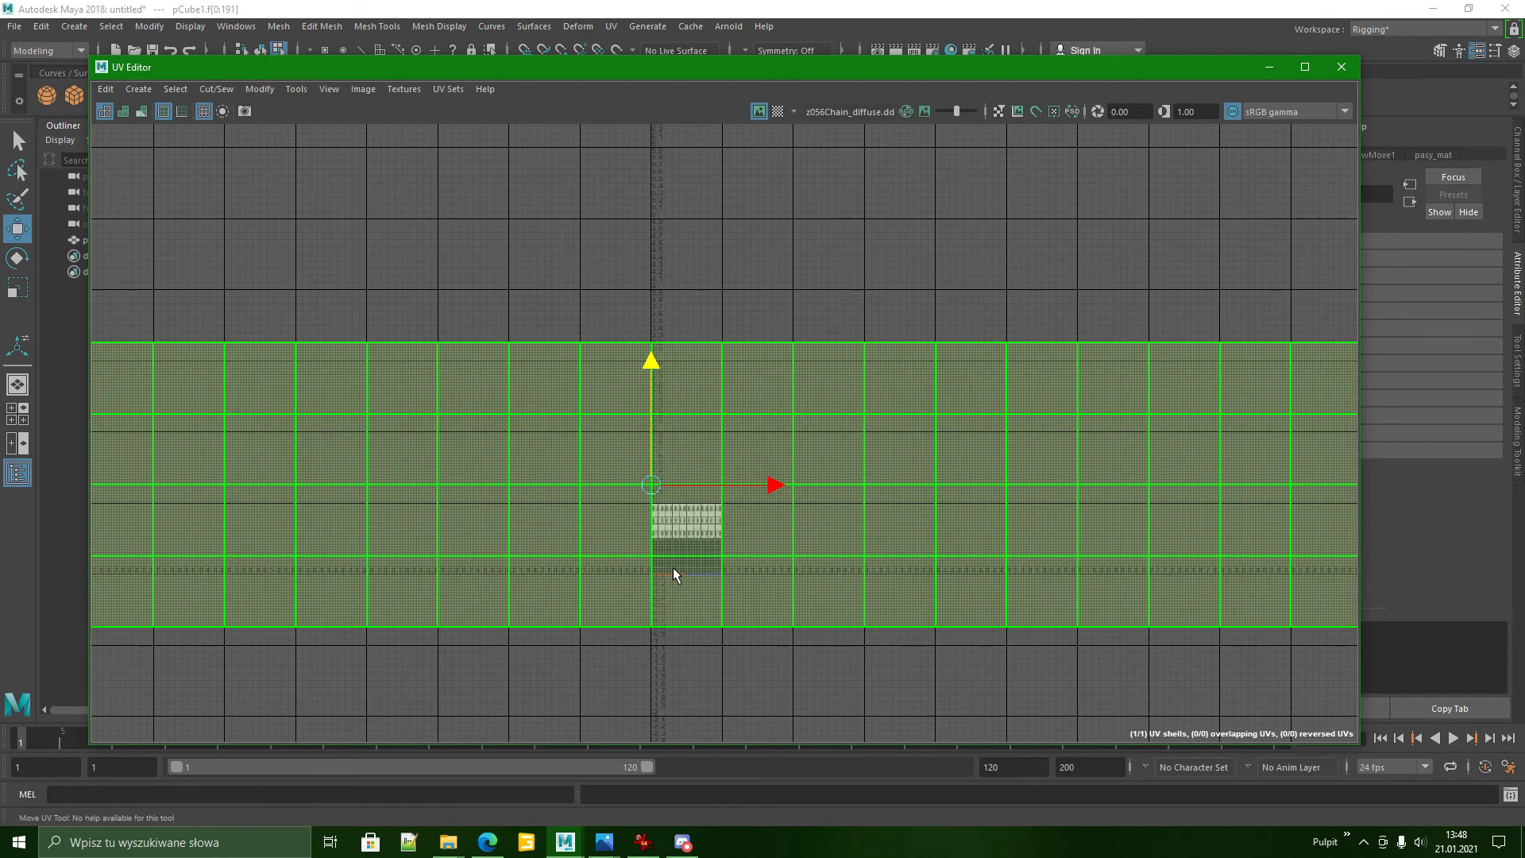
{"action": "key", "text": "r"}
{"action": "left_click_drag", "start_coordinate": [664, 494], "coordinate": [564, 564]}
{"action": "key", "text": "w"}
{"action": "left_click_drag", "start_coordinate": [660, 371], "coordinate": [658, 436]}
{"action": "scroll", "coordinate": [659, 574], "scroll_direction": "up", "scroll_amount": 5}
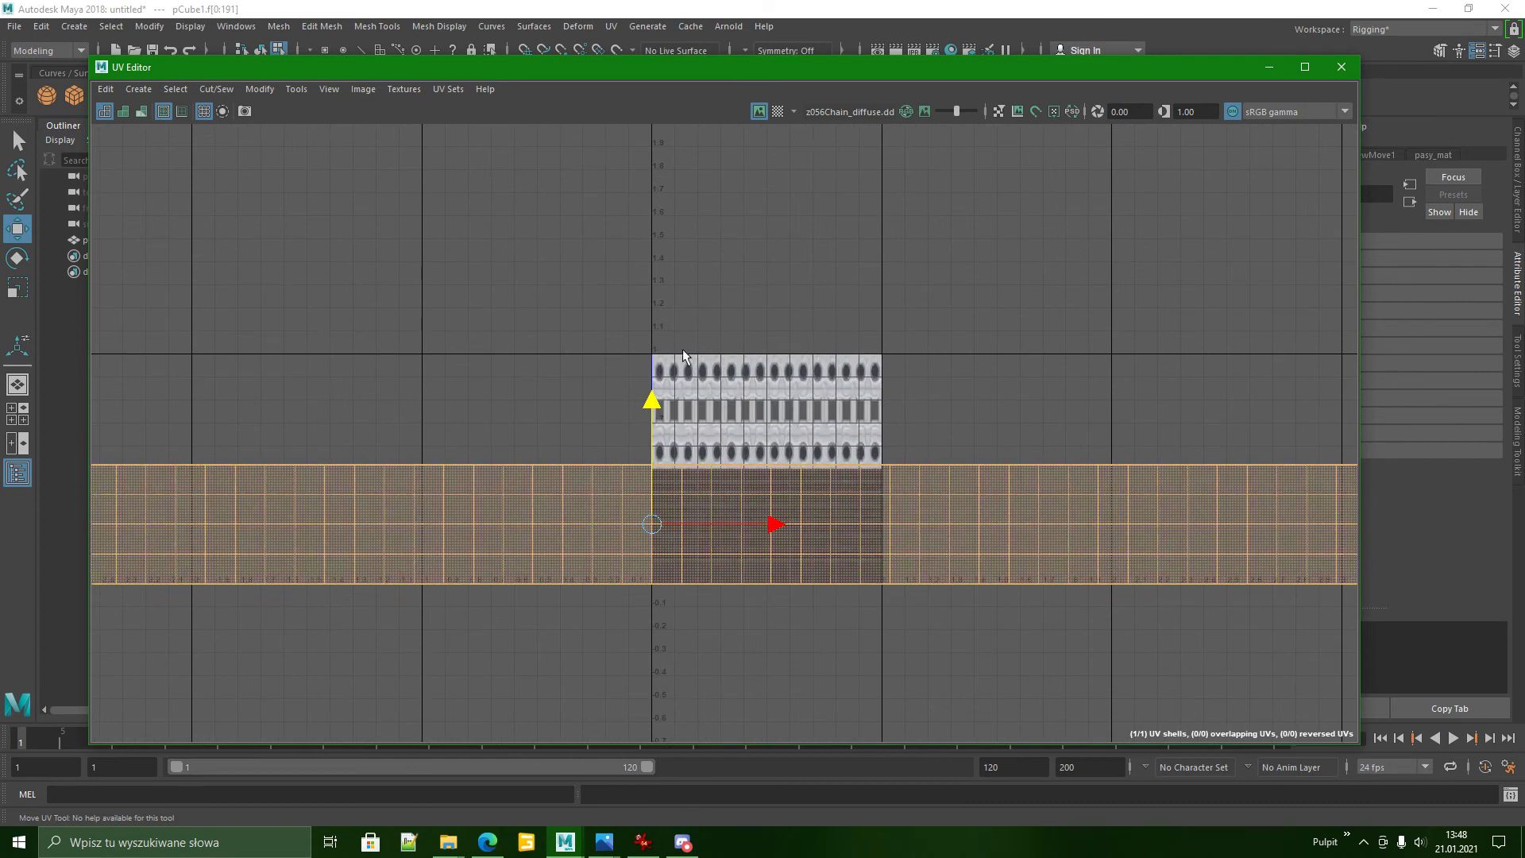
{"action": "left_click_drag", "start_coordinate": [664, 407], "coordinate": [664, 306]}
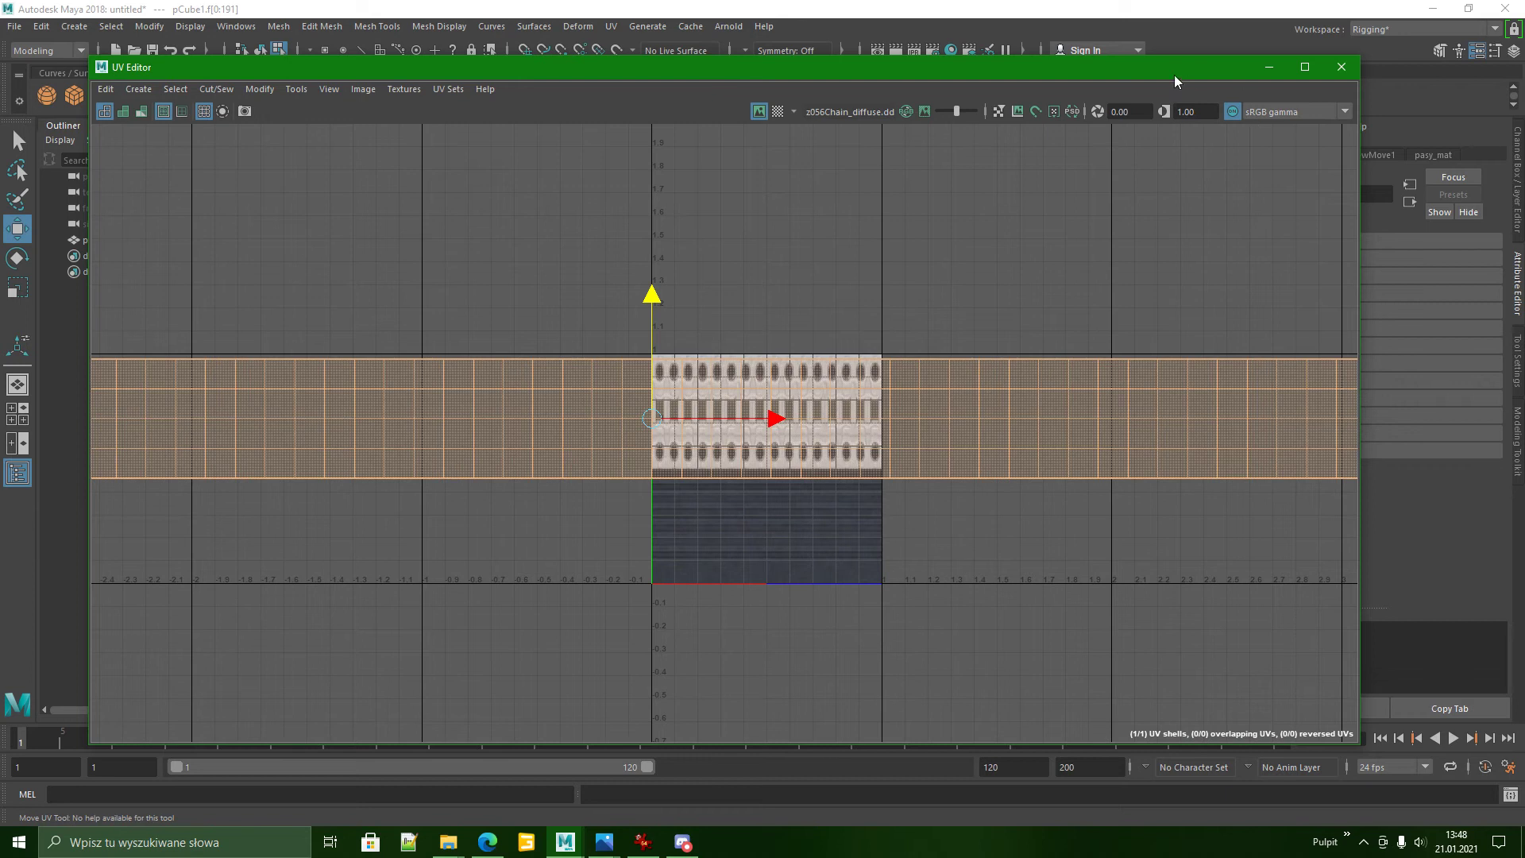
Check how the chain texture maps onto the tube in the perspective view and return to the UV Editor.
{"action": "left_click", "coordinate": [1269, 67]}
{"action": "scroll", "coordinate": [667, 399], "scroll_direction": "up", "scroll_amount": 5}
{"action": "scroll", "coordinate": [671, 400], "scroll_direction": "down", "scroll_amount": 2}
{"action": "scroll", "coordinate": [672, 400], "scroll_direction": "down", "scroll_amount": 3}
{"action": "left_click_drag", "start_coordinate": [672, 400], "coordinate": [747, 399], "text": "alt"}
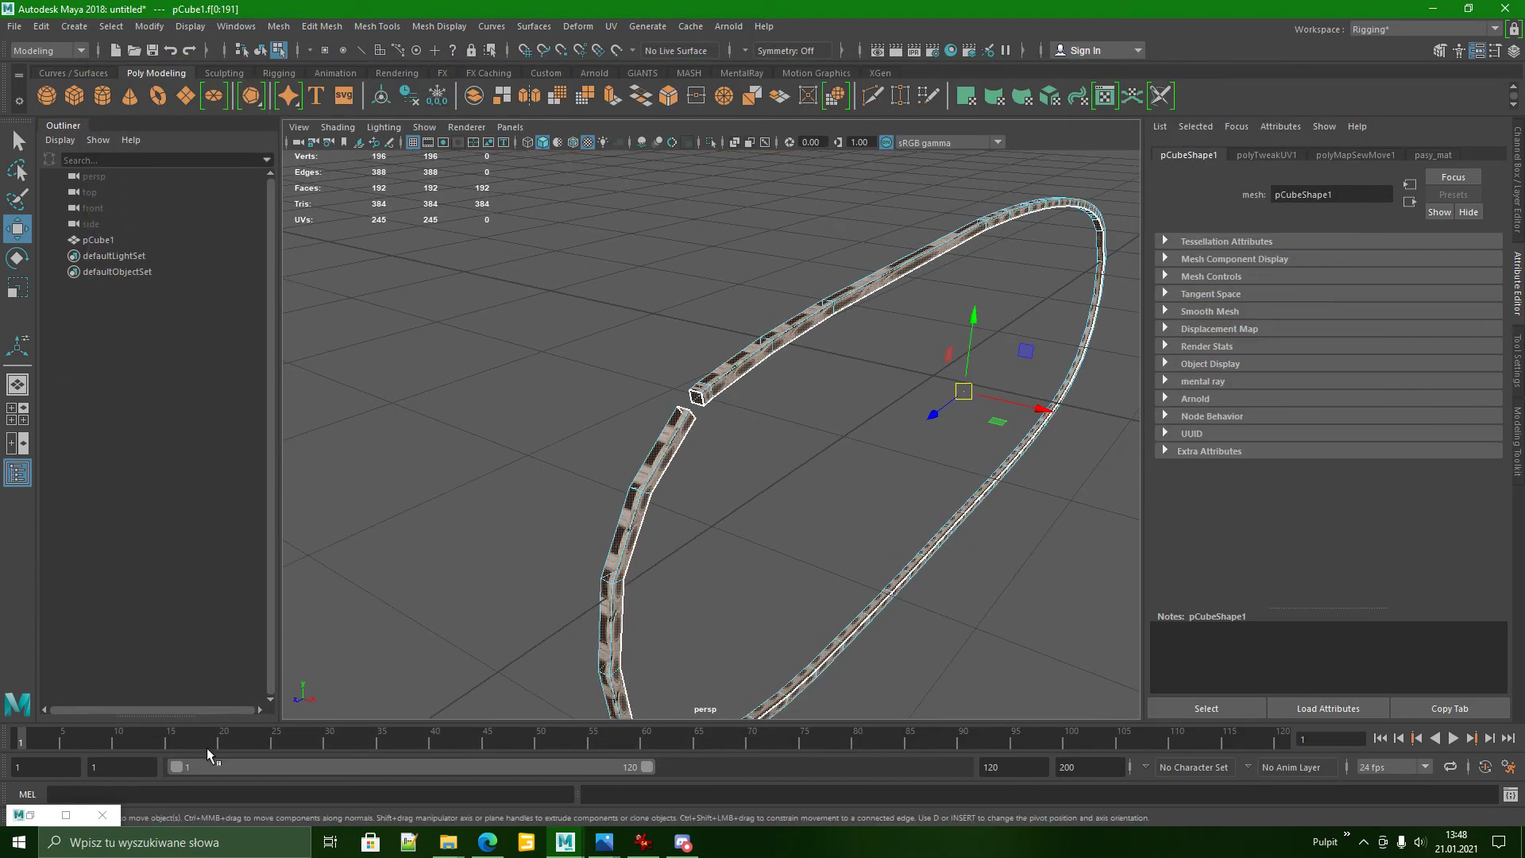
{"action": "left_click", "coordinate": [64, 816]}
{"action": "left_click", "coordinate": [1268, 67]}
{"action": "left_click_drag", "start_coordinate": [863, 536], "coordinate": [776, 501], "text": "alt"}
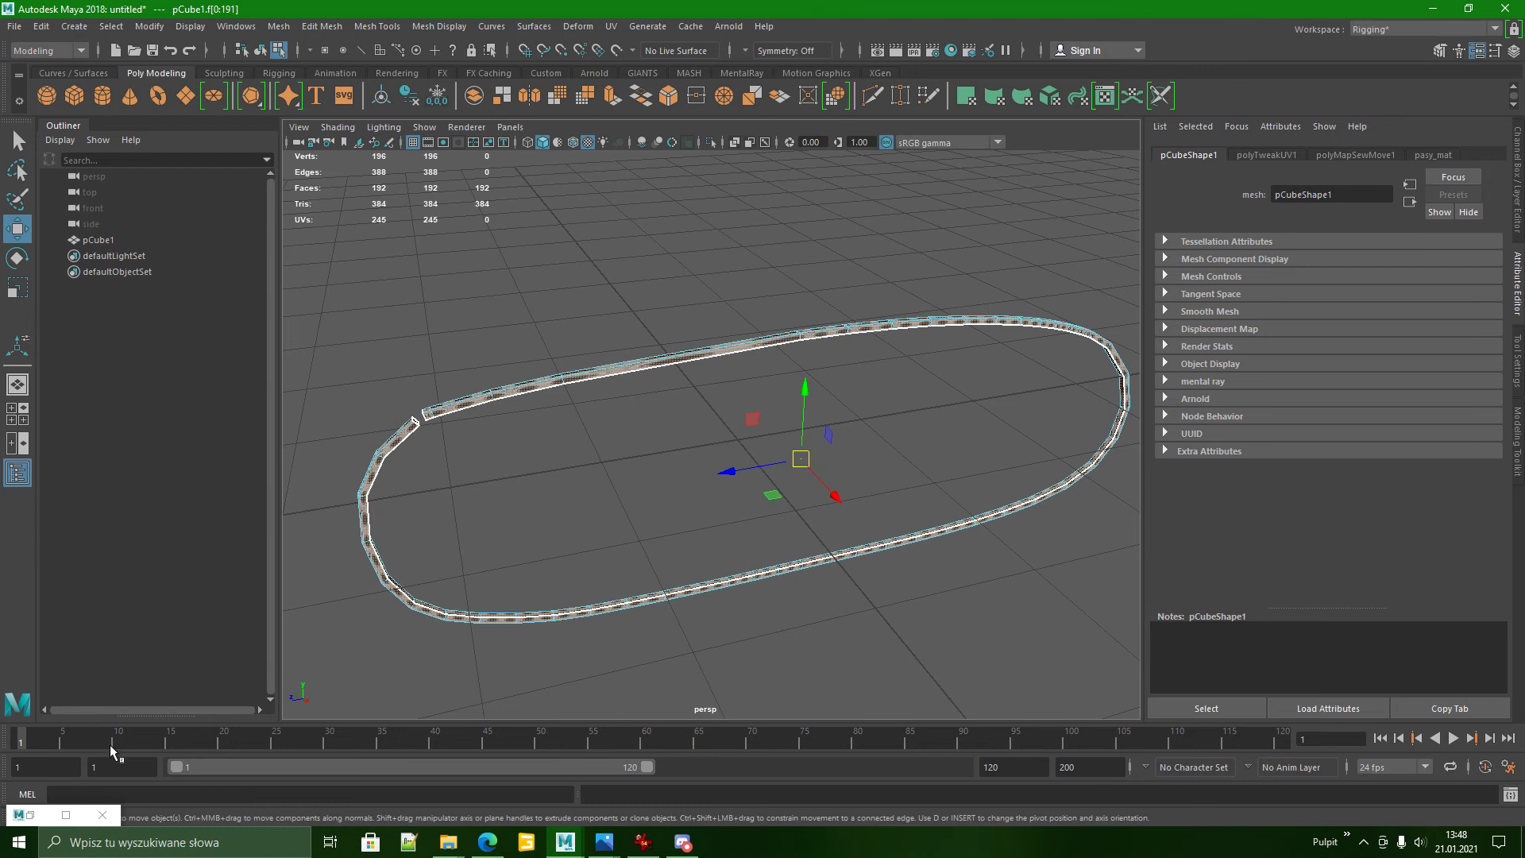
{"action": "left_click", "coordinate": [65, 816]}
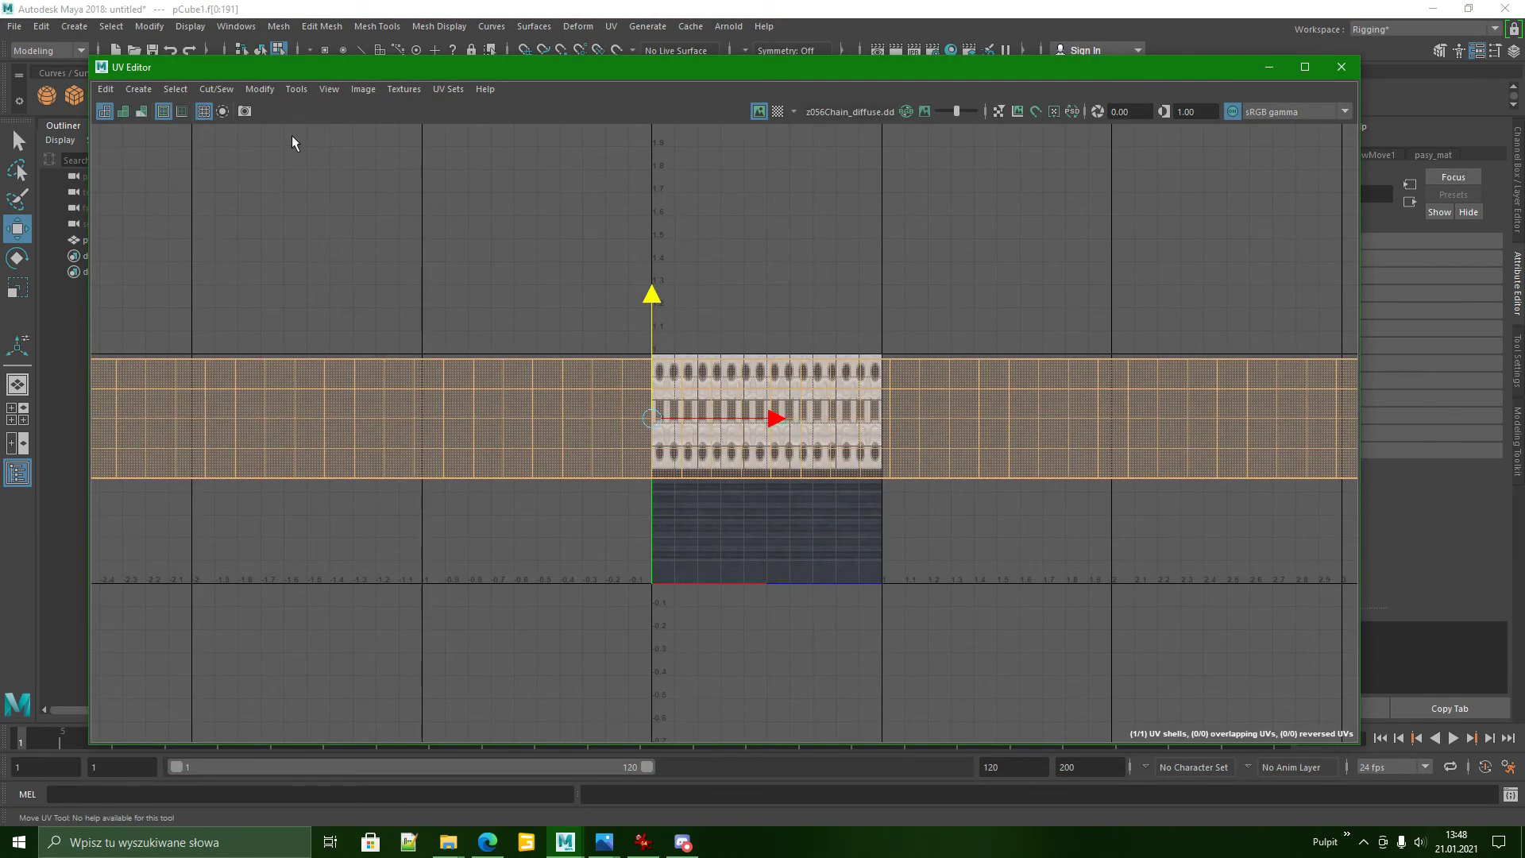
Unfold the selected UV strip with the Legacy method, pinning unselected UVs and using the Horizontal unfold constraint.
{"action": "left_click", "coordinate": [262, 91]}
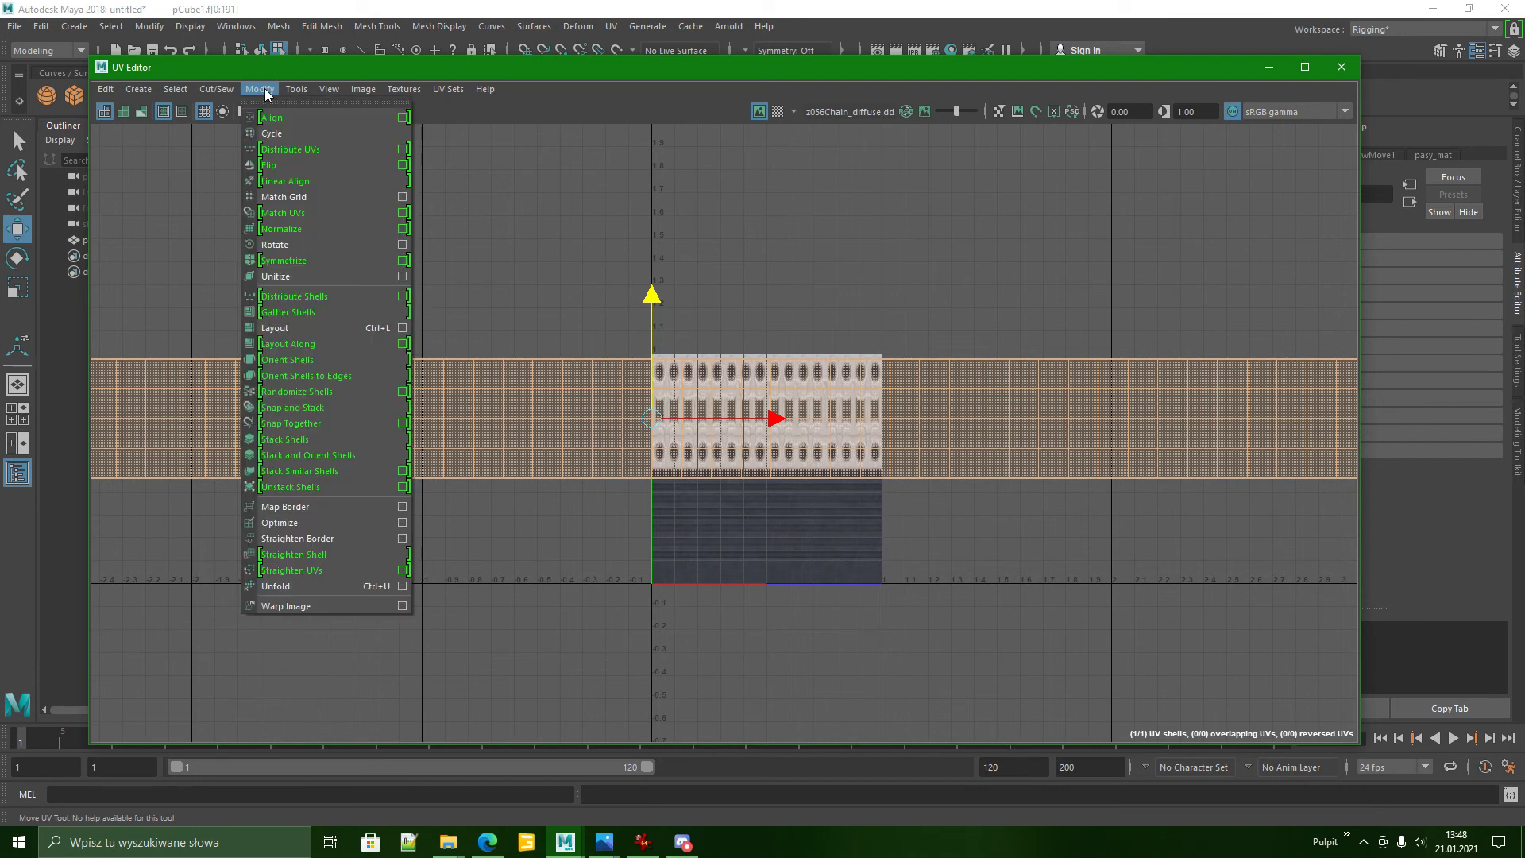
{"action": "left_click", "coordinate": [403, 586]}
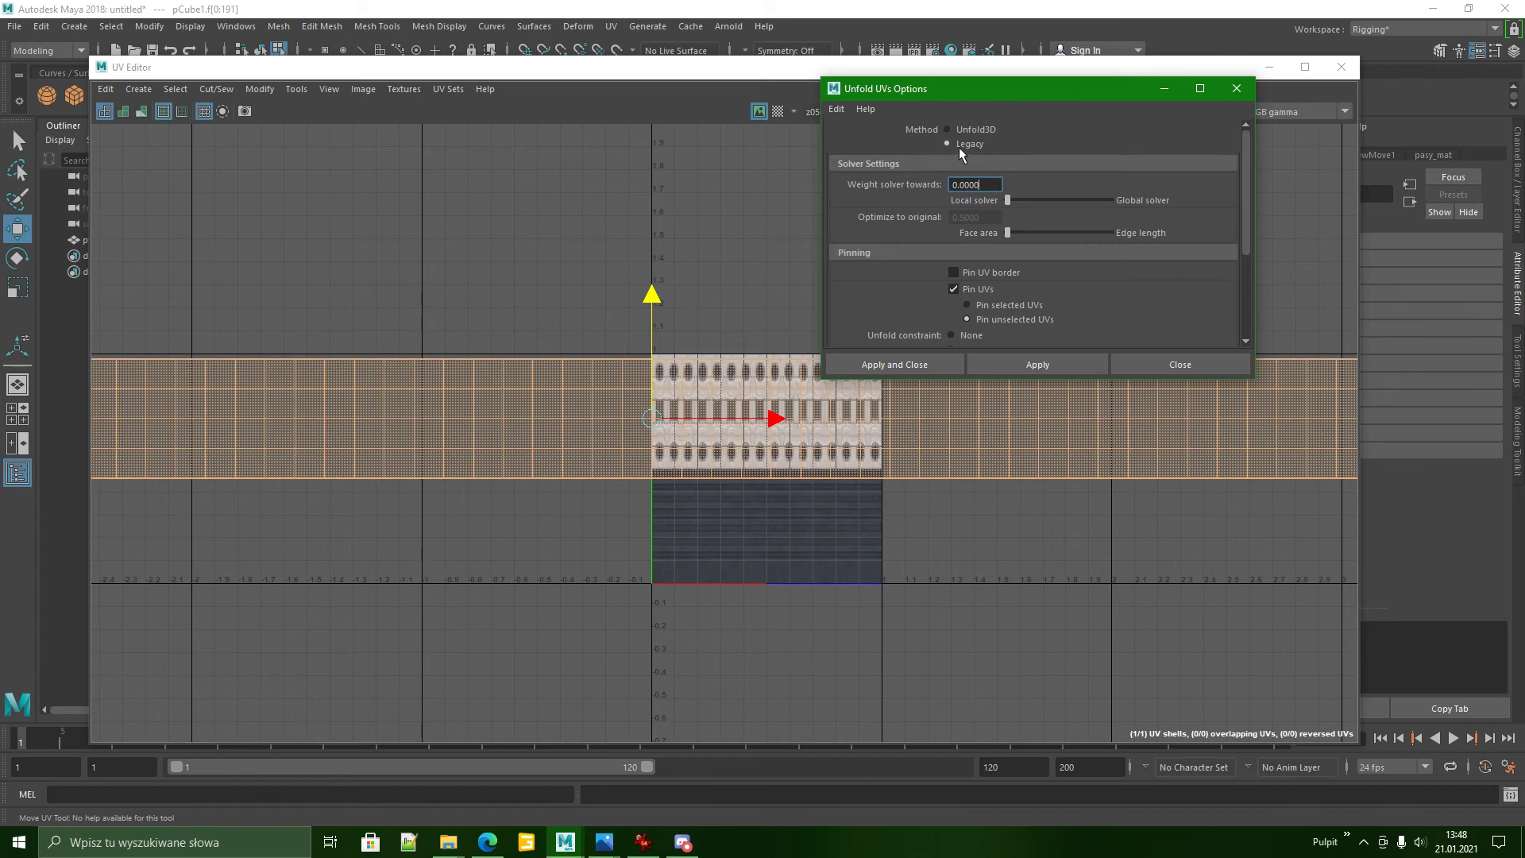
{"action": "left_click_drag", "start_coordinate": [1253, 188], "coordinate": [1230, 230]}
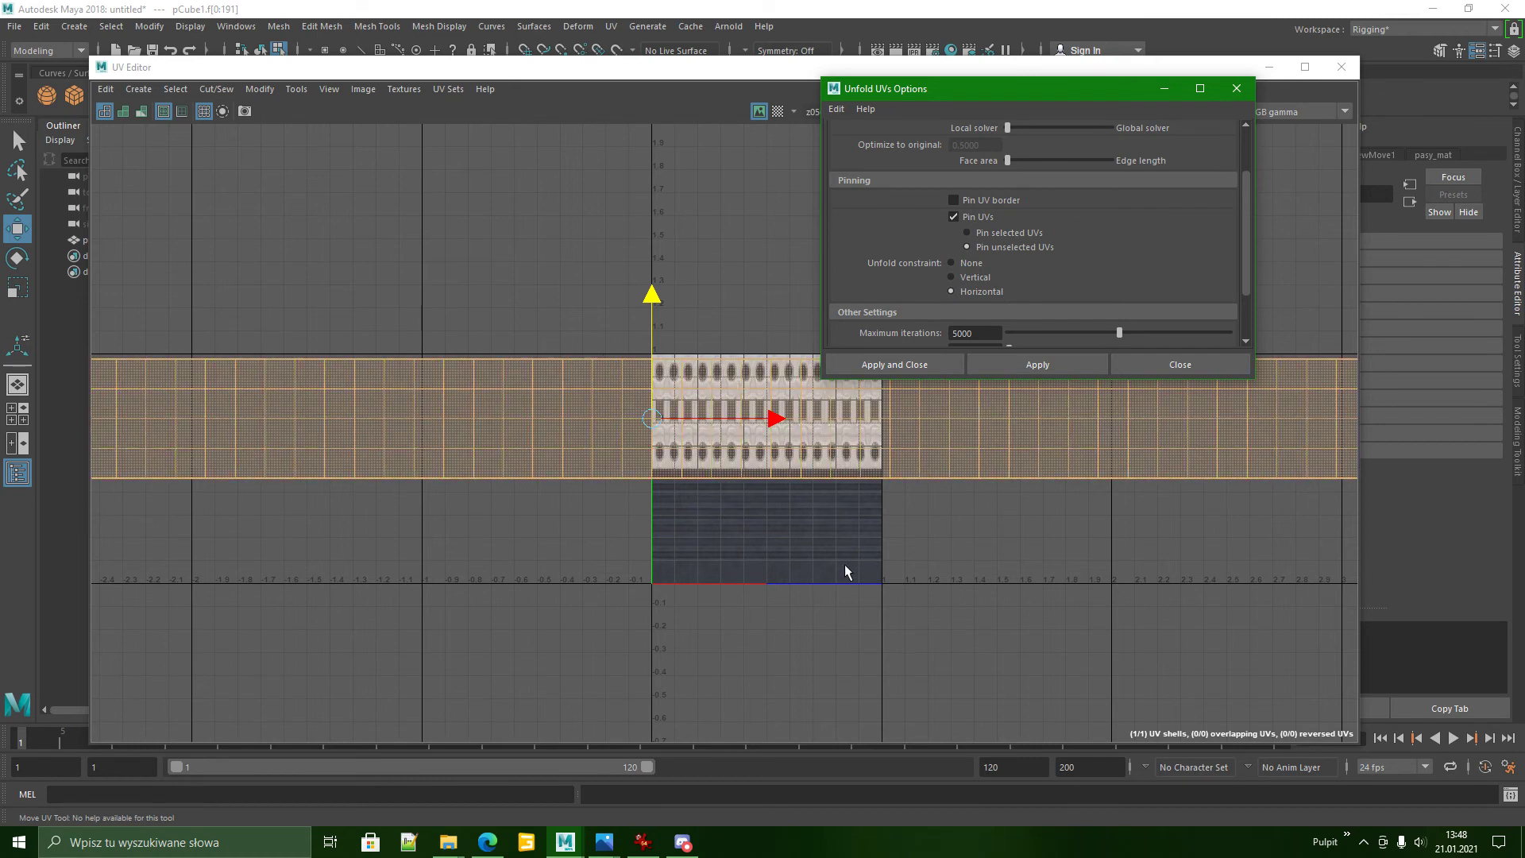
{"action": "scroll", "coordinate": [494, 402], "scroll_direction": "down", "scroll_amount": 4}
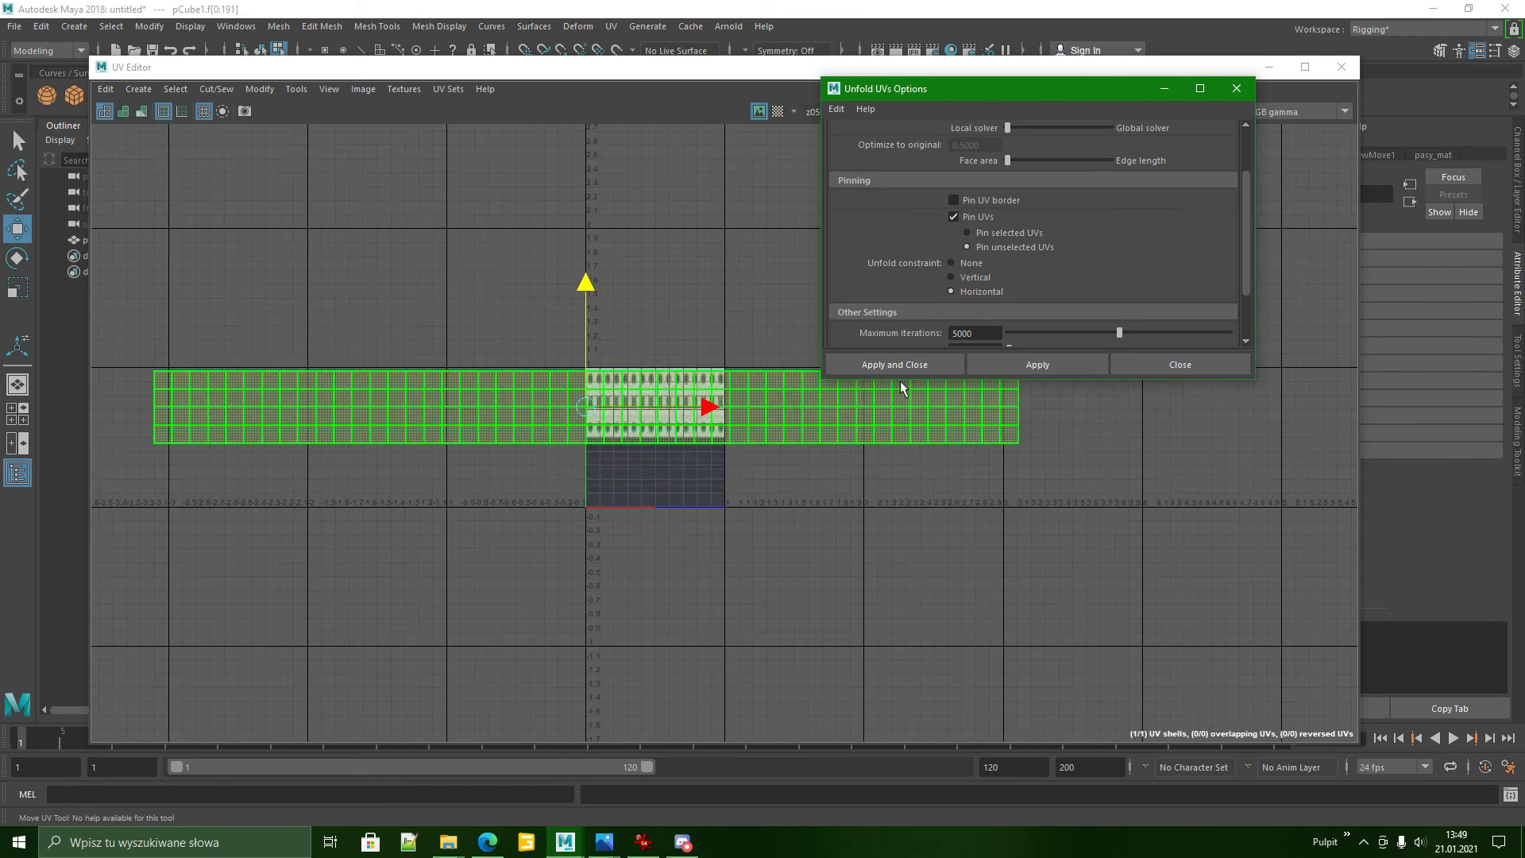
{"action": "scroll", "coordinate": [1156, 249], "scroll_direction": "up", "scroll_amount": 2}
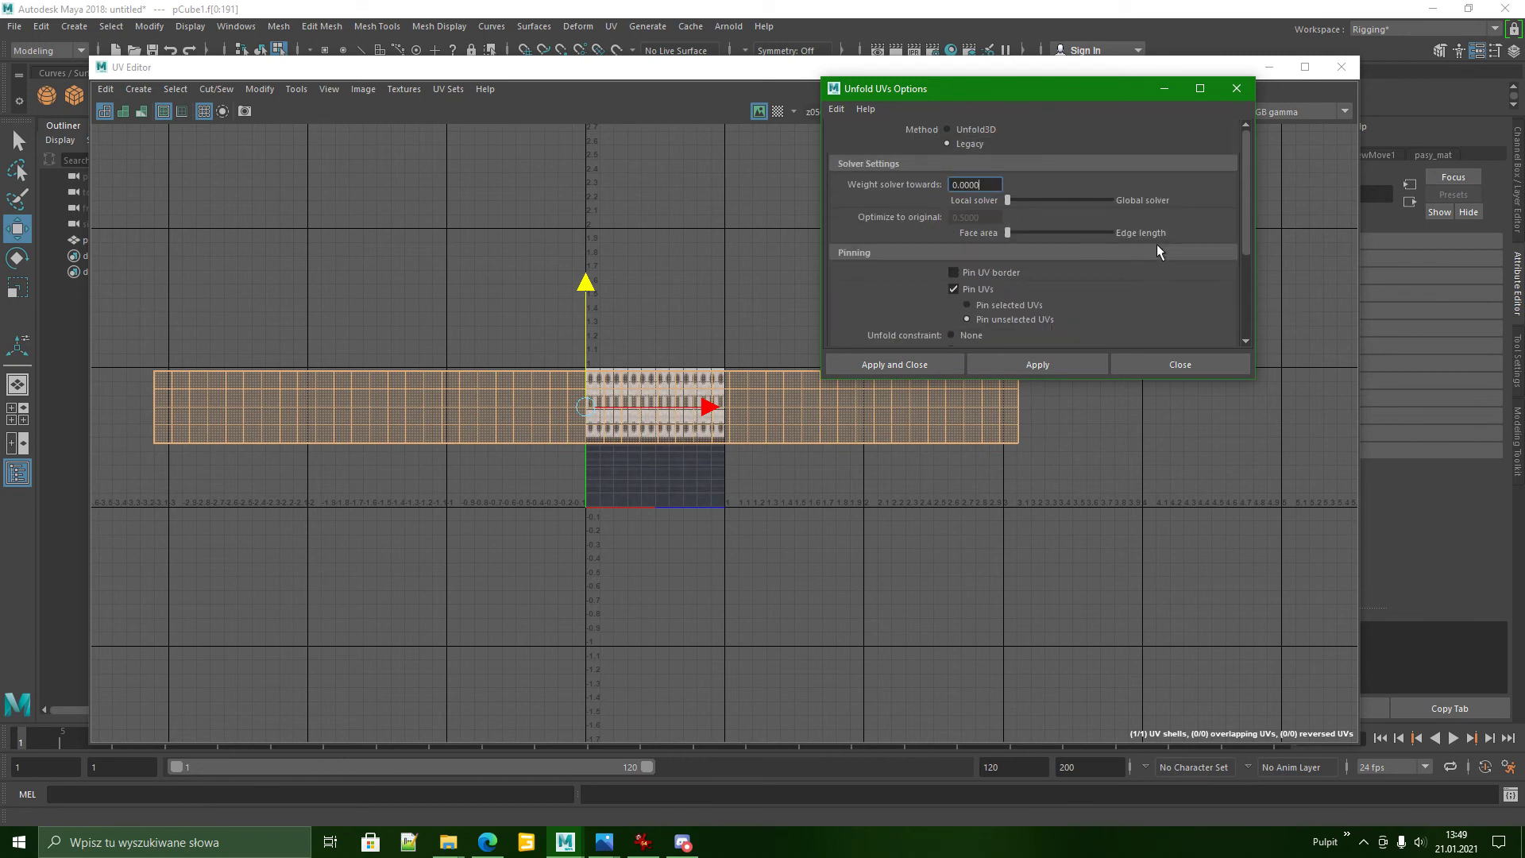
{"action": "left_click", "coordinate": [895, 365]}
Examine the unfolded strip's full length in the UV Editor and how the chain links map onto the tube in perspective.
{"action": "scroll", "coordinate": [660, 439], "scroll_direction": "down", "scroll_amount": 4}
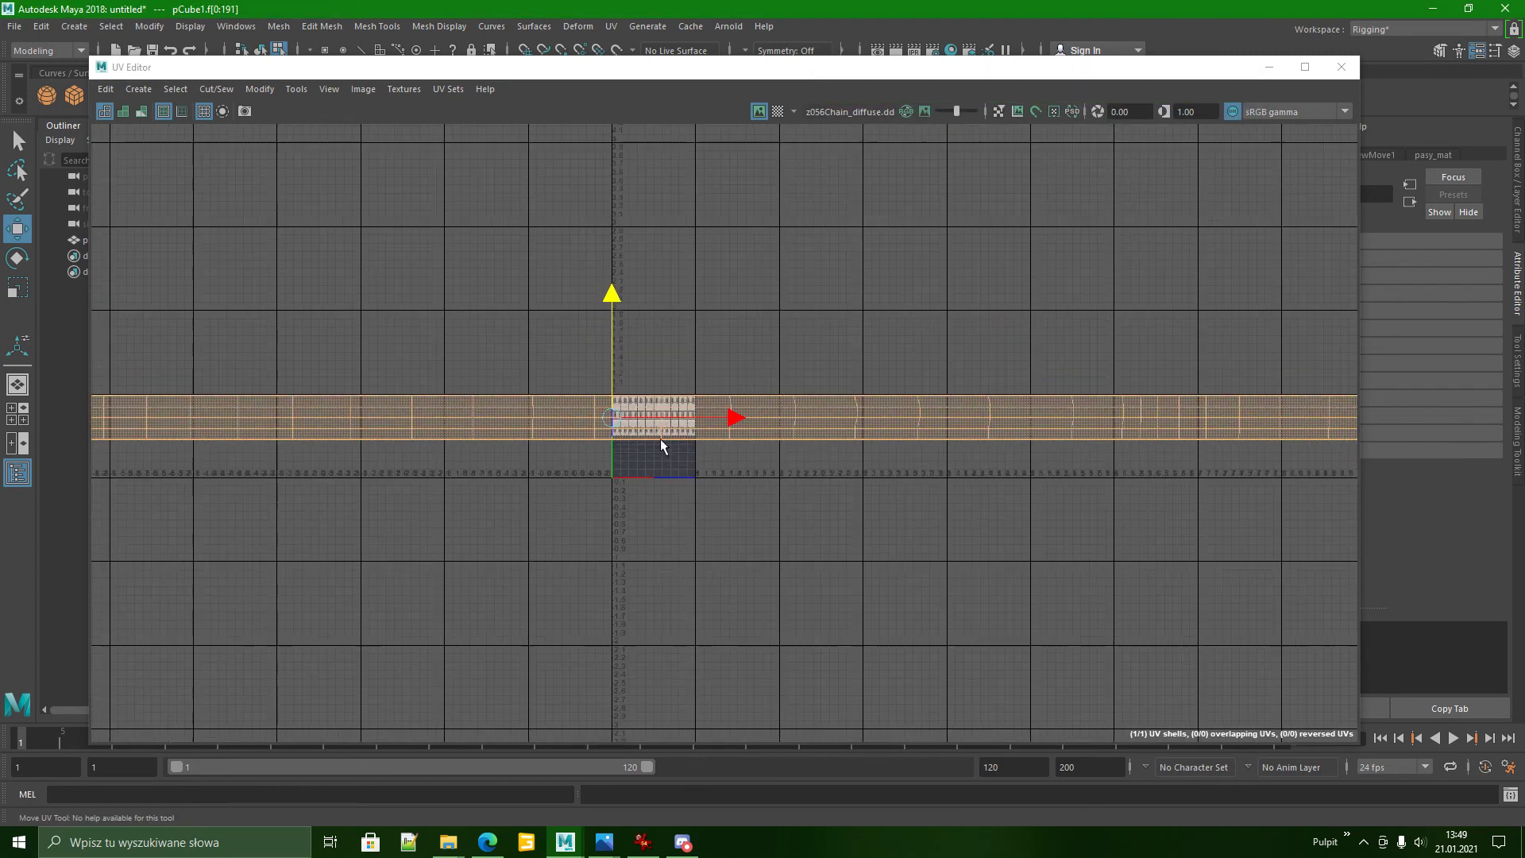
{"action": "scroll", "coordinate": [661, 441], "scroll_direction": "down", "scroll_amount": 3}
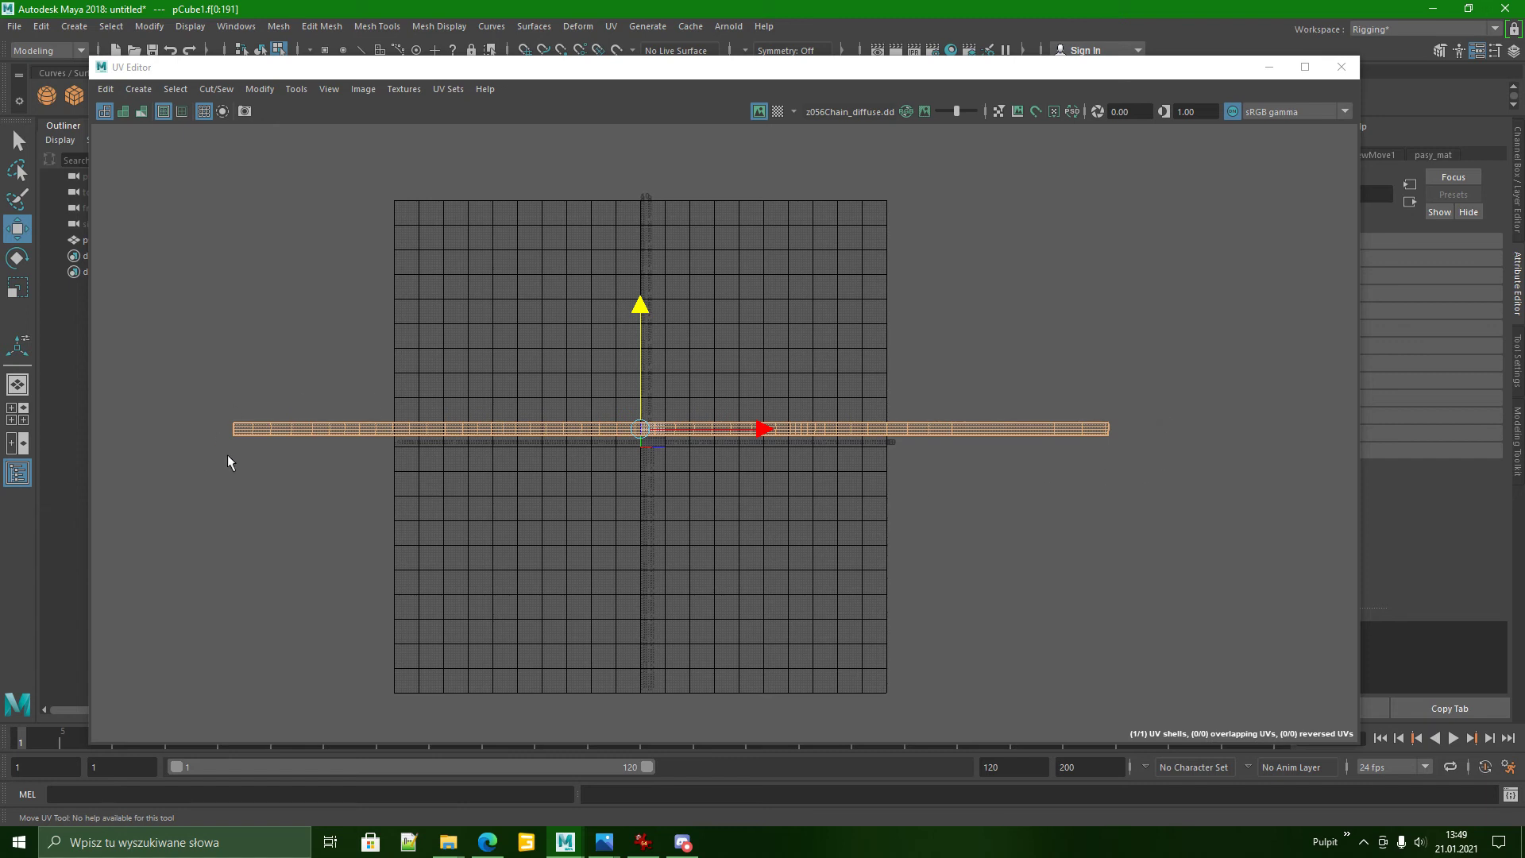
{"action": "scroll", "coordinate": [645, 421], "scroll_direction": "up", "scroll_amount": 6}
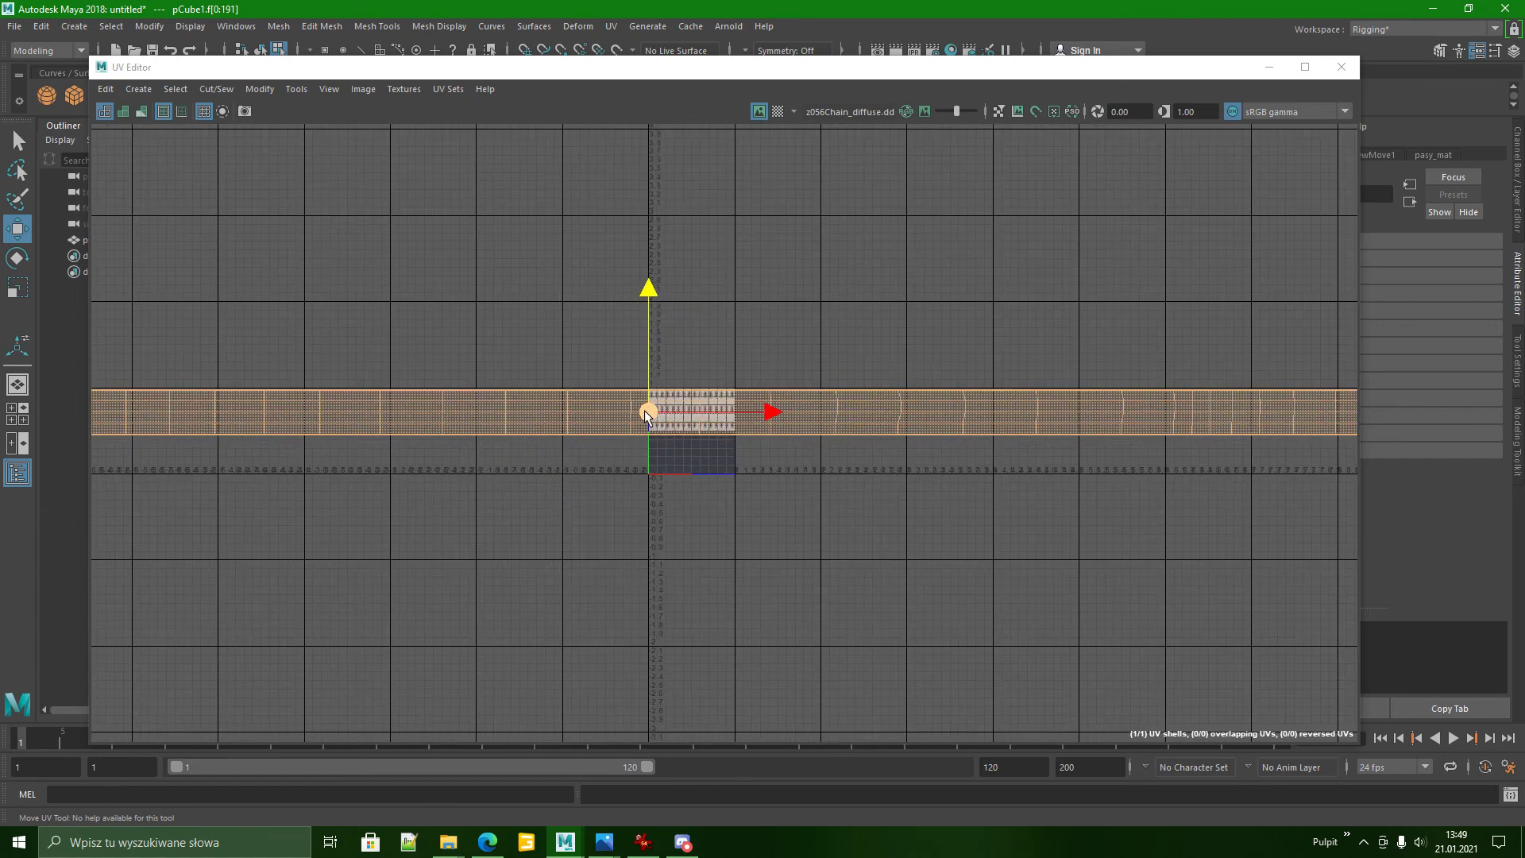
{"action": "scroll", "coordinate": [640, 426], "scroll_direction": "up", "scroll_amount": 3}
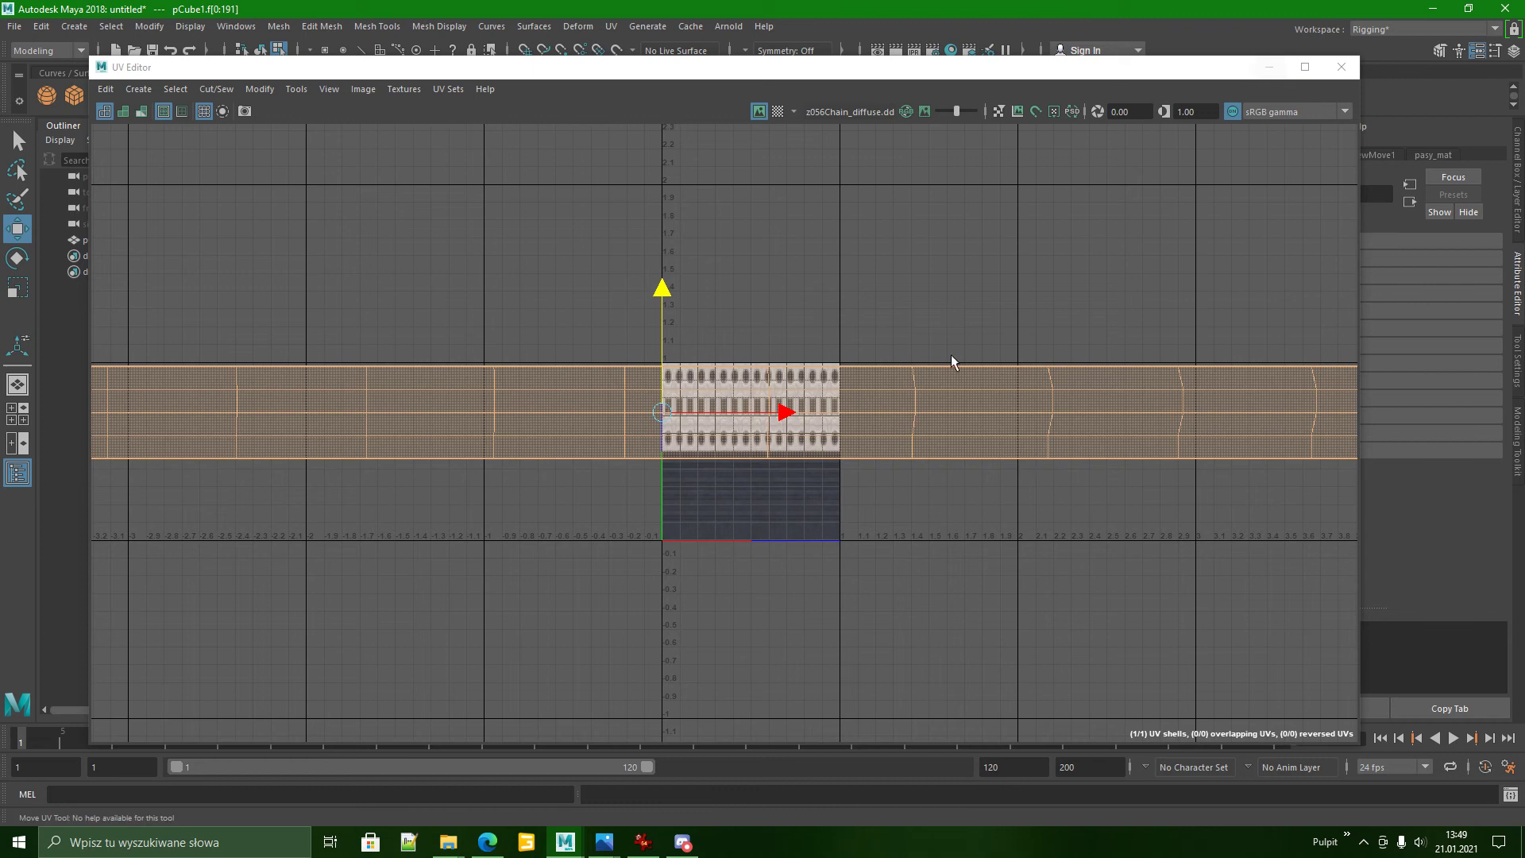
{"action": "scroll", "coordinate": [886, 386], "scroll_direction": "down", "scroll_amount": 4}
{"action": "left_click", "coordinate": [1269, 66]}
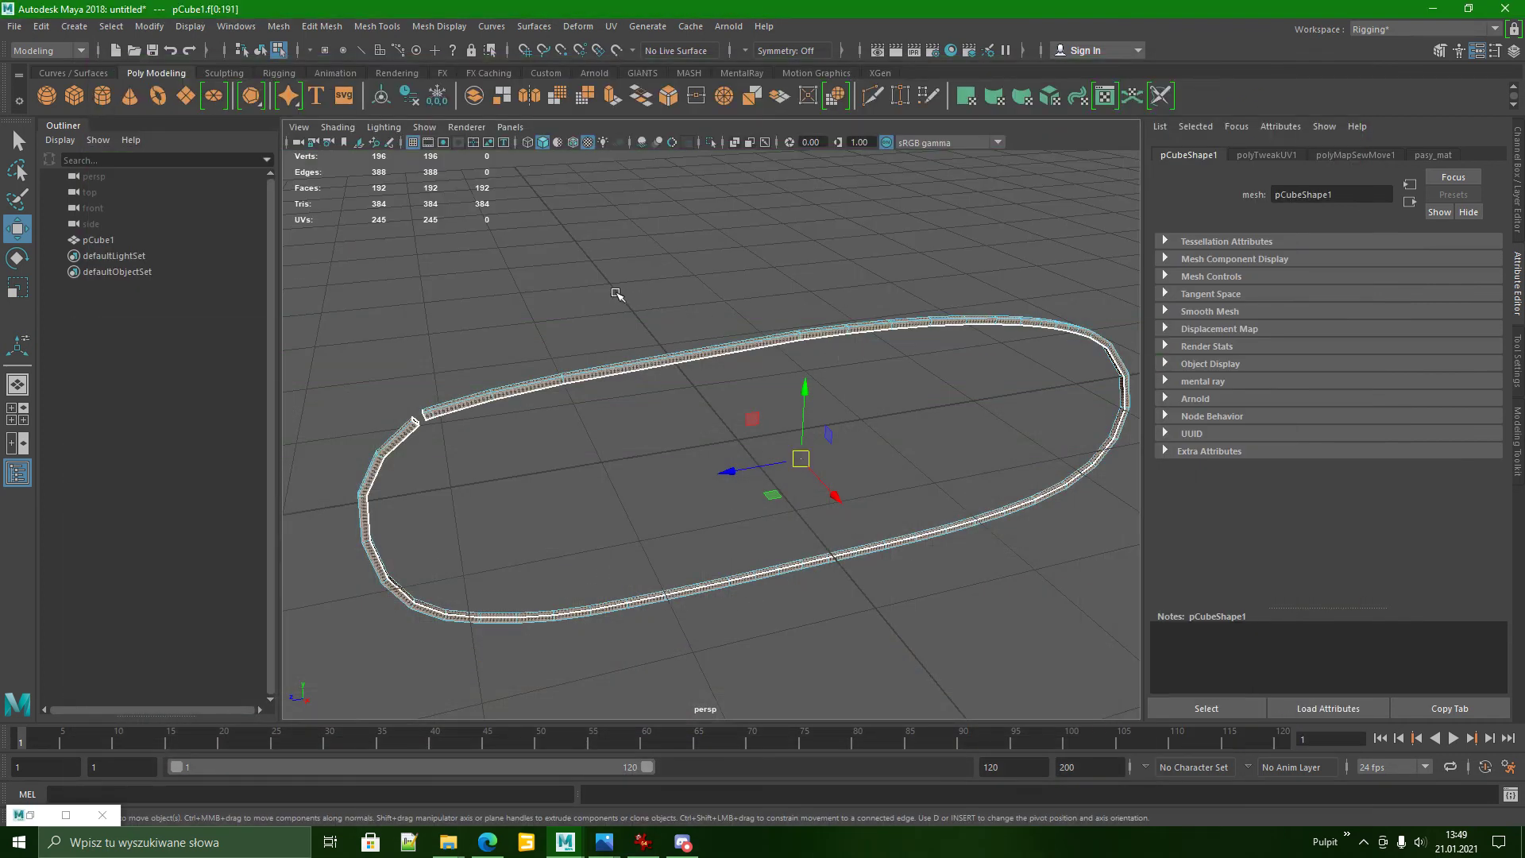
{"action": "scroll", "coordinate": [651, 370], "scroll_direction": "up", "scroll_amount": 6}
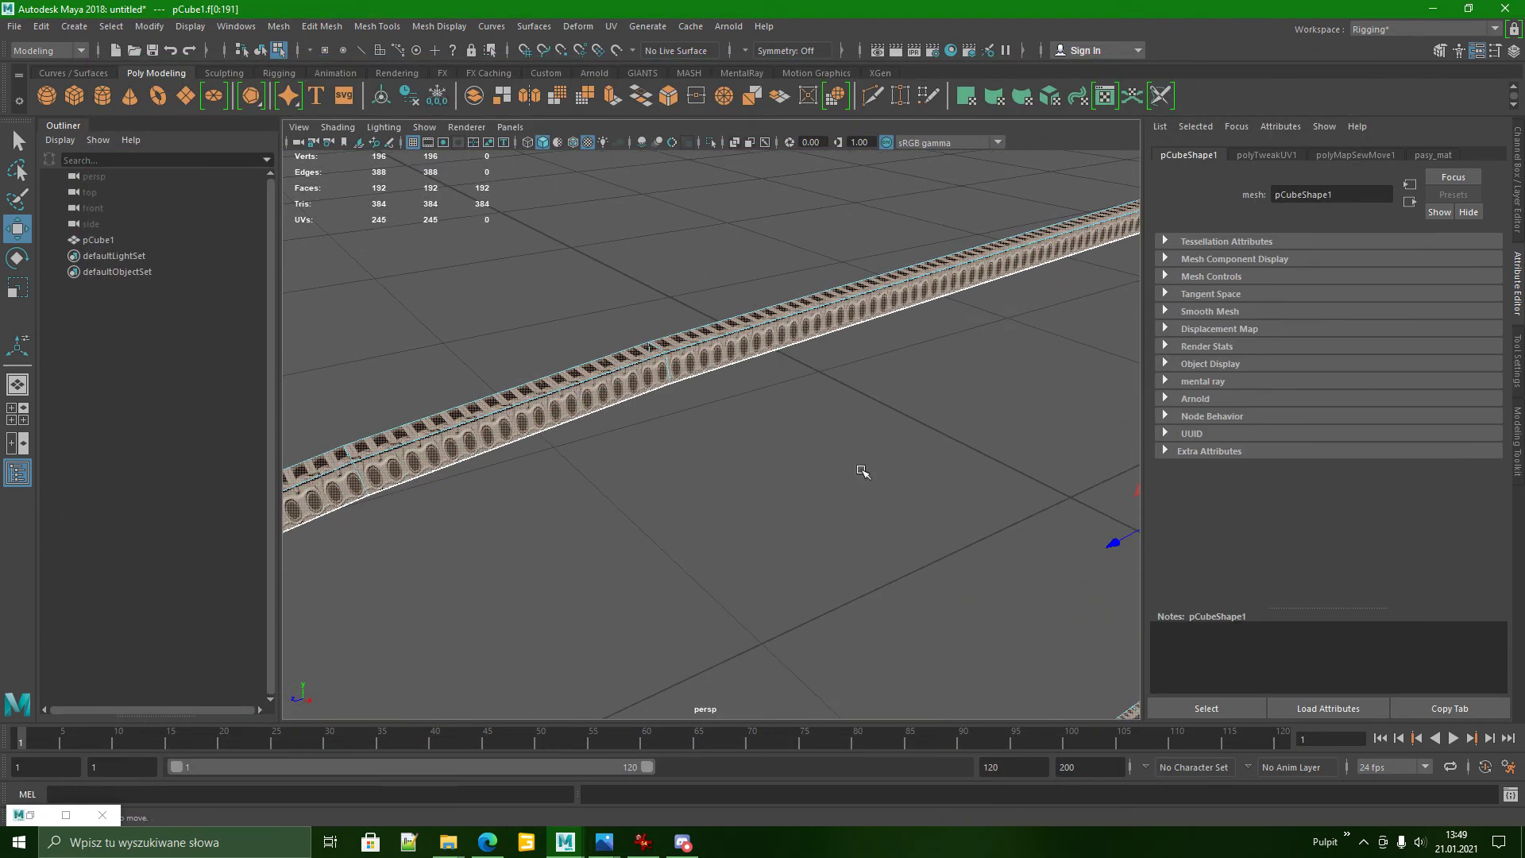
{"action": "left_click", "coordinate": [755, 505]}
{"action": "left_click_drag", "start_coordinate": [756, 505], "coordinate": [804, 449], "text": "alt"}
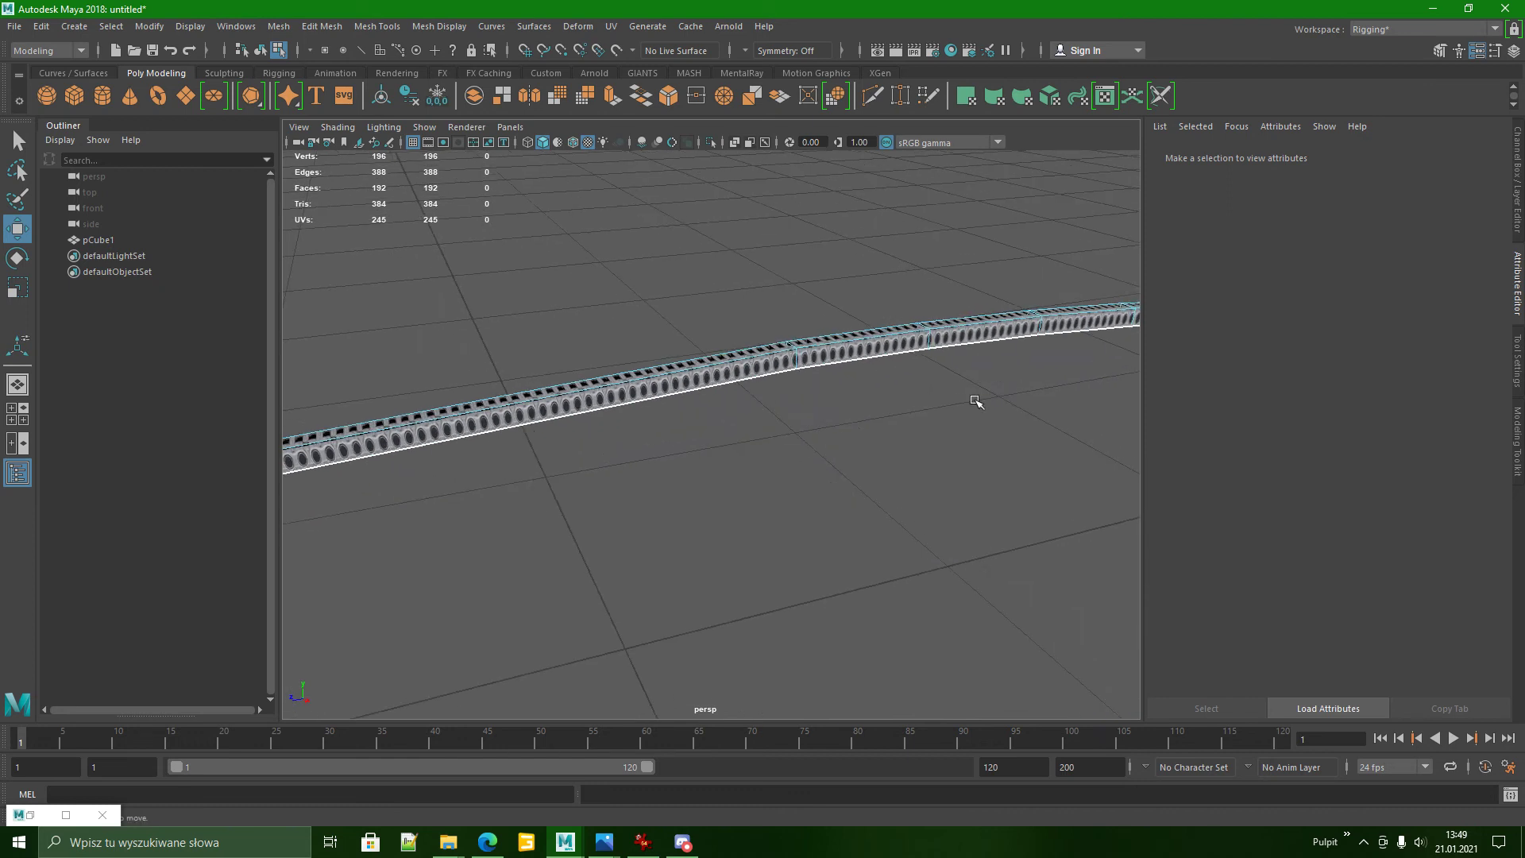
{"action": "scroll", "coordinate": [660, 429], "scroll_direction": "up", "scroll_amount": 3}
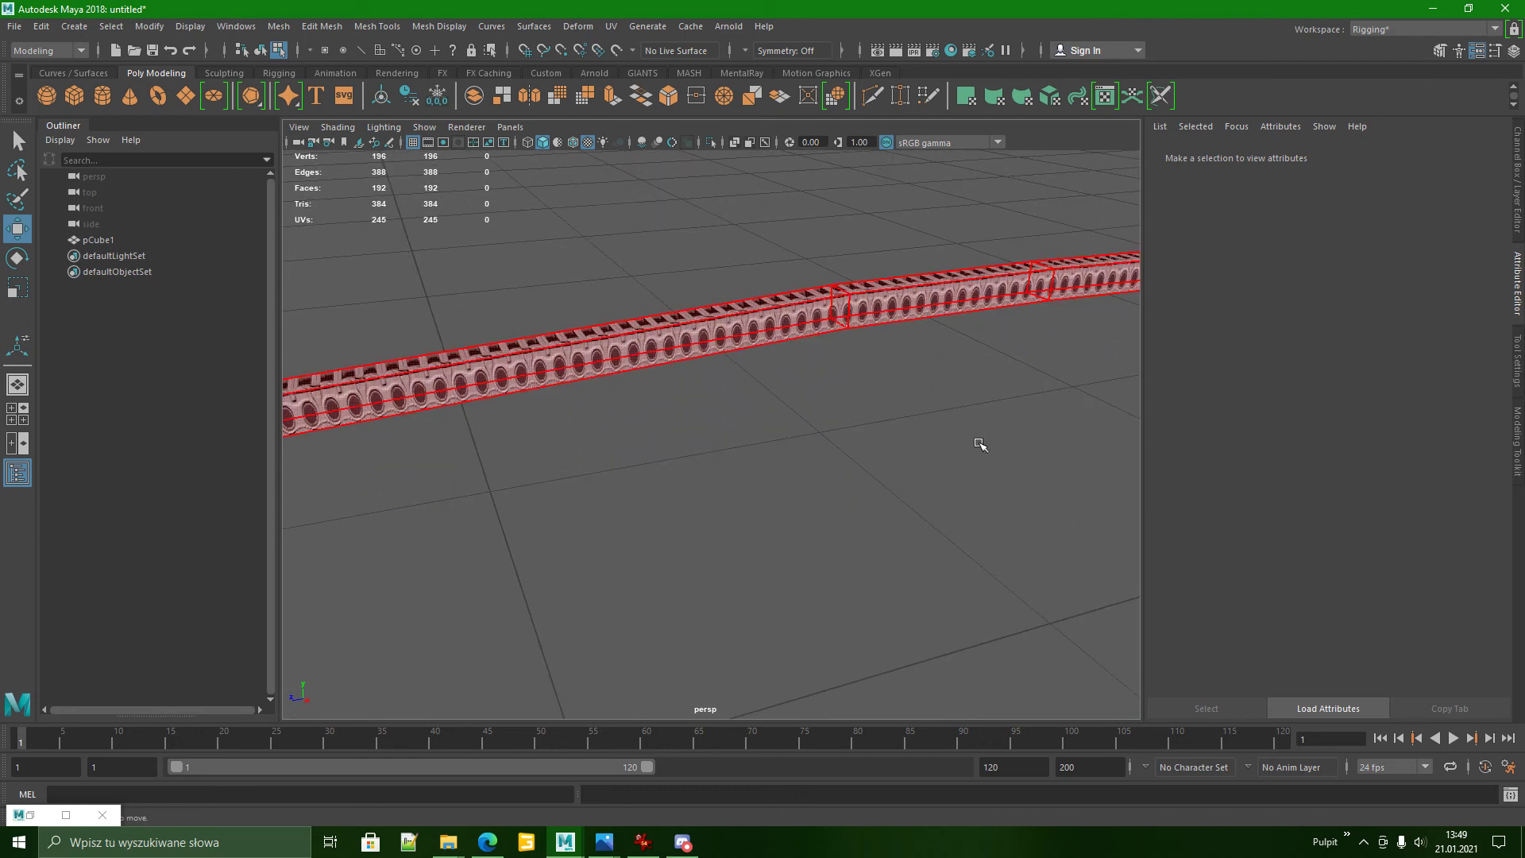
{"action": "left_click_drag", "start_coordinate": [981, 442], "coordinate": [929, 455], "text": "alt"}
{"action": "left_click_drag", "start_coordinate": [732, 439], "coordinate": [589, 641], "text": "alt"}
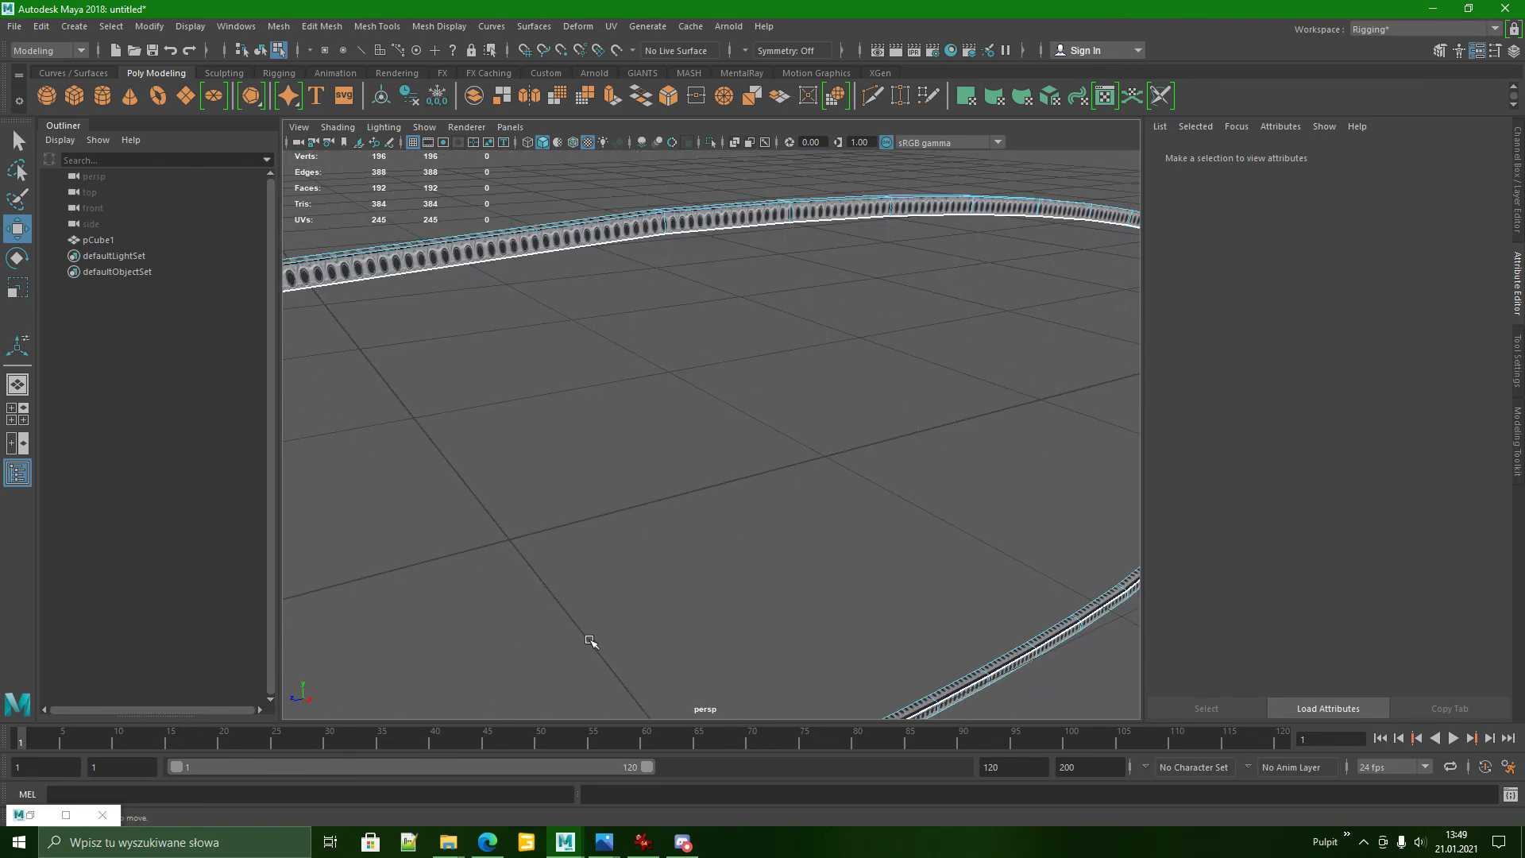
Bring back the UV Editor, select the tube's UV shell and scale it down slightly and uniformly around the chain-link band.
{"action": "double_click", "coordinate": [35, 811]}
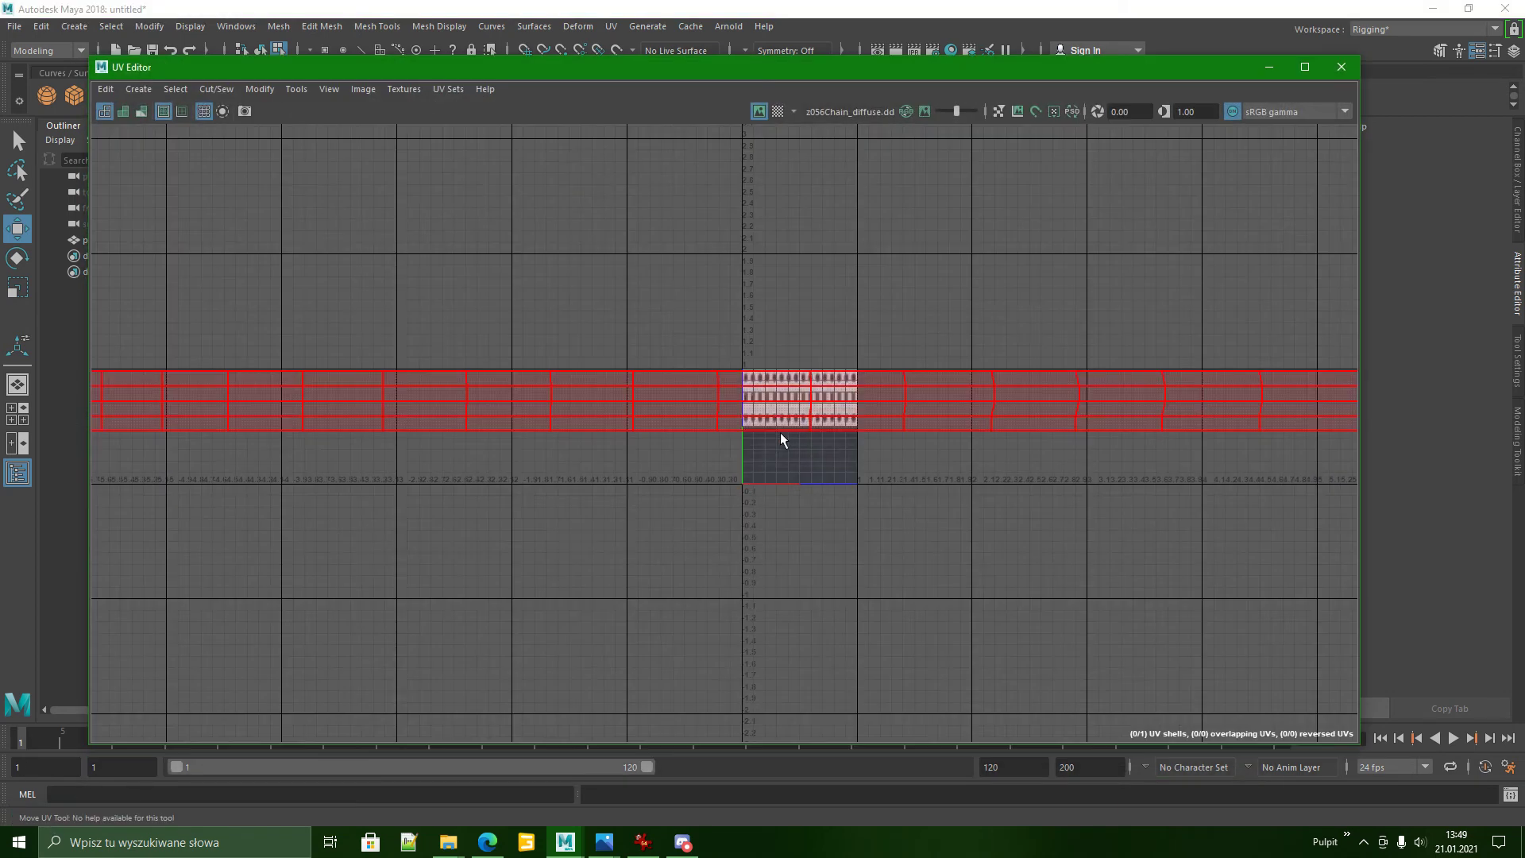
{"action": "left_click", "coordinate": [786, 414]}
{"action": "scroll", "coordinate": [821, 393], "scroll_direction": "up", "scroll_amount": 1}
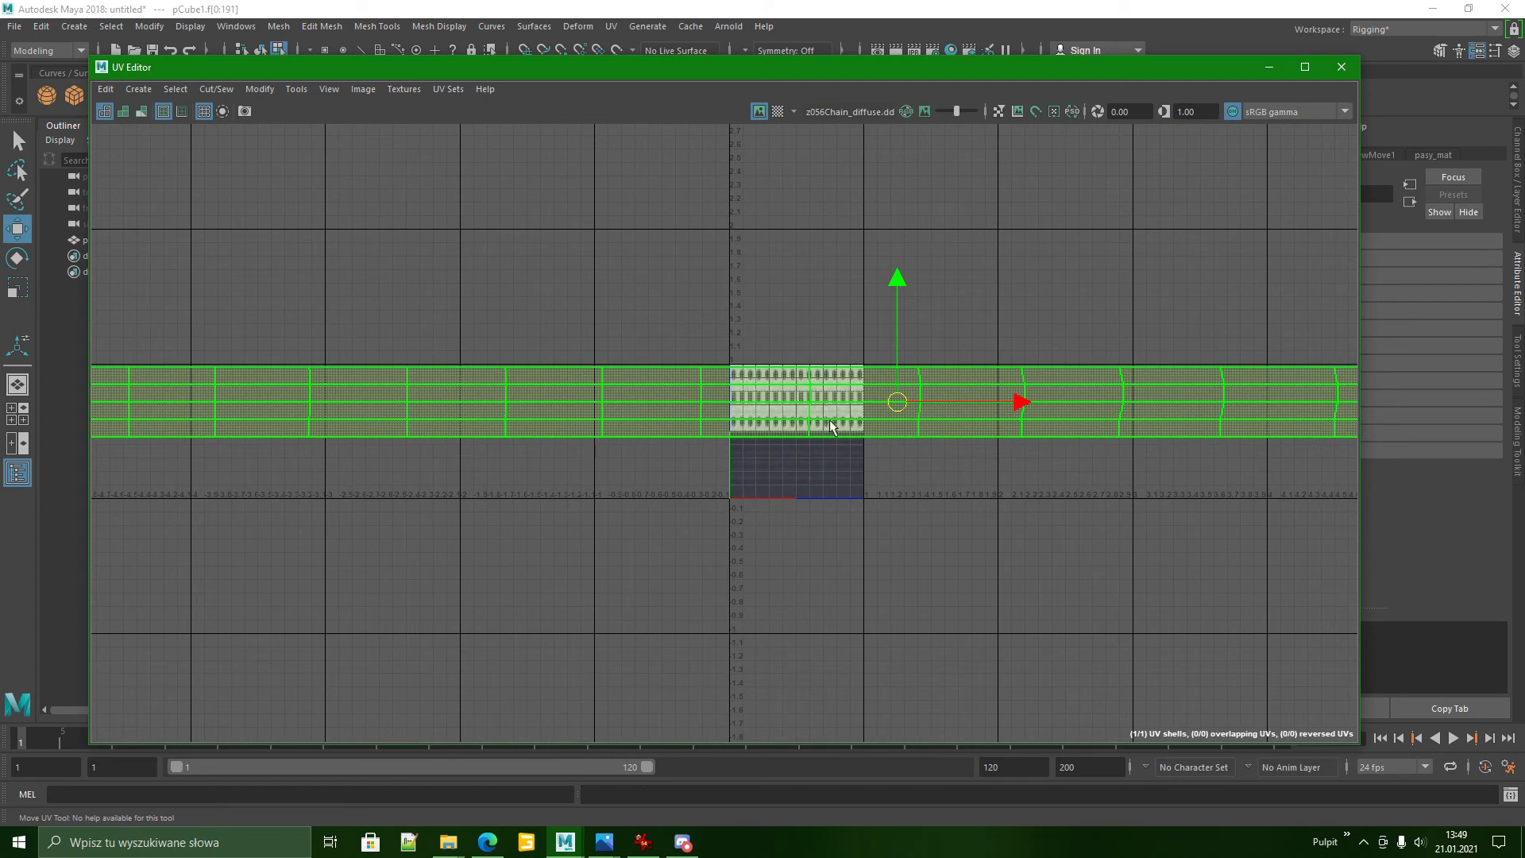
{"action": "key", "text": "r"}
{"action": "scroll", "coordinate": [885, 421], "scroll_direction": "up", "scroll_amount": 2}
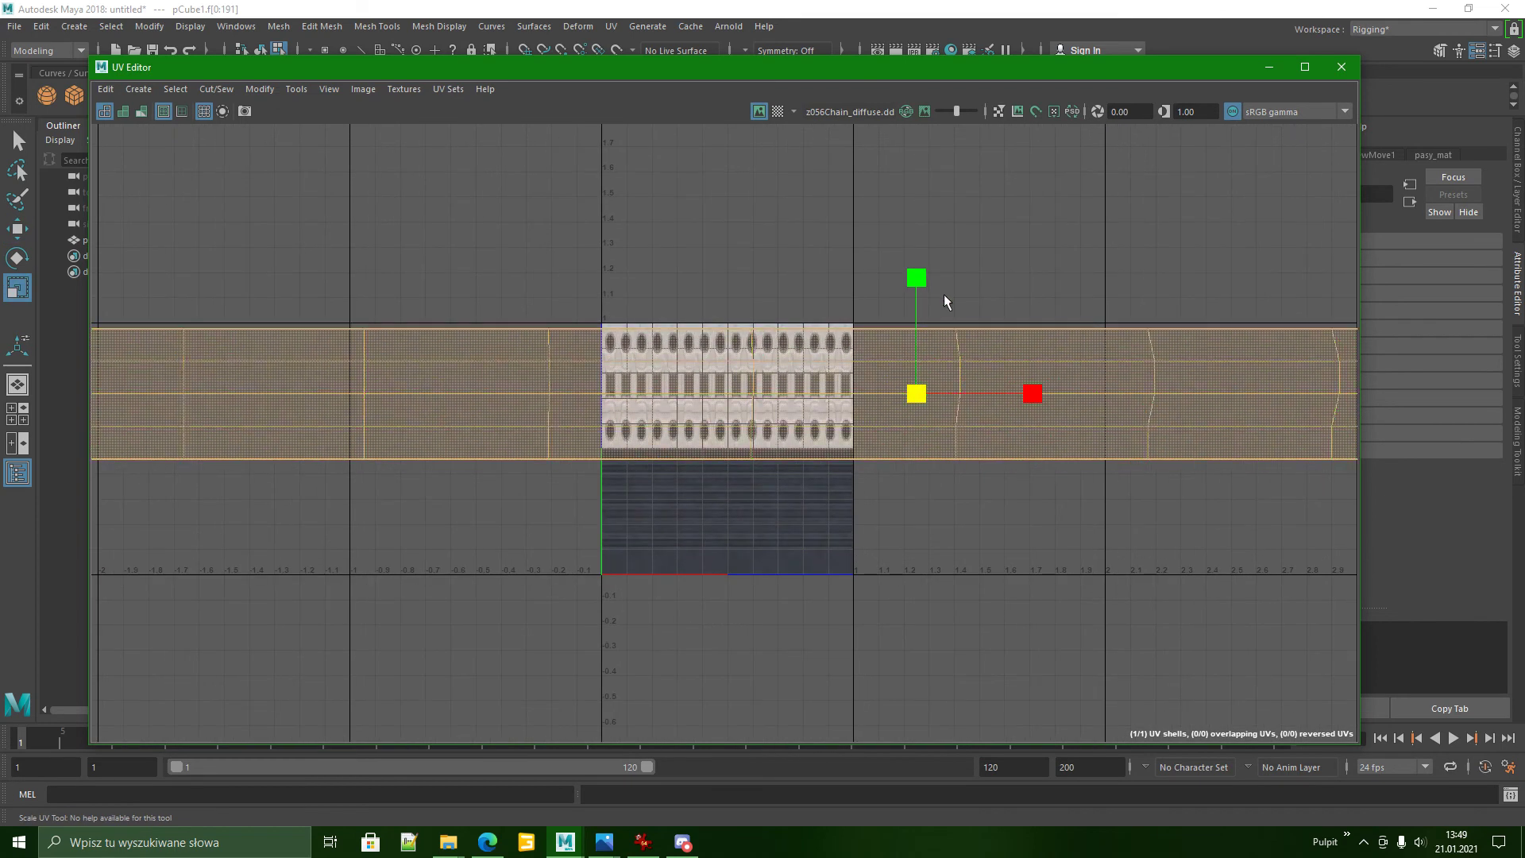
{"action": "left_click_drag", "start_coordinate": [928, 399], "coordinate": [913, 413]}
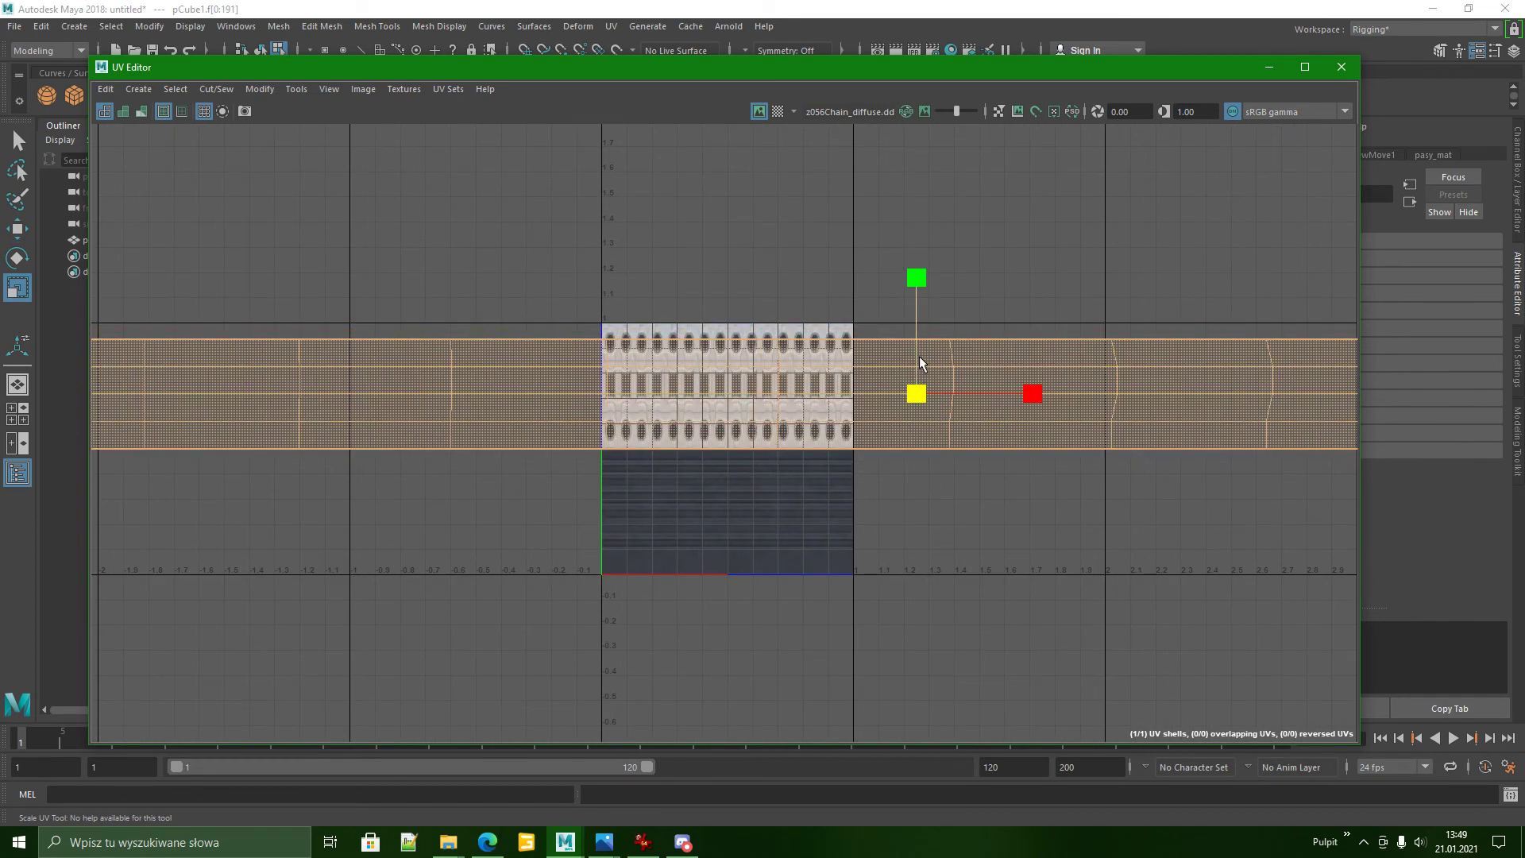
Move the UV strip up and stretch it slightly in height so that it fits within the light chain-link band.
{"action": "key", "text": "w"}
{"action": "left_click_drag", "start_coordinate": [928, 283], "coordinate": [926, 275]}
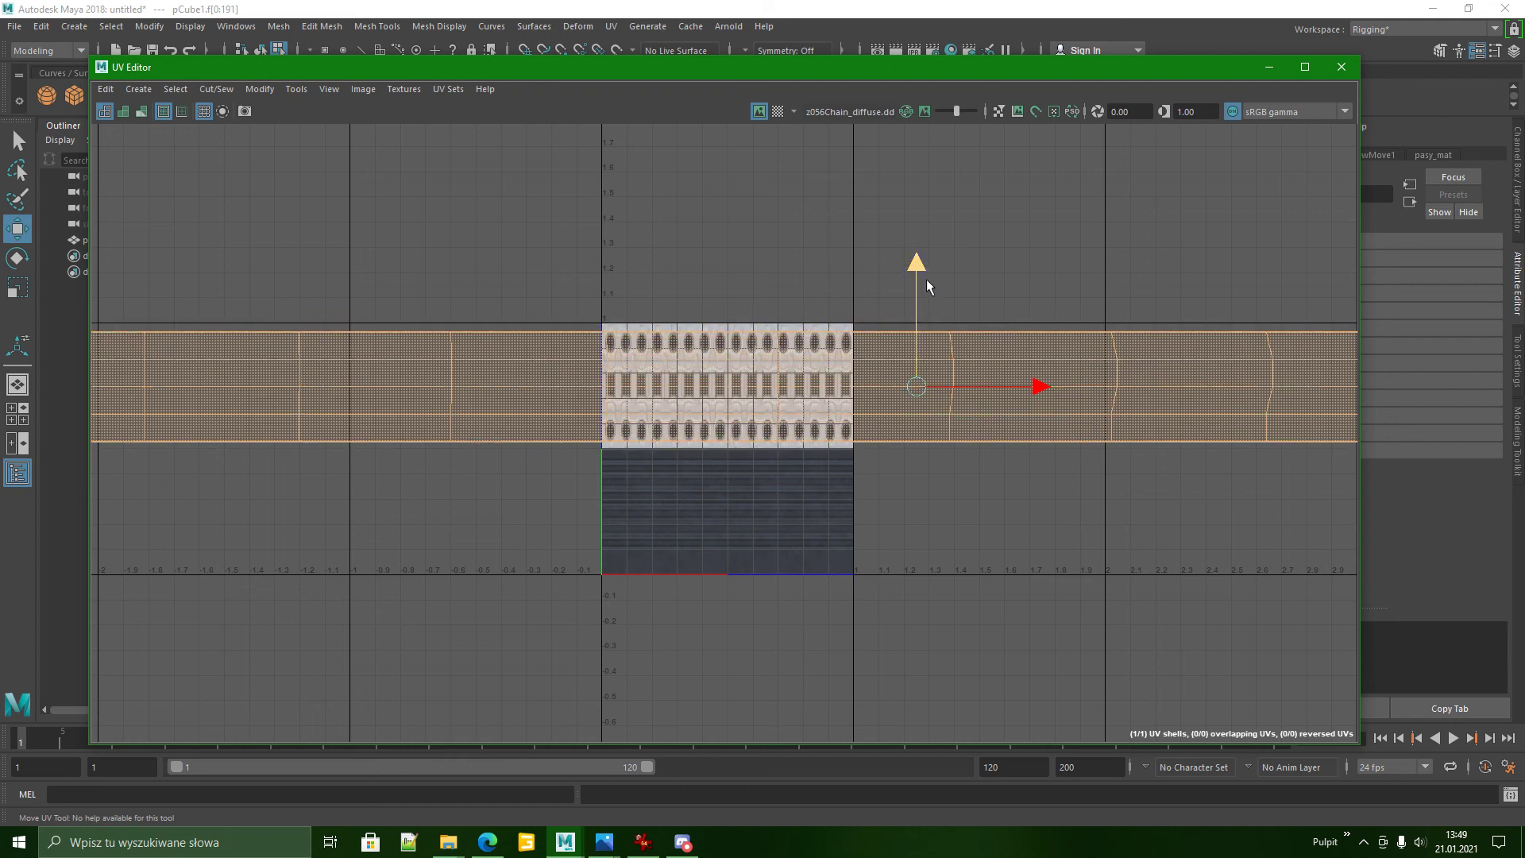
{"action": "key", "text": "r"}
{"action": "left_click_drag", "start_coordinate": [927, 273], "coordinate": [933, 265]}
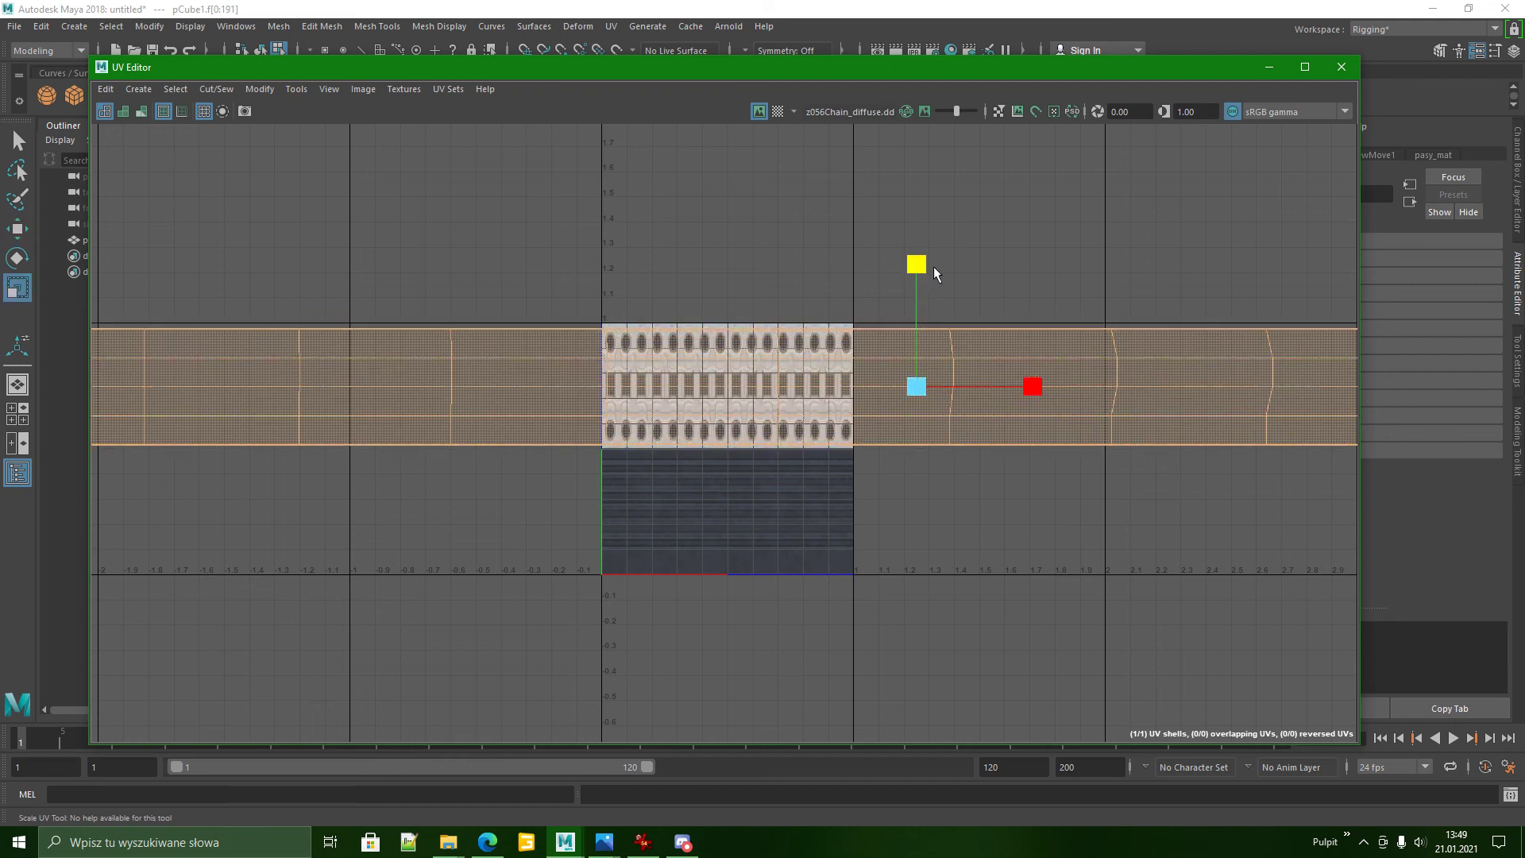
{"action": "key", "text": "w"}
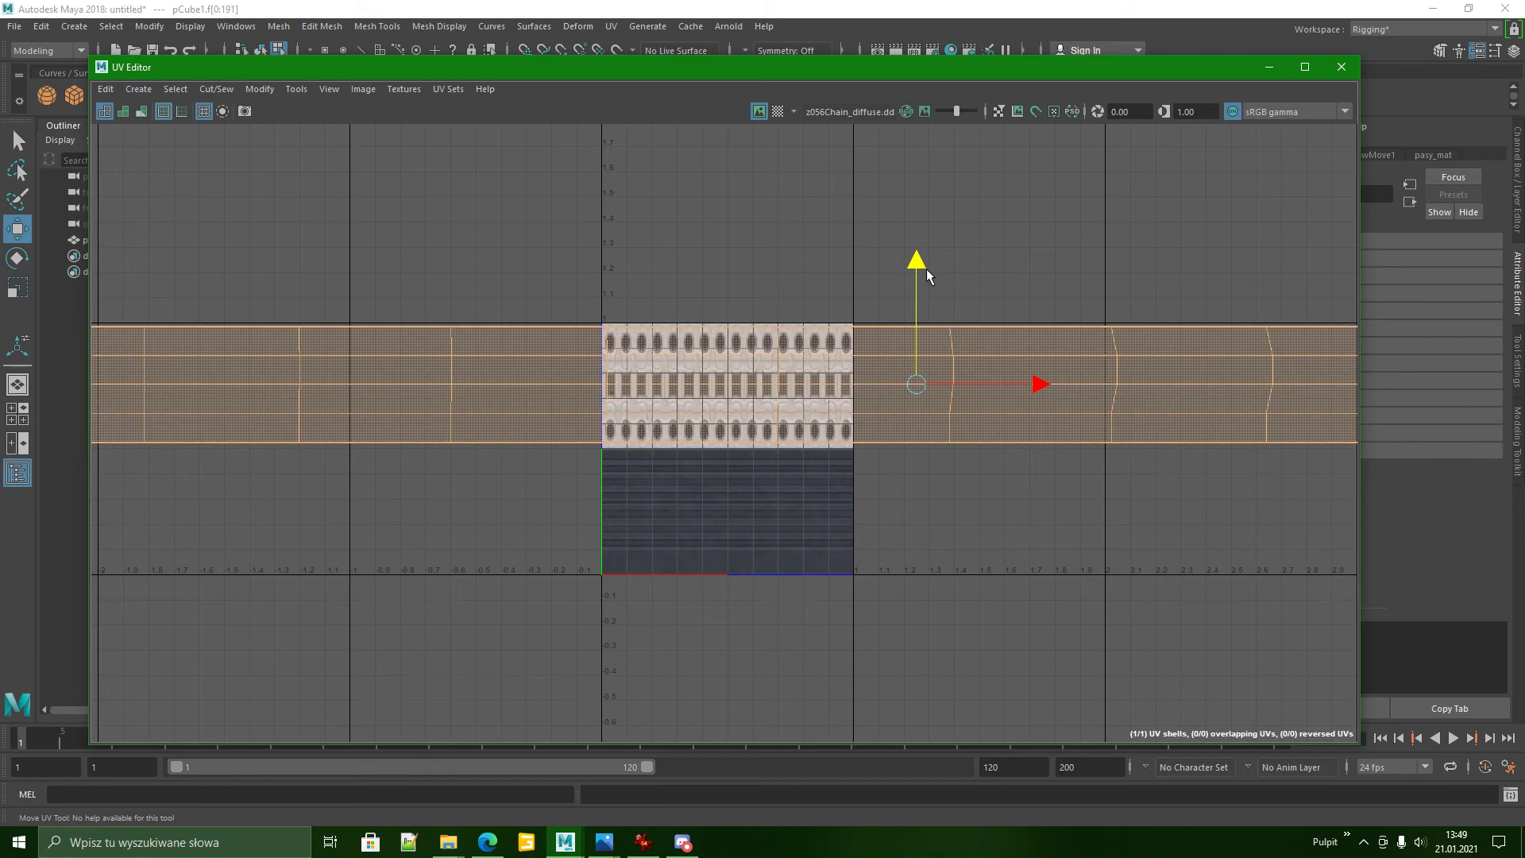
{"action": "key", "text": "r"}
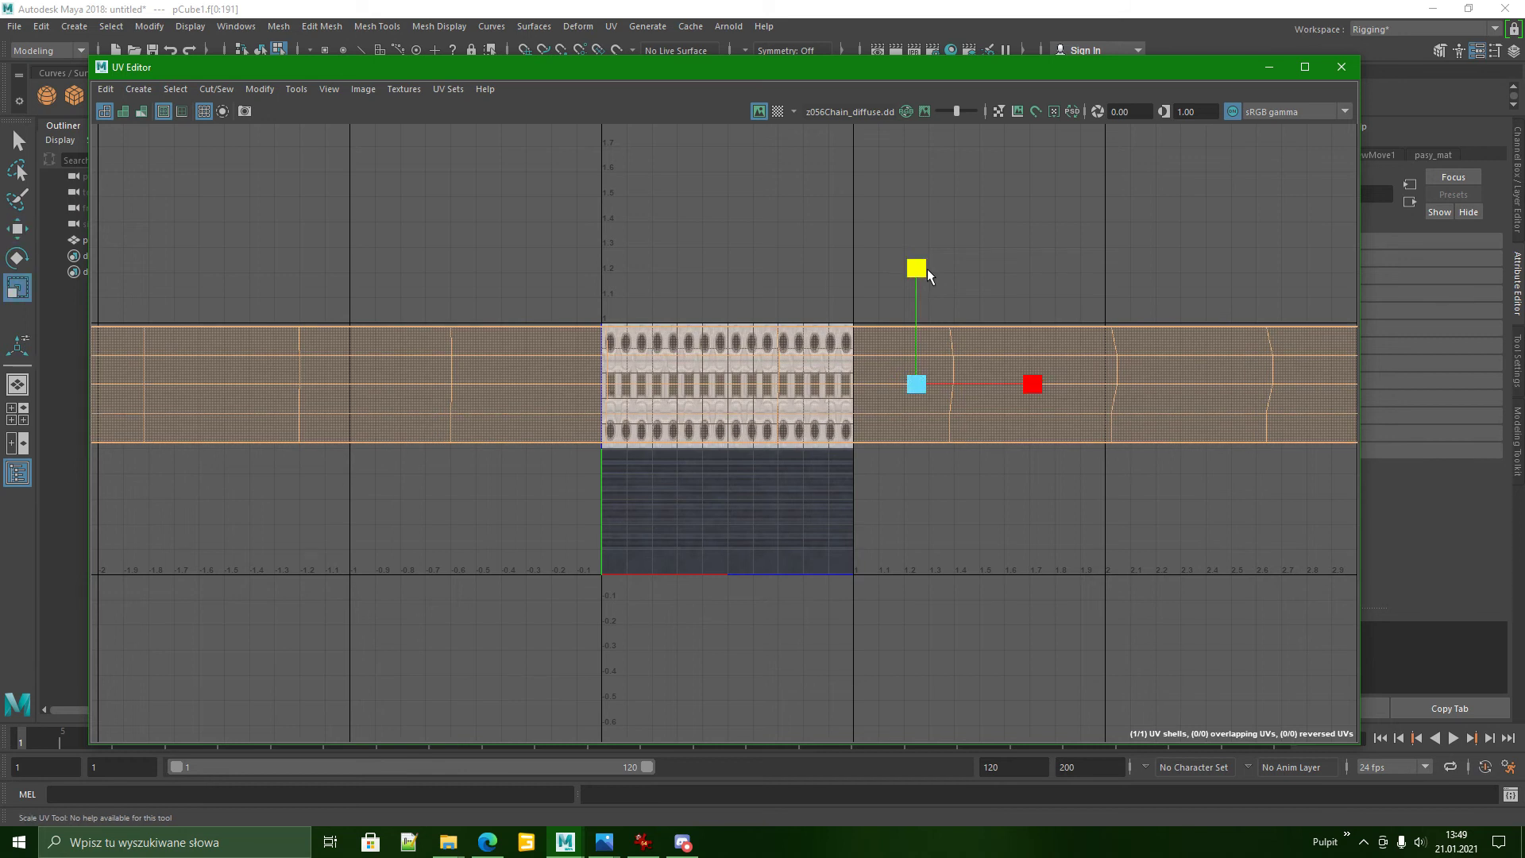
{"action": "key", "text": "w"}
Check the chain texture along the whole tube in the perspective view.
{"action": "left_click", "coordinate": [1270, 68]}
{"action": "scroll", "coordinate": [860, 397], "scroll_direction": "down", "scroll_amount": 3}
{"action": "left_click_drag", "start_coordinate": [737, 413], "coordinate": [556, 532], "text": "alt"}
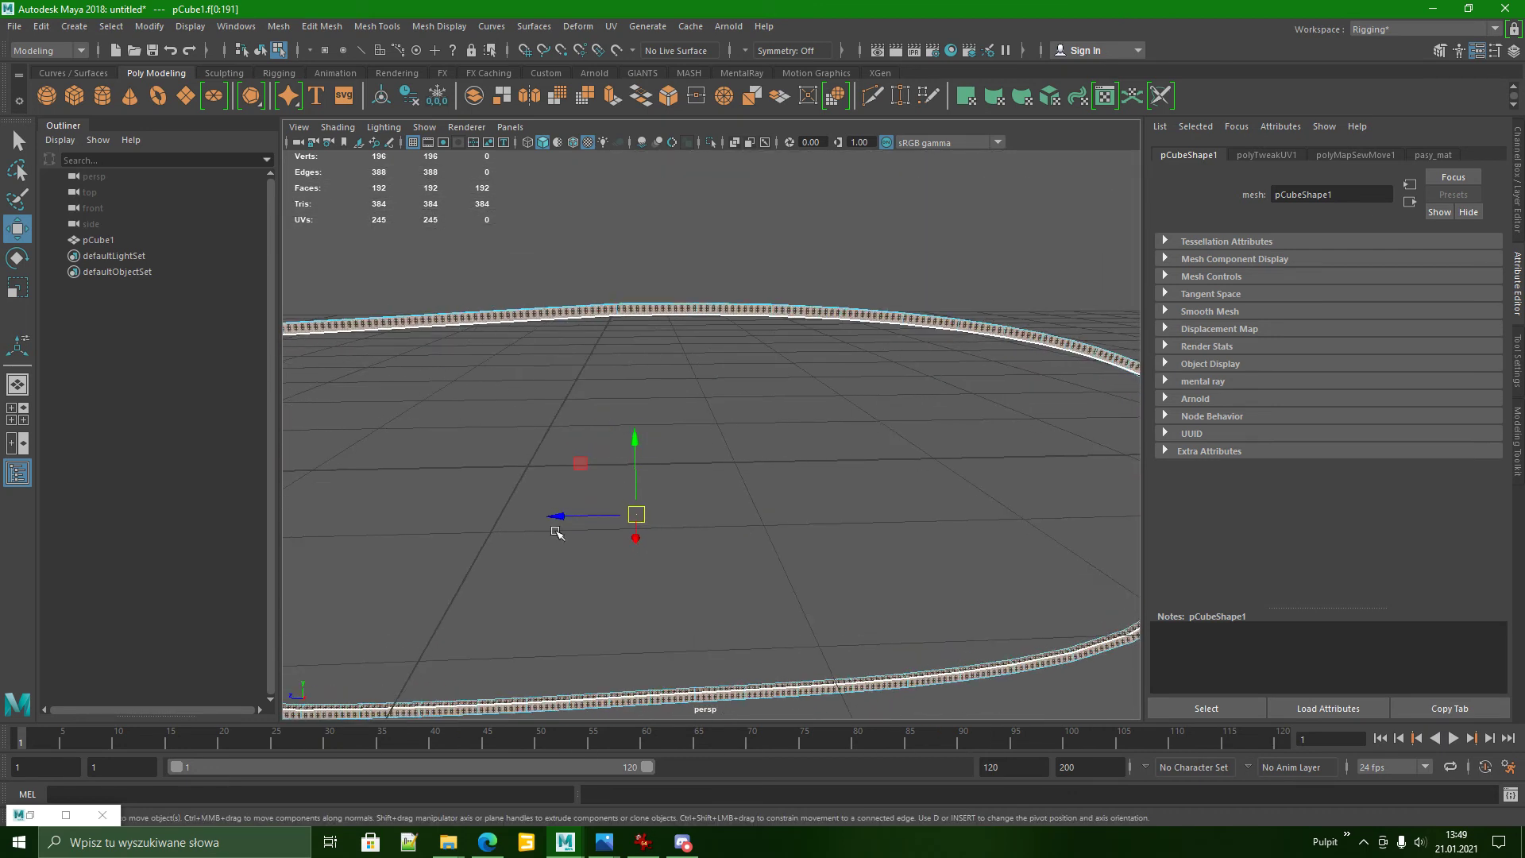
Reopen the UV Editor beside the perspective view and slide the UV strip leftward by about one texture tile.
{"action": "left_click", "coordinate": [31, 815]}
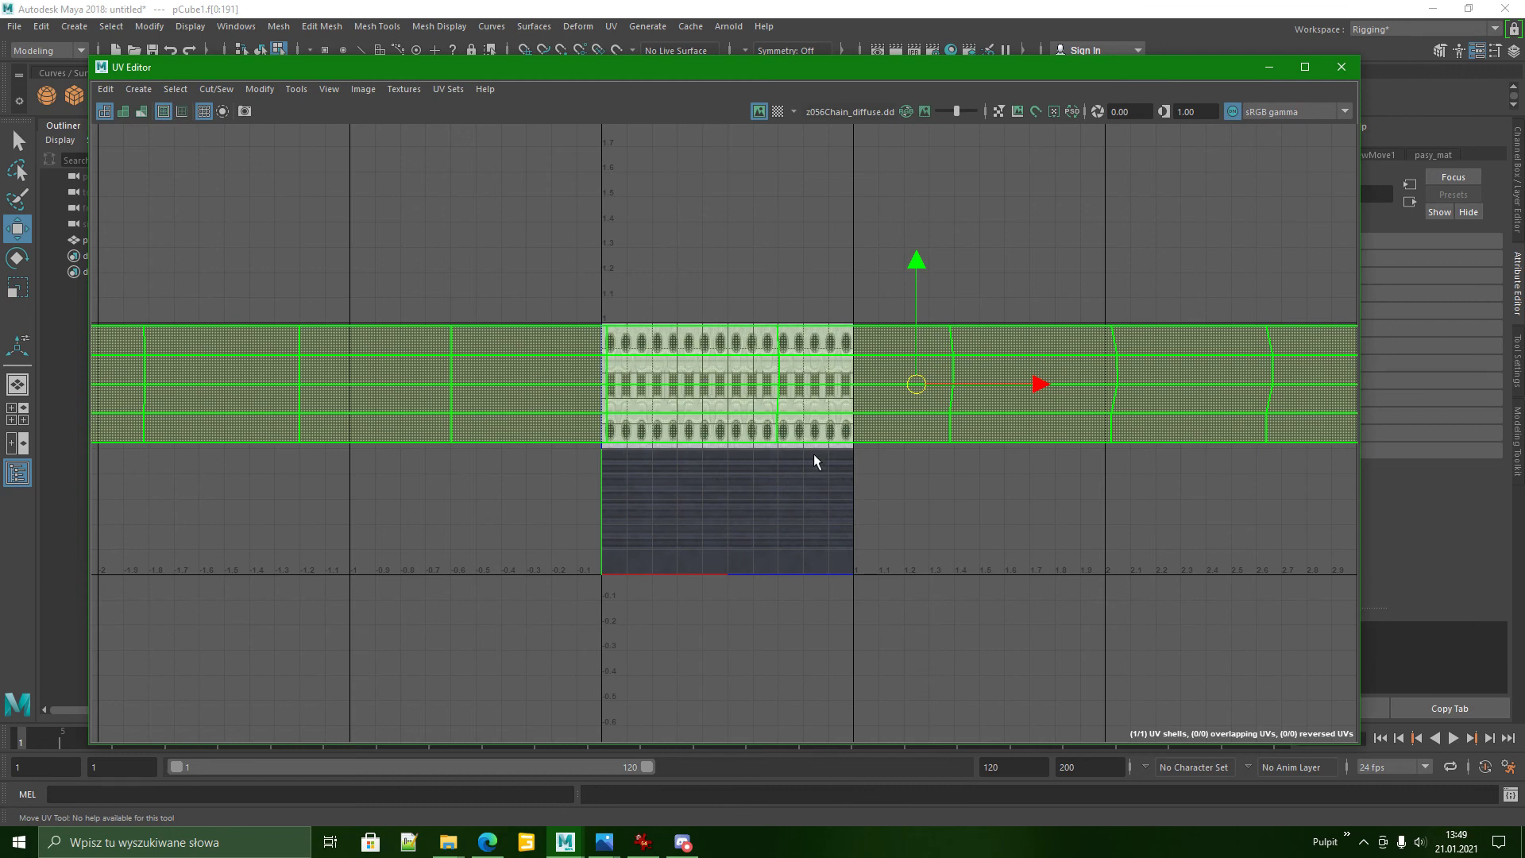
{"action": "scroll", "coordinate": [813, 455], "scroll_direction": "down", "scroll_amount": 5}
{"action": "left_click_drag", "start_coordinate": [788, 68], "coordinate": [1162, 133]}
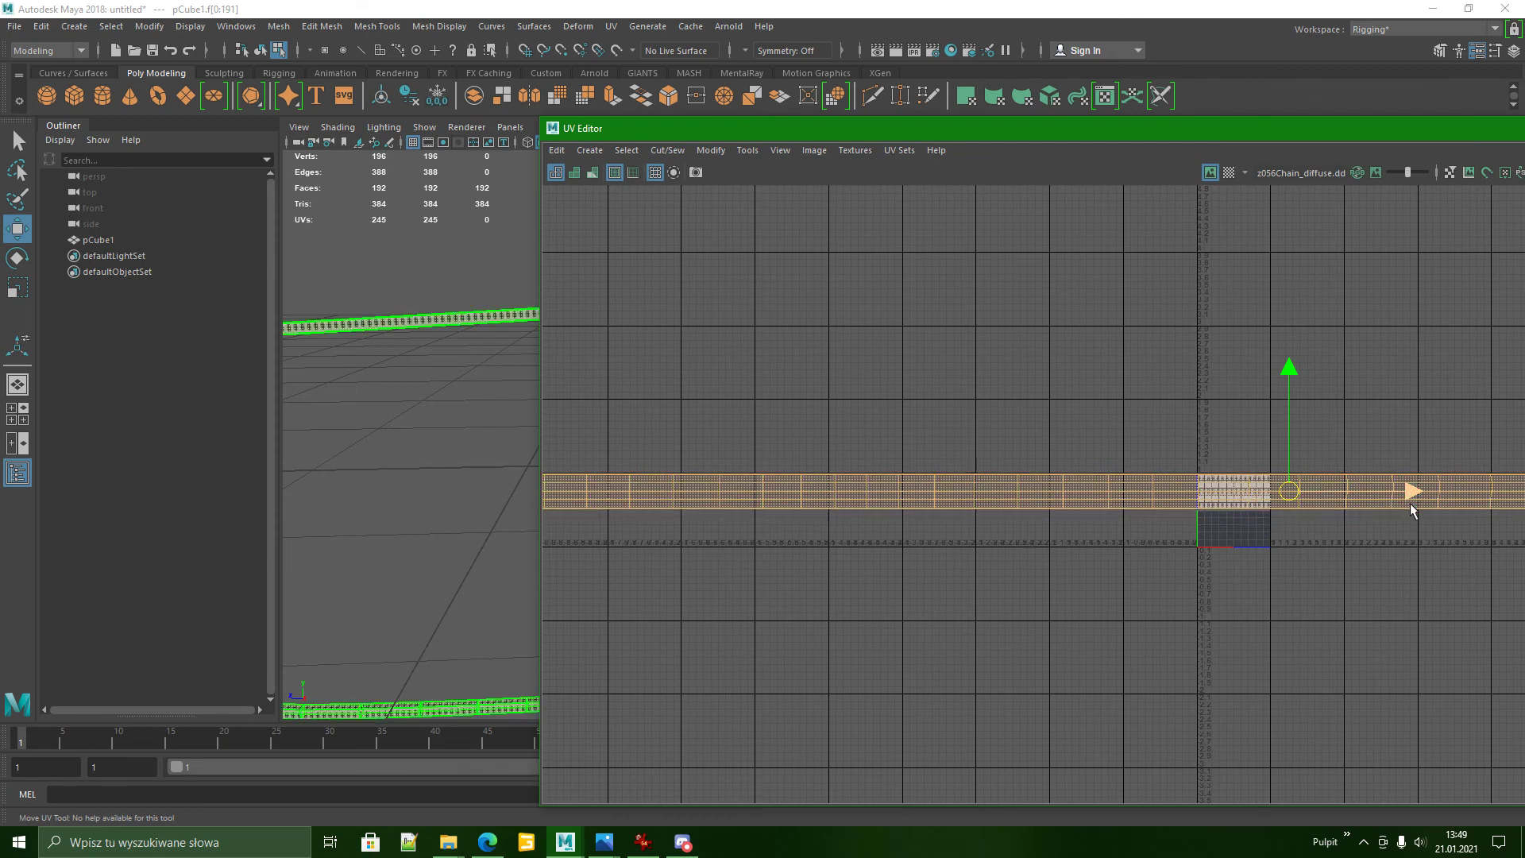
{"action": "left_click_drag", "start_coordinate": [1418, 499], "coordinate": [1342, 511]}
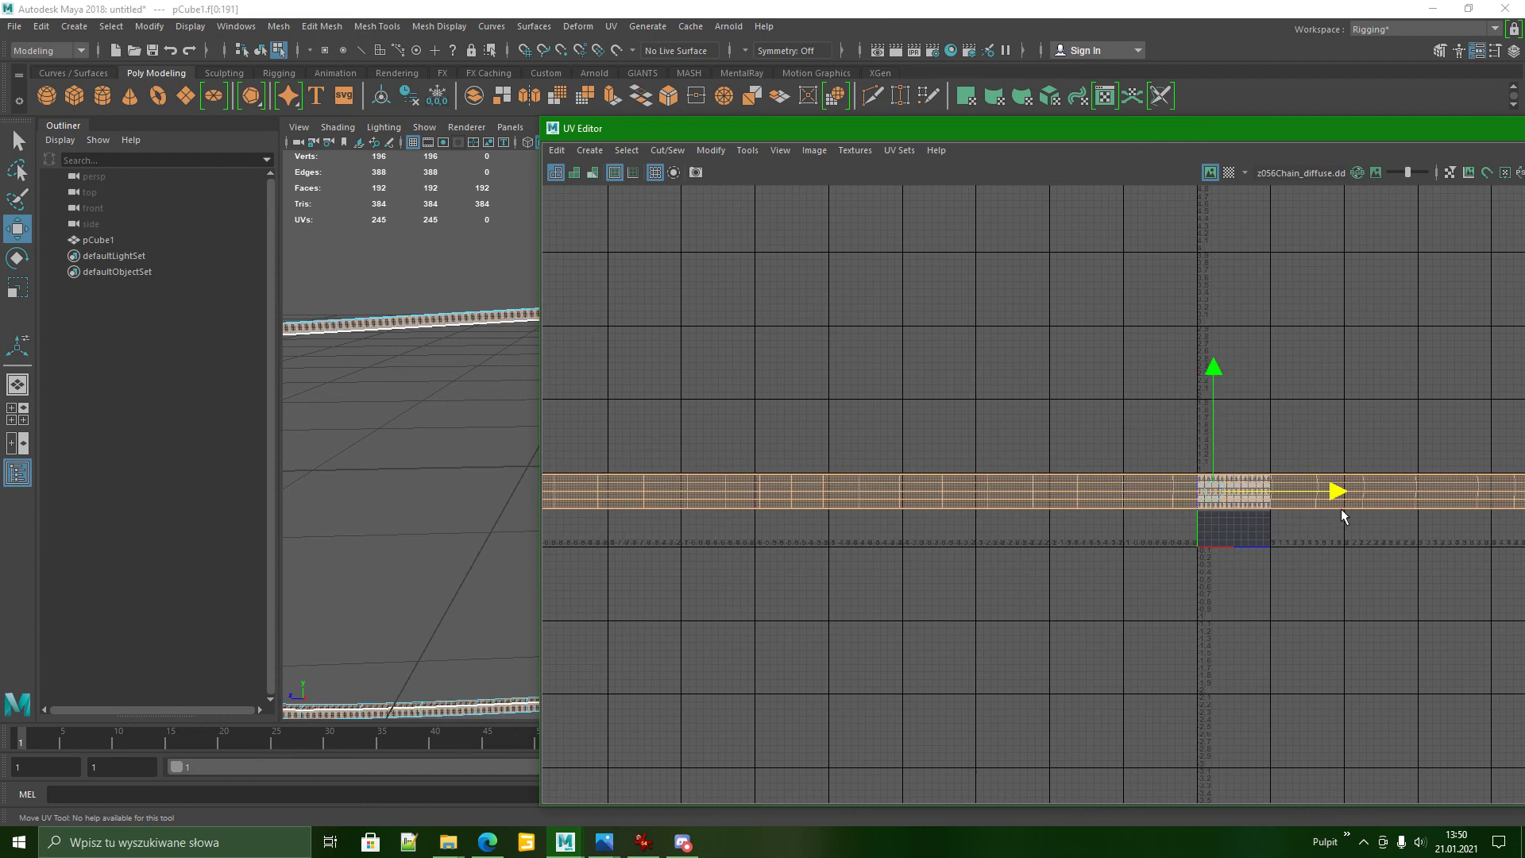
Maximize the UV Editor, shift the UV strip slightly to the right along the chain band, and close the editor.
{"action": "double_click", "coordinate": [1317, 126]}
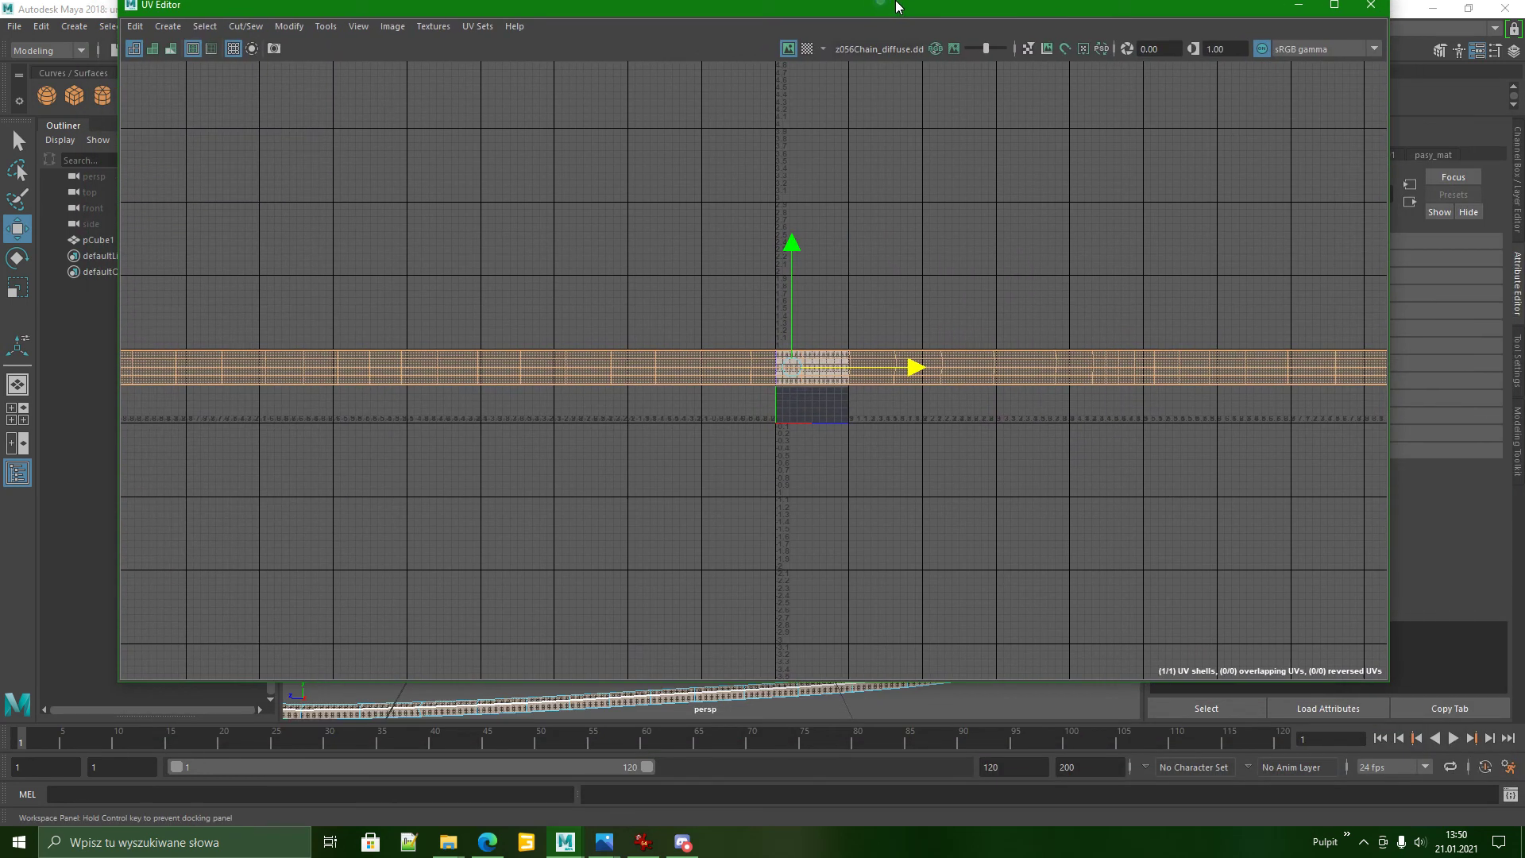
{"action": "left_click_drag", "start_coordinate": [969, 450], "coordinate": [993, 450]}
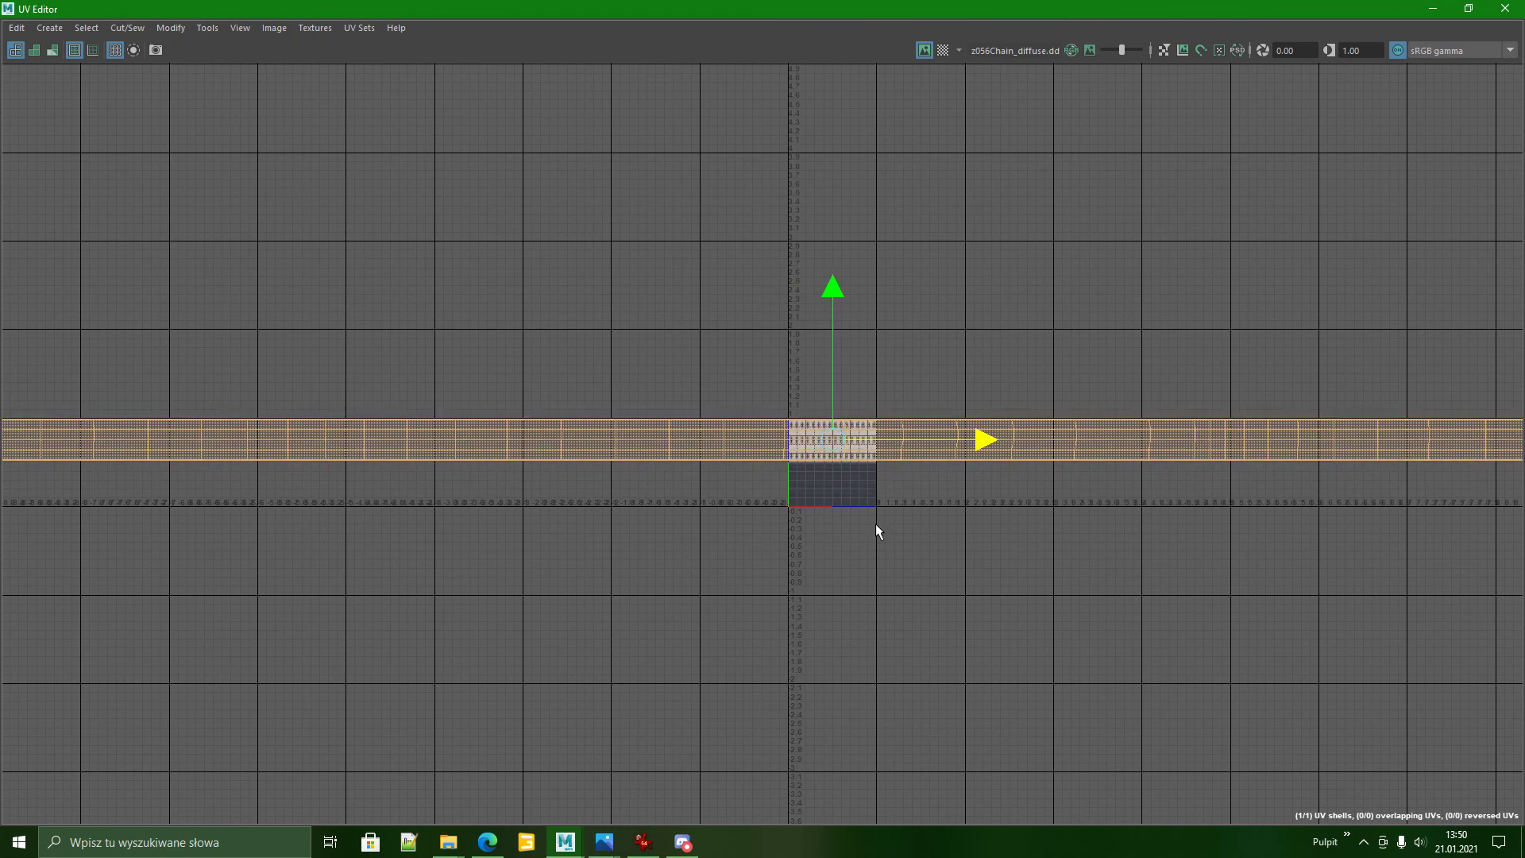
{"action": "scroll", "coordinate": [876, 523], "scroll_direction": "up", "scroll_amount": 3}
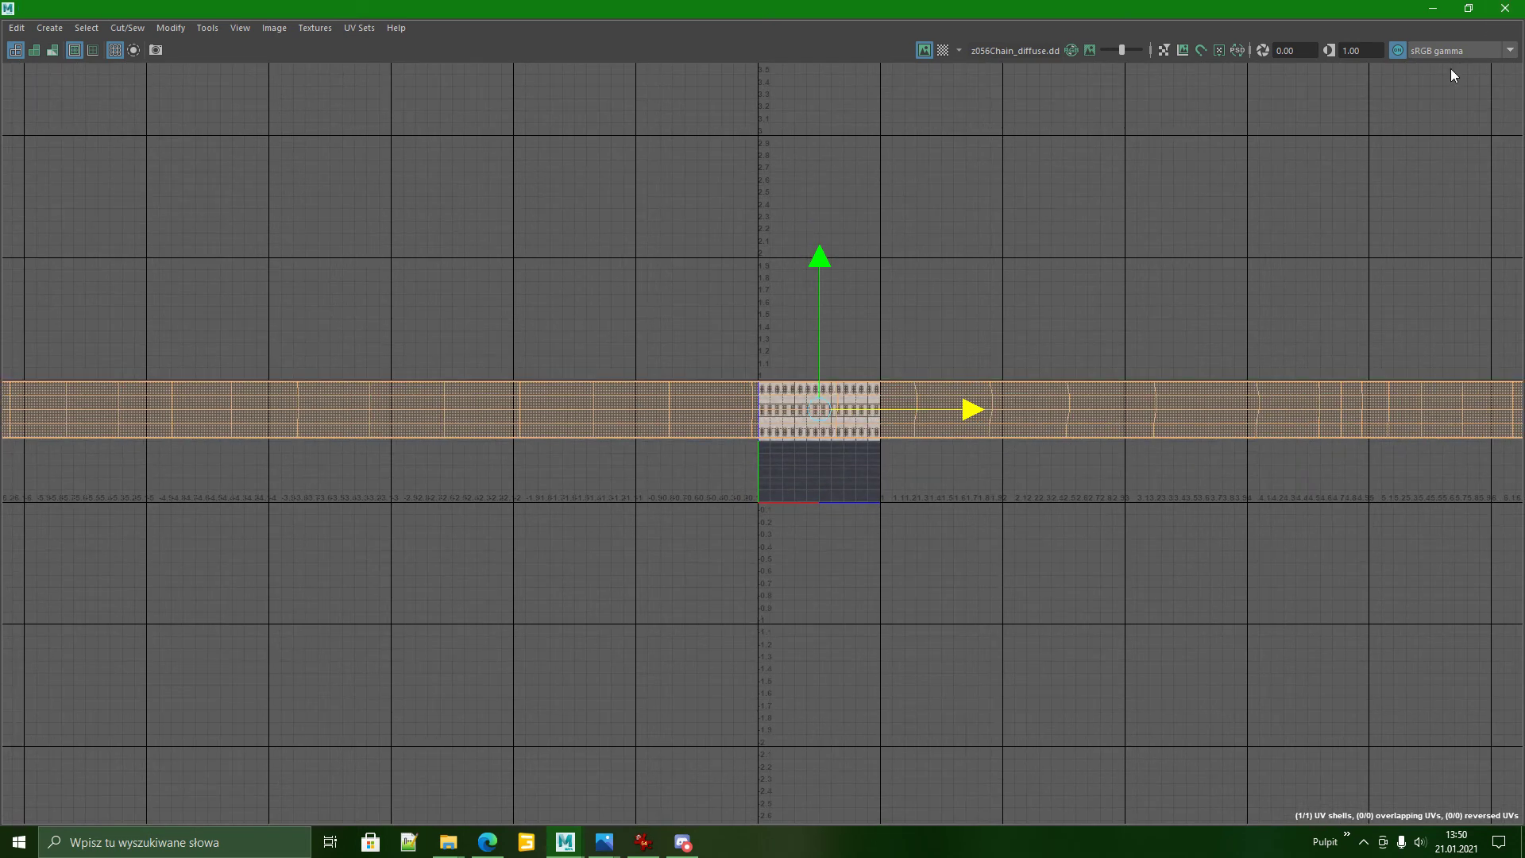
{"action": "left_click", "coordinate": [1516, 8]}
Deselect the tube and examine the chain texture along its length and at the gap between its open ends.
{"action": "scroll", "coordinate": [869, 484], "scroll_direction": "up", "scroll_amount": 3}
{"action": "scroll", "coordinate": [869, 484], "scroll_direction": "down", "scroll_amount": 3}
{"action": "left_click", "coordinate": [651, 264]}
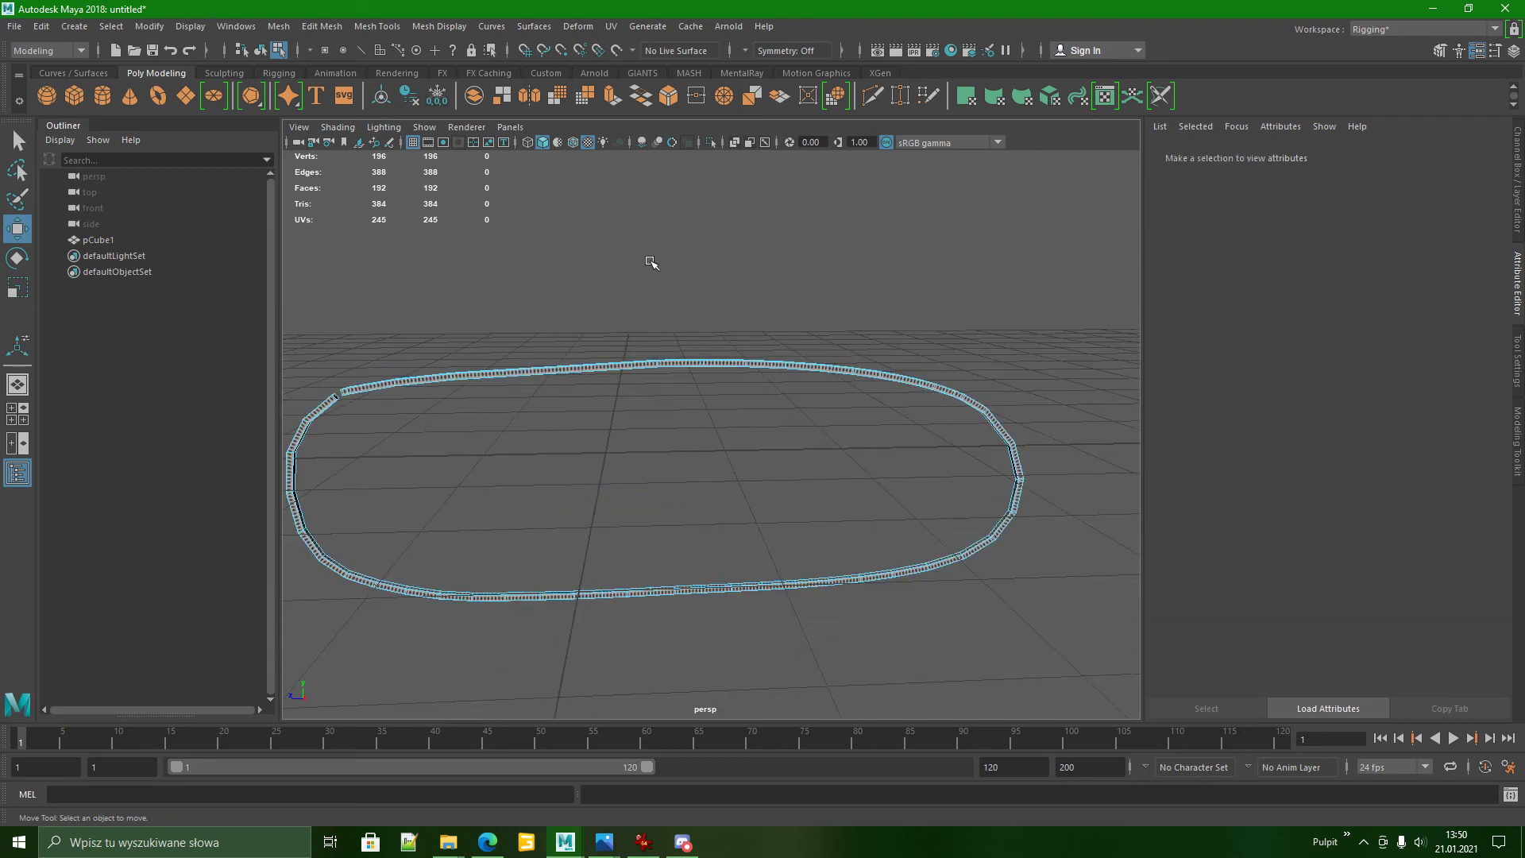
{"action": "left_click_drag", "start_coordinate": [641, 264], "coordinate": [716, 380], "text": "alt"}
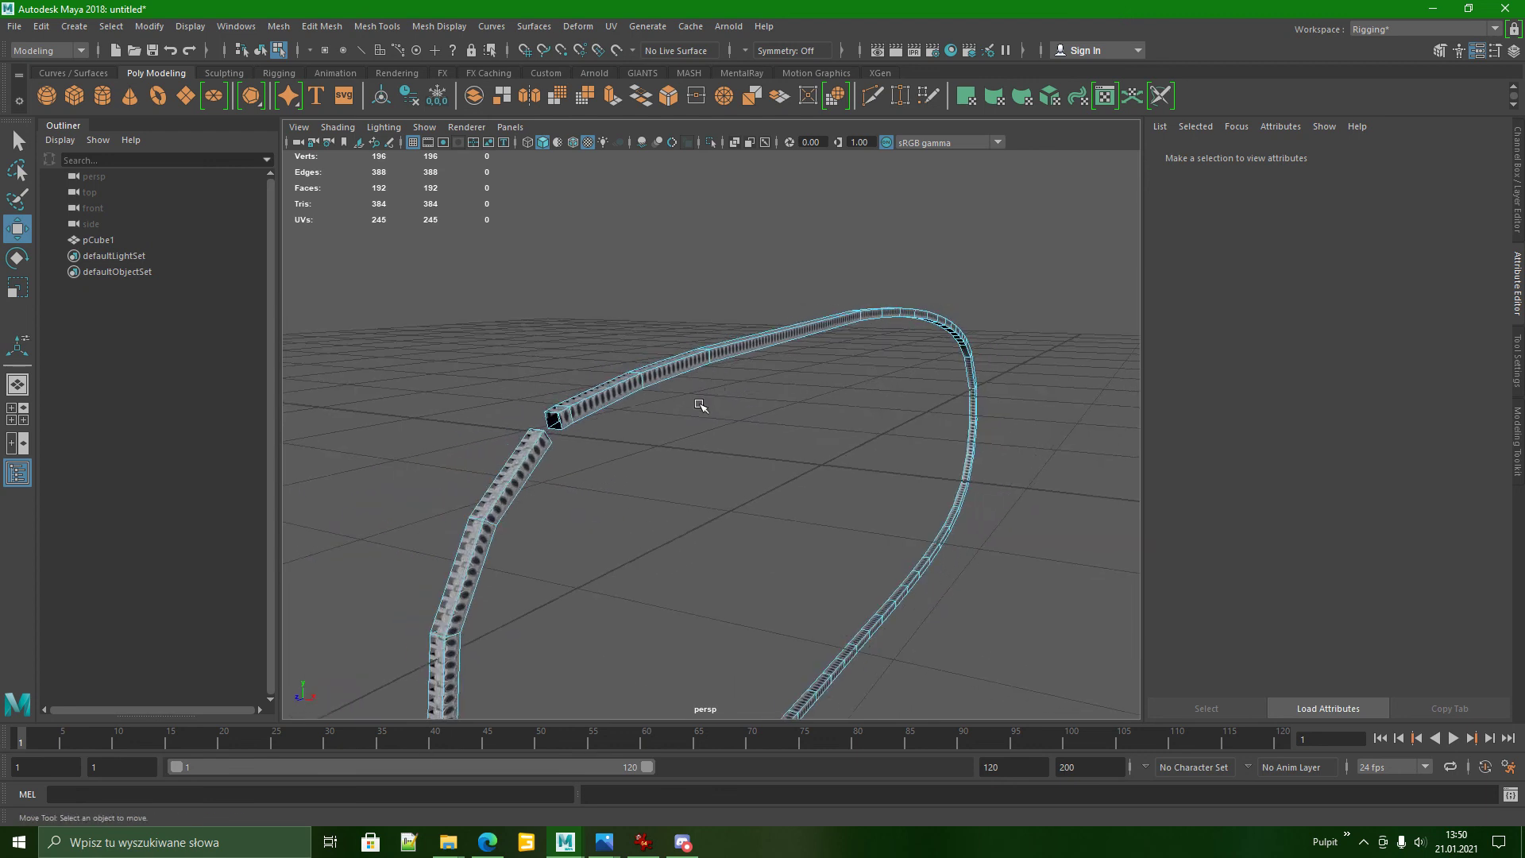
{"action": "scroll", "coordinate": [735, 425], "scroll_direction": "up", "scroll_amount": 6}
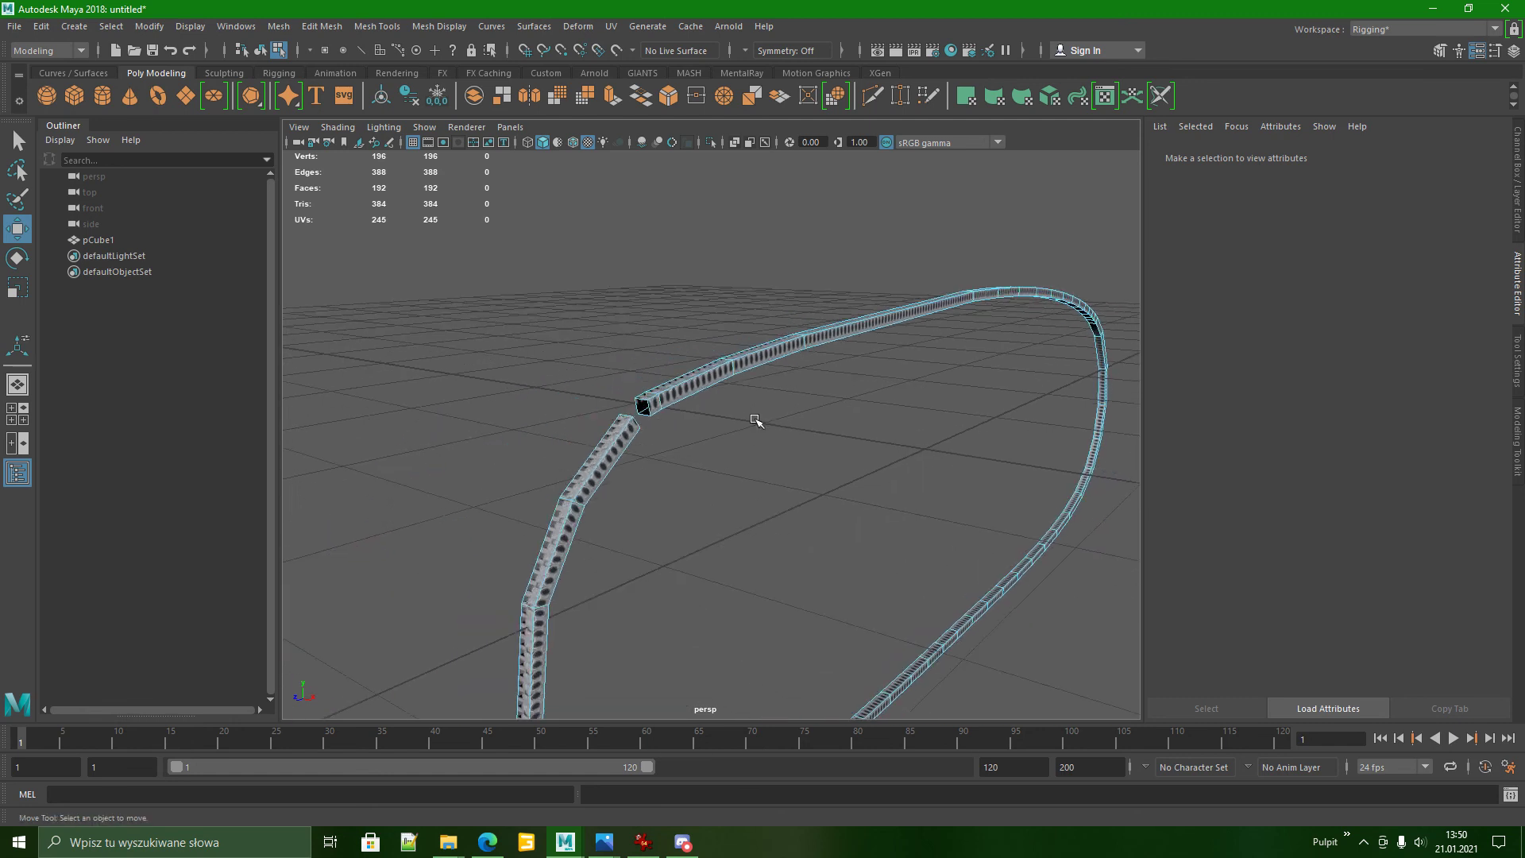
{"action": "scroll", "coordinate": [795, 417], "scroll_direction": "up", "scroll_amount": 2}
{"action": "left_click_drag", "start_coordinate": [808, 456], "coordinate": [766, 463], "text": "alt"}
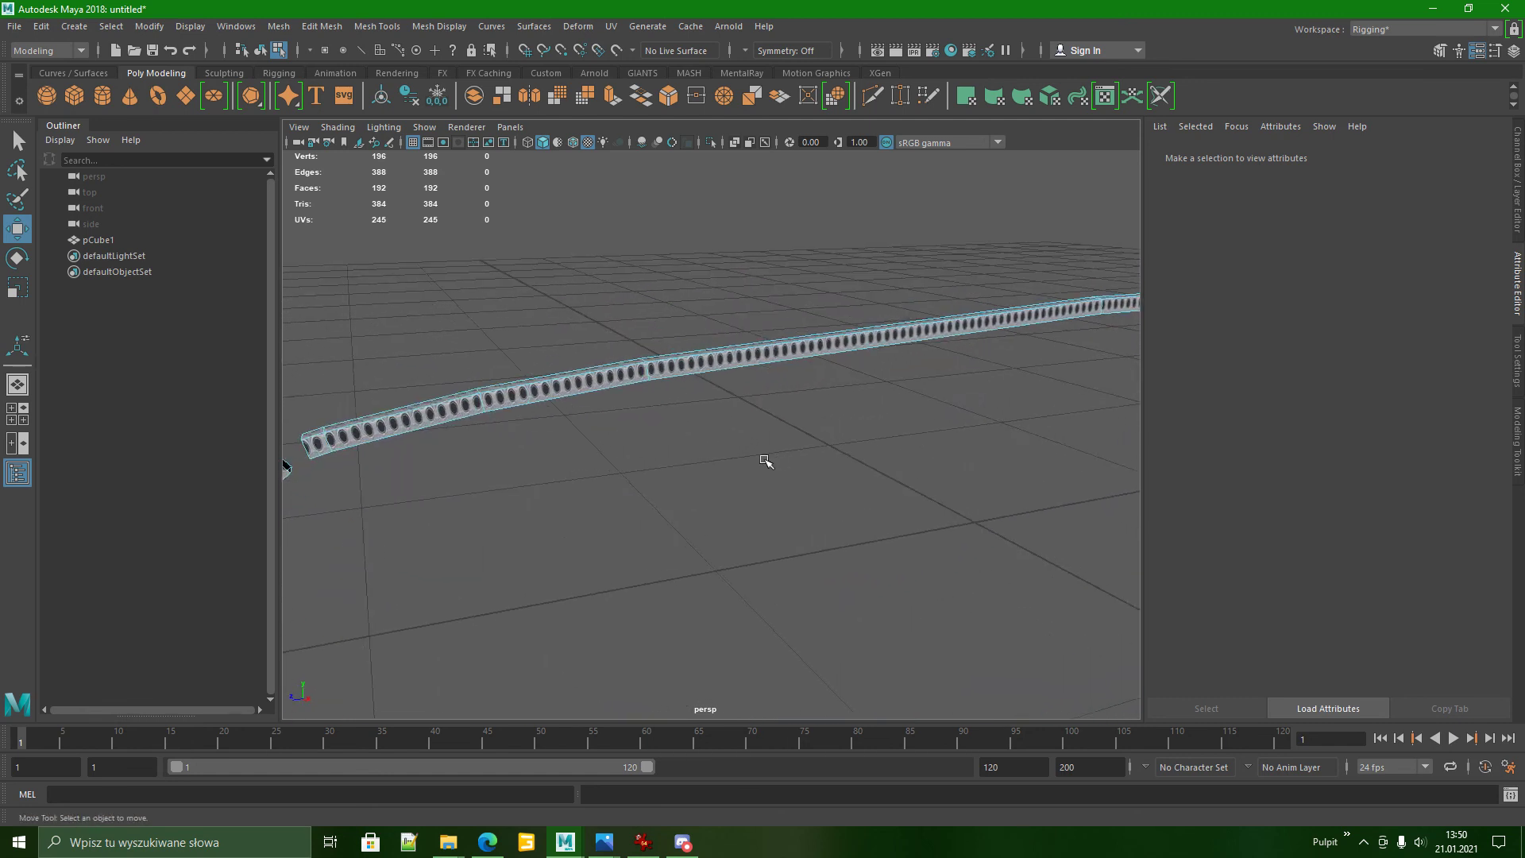
{"action": "left_click_drag", "start_coordinate": [661, 441], "coordinate": [808, 467], "text": "alt"}
Switch the tube to Object Mode, clear the selection and zoom in on its open ends.
{"action": "right_click", "coordinate": [783, 368]}
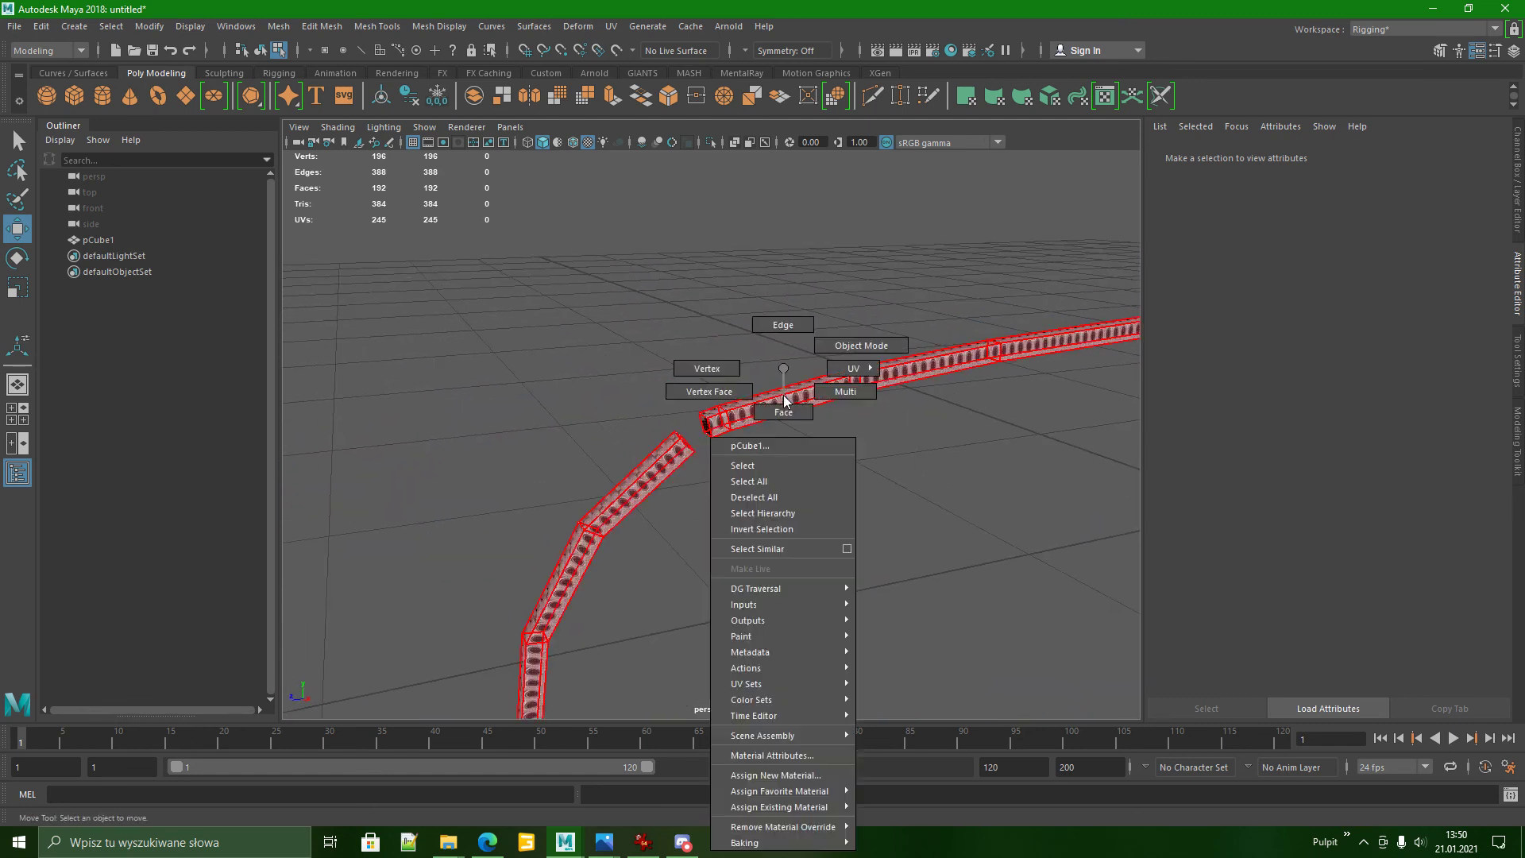
{"action": "right_click_drag", "start_coordinate": [834, 349], "coordinate": [836, 346]}
{"action": "left_click", "coordinate": [823, 552]}
{"action": "mouse_move", "coordinate": [818, 528]}
{"action": "middle_mouse_down", "text": "alt"}
{"action": "mouse_move", "coordinate": [778, 493]}
{"action": "mouse_move", "coordinate": [804, 502]}
{"action": "middle_mouse_up", "text": "alt"}
{"action": "scroll", "coordinate": [793, 453], "scroll_direction": "up", "scroll_amount": 5}
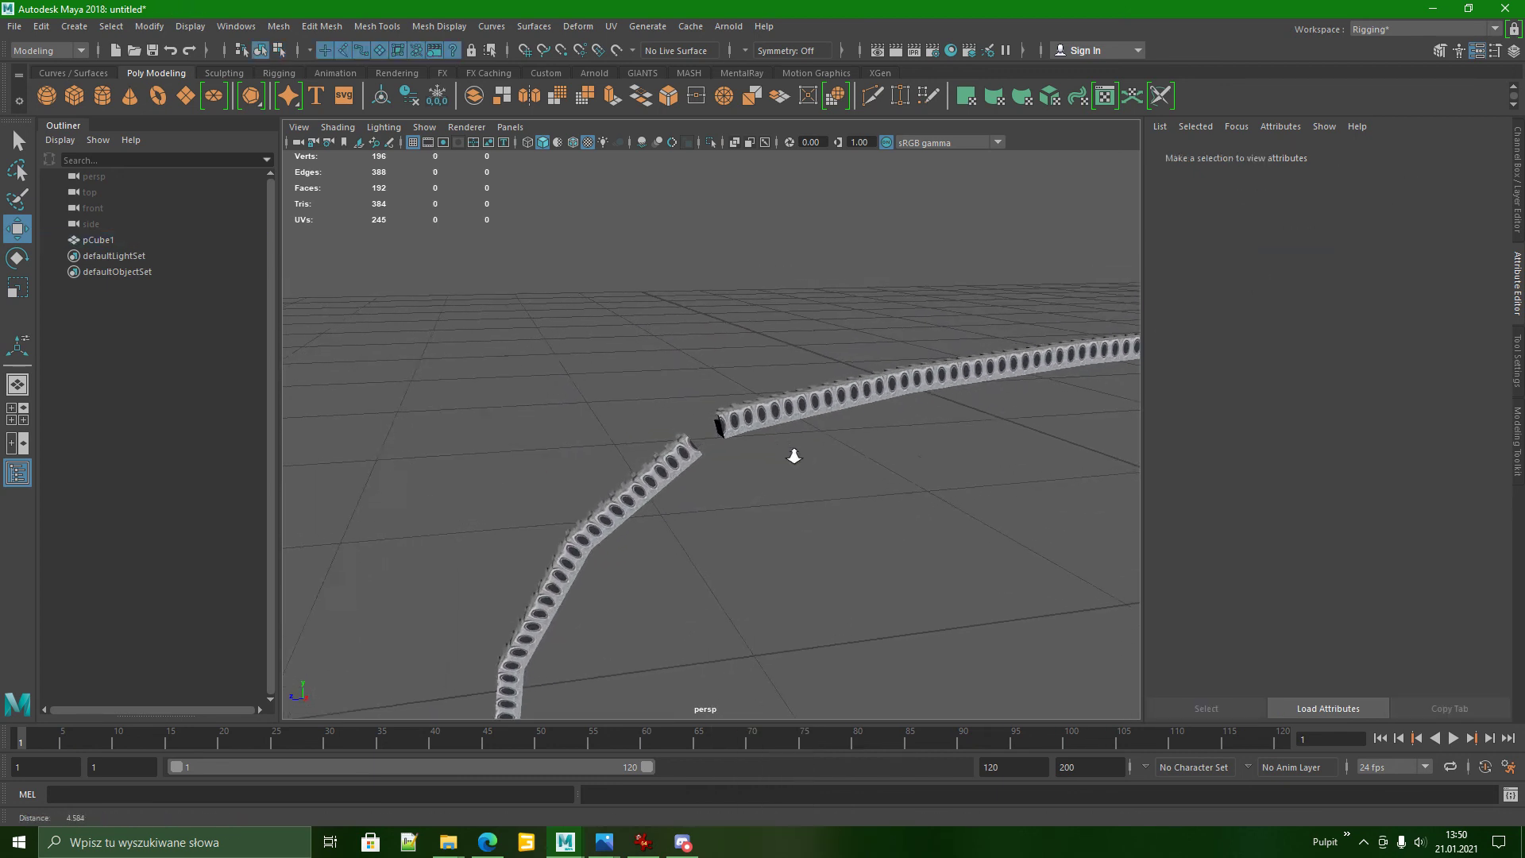
Select the tube near its open ends and switch it to vertex editing.
{"action": "left_click", "coordinate": [779, 414]}
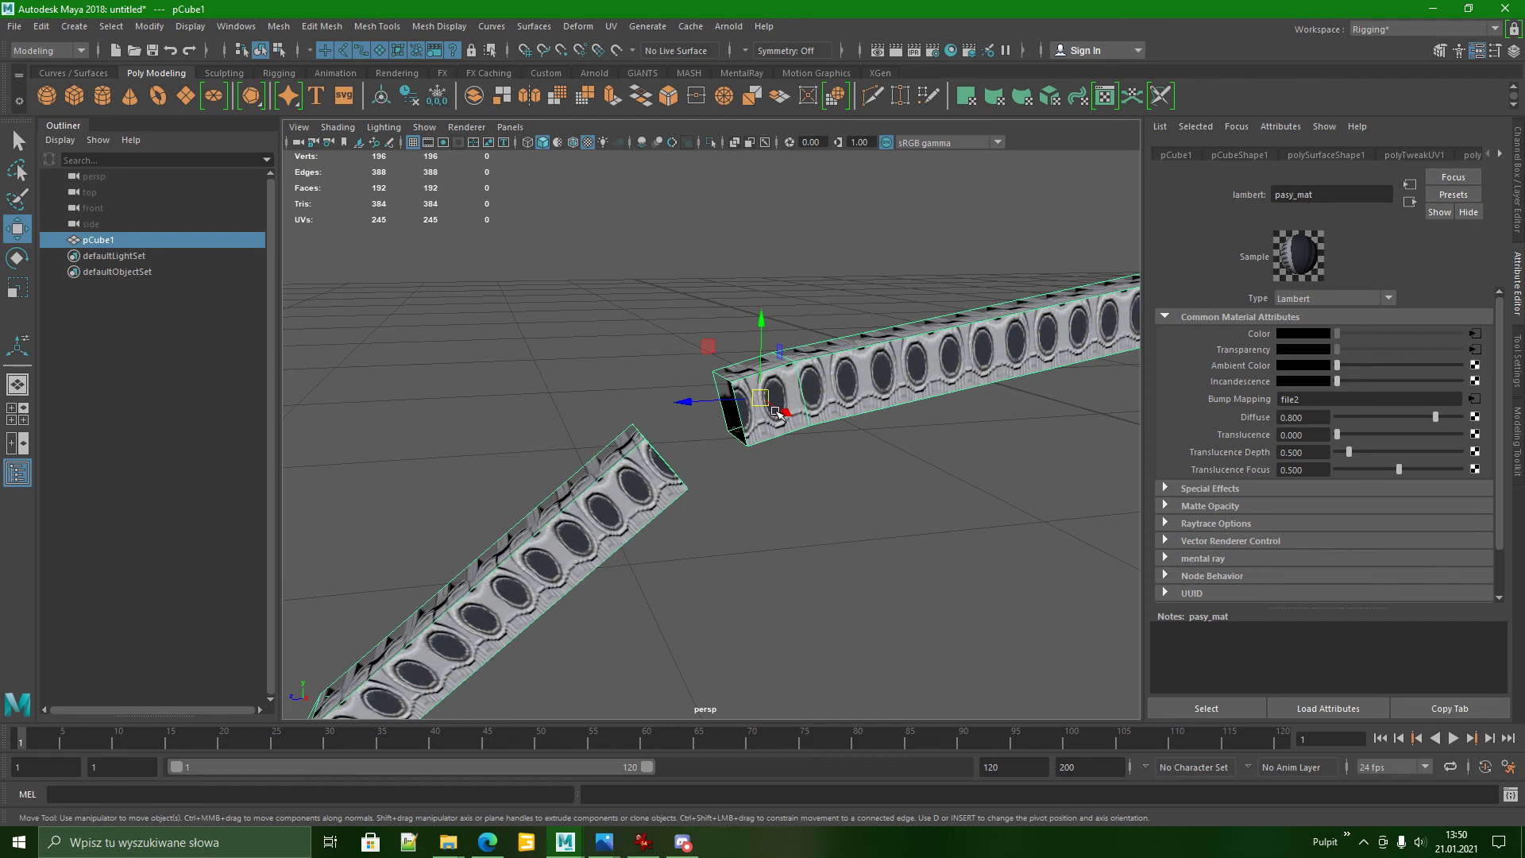
{"action": "right_click", "coordinate": [878, 377]}
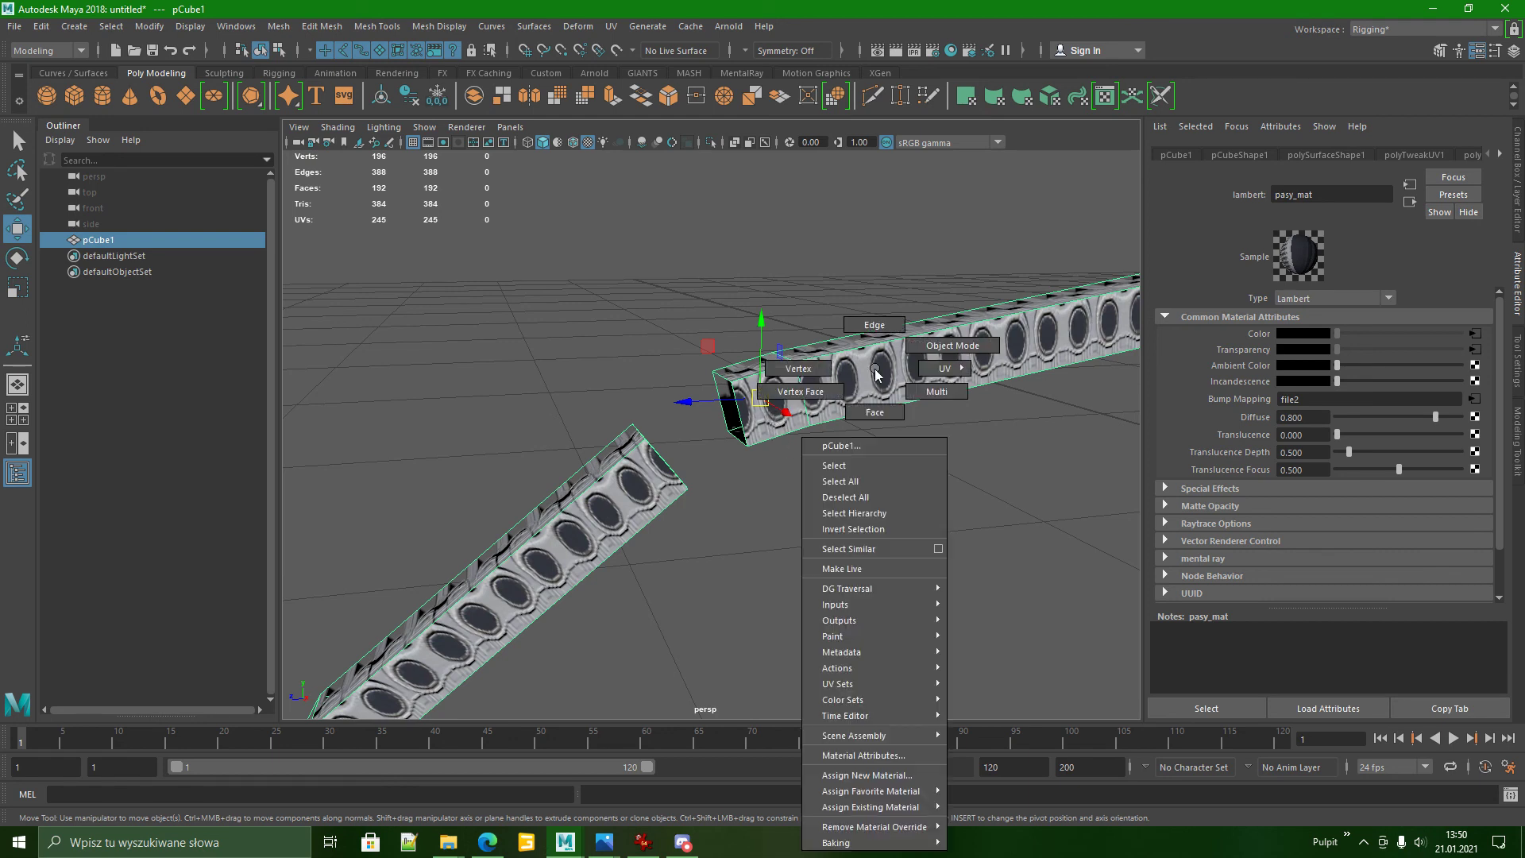
{"action": "left_click", "coordinate": [793, 370]}
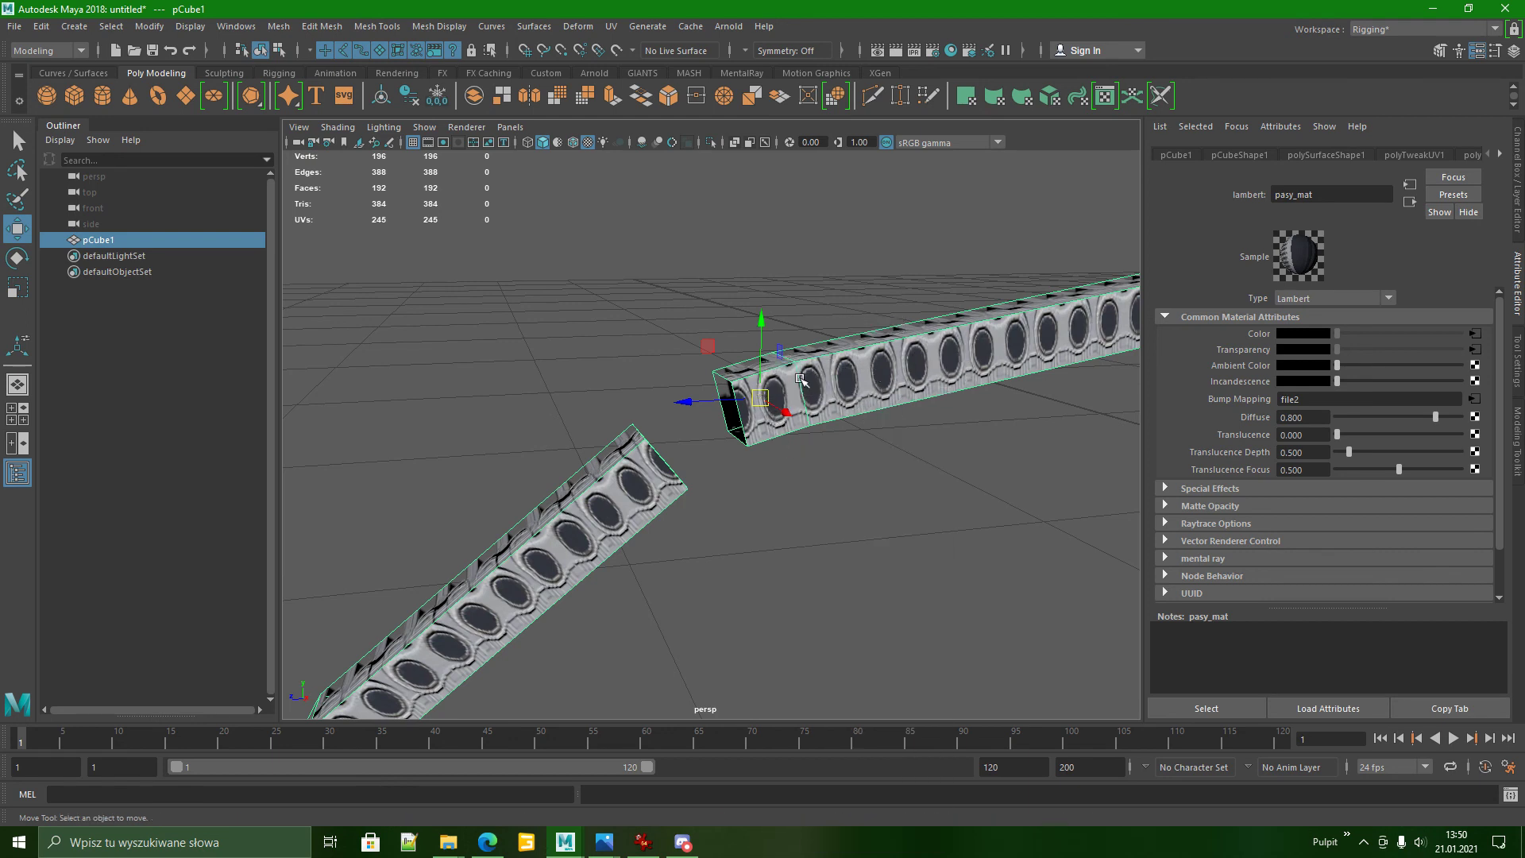
Try to snap the lower front corner vertex of the upper open end onto the matching corner of the lower end.
{"action": "left_click", "coordinate": [759, 463]}
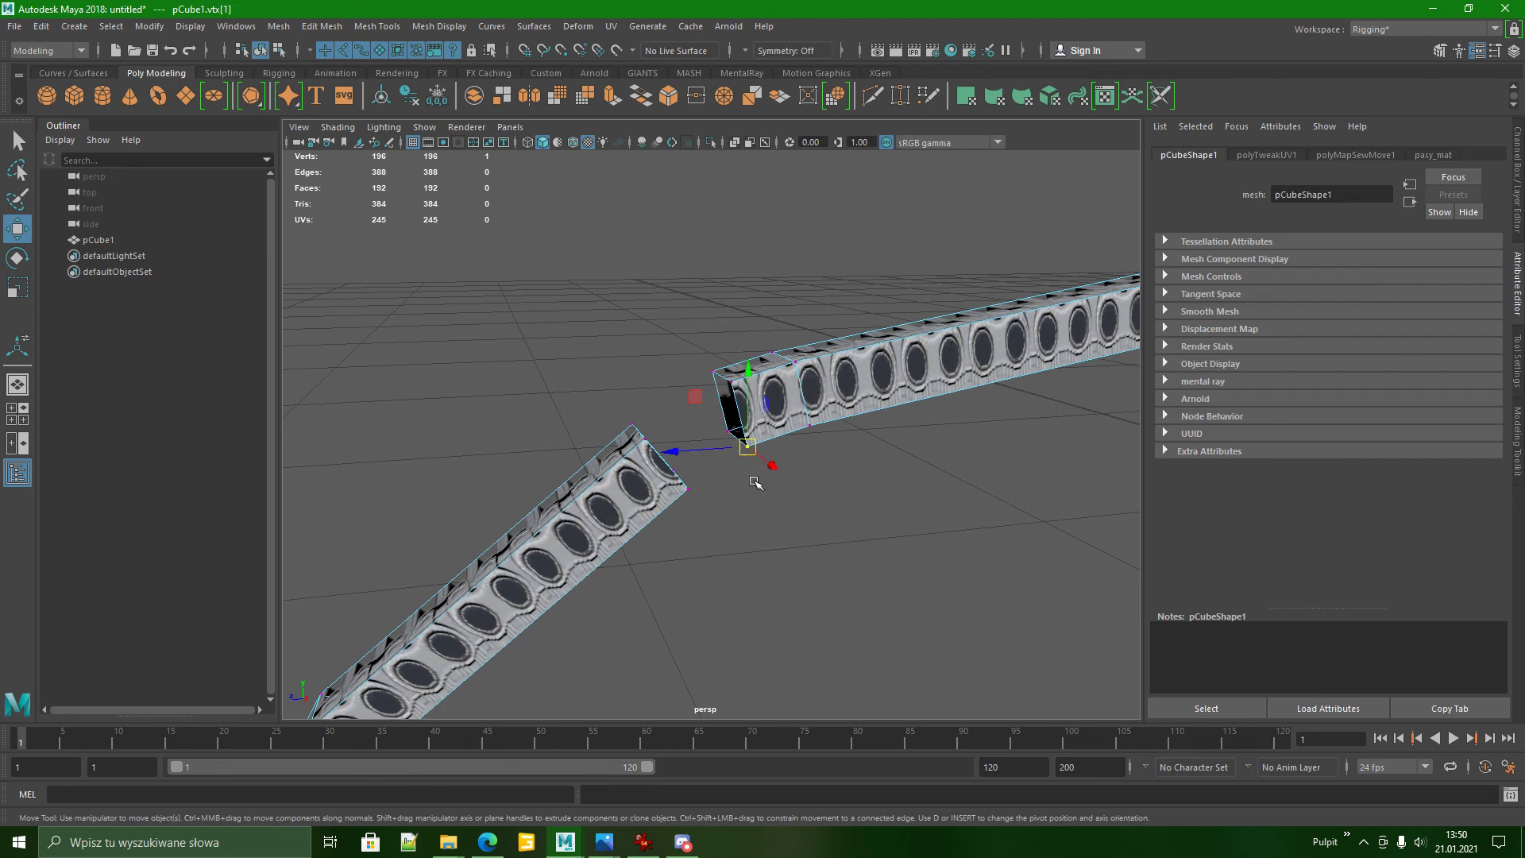
{"action": "key", "text": "v"}
{"action": "left_click_drag", "start_coordinate": [761, 456], "coordinate": [720, 487]}
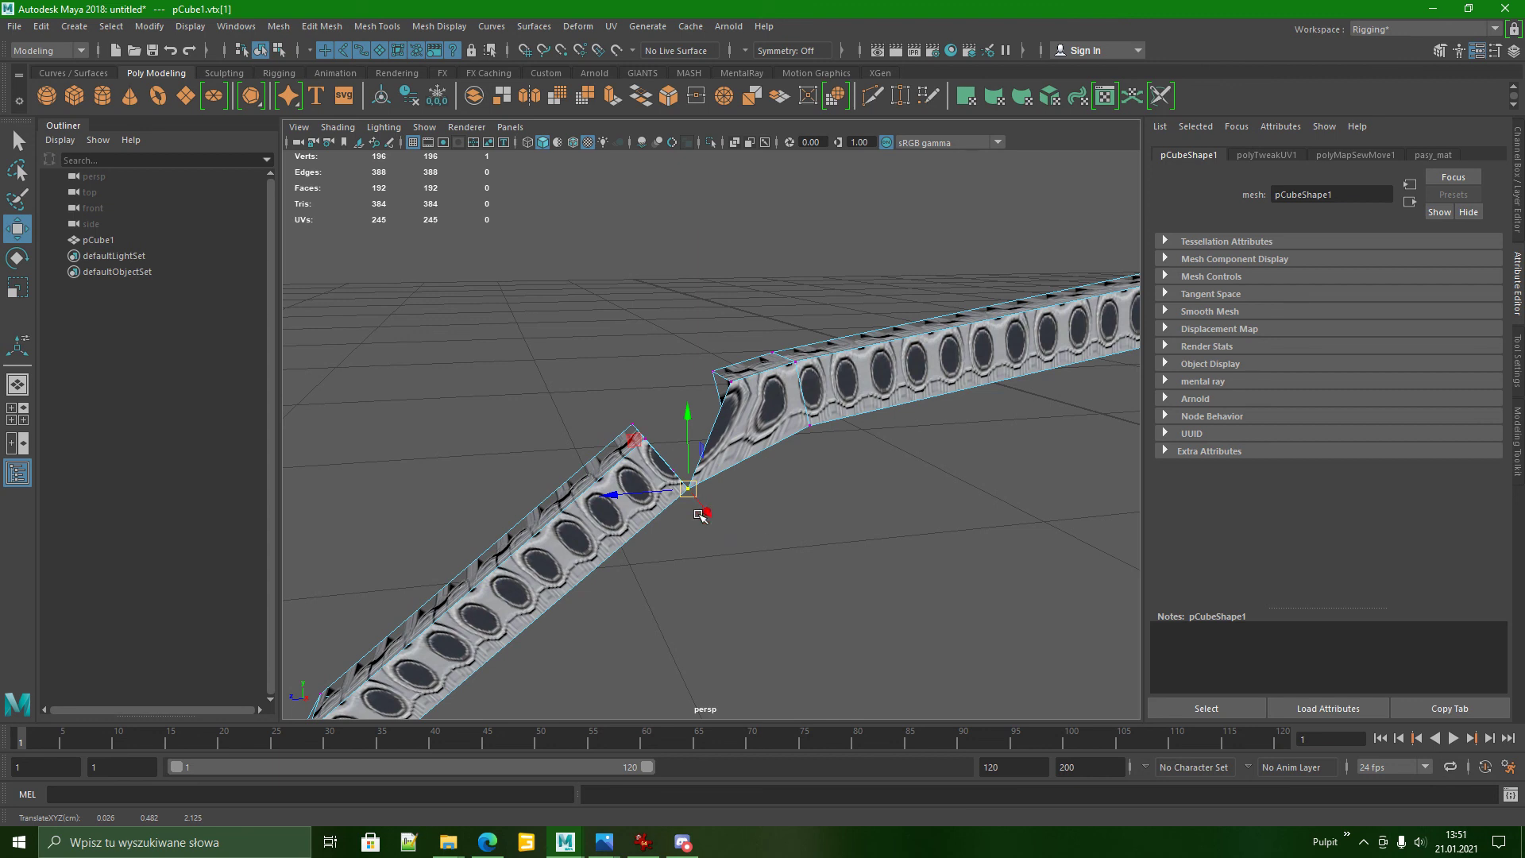
{"action": "key", "text": "ctrl+z"}
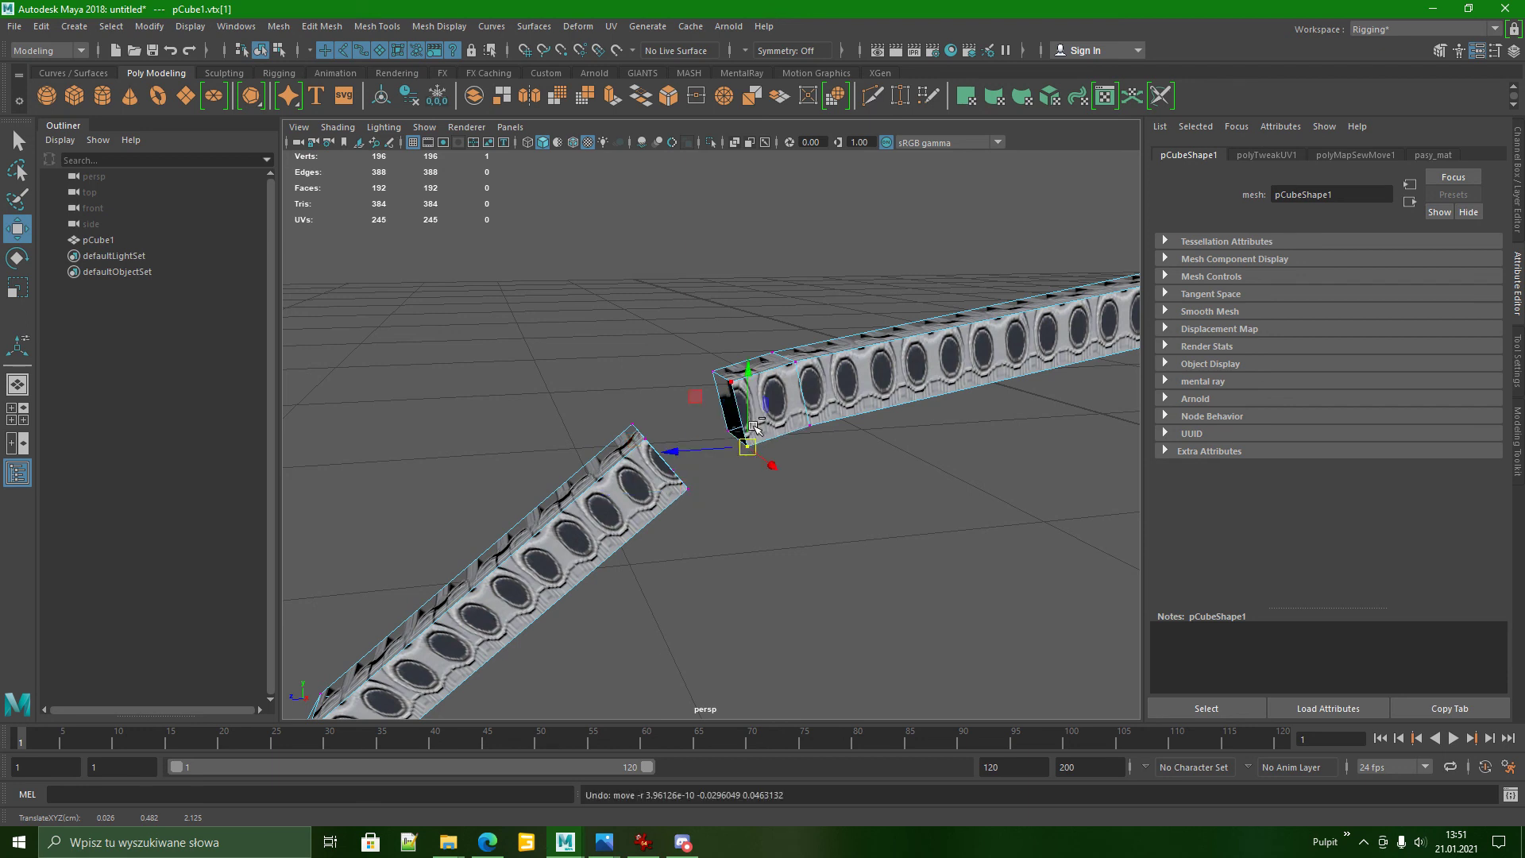
Snap the two front corner vertices of the lower open end onto the matching corners of the upper end.
{"action": "left_click", "coordinate": [701, 502]}
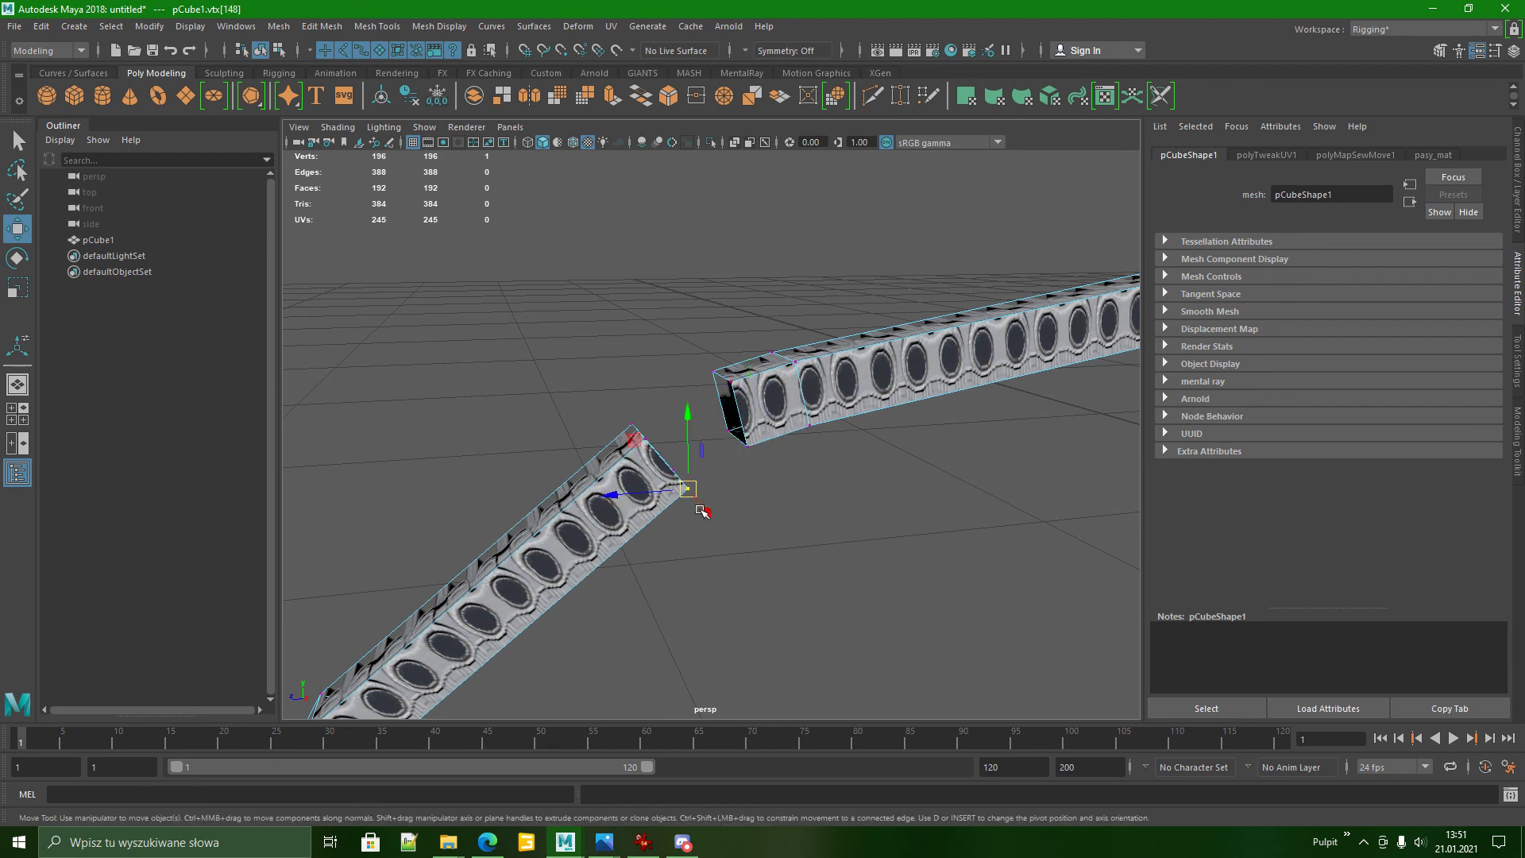
{"action": "key", "text": "v"}
{"action": "left_click_drag", "start_coordinate": [691, 492], "coordinate": [793, 517]}
{"action": "left_click", "coordinate": [648, 442]}
{"action": "key", "text": "v"}
Snap the two remaining corner vertices on the far side of the gap onto their counterparts, closing the tube into a loop.
{"action": "middle_click_drag", "start_coordinate": [794, 518], "coordinate": [556, 560], "text": "alt"}
{"action": "left_click_drag", "start_coordinate": [866, 457], "coordinate": [666, 594], "text": "alt"}
{"action": "scroll", "coordinate": [670, 623], "scroll_direction": "up", "scroll_amount": 4}
{"action": "left_click", "coordinate": [592, 562]}
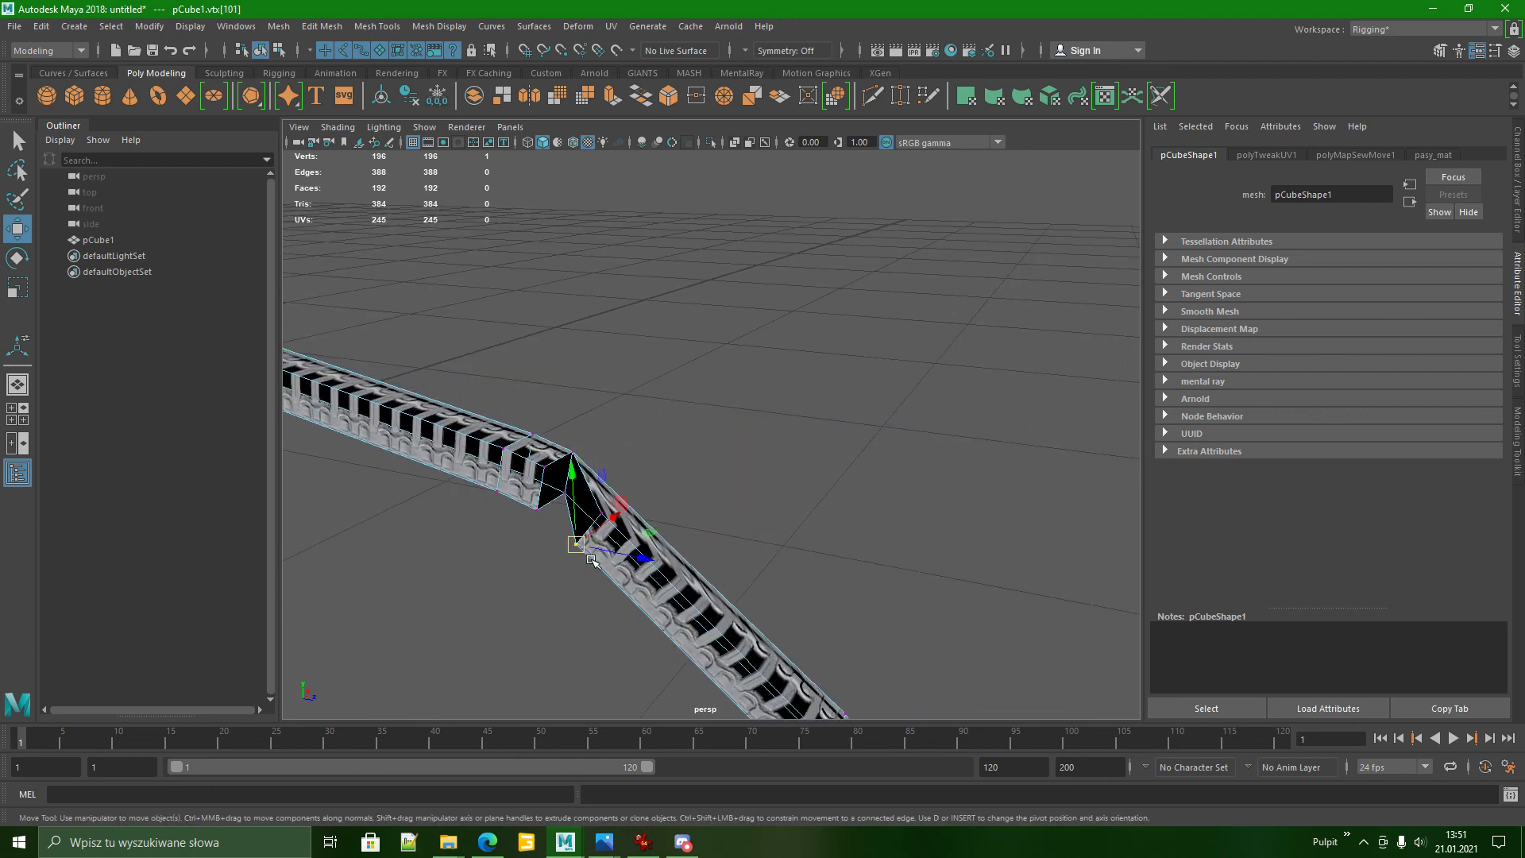
{"action": "left_click_drag", "start_coordinate": [595, 561], "coordinate": [606, 513]}
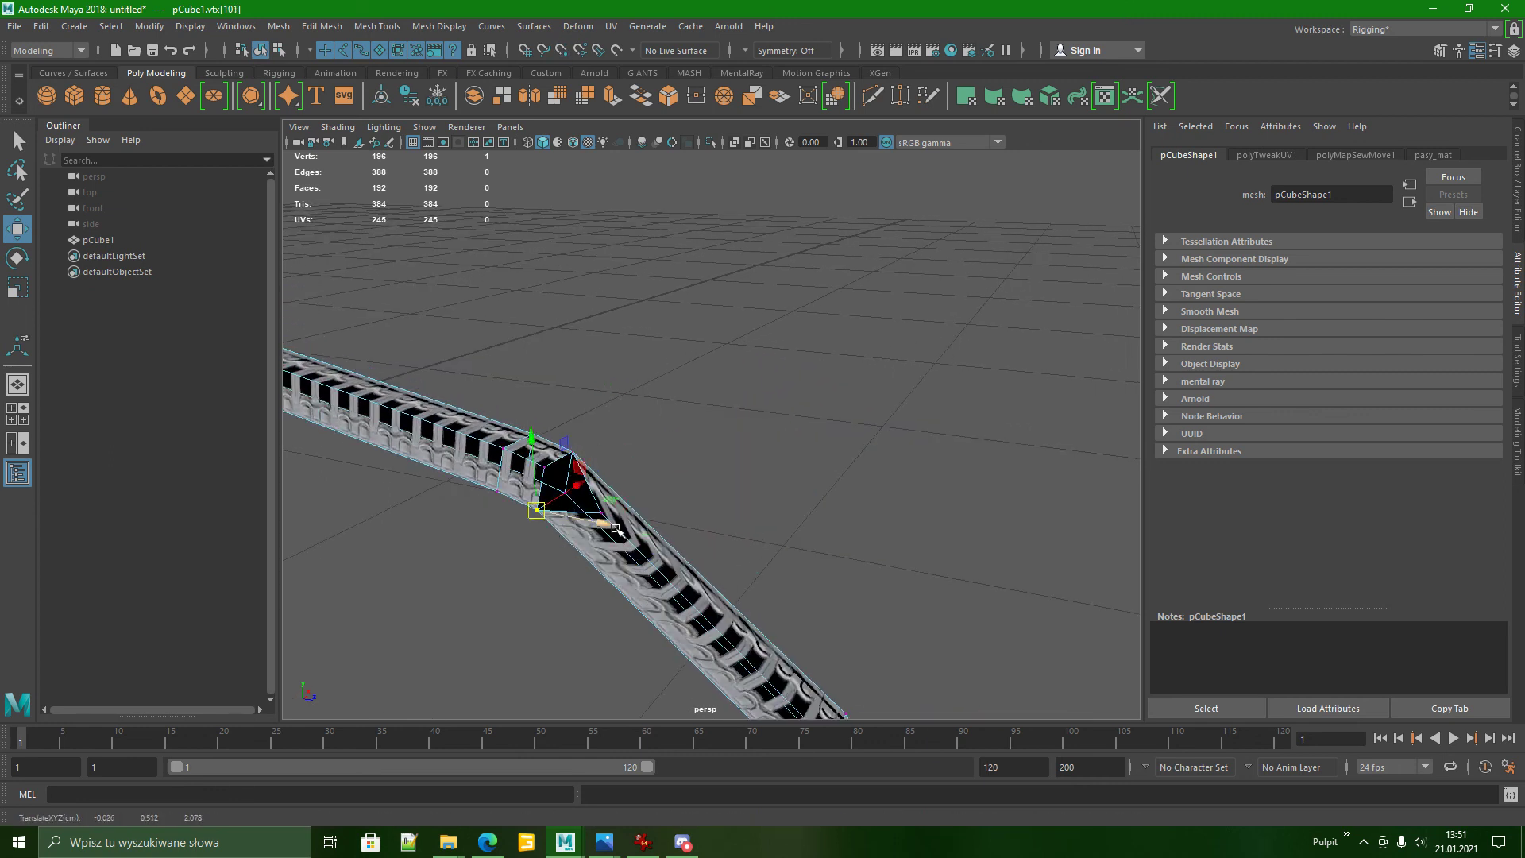
{"action": "key", "text": "q"}
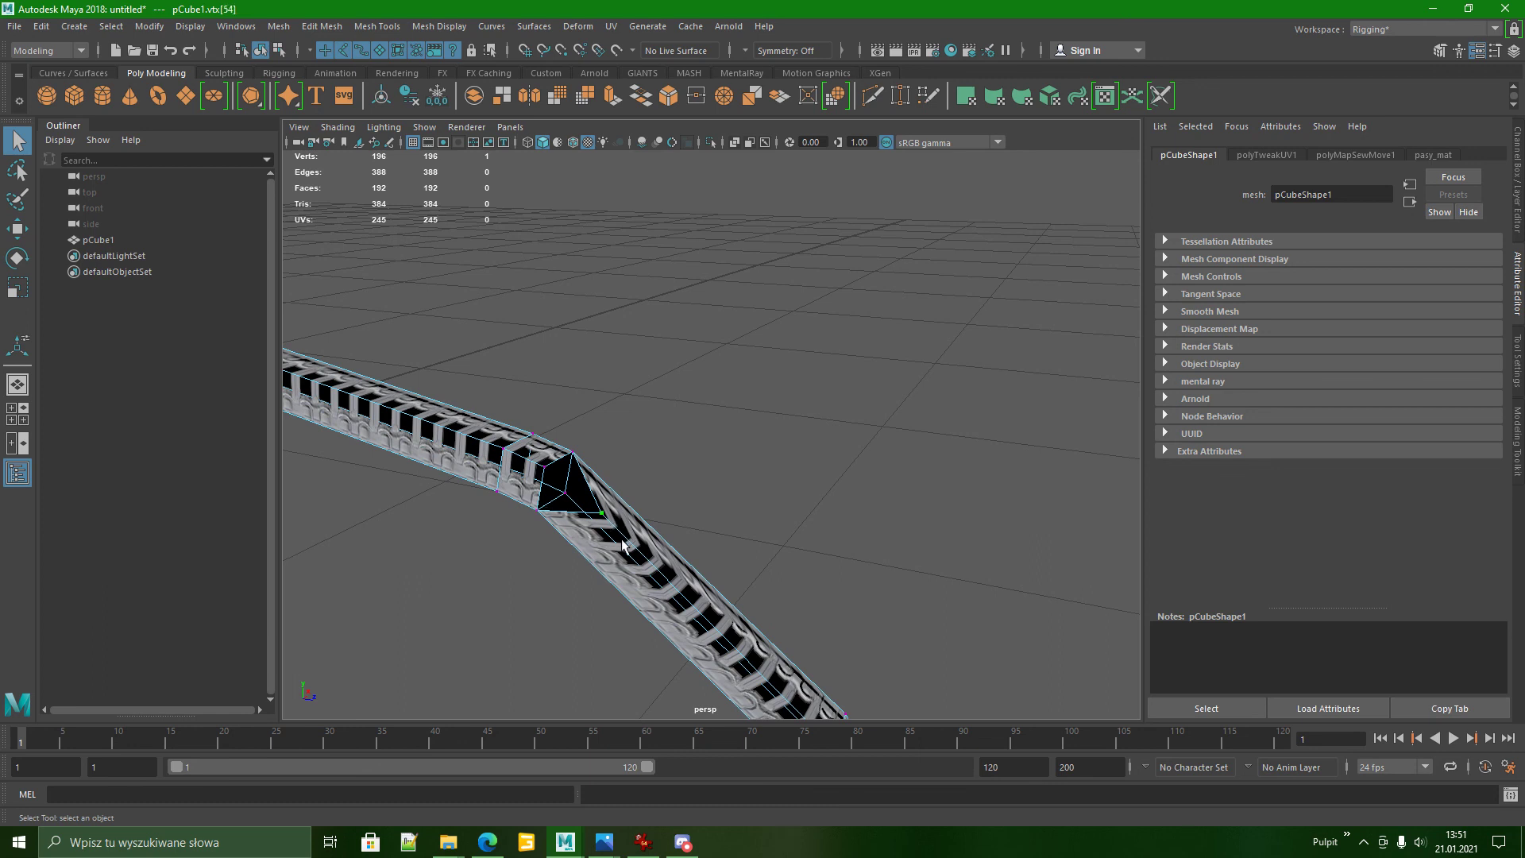
{"action": "key", "text": "w"}
{"action": "key", "text": "v"}
{"action": "left_click_drag", "start_coordinate": [599, 515], "coordinate": [552, 475]}
{"action": "left_click", "coordinate": [783, 475]}
{"action": "left_click_drag", "start_coordinate": [775, 517], "coordinate": [729, 478], "text": "alt"}
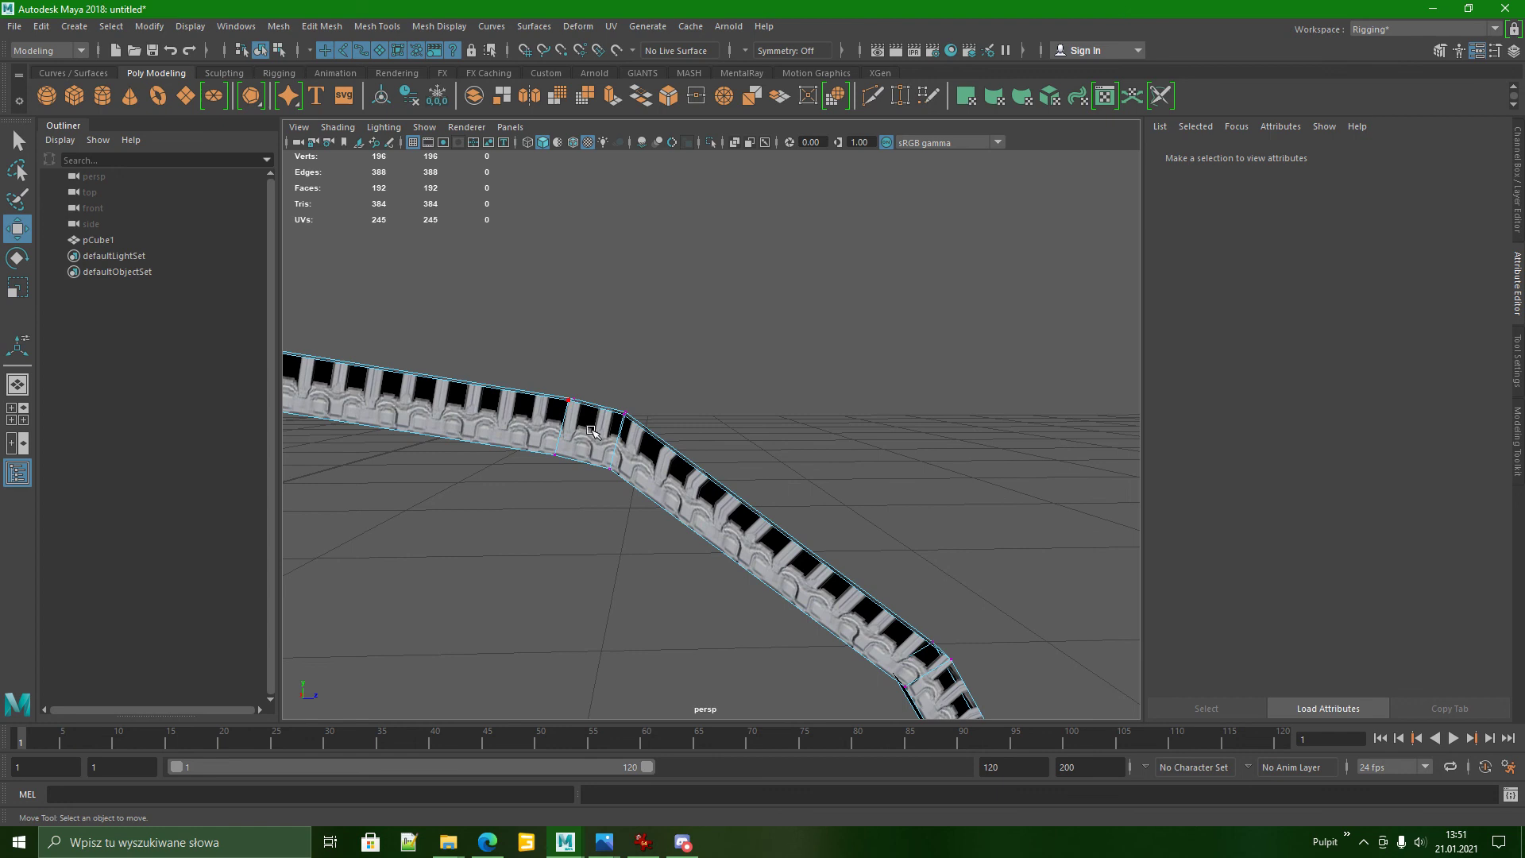
Merge the overlapping vertices at the joint where the tube ends meet, and return the tube to Object Mode.
{"action": "left_click_drag", "start_coordinate": [617, 433], "coordinate": [637, 509]}
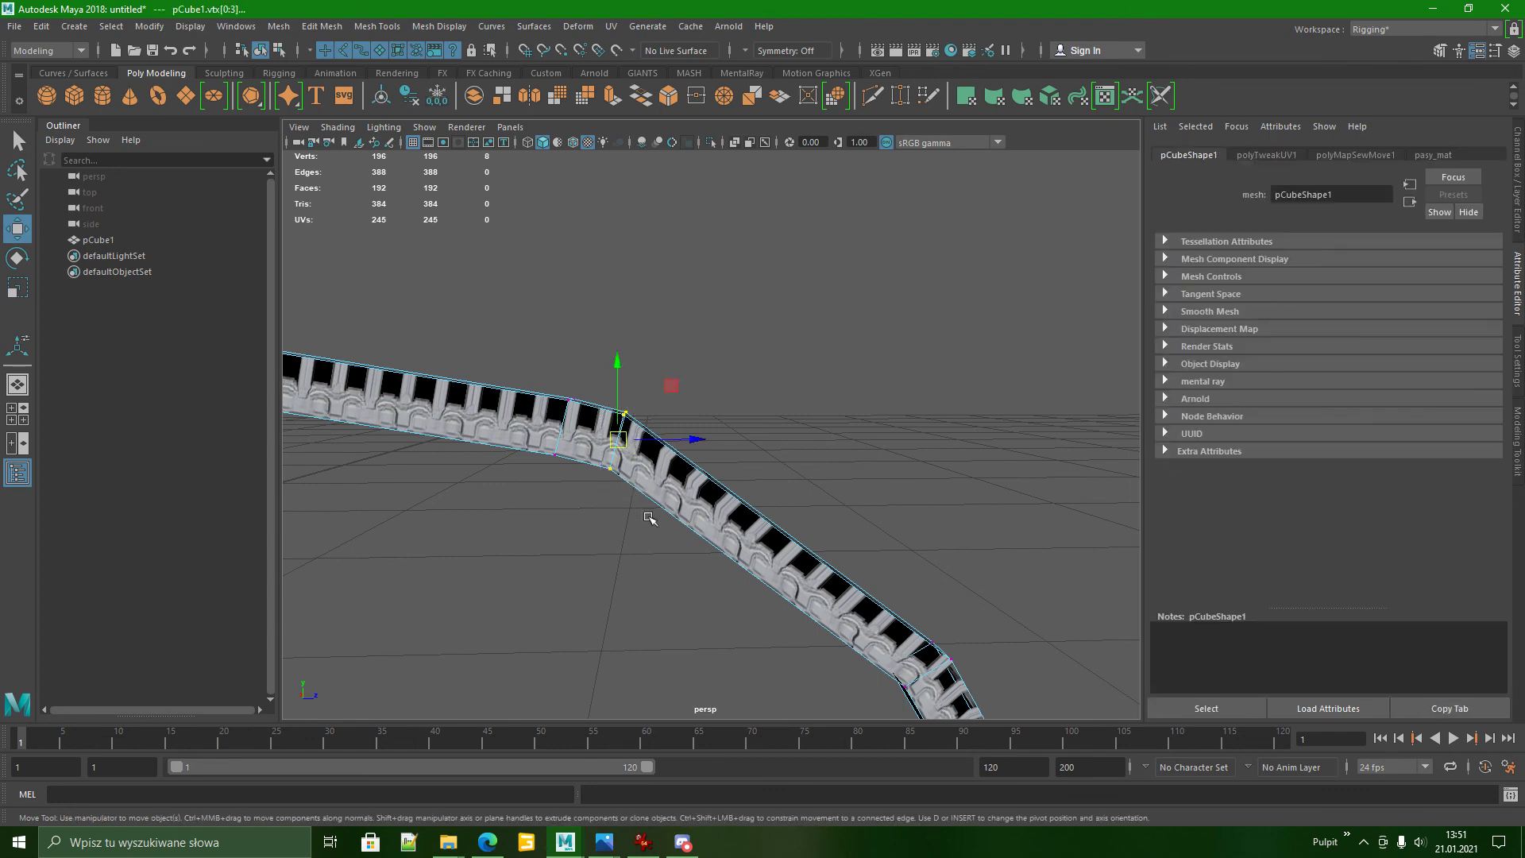
{"action": "left_click", "coordinate": [278, 26]}
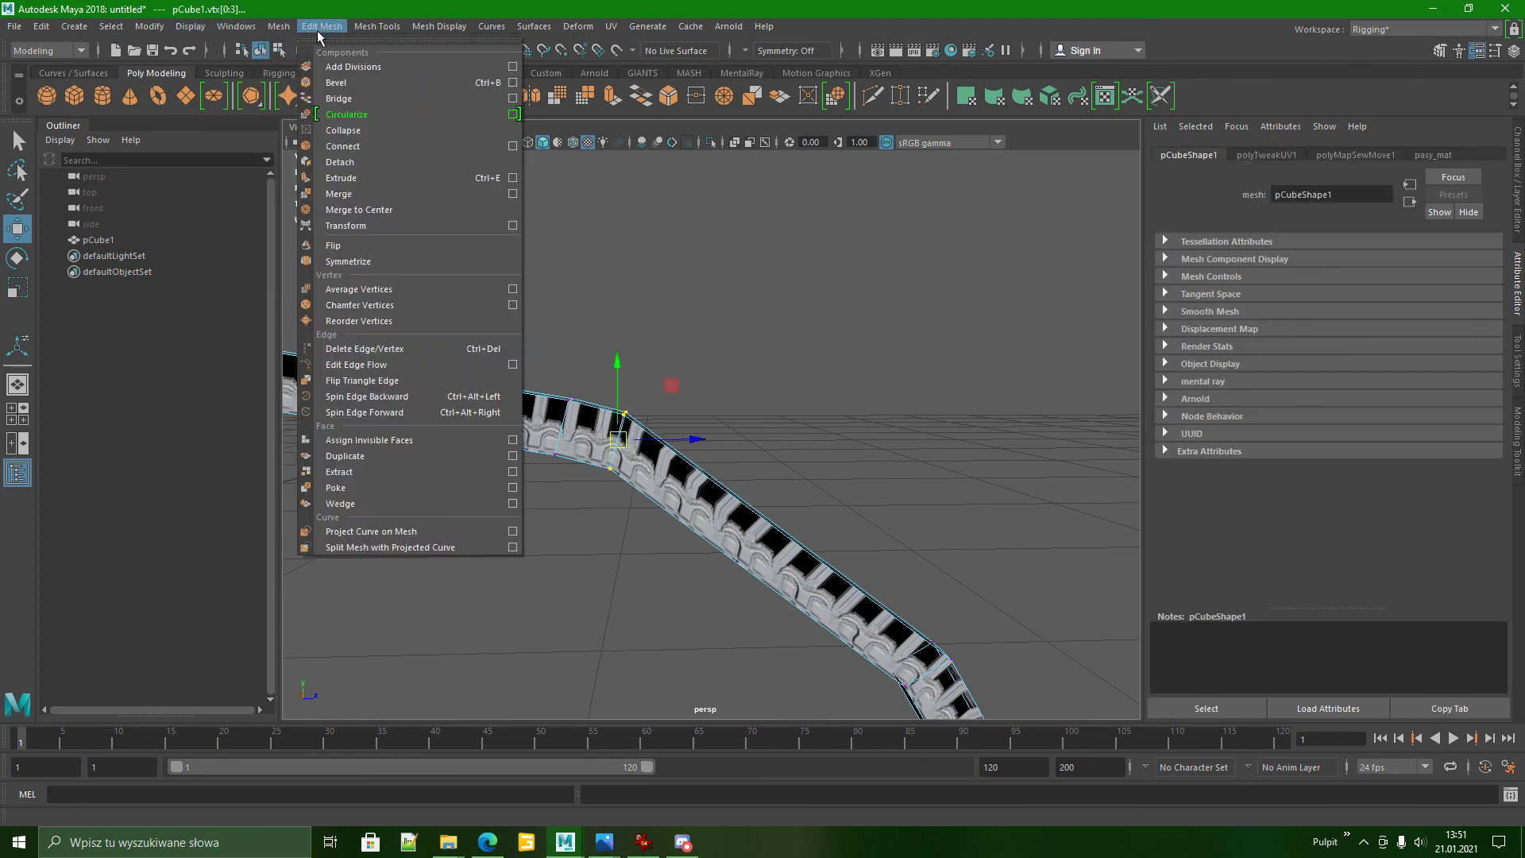
{"action": "left_click", "coordinate": [370, 210]}
{"action": "left_click", "coordinate": [688, 342]}
{"action": "left_click_drag", "start_coordinate": [739, 365], "coordinate": [559, 492], "text": "alt"}
{"action": "right_click_drag", "start_coordinate": [593, 536], "coordinate": [699, 343]}
{"action": "left_click_drag", "start_coordinate": [600, 486], "coordinate": [633, 407], "text": "alt"}
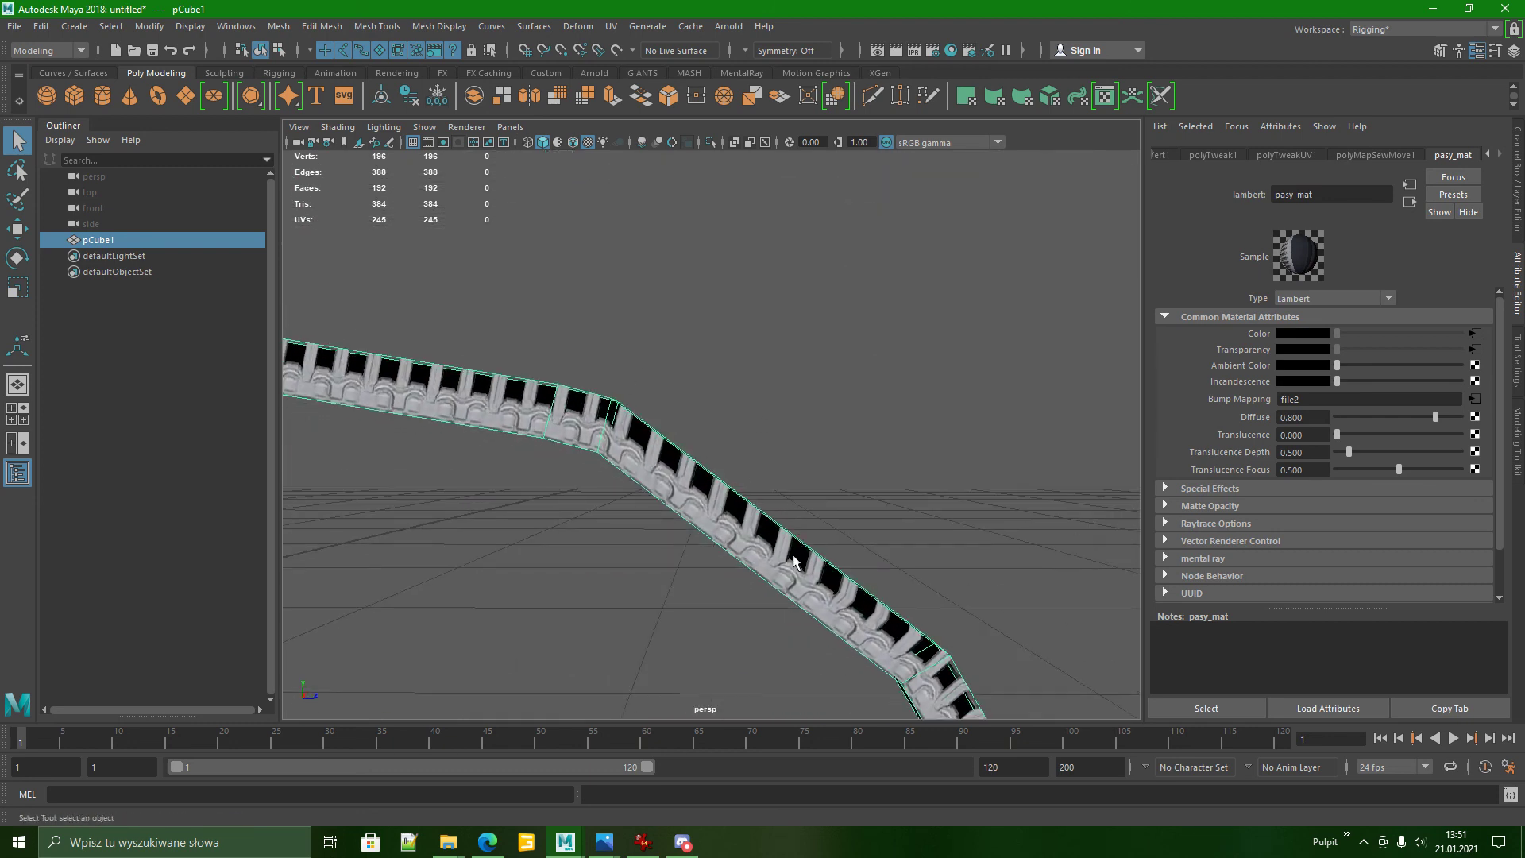
Examine the closed joint and the whole chain loop from several angles.
{"action": "left_click_drag", "start_coordinate": [830, 463], "coordinate": [837, 549], "text": "alt"}
{"action": "middle_click_drag", "start_coordinate": [838, 548], "coordinate": [727, 512], "text": "alt"}
{"action": "left_click_drag", "start_coordinate": [728, 512], "coordinate": [722, 592], "text": "alt"}
{"action": "scroll", "coordinate": [722, 586], "scroll_direction": "down", "scroll_amount": 4}
{"action": "middle_click_drag", "start_coordinate": [817, 483], "coordinate": [831, 411], "text": "alt"}
{"action": "left_click_drag", "start_coordinate": [831, 412], "coordinate": [744, 452], "text": "alt"}
{"action": "mouse_move", "coordinate": [767, 359]}
{"action": "right_mouse_down", "text": "alt"}
{"action": "mouse_move", "coordinate": [759, 433]}
{"action": "mouse_move", "coordinate": [758, 383]}
{"action": "right_mouse_up", "text": "alt"}
{"action": "middle_click_drag", "start_coordinate": [758, 383], "coordinate": [755, 346], "text": "alt"}
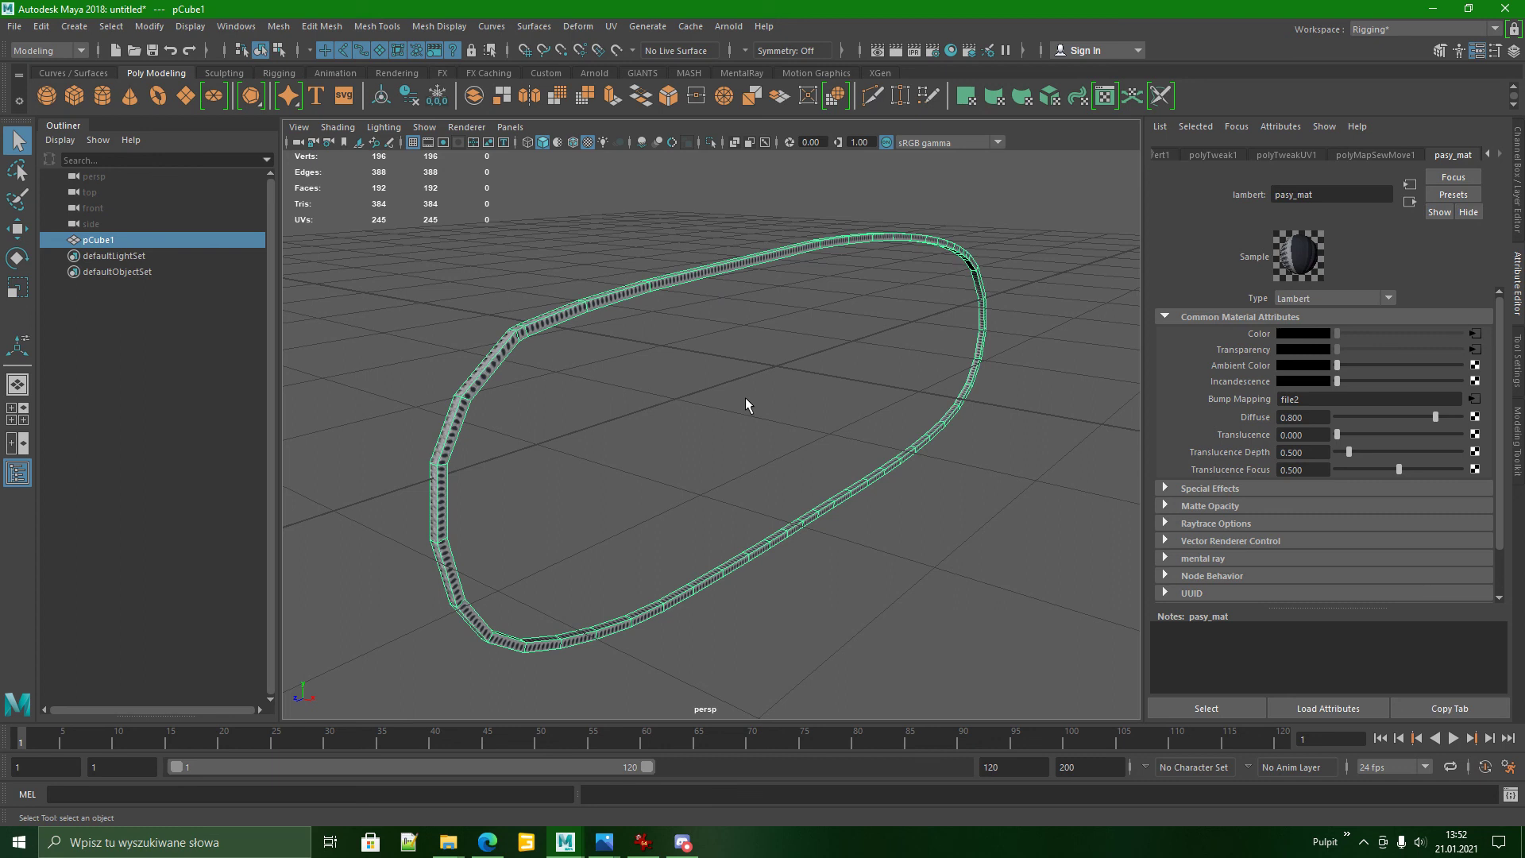